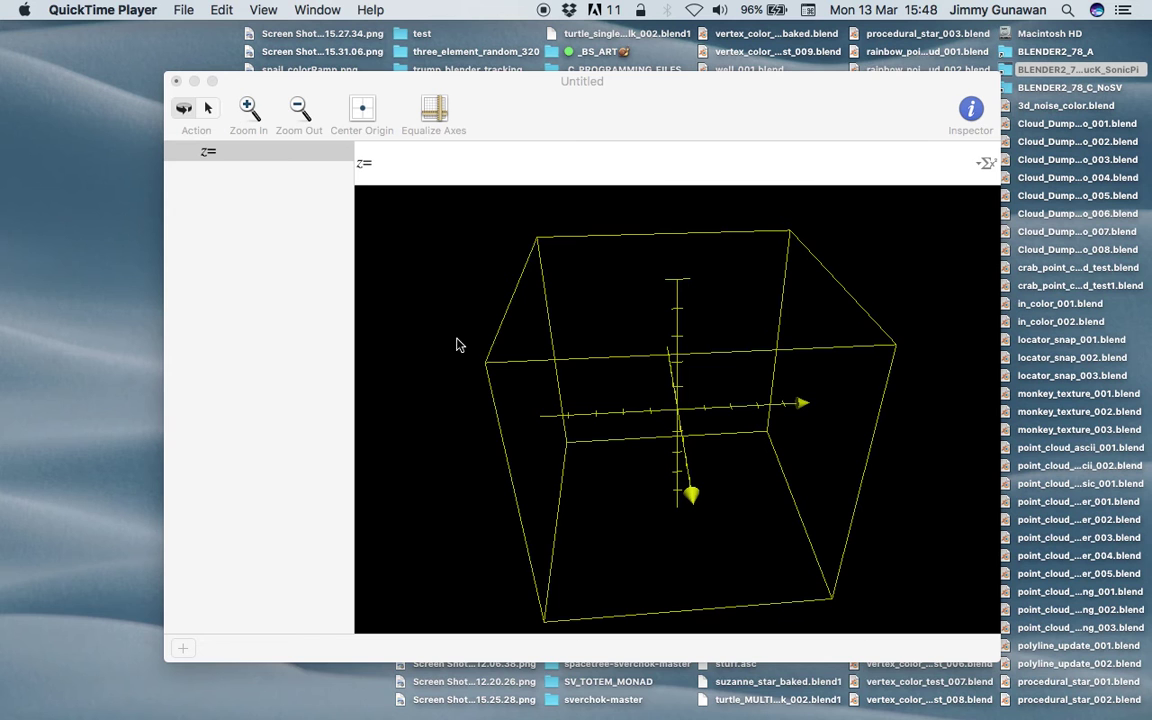
Orbit the empty 3D graph and view the version information of Grapher
{"action": "left_click_drag", "start_coordinate": [456, 345], "coordinate": [596, 376]}
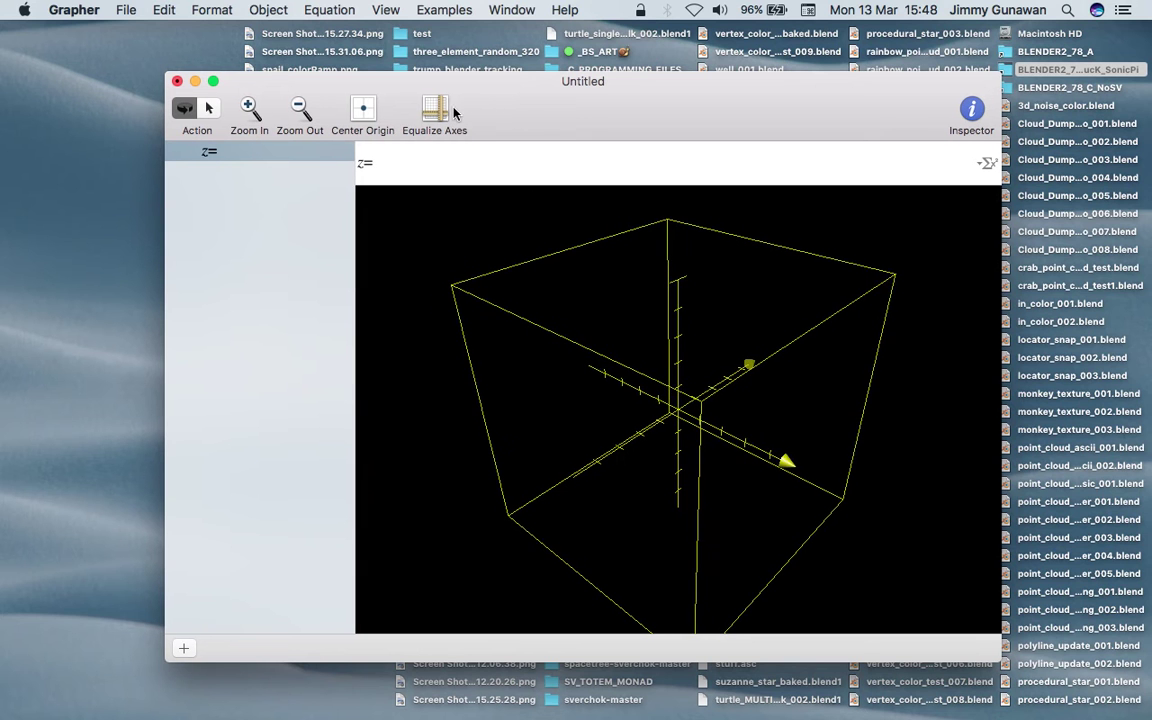
{"action": "left_click", "coordinate": [74, 10]}
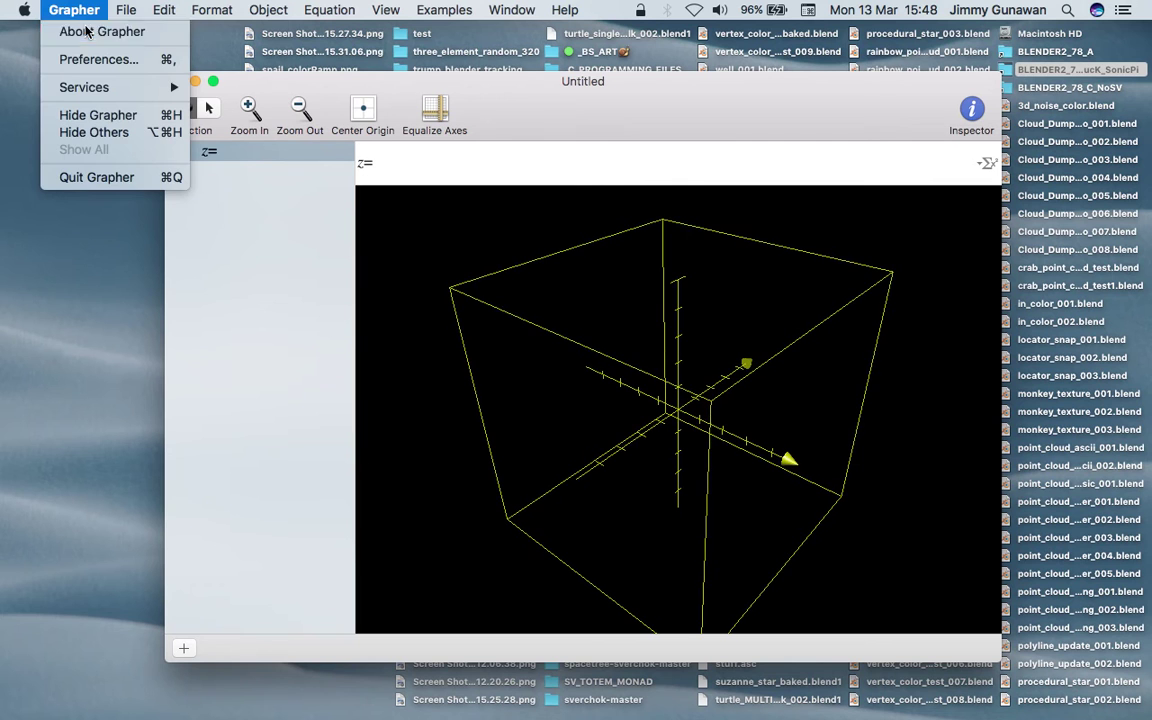
{"action": "left_click", "coordinate": [87, 32]}
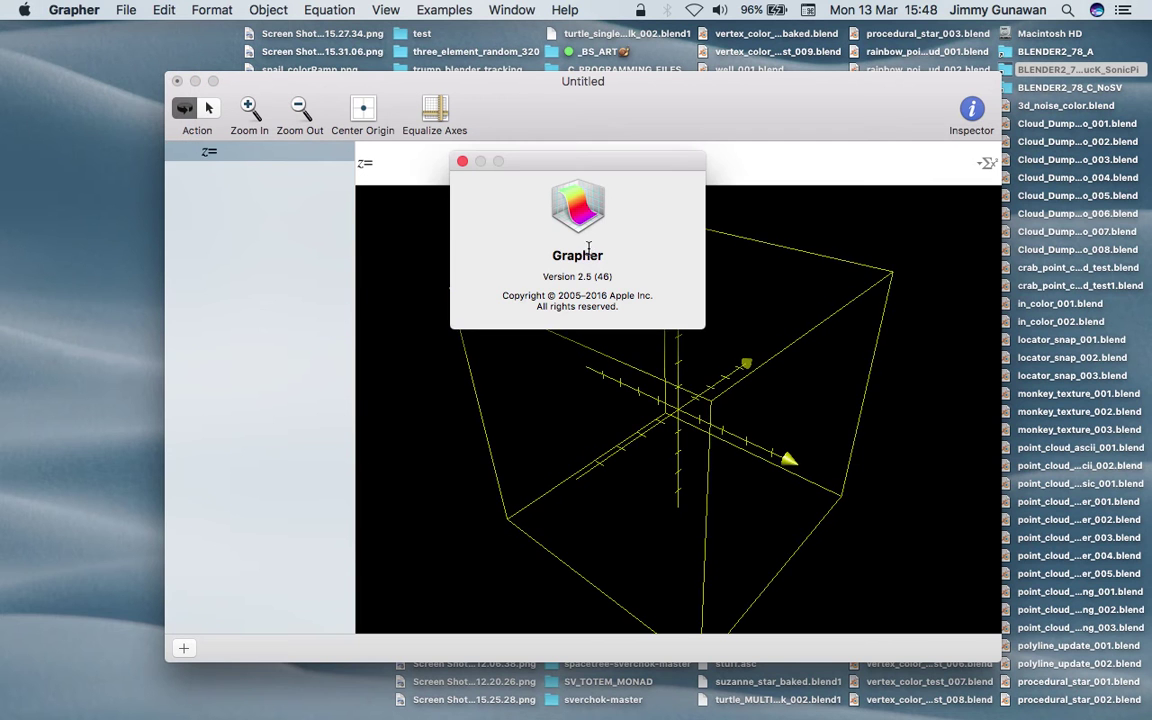
{"action": "left_click", "coordinate": [463, 162]}
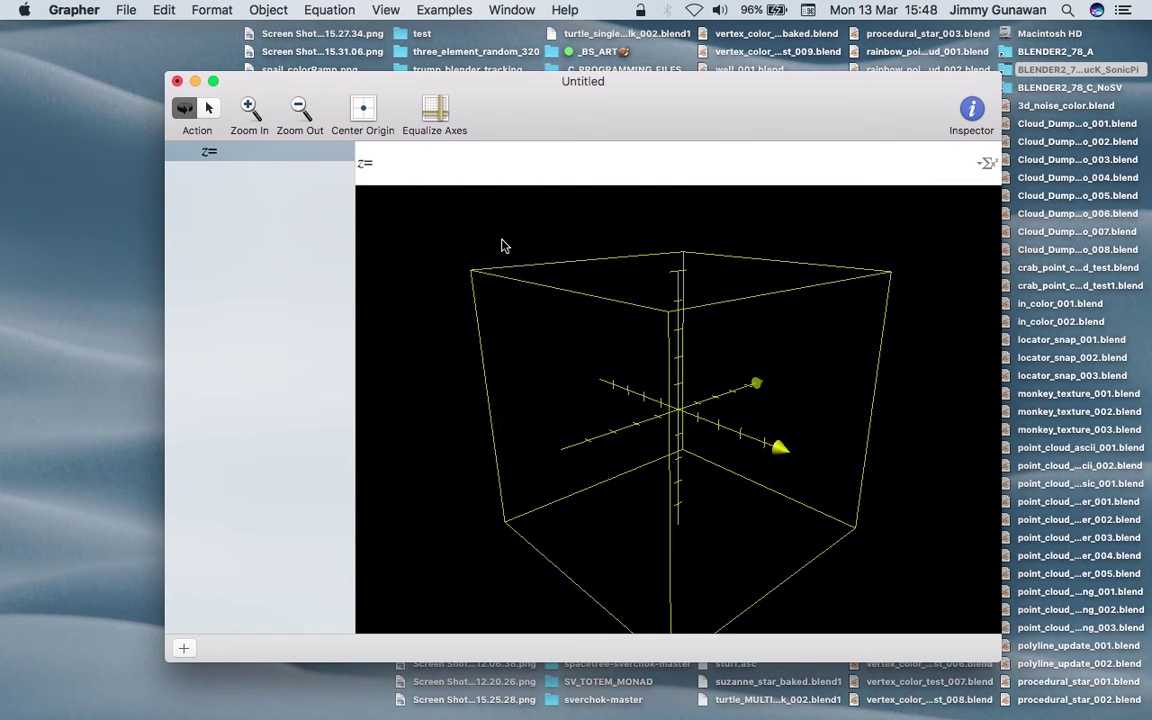
Look at the Polar Logarithmic 2D example and close it
{"action": "left_click", "coordinate": [458, 11]}
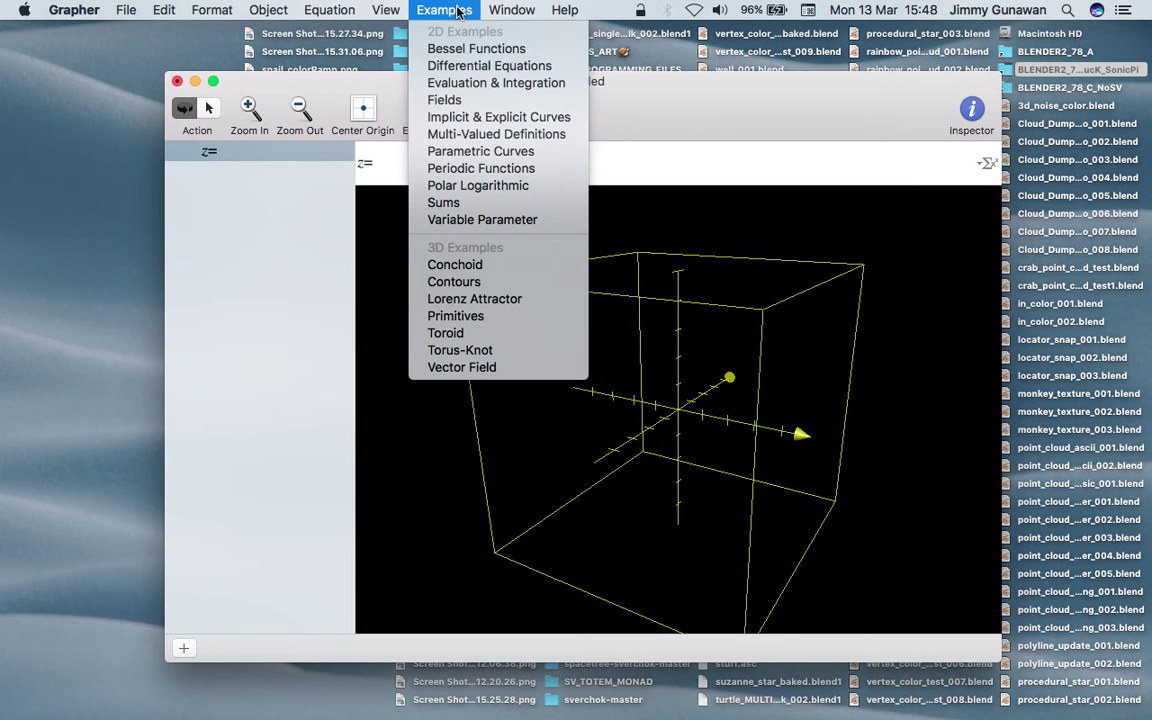
{"action": "left_click", "coordinate": [514, 187]}
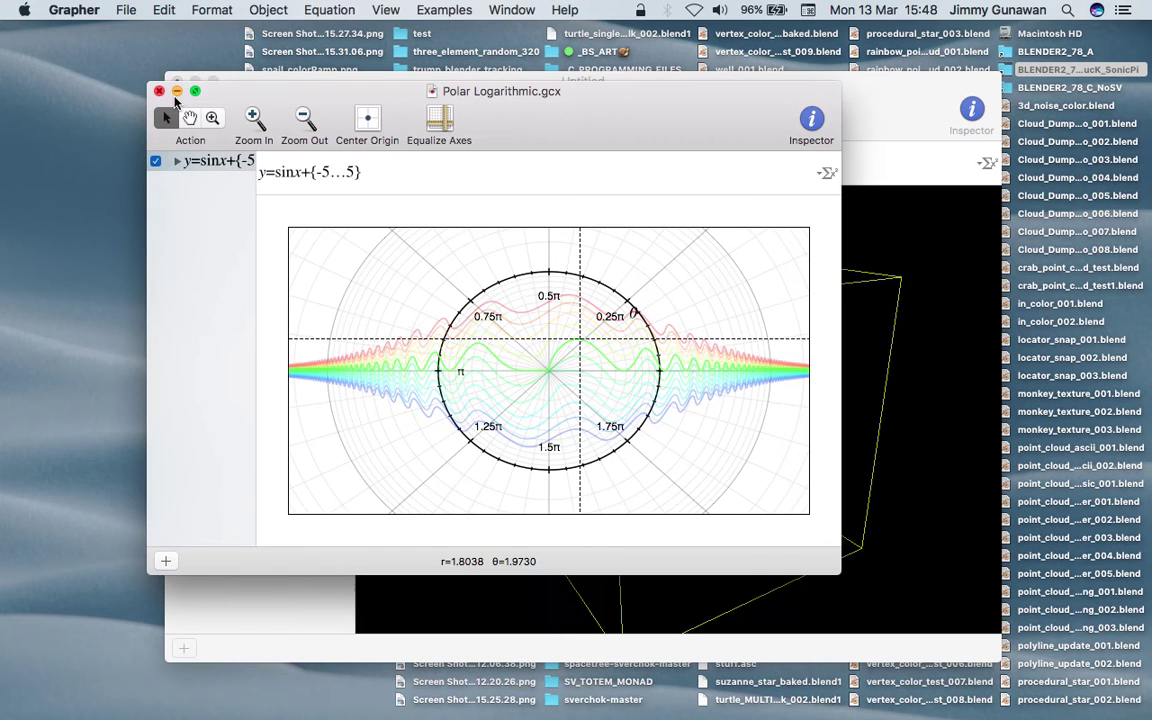
{"action": "key", "text": "super+w"}
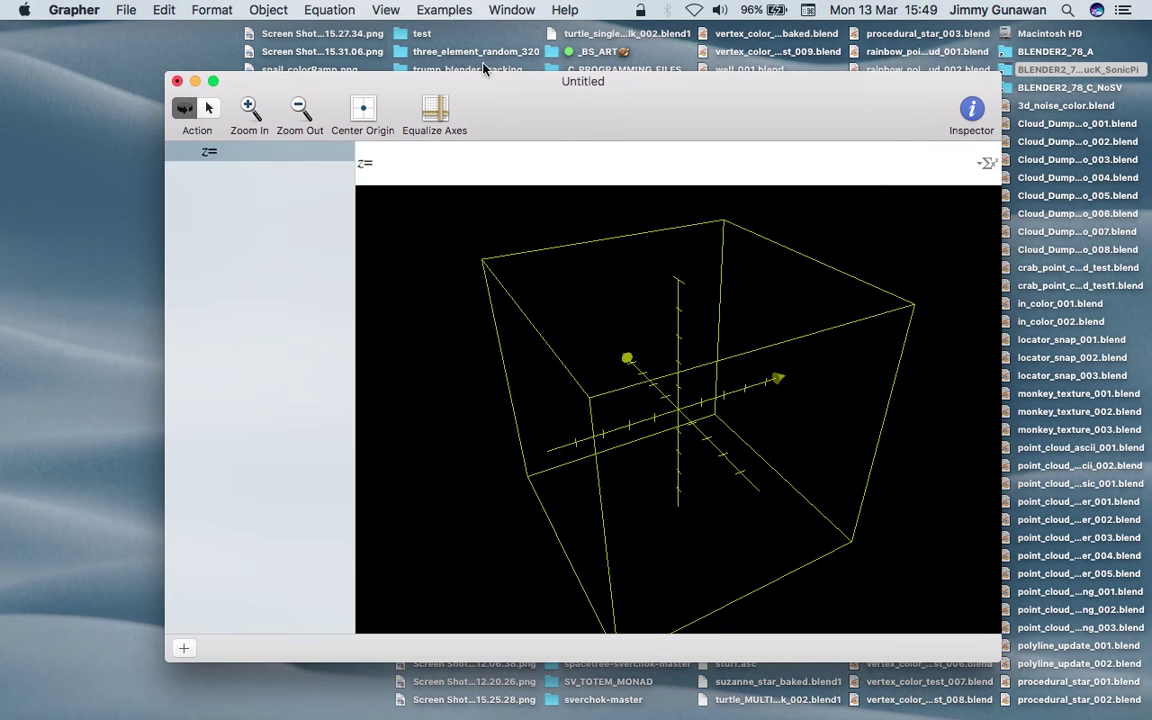
Open the Conchoid 3D example, widen its equation list and examine the parametric formula, keeping the document open
{"action": "left_click", "coordinate": [445, 9]}
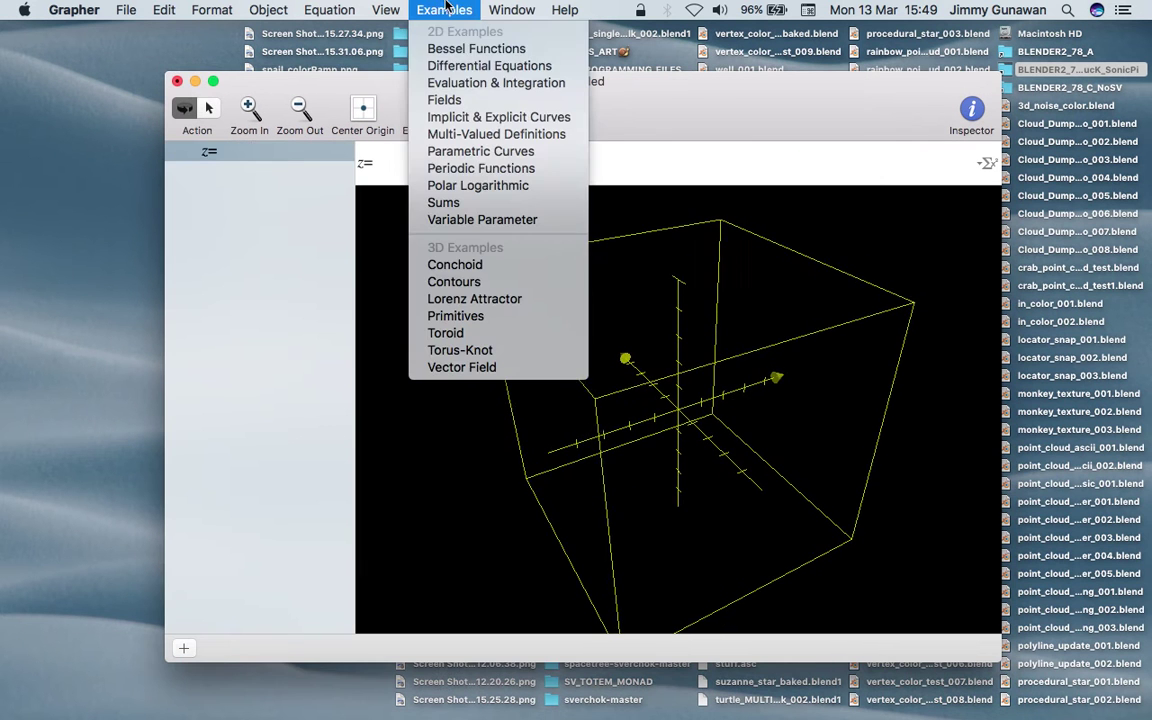
{"action": "left_click", "coordinate": [506, 266]}
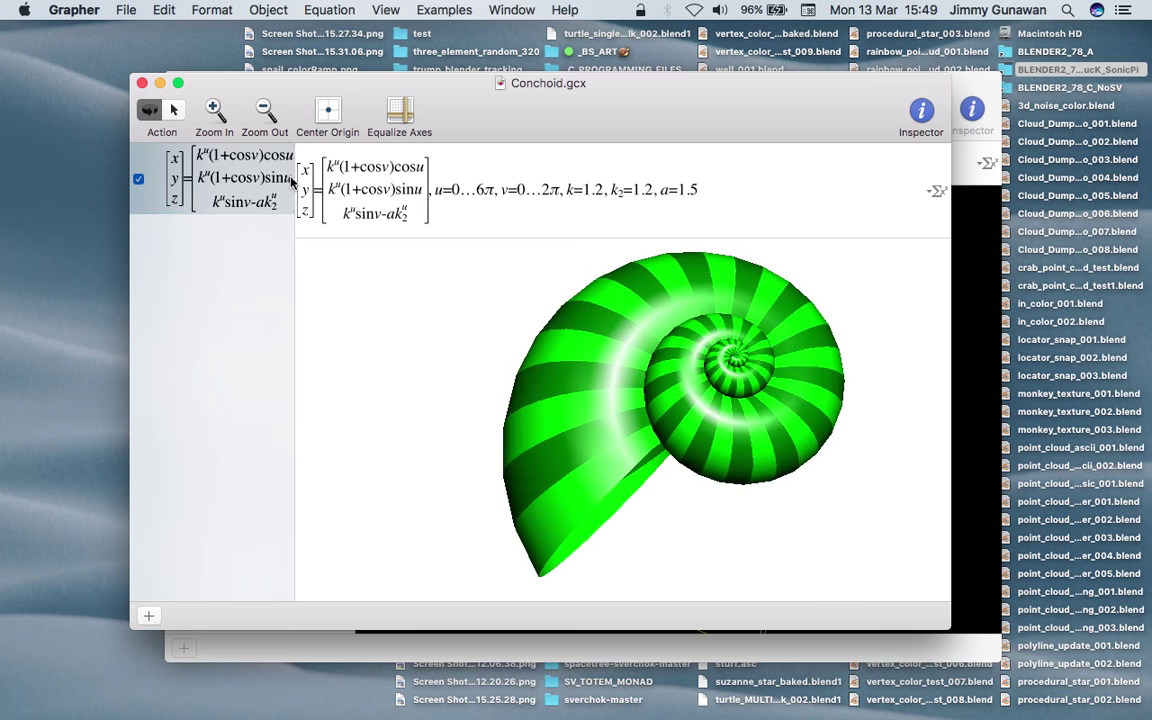
{"action": "left_click_drag", "start_coordinate": [291, 180], "coordinate": [386, 180]}
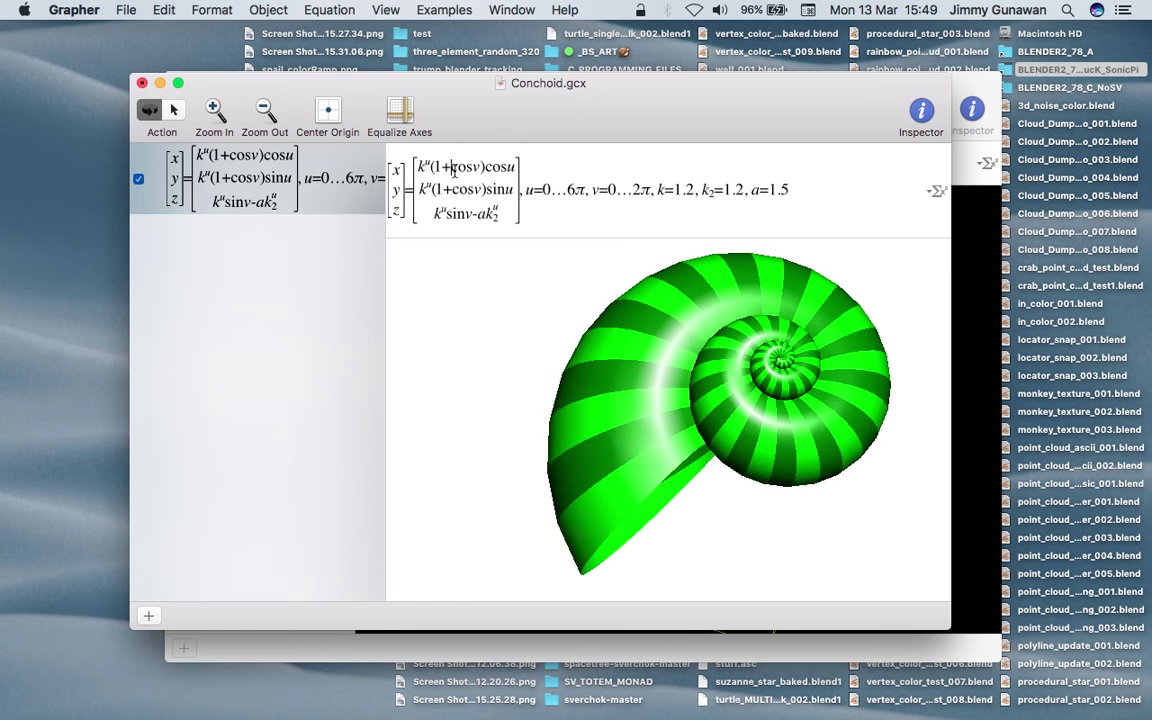
{"action": "left_click_drag", "start_coordinate": [747, 197], "coordinate": [467, 188]}
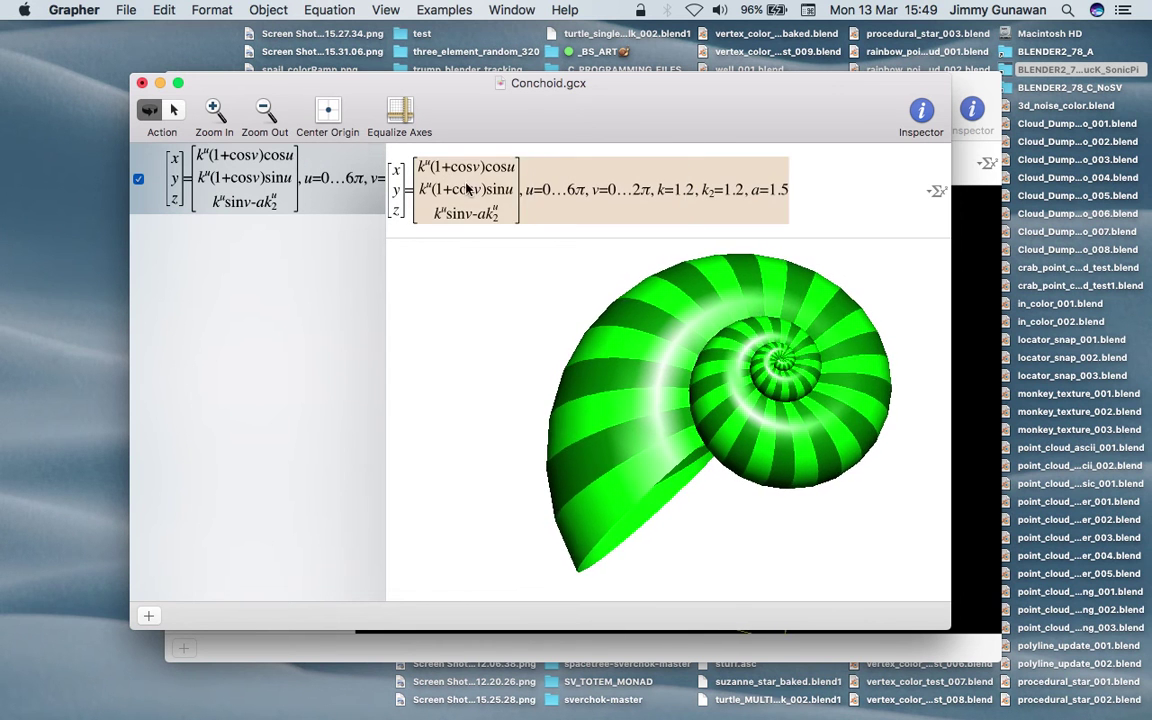
{"action": "left_click_drag", "start_coordinate": [493, 96], "coordinate": [437, 108]}
{"action": "left_click_drag", "start_coordinate": [406, 176], "coordinate": [575, 201]}
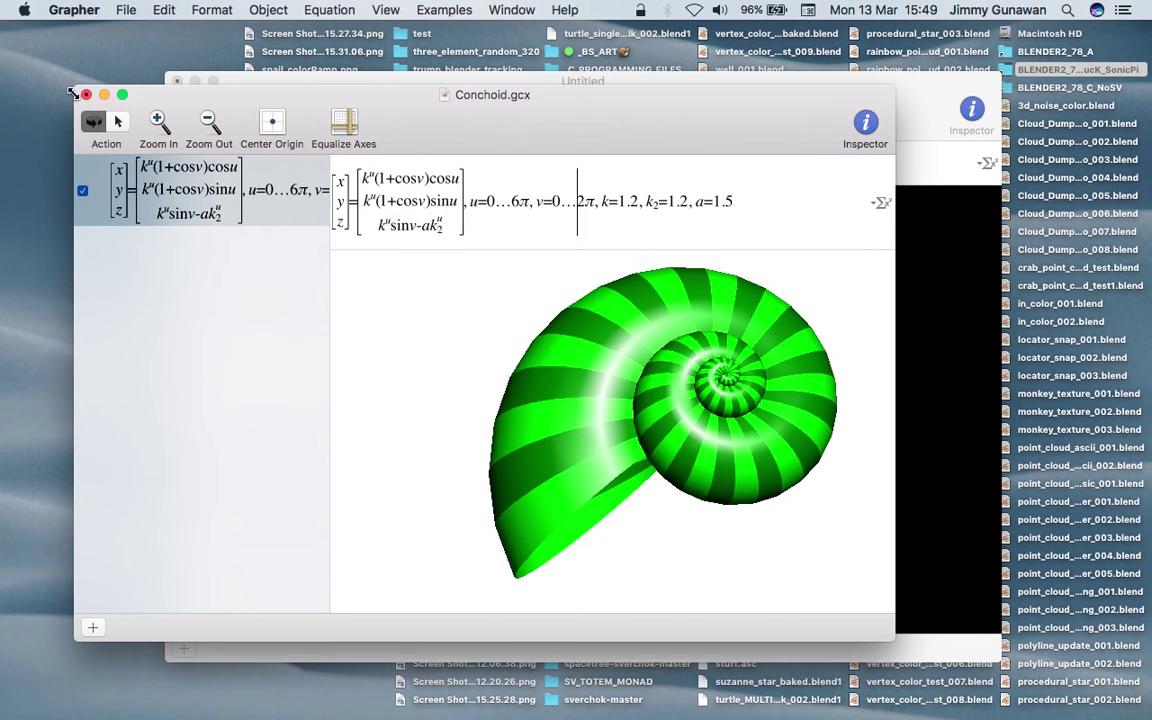
{"action": "left_click", "coordinate": [86, 95]}
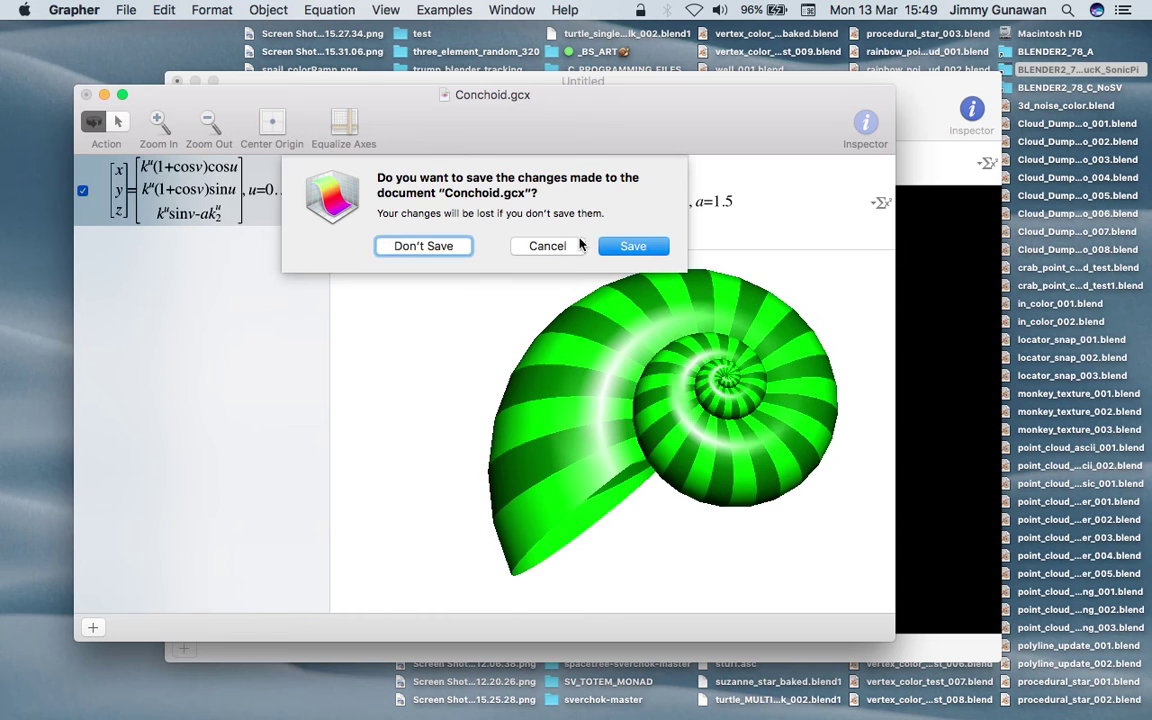
{"action": "left_click", "coordinate": [578, 245]}
Open the Torus-Knot 3D example and examine its parametric equation
{"action": "left_click", "coordinate": [432, 9]}
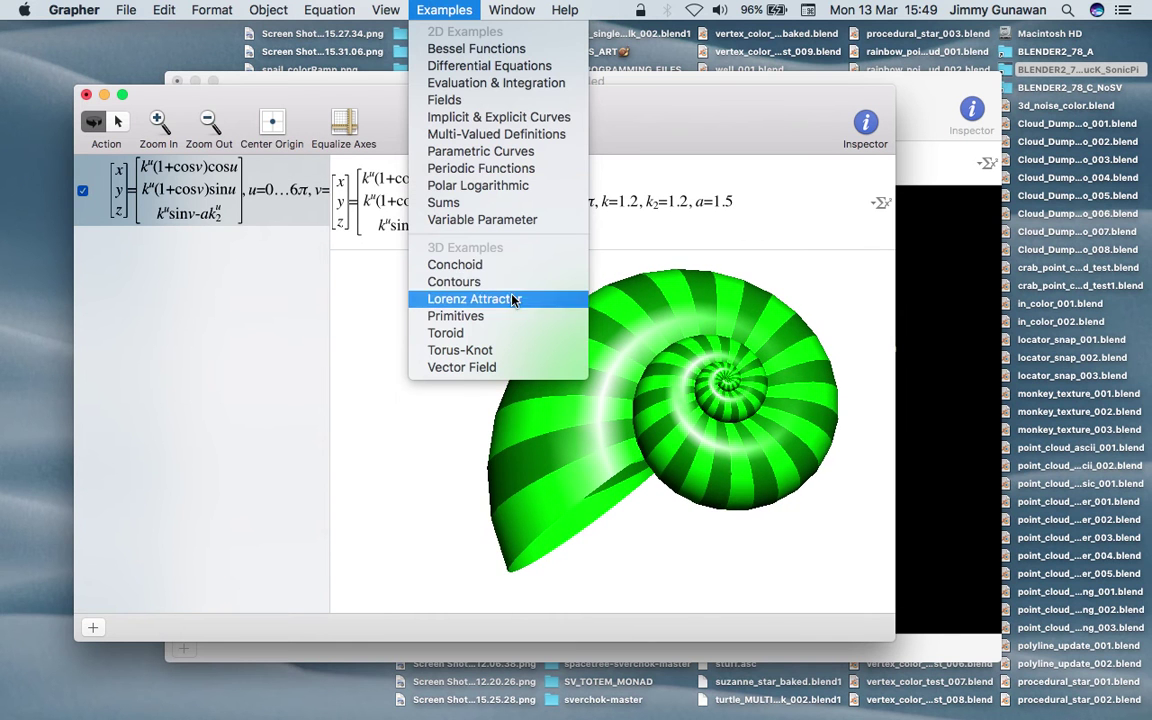
{"action": "left_click", "coordinate": [513, 352]}
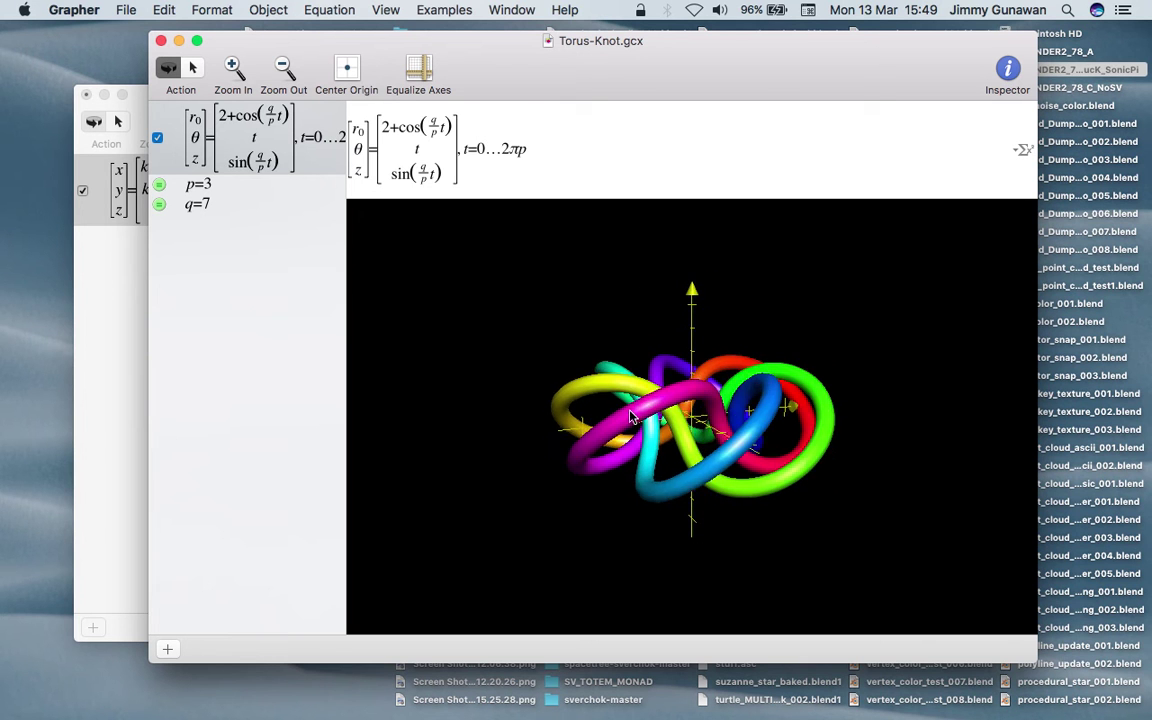
{"action": "left_click_drag", "start_coordinate": [352, 126], "coordinate": [534, 149]}
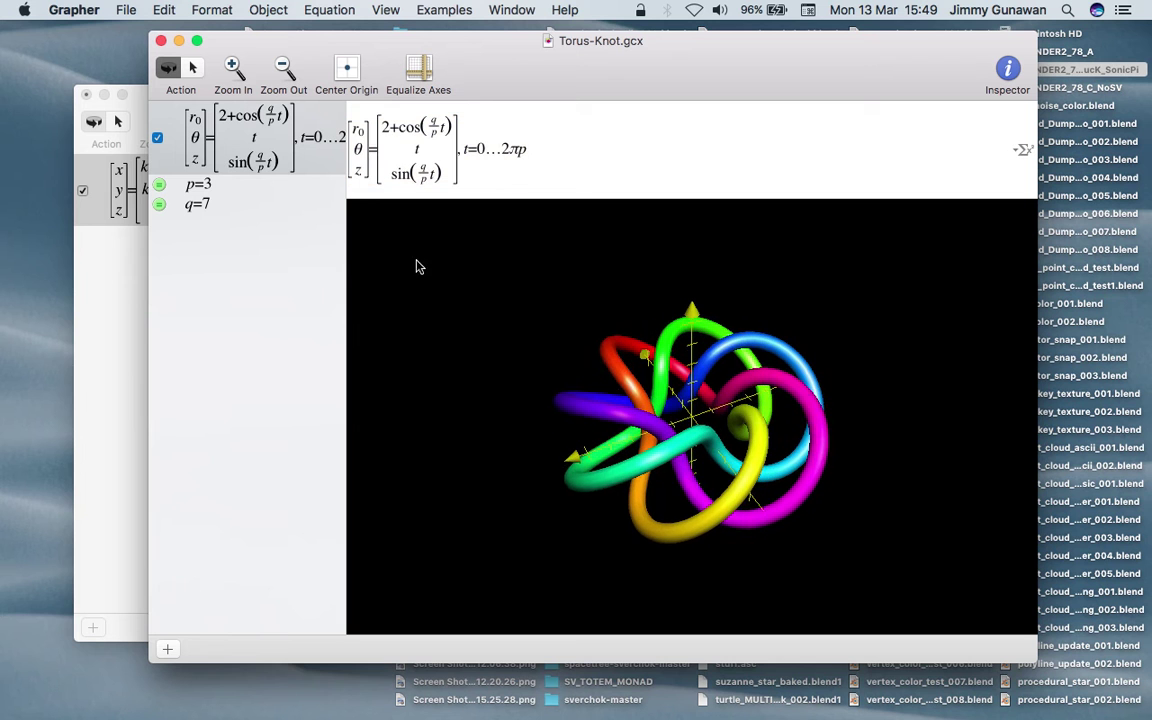
Set the torus knot's parameter p to 6
{"action": "left_click", "coordinate": [222, 189]}
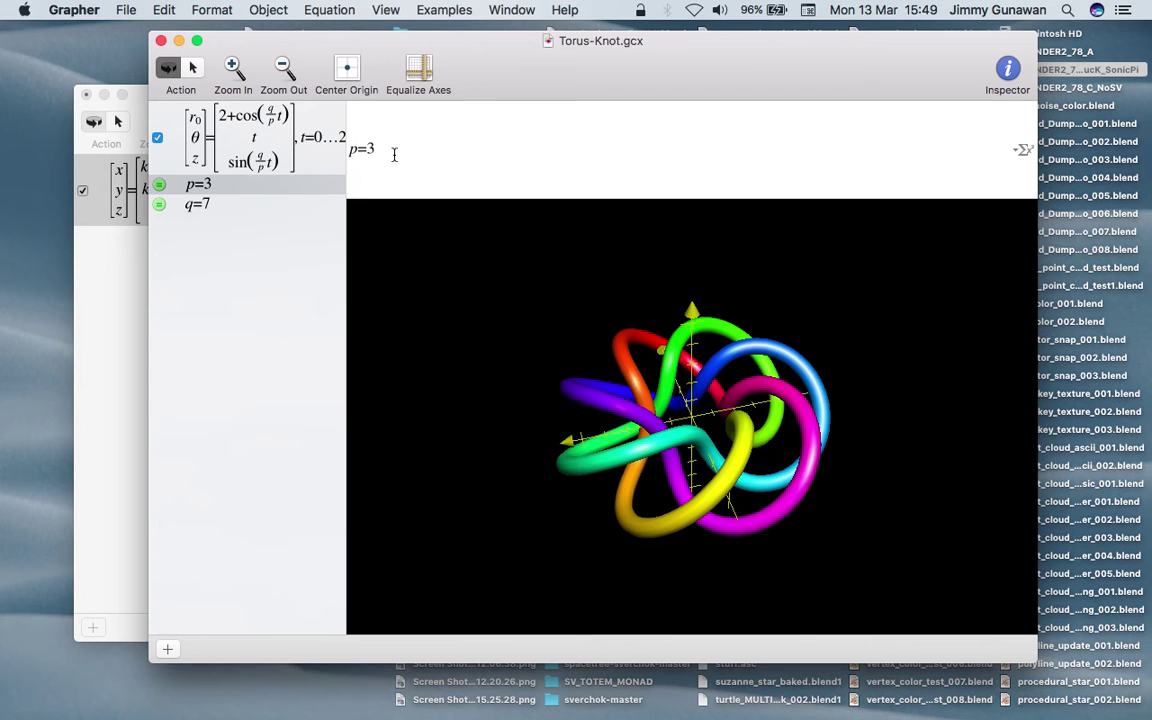
{"action": "key", "text": "BackSpace"}
{"action": "type", "text": "6"}
{"action": "key", "text": "Return"}
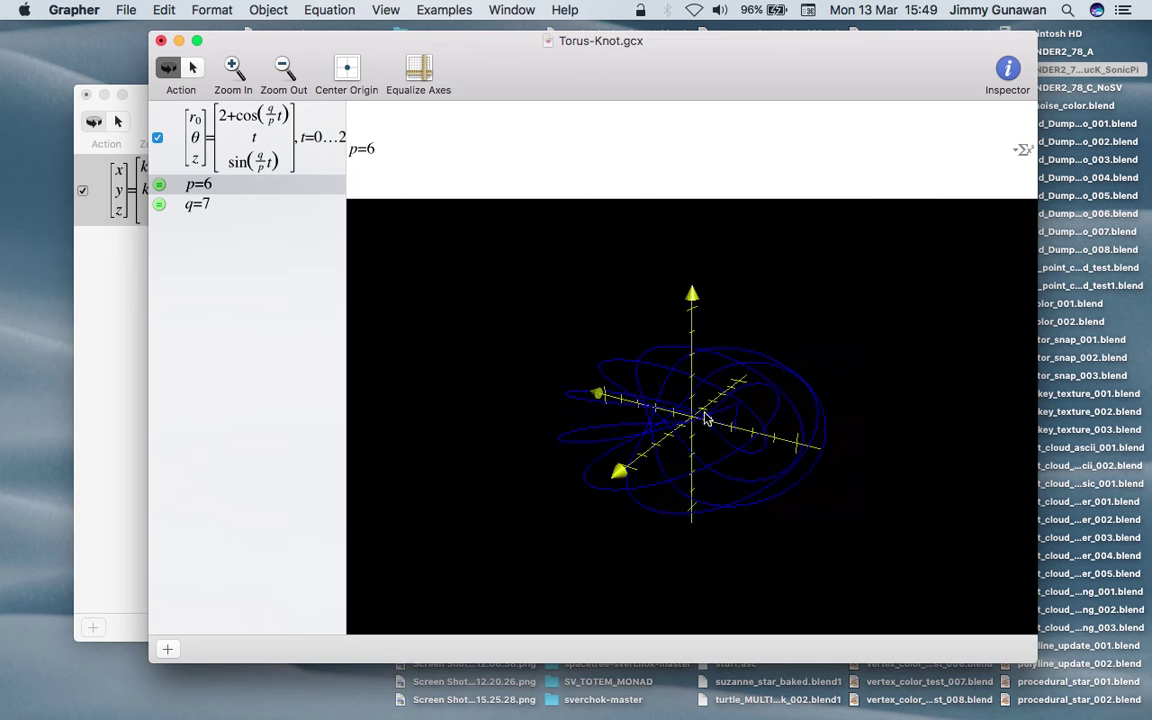
Display the torus knot curve as a tube and turn off its line in the inspector
{"action": "left_click", "coordinate": [336, 137]}
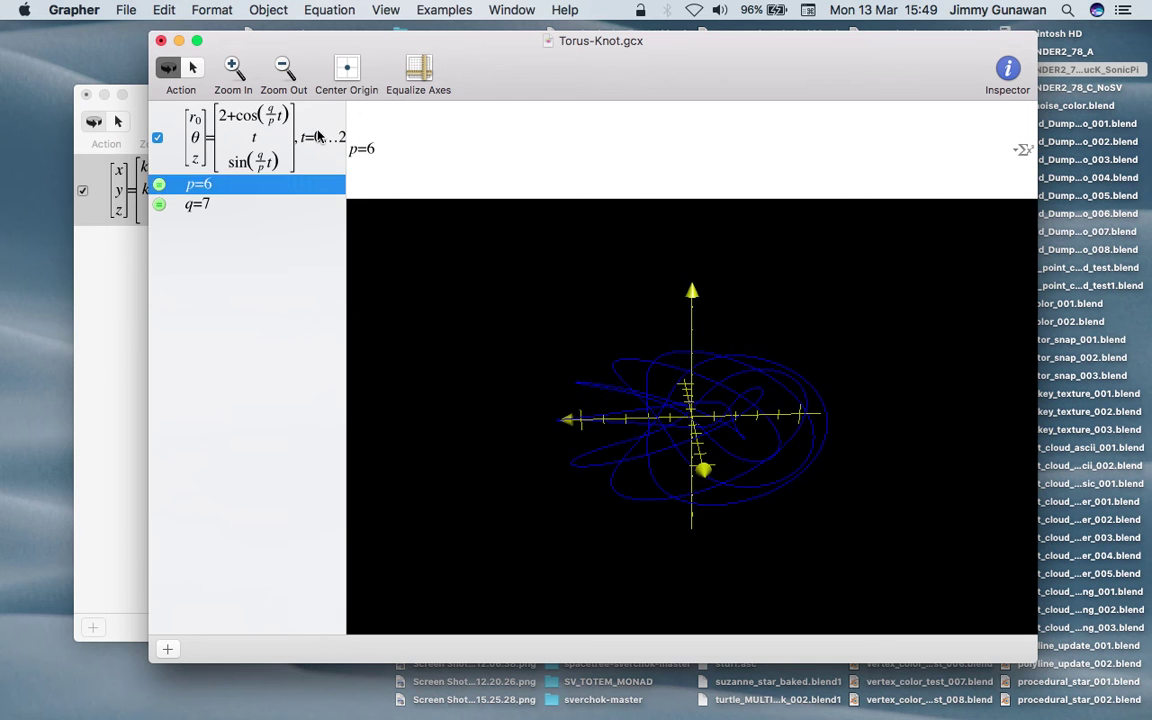
{"action": "left_click", "coordinate": [1006, 70]}
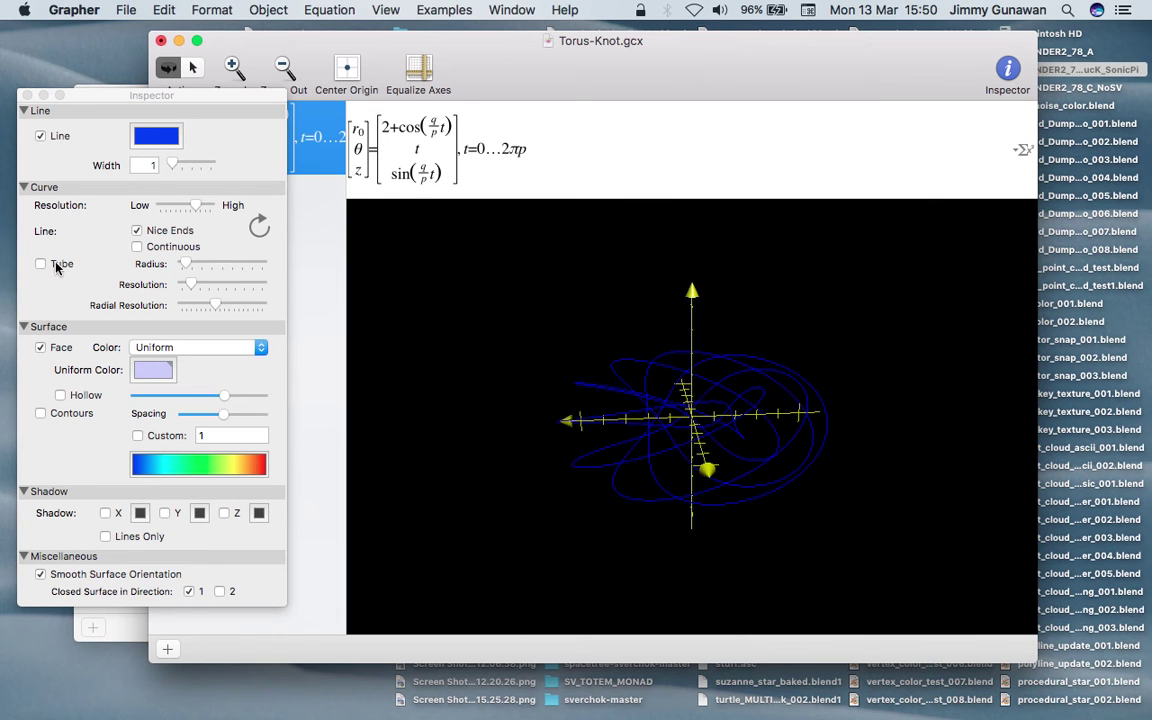
{"action": "left_click_drag", "start_coordinate": [602, 395], "coordinate": [630, 416]}
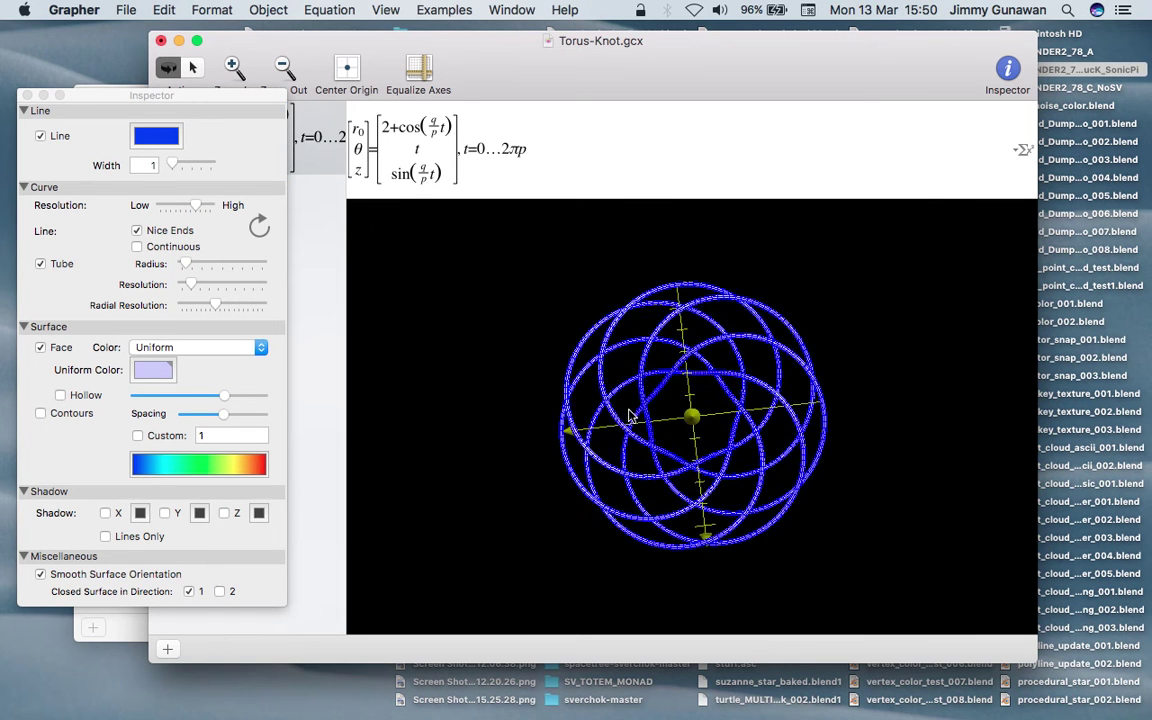
{"action": "left_click", "coordinate": [41, 136]}
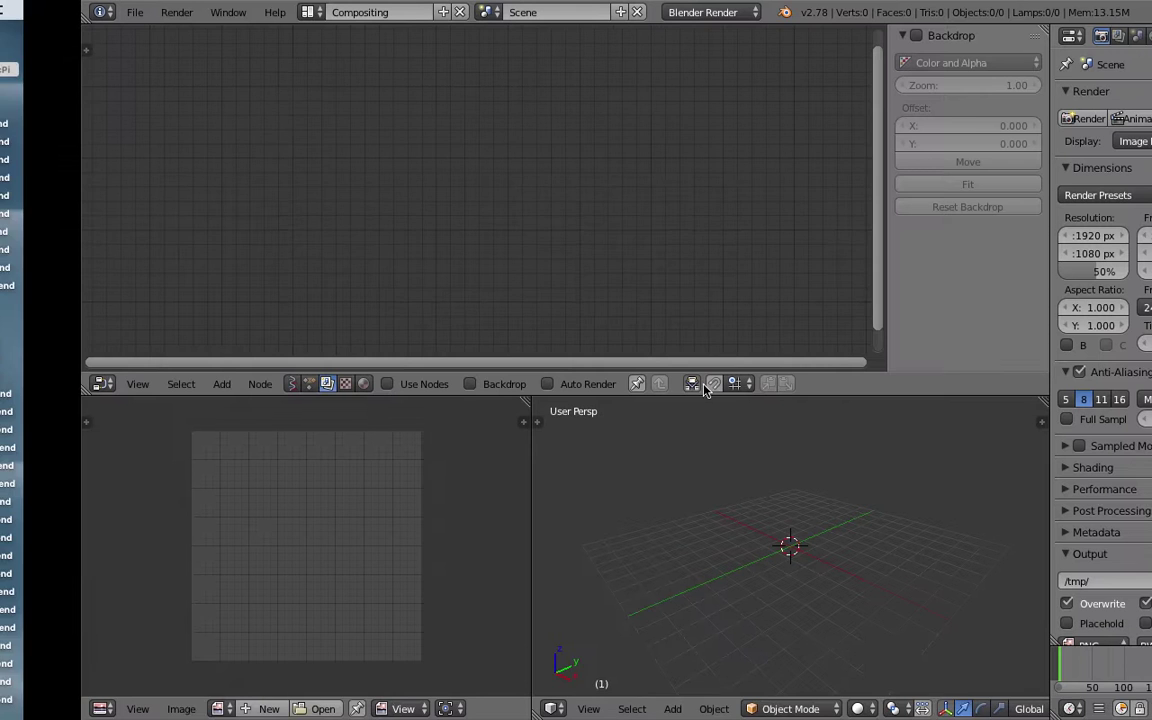
Switch to Blender, create a new Sverchok node tree and add a Torus Knot node to it
{"action": "left_click", "coordinate": [213, 385]}
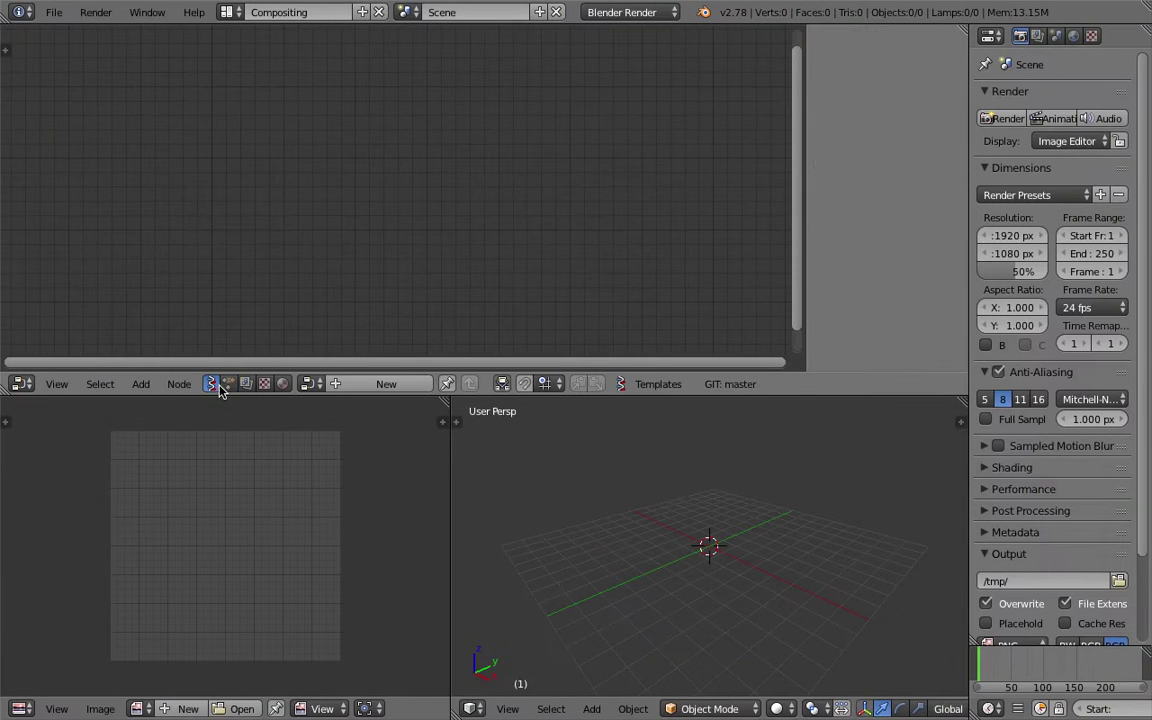
{"action": "left_click", "coordinate": [391, 385]}
{"action": "key", "text": "shift+a"}
{"action": "left_click", "coordinate": [347, 185]}
{"action": "type", "text": "tor"}
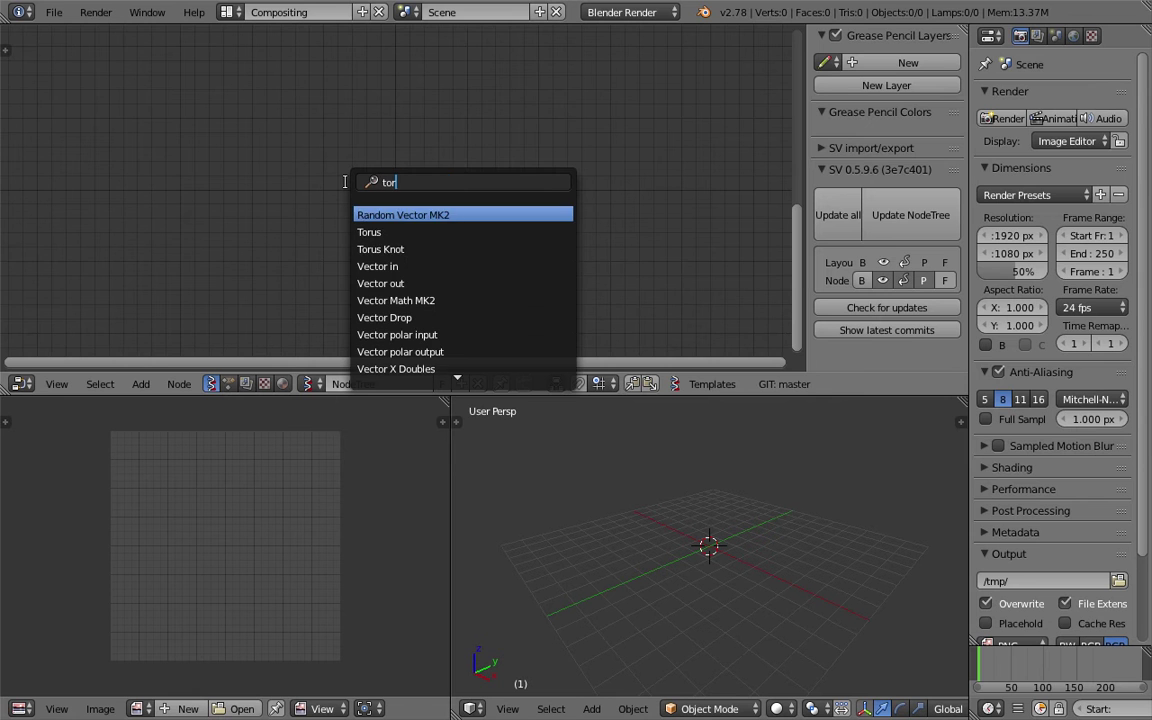
{"action": "key", "text": "Down"}
{"action": "key", "text": "Down"}
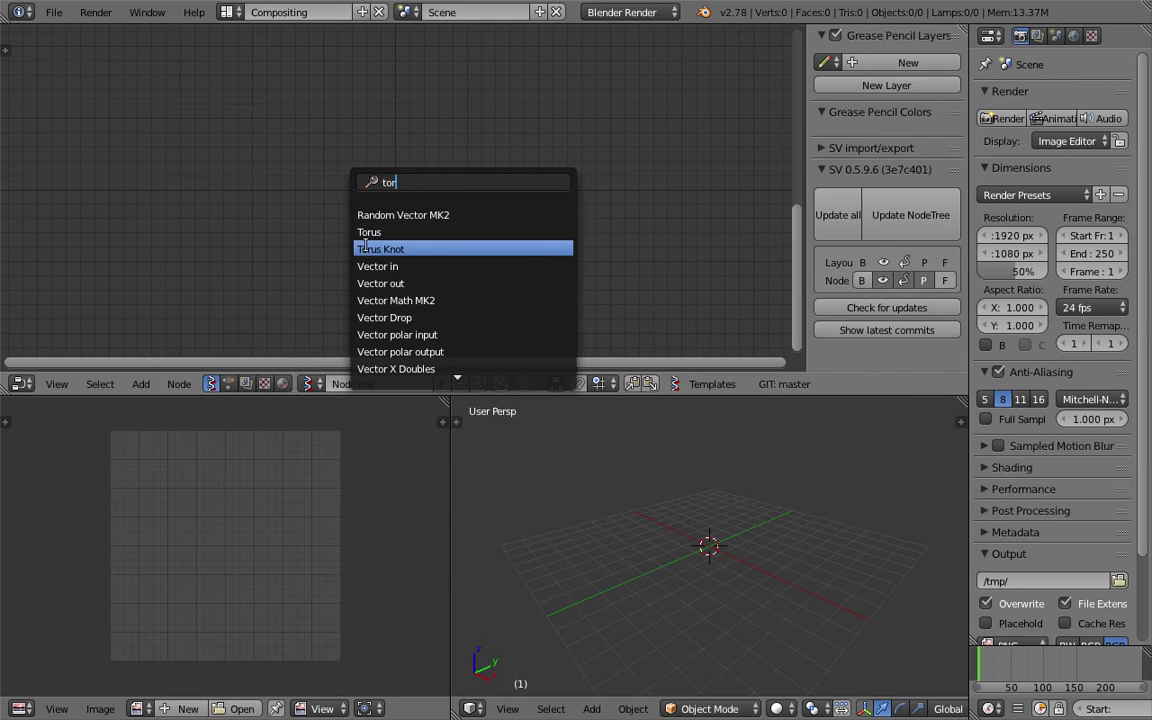
{"action": "key", "text": "Return"}
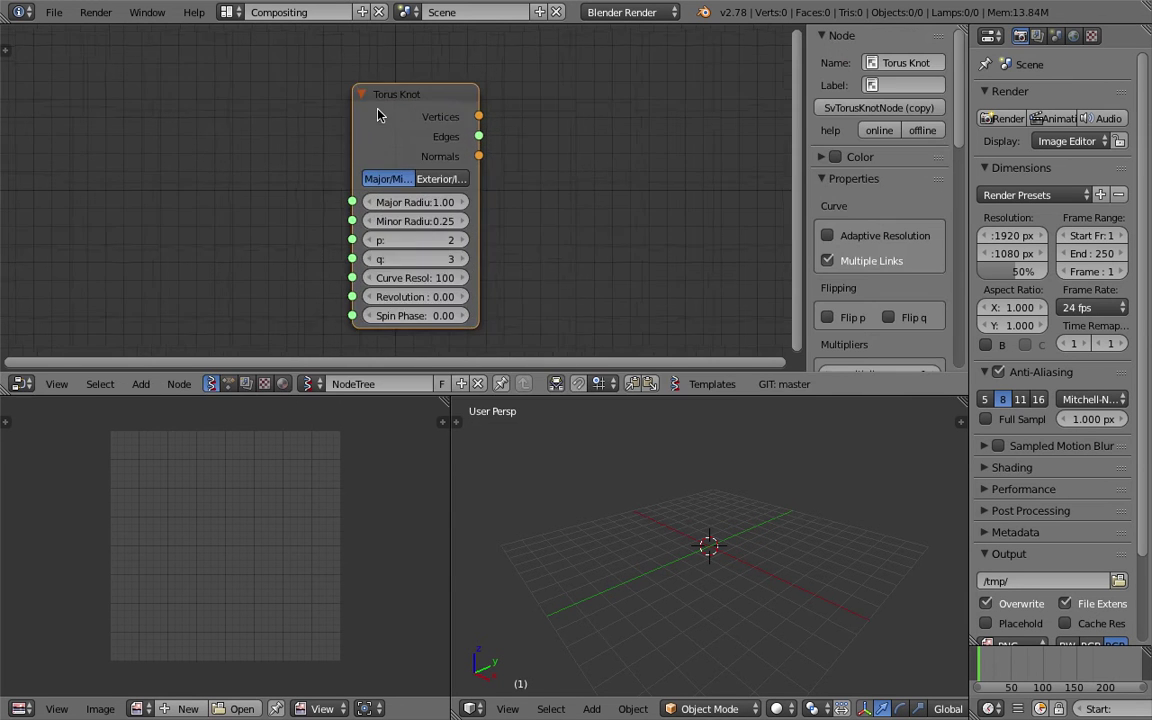
{"action": "left_click", "coordinate": [352, 80]}
Expand the 3D view over the image editor and hide the node editor's properties sidebar
{"action": "left_click_drag", "start_coordinate": [529, 411], "coordinate": [481, 470]}
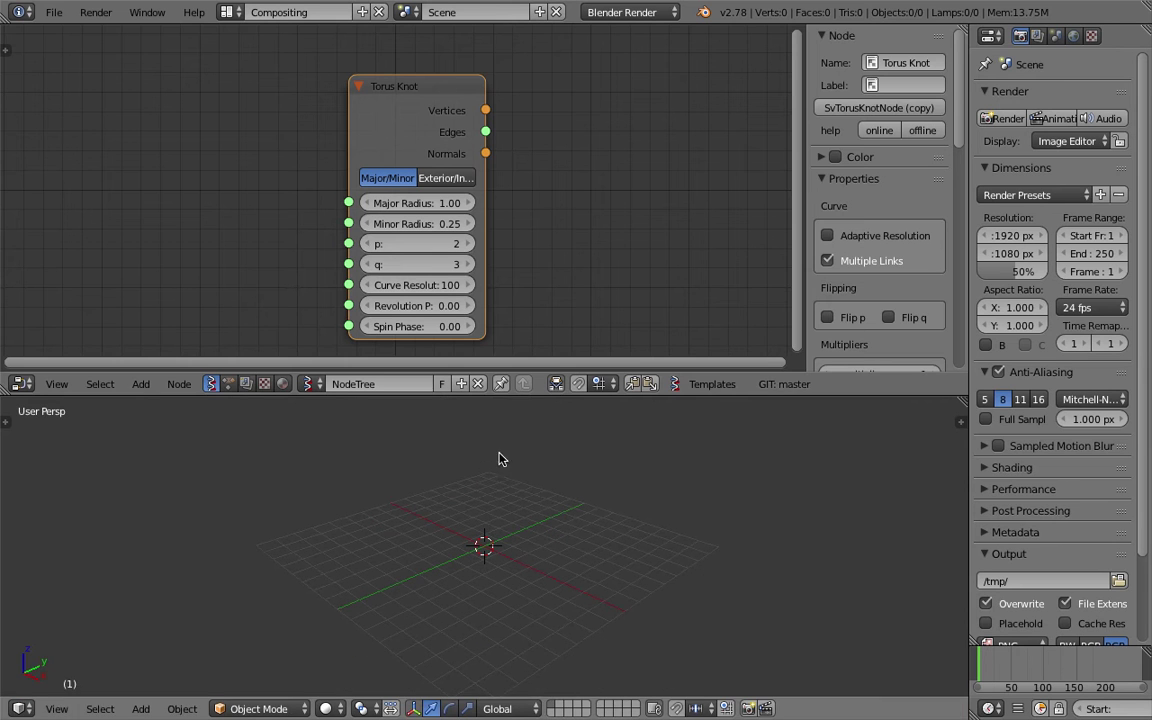
{"action": "key", "text": "n"}
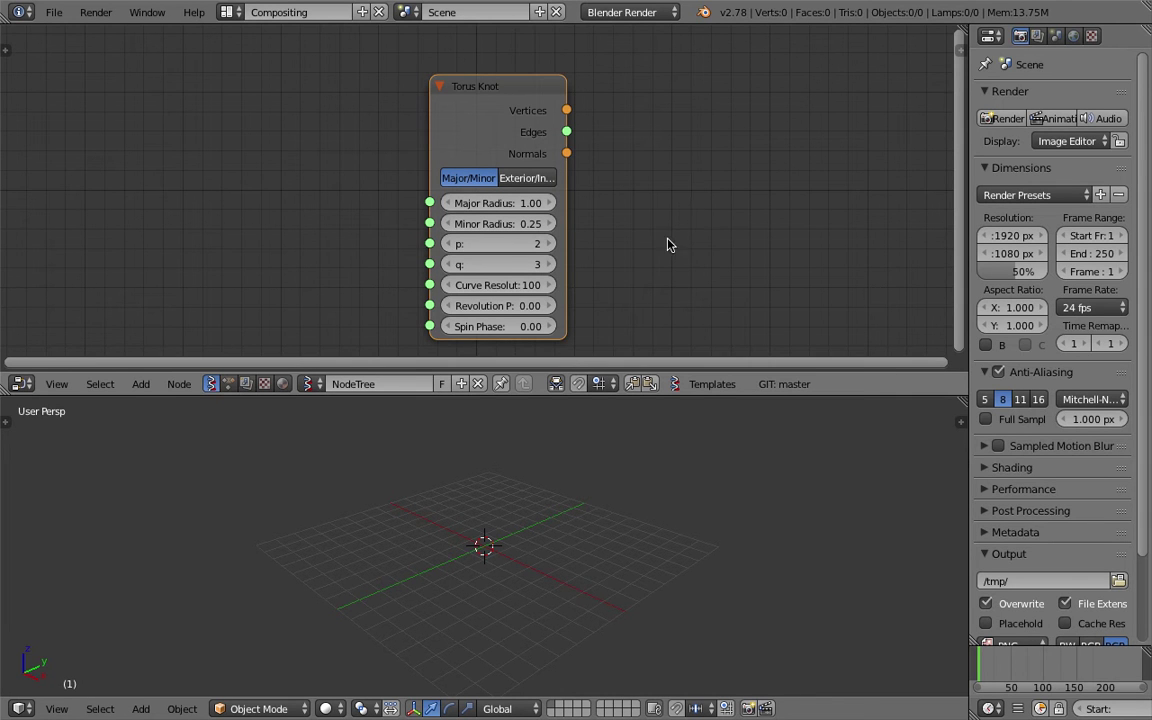
Widen the Torus Knot node until its labels are readable and reposition it in the node editor
{"action": "left_click_drag", "start_coordinate": [450, 112], "coordinate": [310, 106]}
{"action": "left_click_drag", "start_coordinate": [424, 161], "coordinate": [461, 162]}
{"action": "left_click_drag", "start_coordinate": [347, 120], "coordinate": [276, 85]}
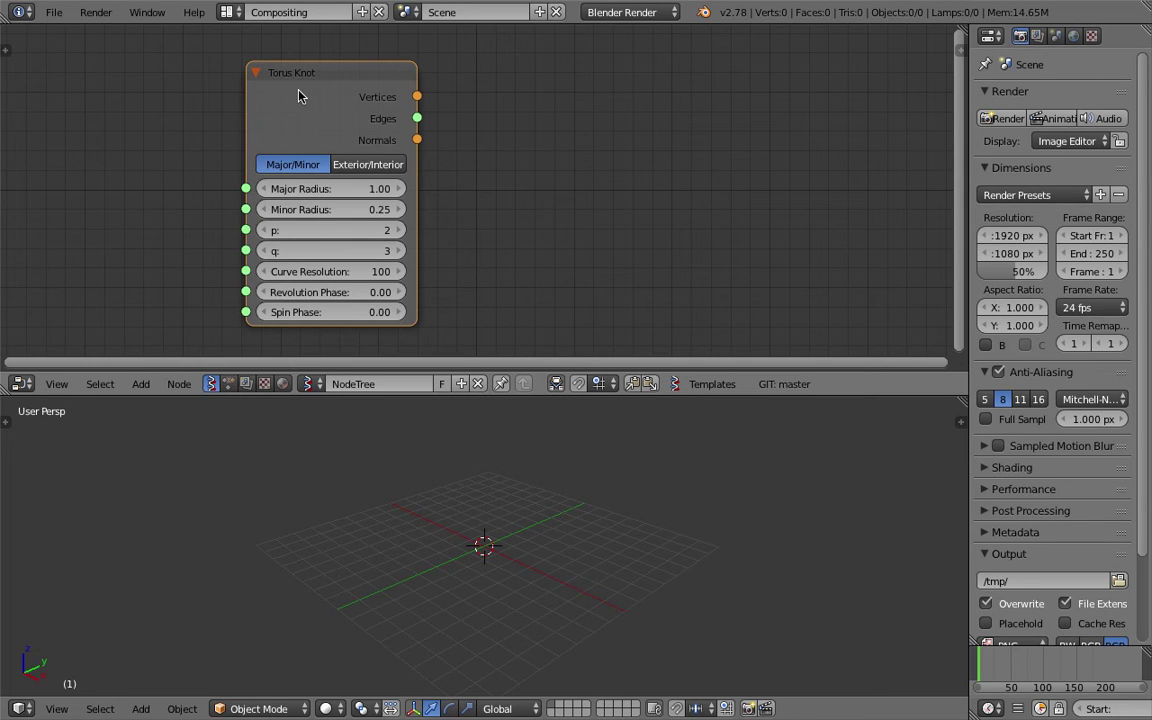
{"action": "left_click_drag", "start_coordinate": [298, 96], "coordinate": [301, 77]}
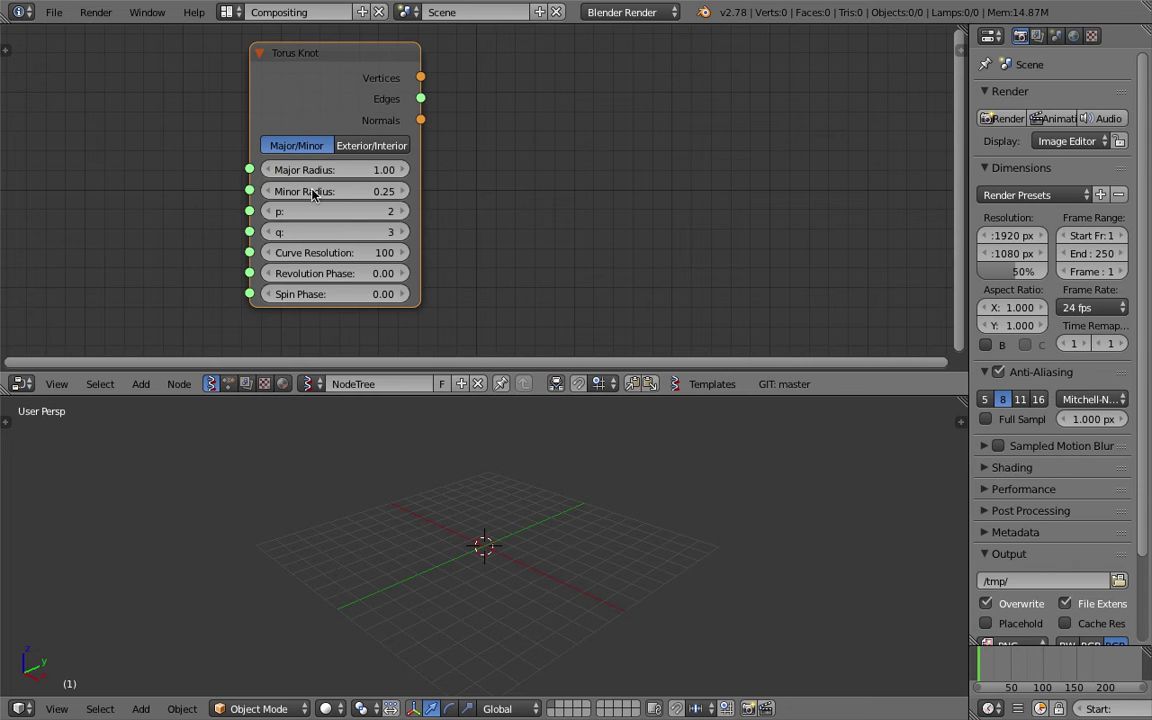
Switch to Grapher, close the inspector and review the torus knot's p and q parameters and main equation
{"action": "key", "text": "ctrl+Left"}
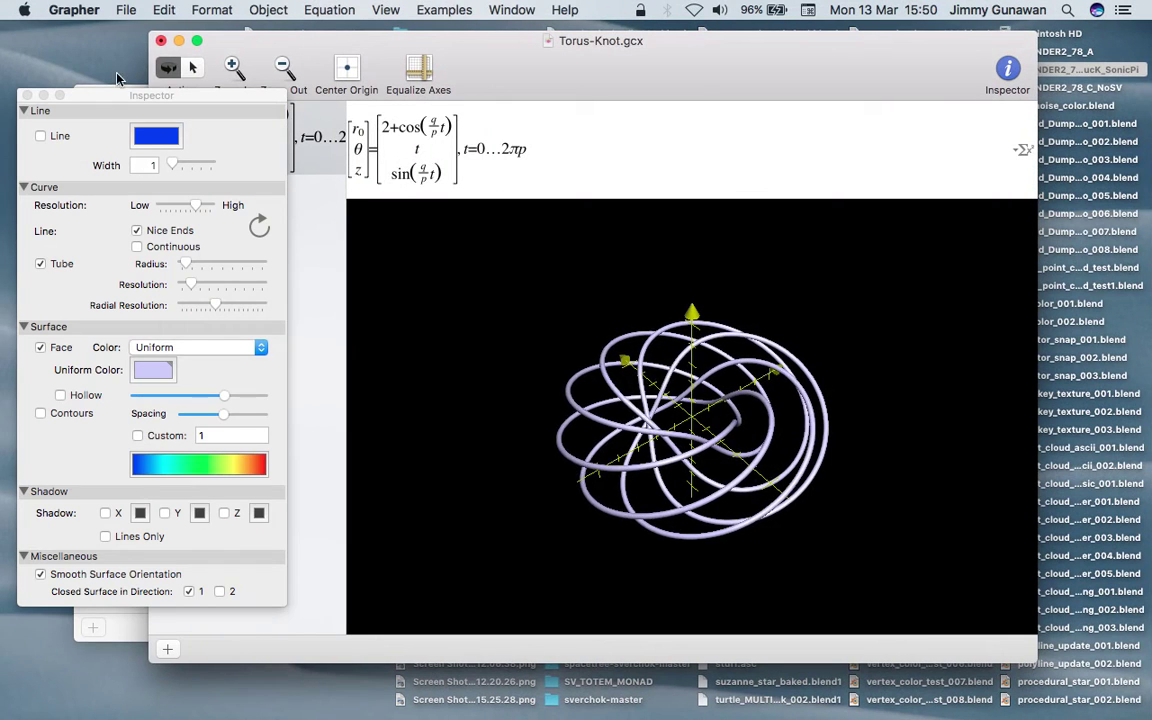
{"action": "left_click", "coordinate": [27, 95]}
{"action": "left_click_drag", "start_coordinate": [288, 44], "coordinate": [275, 40]}
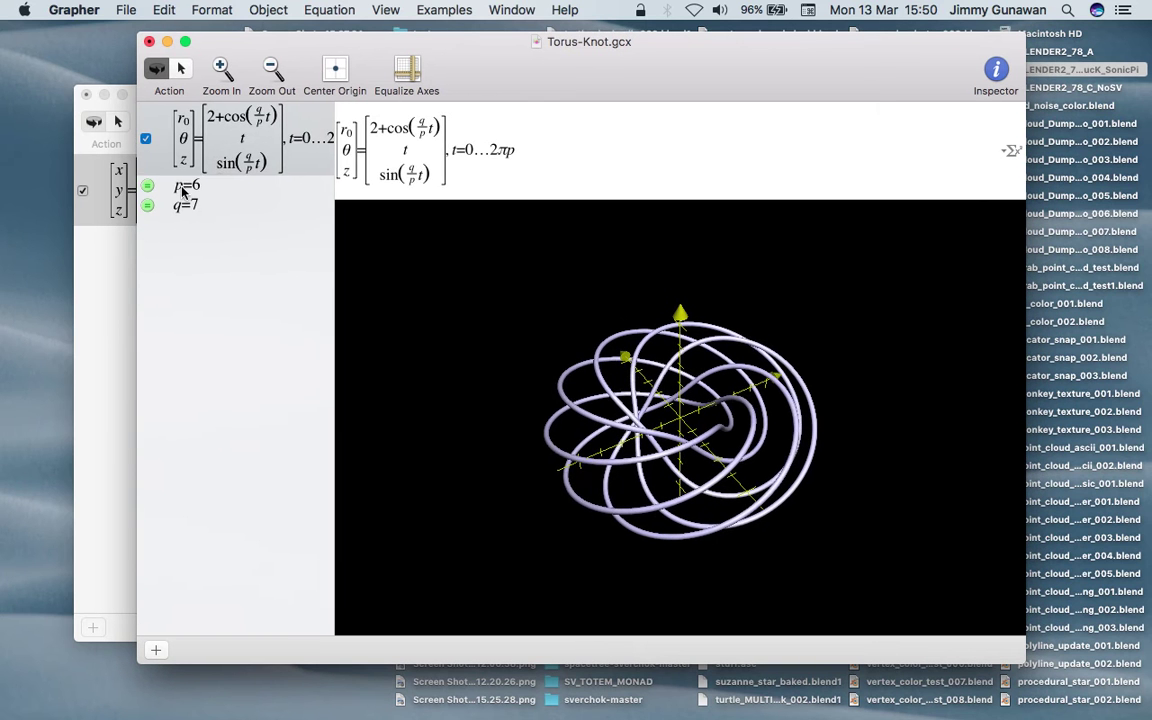
{"action": "left_click", "coordinate": [183, 187]}
{"action": "left_click", "coordinate": [200, 208]}
{"action": "key", "text": "Up"}
{"action": "key", "text": "Up"}
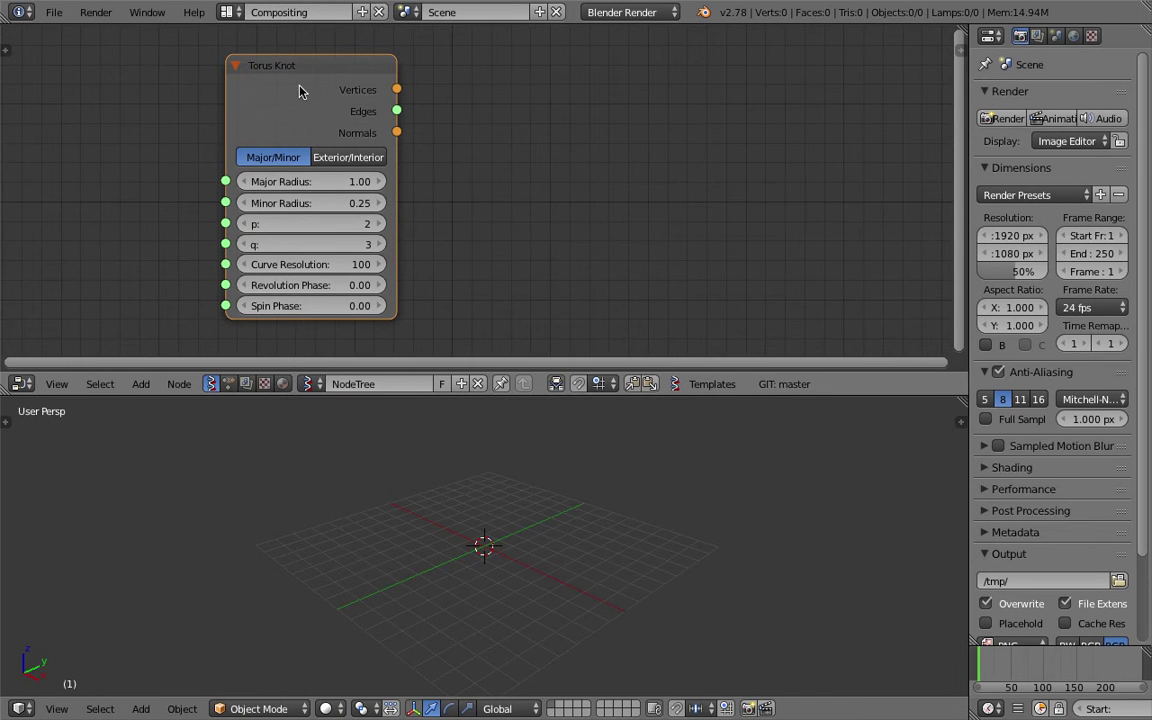
Shift the Torus Knot node slightly aside in Blender's node editor and return to Grapher
{"action": "left_click_drag", "start_coordinate": [275, 88], "coordinate": [263, 88]}
{"action": "left_click", "coordinate": [510, 405]}
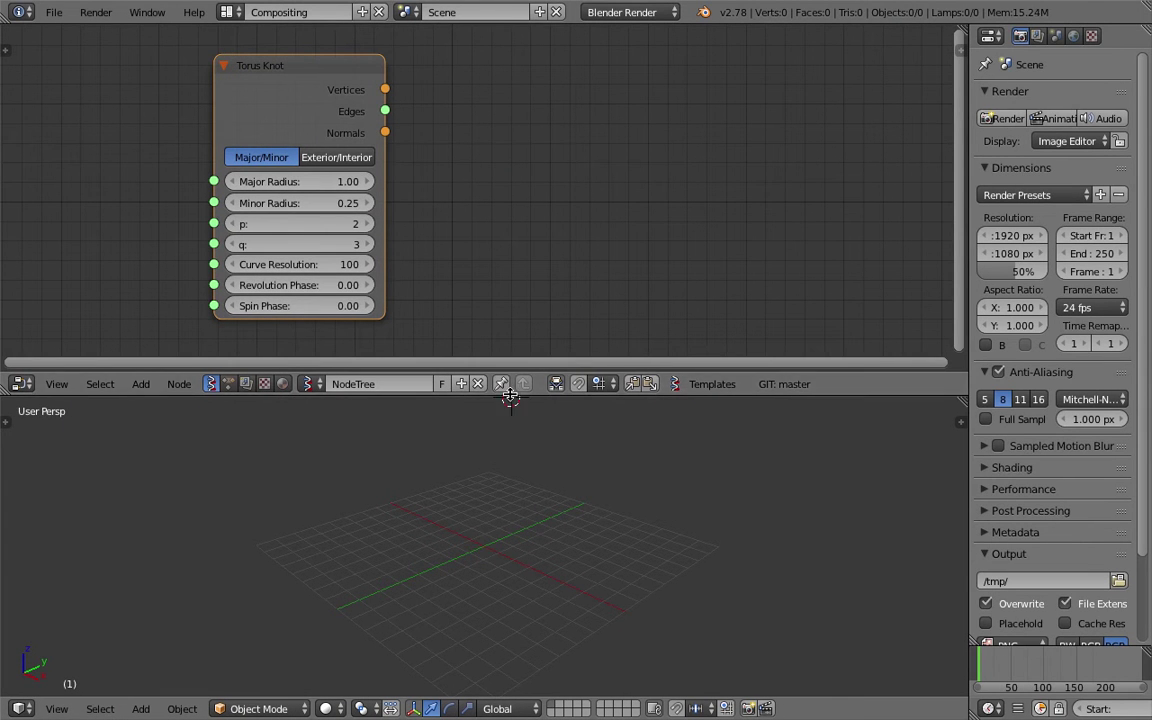
{"action": "key", "text": "ctrl+Left"}
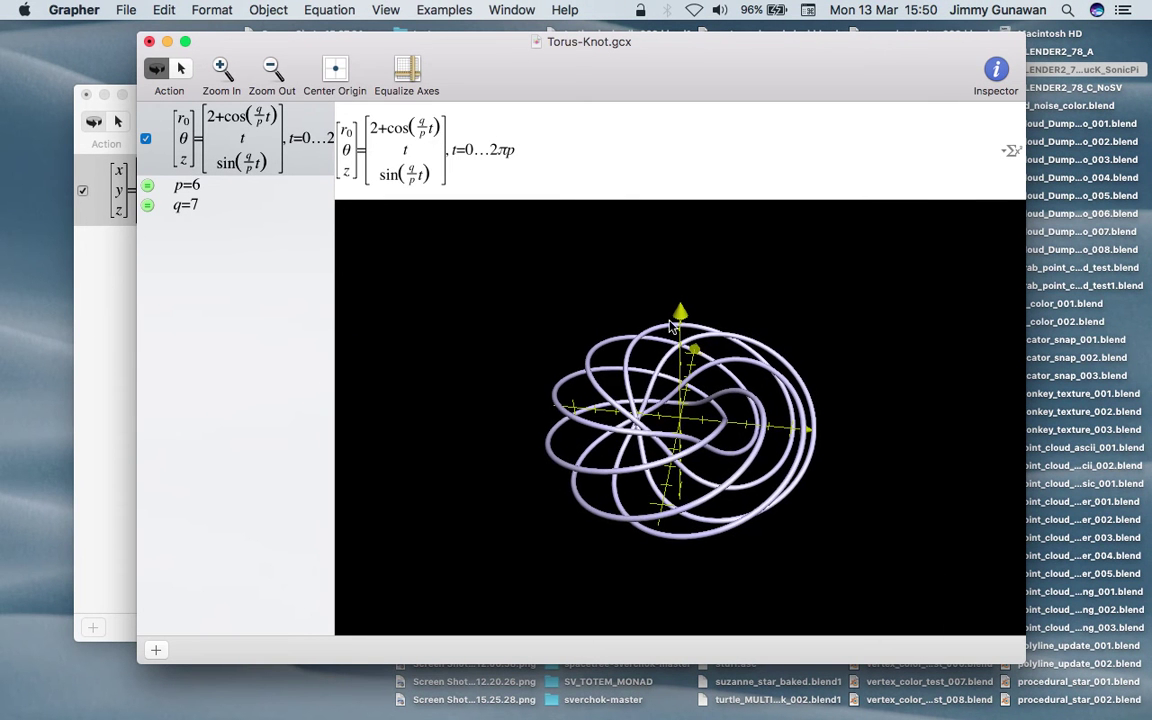
Open the inspector, set the torus knot's surface color to Stripes and slightly increase its tube radius
{"action": "left_click", "coordinate": [995, 75]}
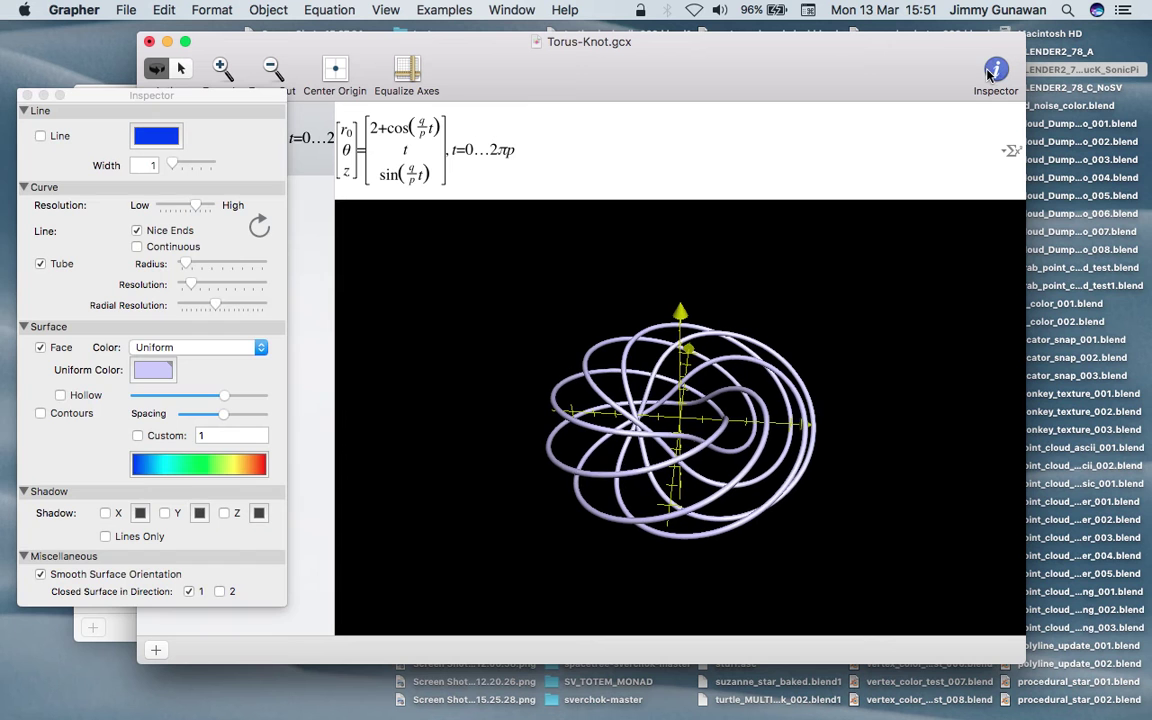
{"action": "left_click", "coordinate": [176, 347]}
{"action": "left_click", "coordinate": [155, 374]}
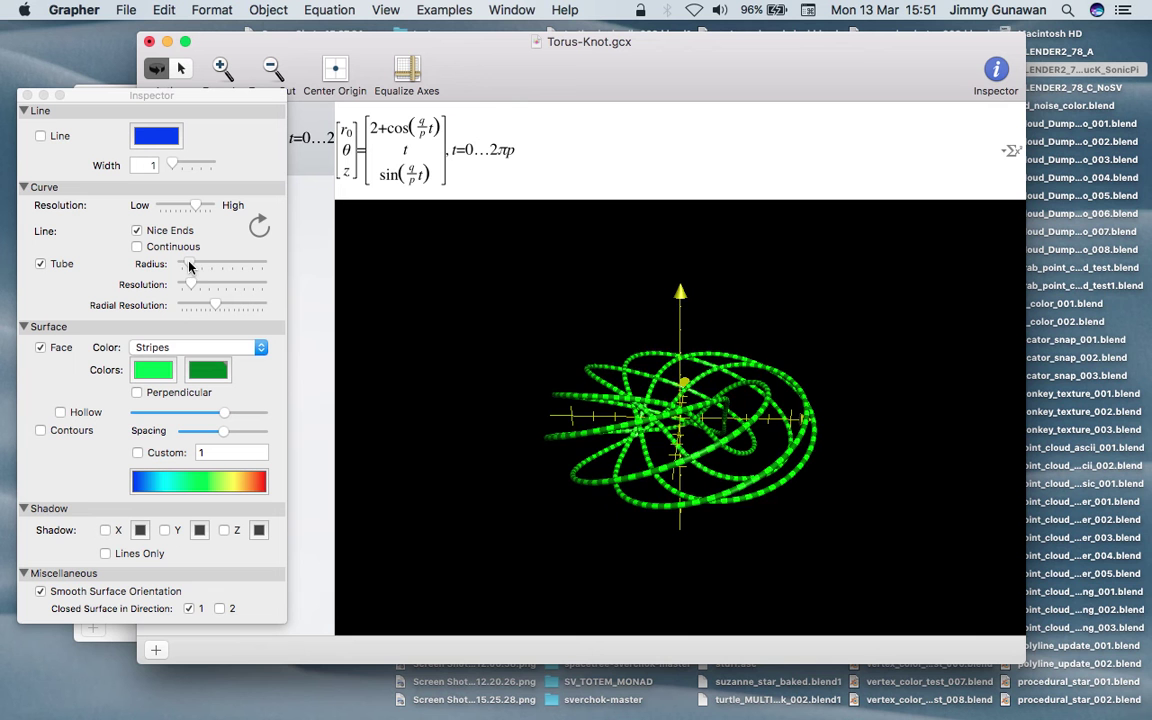
{"action": "left_click_drag", "start_coordinate": [188, 266], "coordinate": [192, 266]}
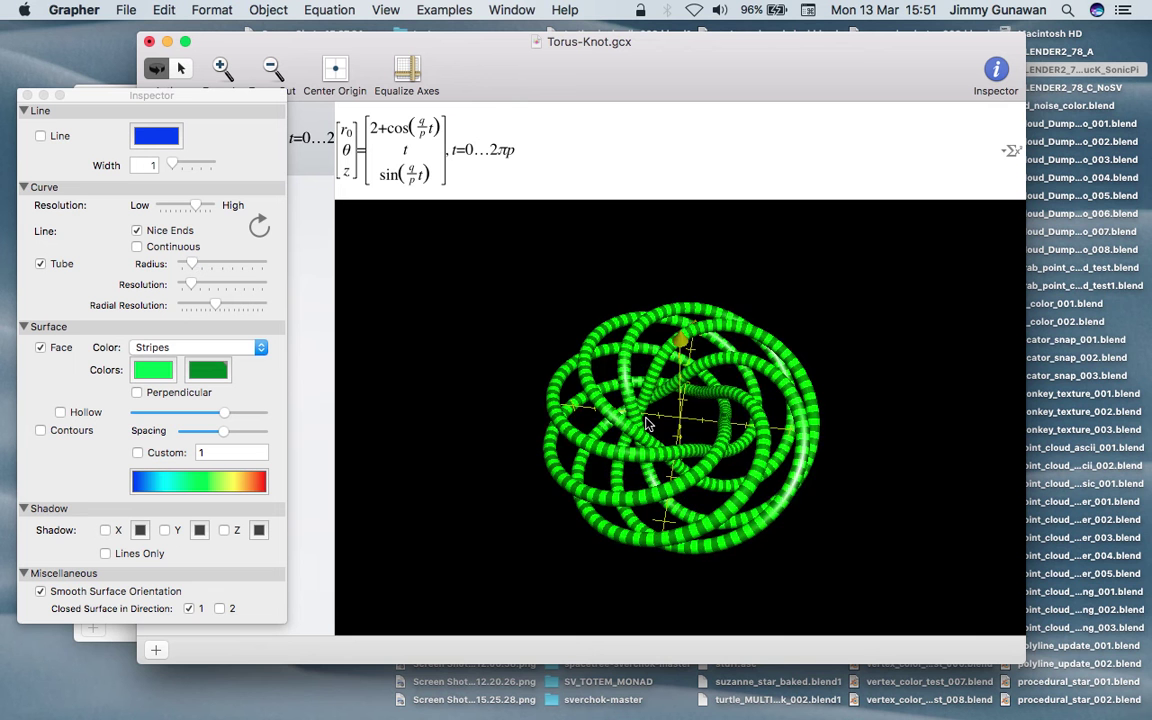
{"action": "left_click_drag", "start_coordinate": [648, 424], "coordinate": [716, 432]}
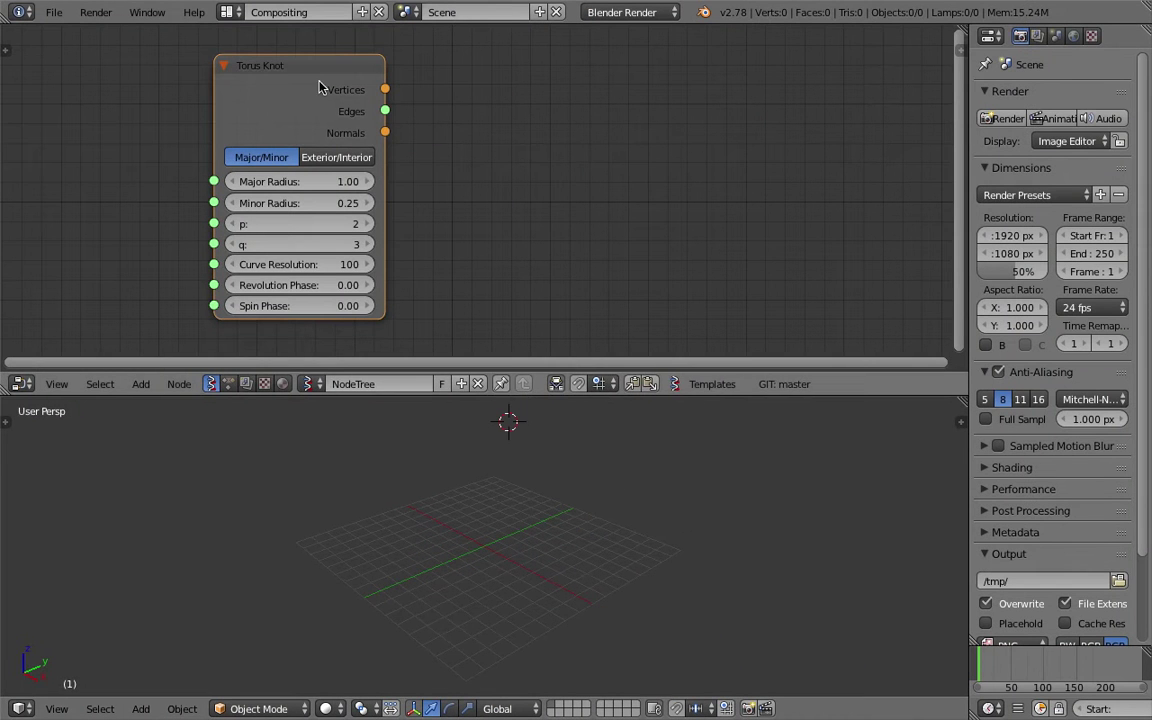
Switch to Blender, make the node editor taller and widen the Torus Knot node
{"action": "left_click_drag", "start_coordinate": [304, 83], "coordinate": [280, 92]}
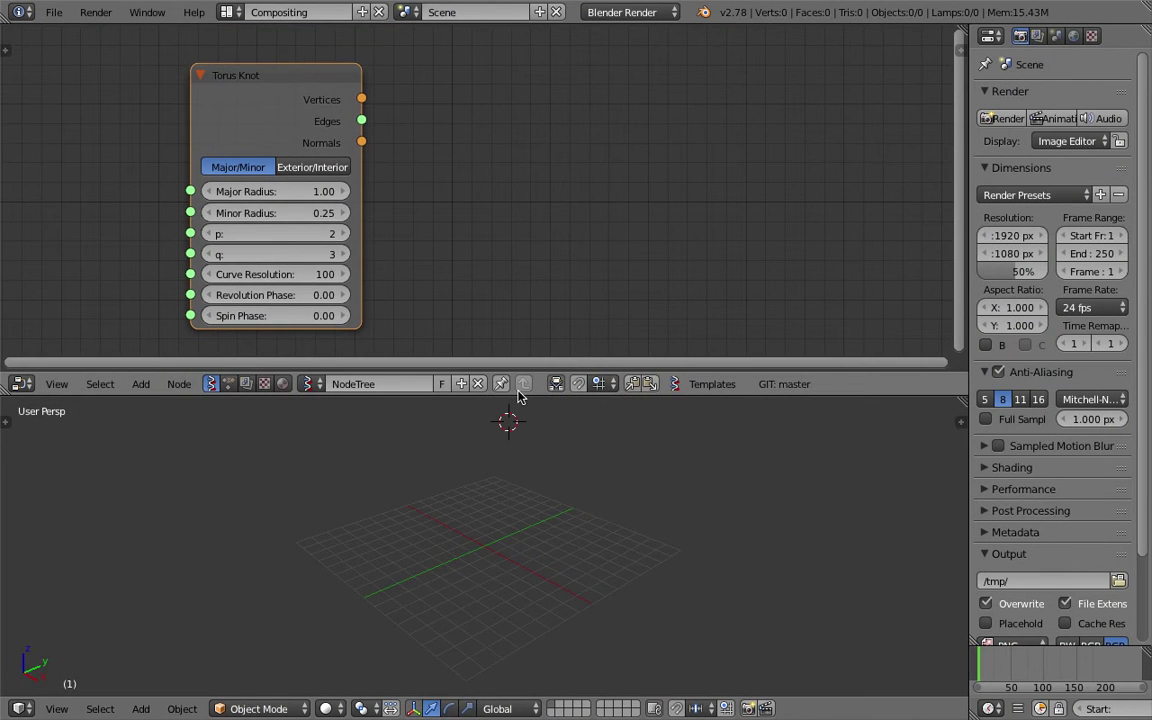
{"action": "left_click_drag", "start_coordinate": [518, 394], "coordinate": [518, 455]}
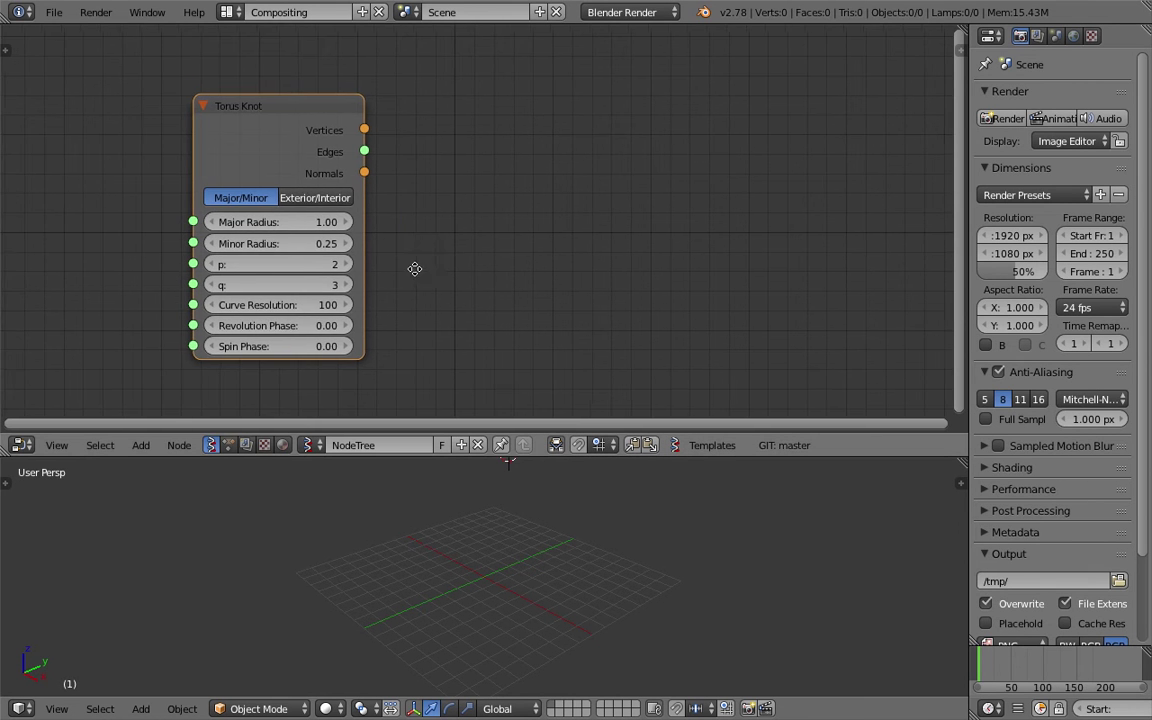
{"action": "scroll", "coordinate": [424, 264], "scroll_direction": "up", "scroll_amount": 2}
{"action": "middle_click_drag", "start_coordinate": [426, 261], "coordinate": [460, 256]}
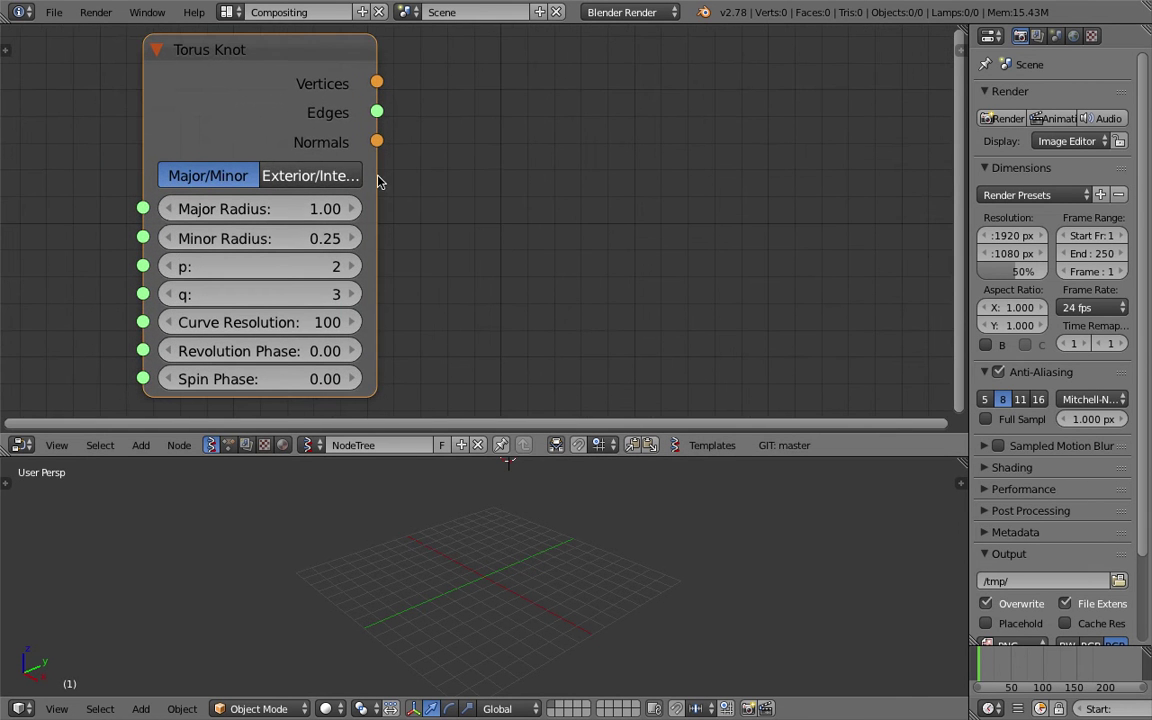
{"action": "left_click_drag", "start_coordinate": [376, 176], "coordinate": [457, 178]}
{"action": "scroll", "coordinate": [496, 211], "scroll_direction": "down", "scroll_amount": 2}
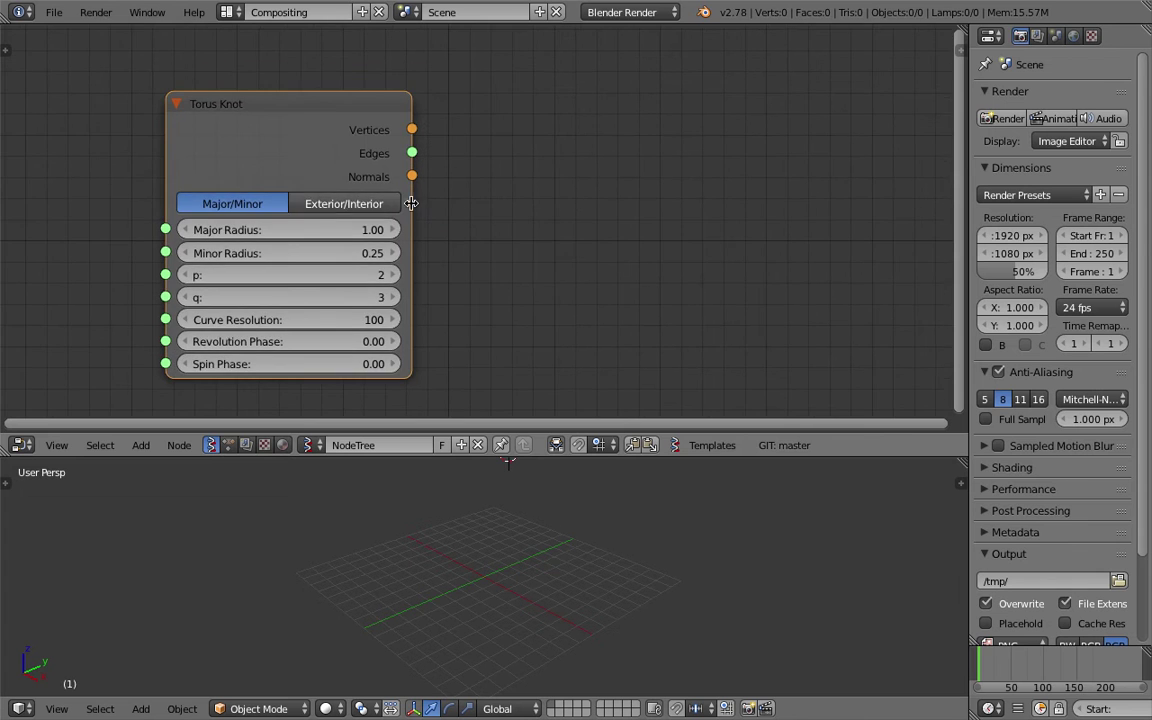
Reposition the Torus Knot node to leave free space beside its outputs
{"action": "middle_click_drag", "start_coordinate": [604, 178], "coordinate": [540, 164]}
{"action": "left_click_drag", "start_coordinate": [249, 114], "coordinate": [290, 131]}
{"action": "left_click_drag", "start_coordinate": [373, 130], "coordinate": [445, 121]}
{"action": "middle_click_drag", "start_coordinate": [161, 185], "coordinate": [249, 188]}
{"action": "mouse_move", "coordinate": [231, 223]}
{"action": "left_mouse_down"}
{"action": "mouse_move", "coordinate": [153, 229]}
{"action": "mouse_move", "coordinate": [218, 229]}
{"action": "left_mouse_up"}
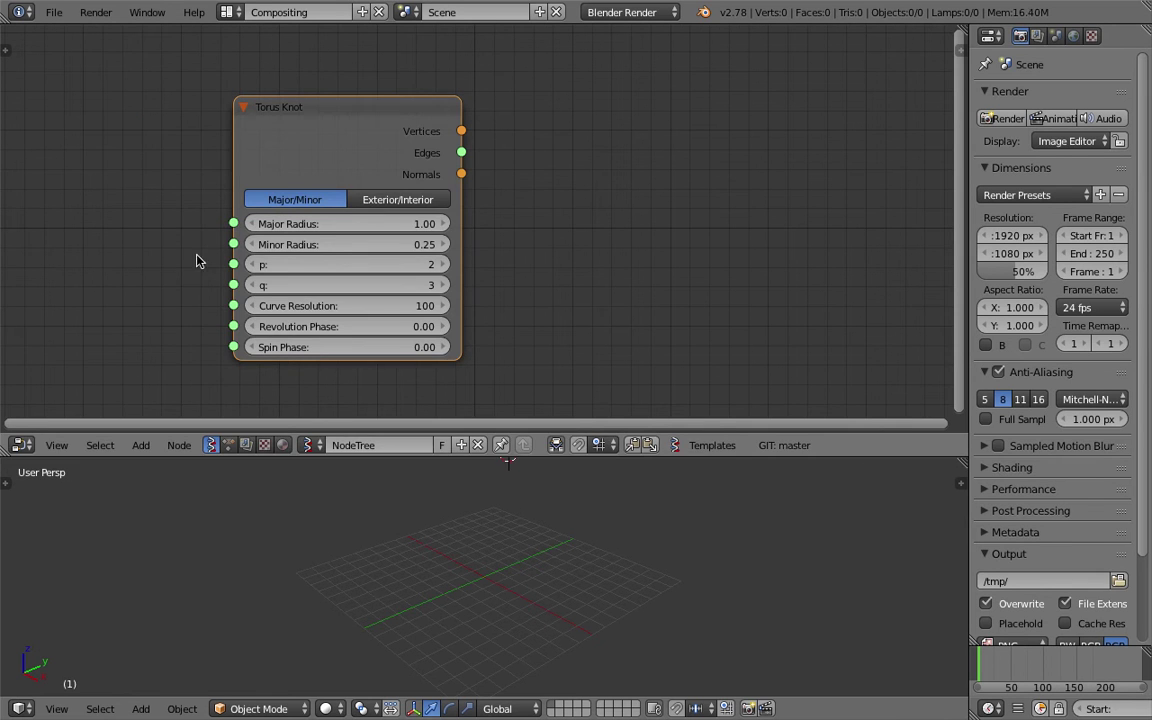
{"action": "left_click_drag", "start_coordinate": [358, 155], "coordinate": [280, 153]}
{"action": "left_click_drag", "start_coordinate": [382, 129], "coordinate": [399, 161]}
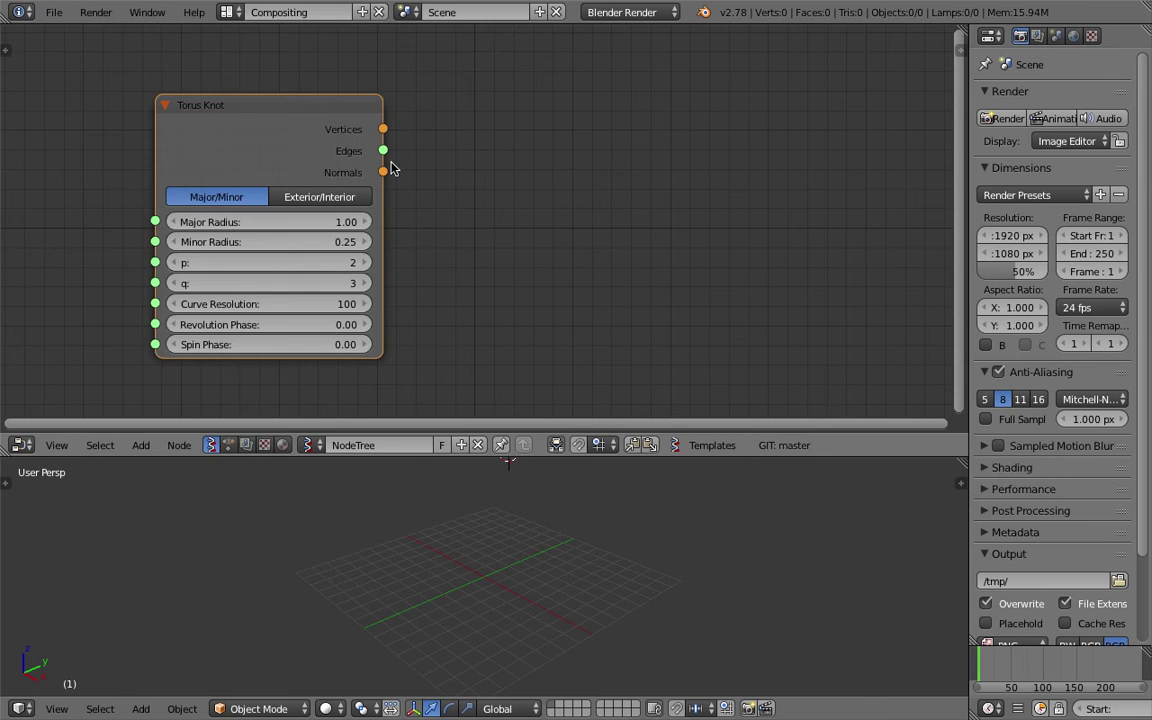
Save the Blender file to the Desktop as torus_knot_001.blend
{"action": "scroll", "coordinate": [391, 169], "scroll_direction": "up", "scroll_amount": 2}
{"action": "mouse_move", "coordinate": [560, 158]}
{"action": "left_mouse_down"}
{"action": "mouse_move", "coordinate": [610, 160]}
{"action": "mouse_move", "coordinate": [572, 166]}
{"action": "left_mouse_up"}
{"action": "scroll", "coordinate": [563, 172], "scroll_direction": "down", "scroll_amount": 3}
{"action": "middle_click_drag", "start_coordinate": [648, 178], "coordinate": [464, 163]}
{"action": "scroll", "coordinate": [530, 173], "scroll_direction": "down", "scroll_amount": 1}
{"action": "key", "text": "ctrl+s"}
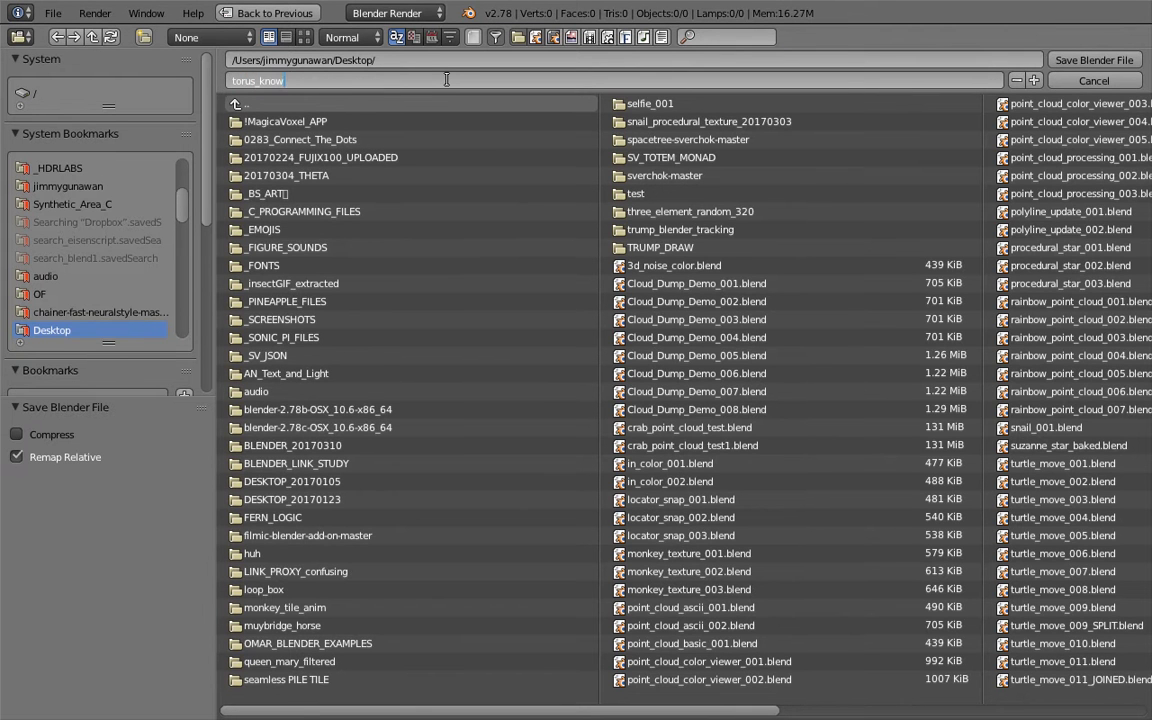
{"action": "key", "text": "Return"}
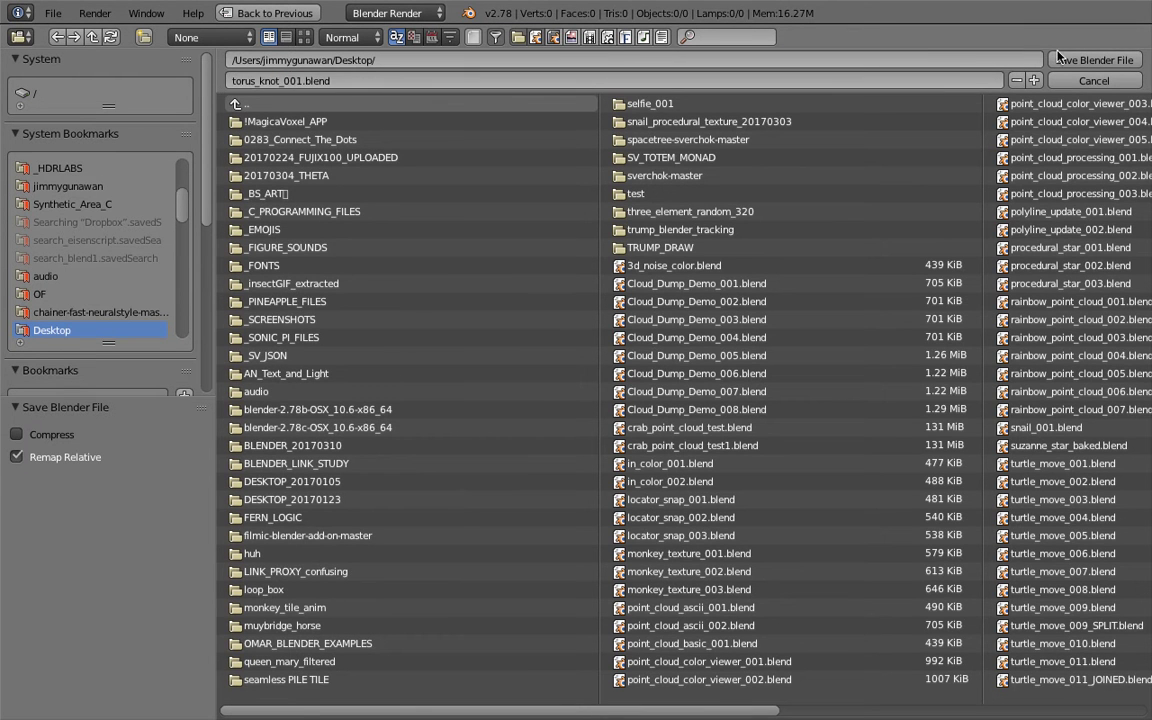
Search for "view" among the nodes and add a Viewer Draw node beside the Torus Knot node
{"action": "middle_click_drag", "start_coordinate": [630, 159], "coordinate": [602, 175]}
{"action": "scroll", "coordinate": [486, 188], "scroll_direction": "down", "scroll_amount": 1}
{"action": "key", "text": "shift+a"}
{"action": "left_click", "coordinate": [484, 183]}
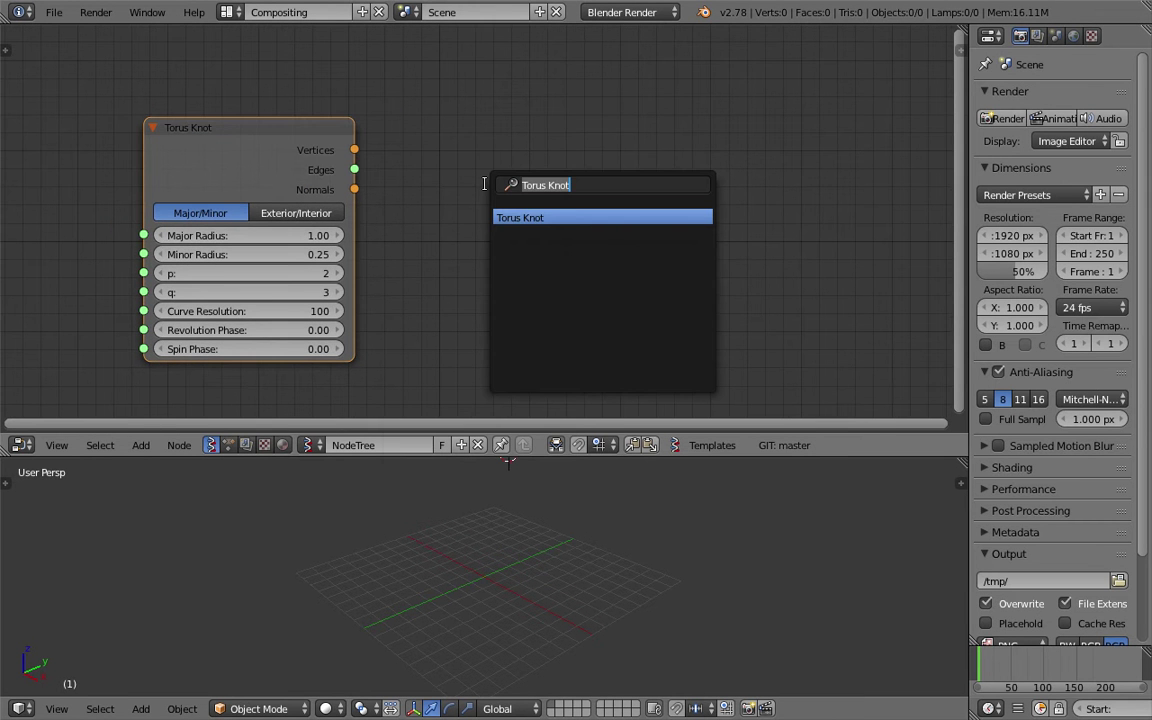
{"action": "type", "text": "view"}
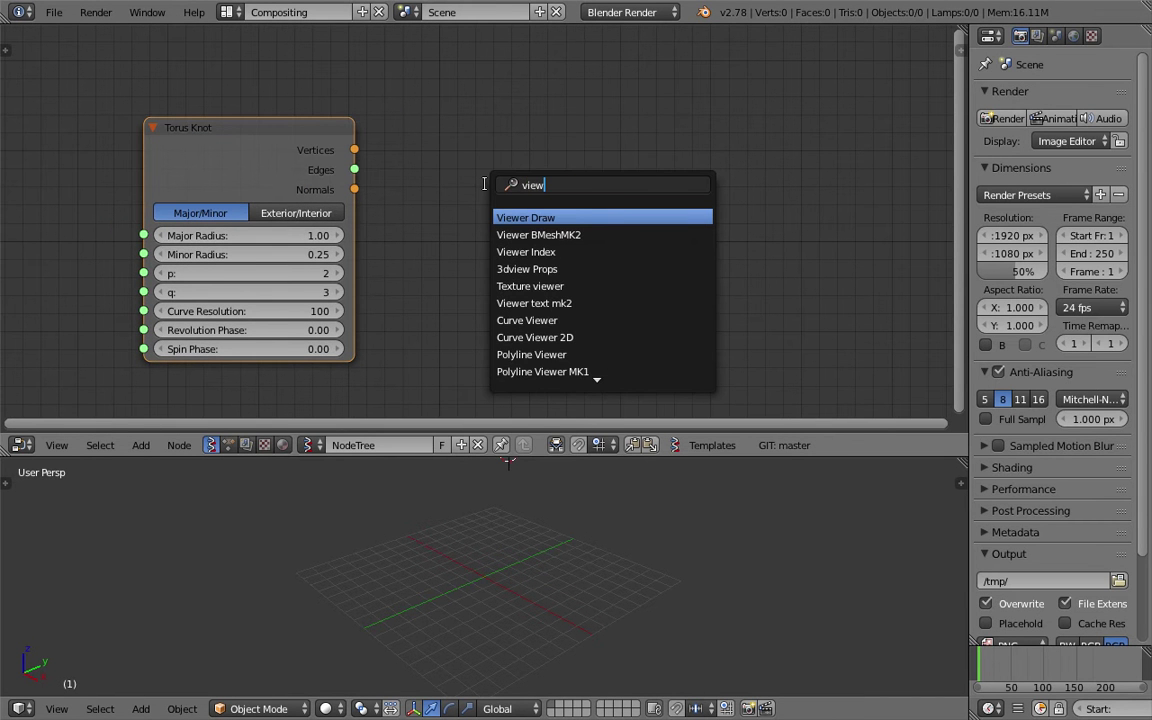
{"action": "key", "text": "Return"}
{"action": "left_click", "coordinate": [536, 141]}
Connect the Torus Knot's Vertices output to the Viewer Draw's vertices input and inspect the points in the 3D view
{"action": "left_click_drag", "start_coordinate": [354, 150], "coordinate": [449, 211]}
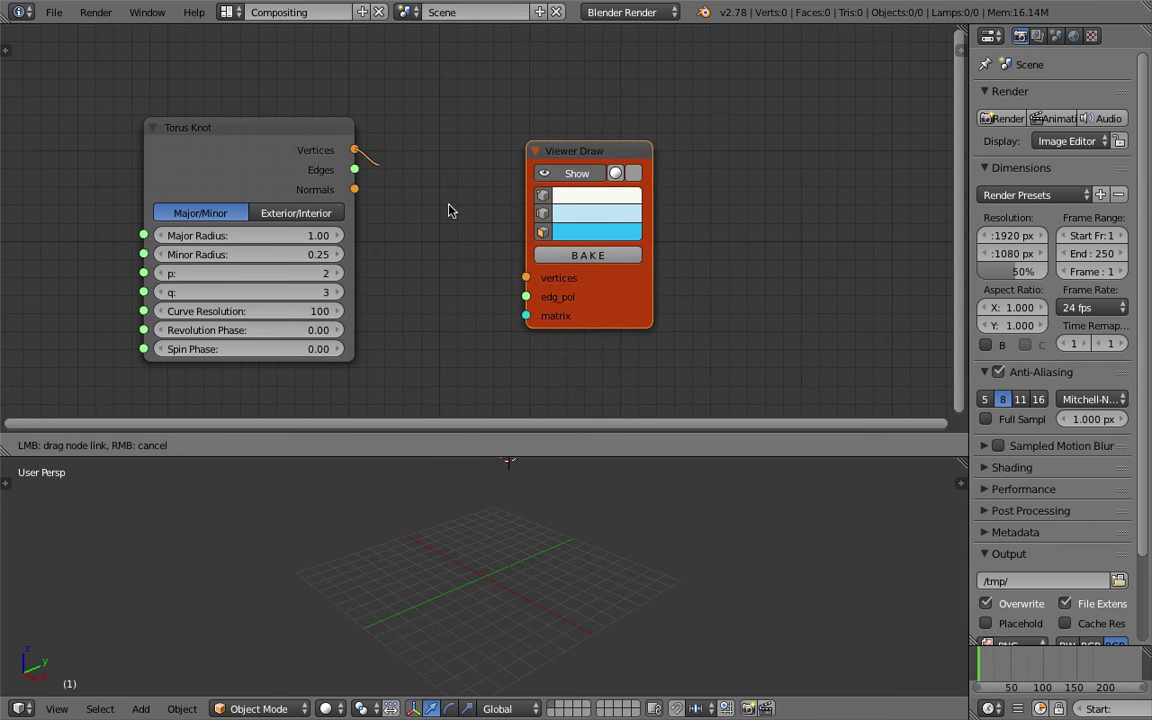
{"action": "left_click_drag", "start_coordinate": [539, 281], "coordinate": [536, 279]}
{"action": "middle_click_drag", "start_coordinate": [509, 184], "coordinate": [615, 173]}
{"action": "scroll", "coordinate": [615, 173], "scroll_direction": "up", "scroll_amount": 2}
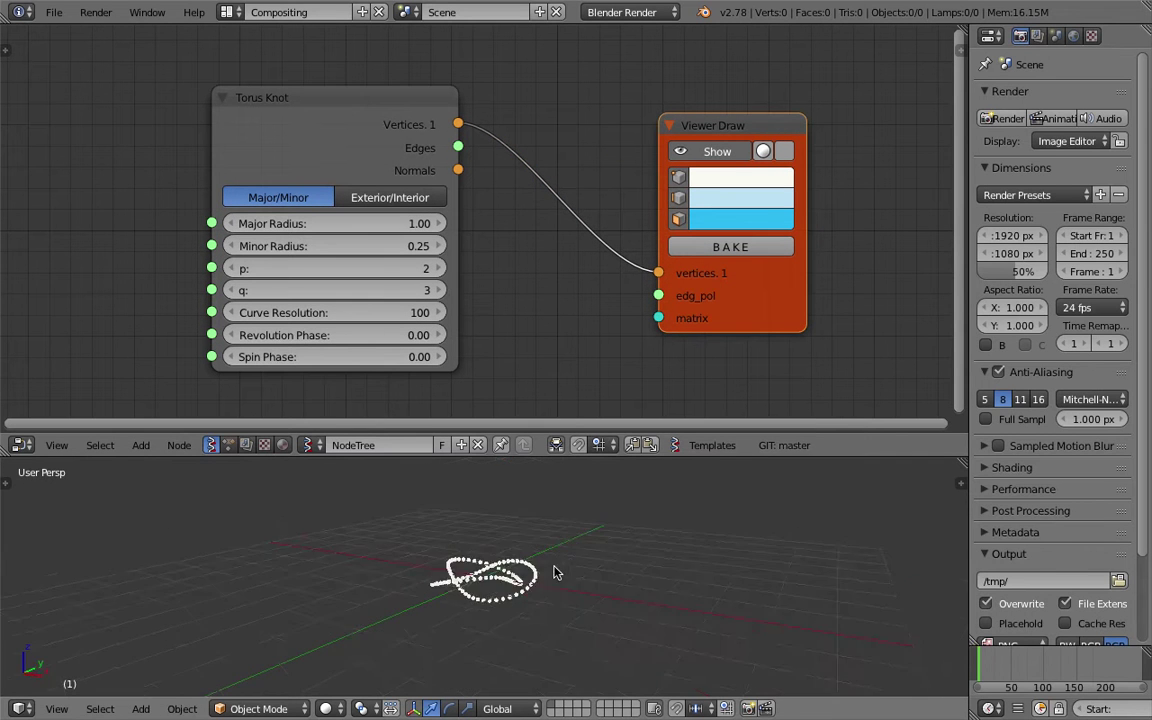
{"action": "scroll", "coordinate": [554, 571], "scroll_direction": "up", "scroll_amount": 5}
{"action": "middle_click_drag", "start_coordinate": [554, 571], "coordinate": [582, 553]}
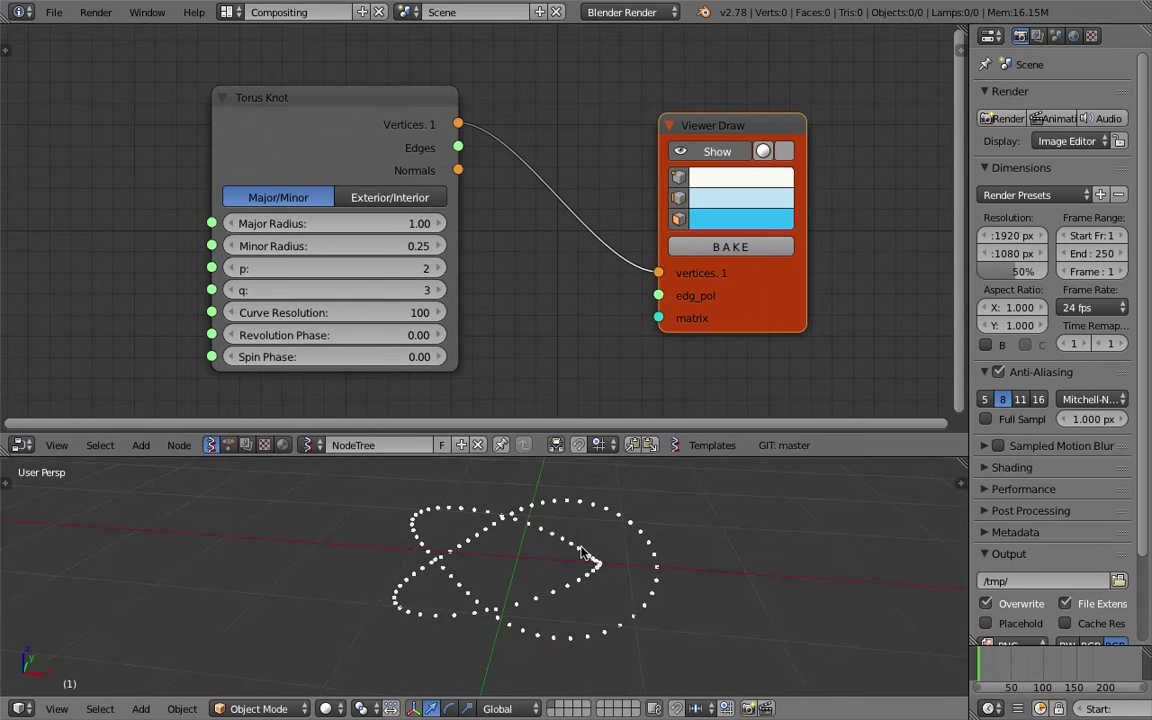
Raise the Torus Knot's p value to 6 and orbit around the resulting points
{"action": "middle_click_drag", "start_coordinate": [509, 332], "coordinate": [550, 318]}
{"action": "left_click", "coordinate": [480, 255]}
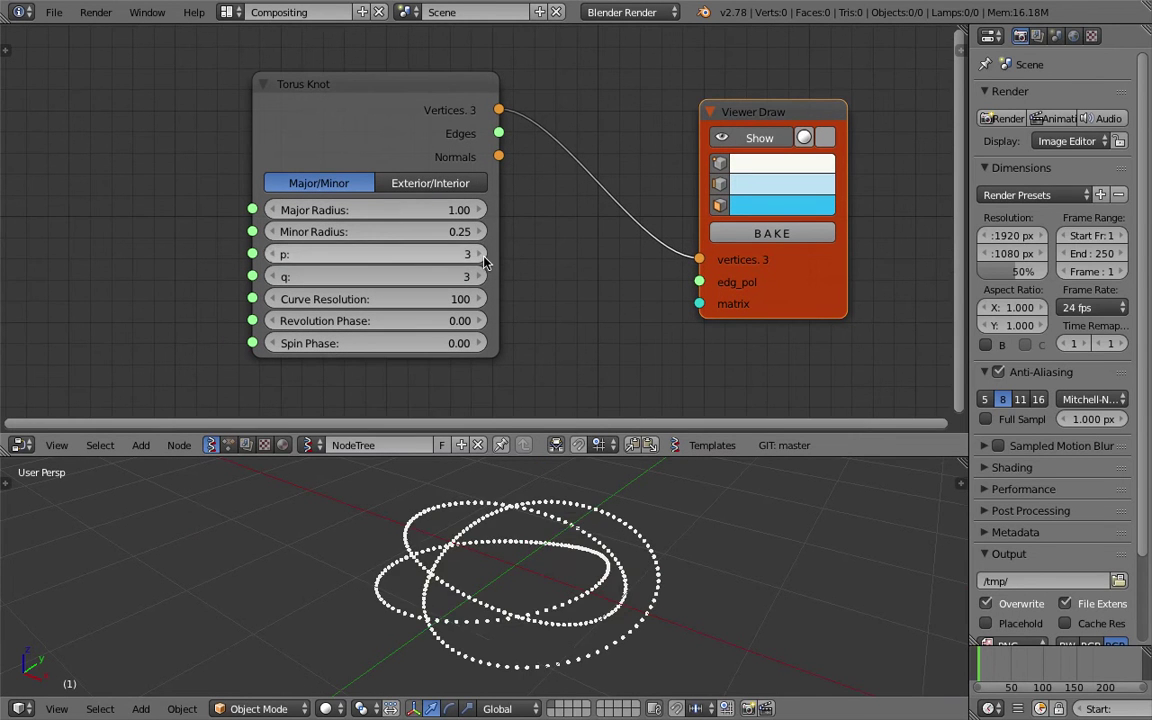
{"action": "left_click", "coordinate": [482, 255]}
{"action": "left_click", "coordinate": [482, 255]}
{"action": "left_click", "coordinate": [482, 255]}
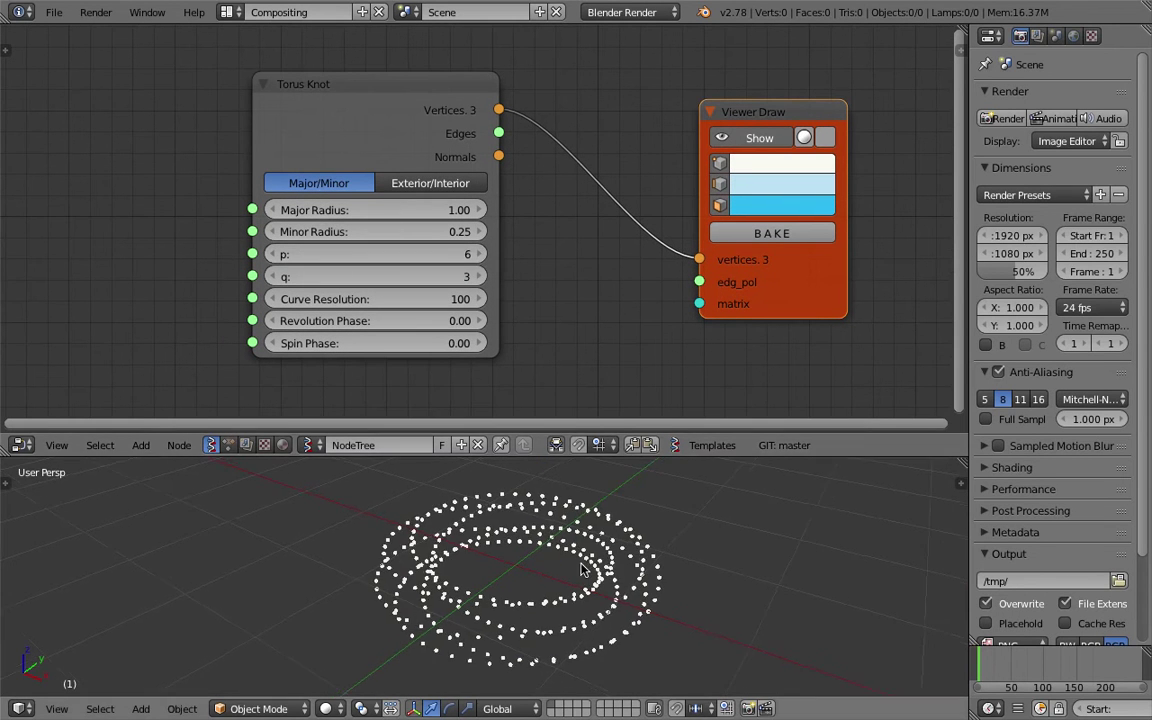
{"action": "middle_click_drag", "start_coordinate": [526, 591], "coordinate": [616, 568]}
Set the Torus Knot's p to 4 and q to 6 and view the curve from another angle
{"action": "left_click", "coordinate": [272, 254]}
{"action": "left_click", "coordinate": [272, 254]}
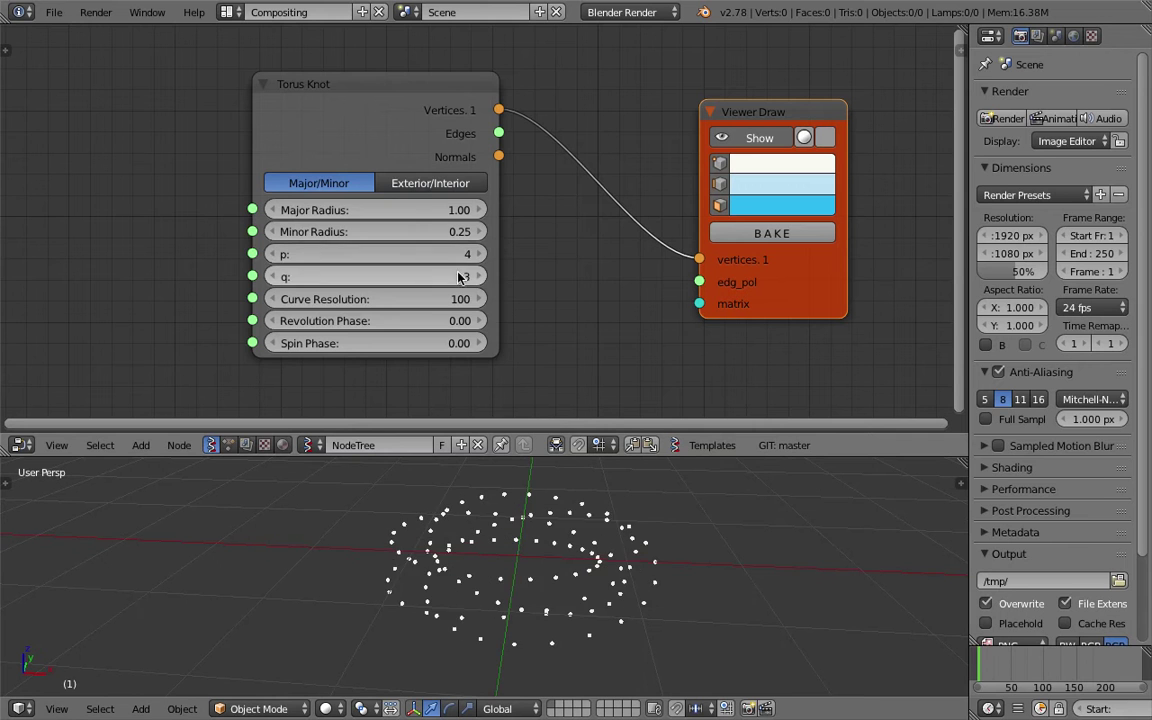
{"action": "left_click", "coordinate": [477, 276]}
{"action": "left_click", "coordinate": [480, 277]}
{"action": "left_click", "coordinate": [480, 277]}
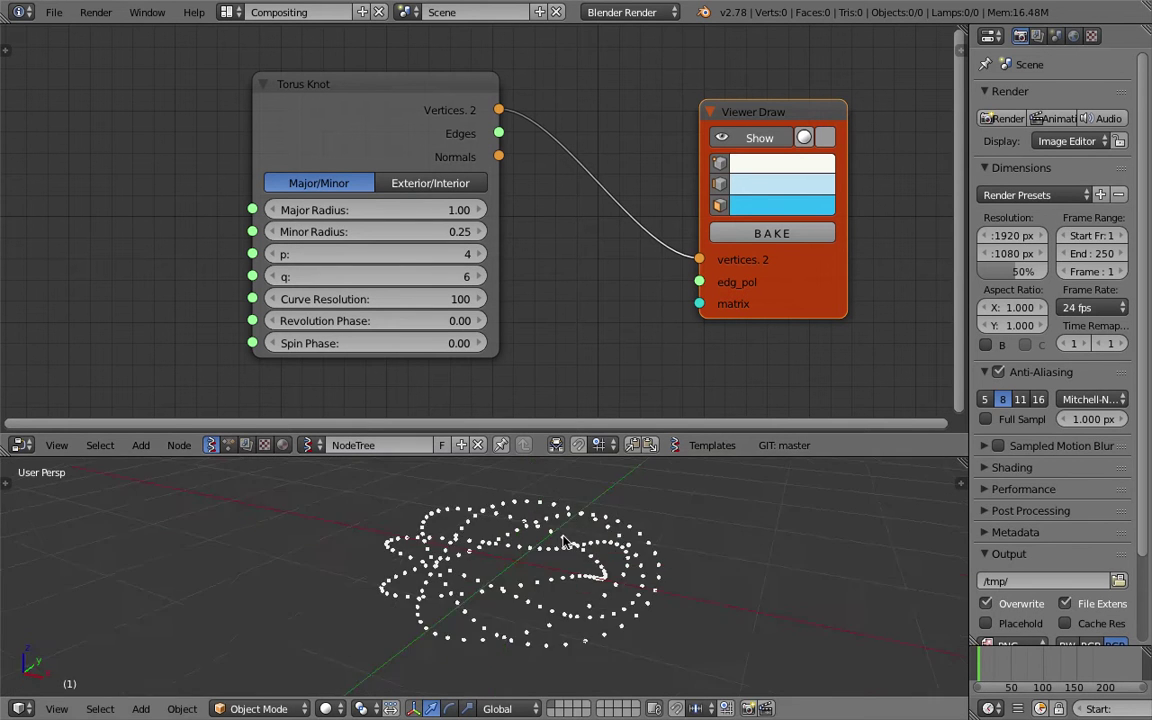
{"action": "mouse_move", "coordinate": [505, 540]}
{"action": "middle_mouse_down"}
{"action": "mouse_move", "coordinate": [511, 488]}
{"action": "mouse_move", "coordinate": [622, 525]}
{"action": "middle_mouse_up"}
Move the Viewer Draw node up, connect the Torus Knot's Edges to its edg_pol input and save the file
{"action": "left_click_drag", "start_coordinate": [764, 278], "coordinate": [771, 248]}
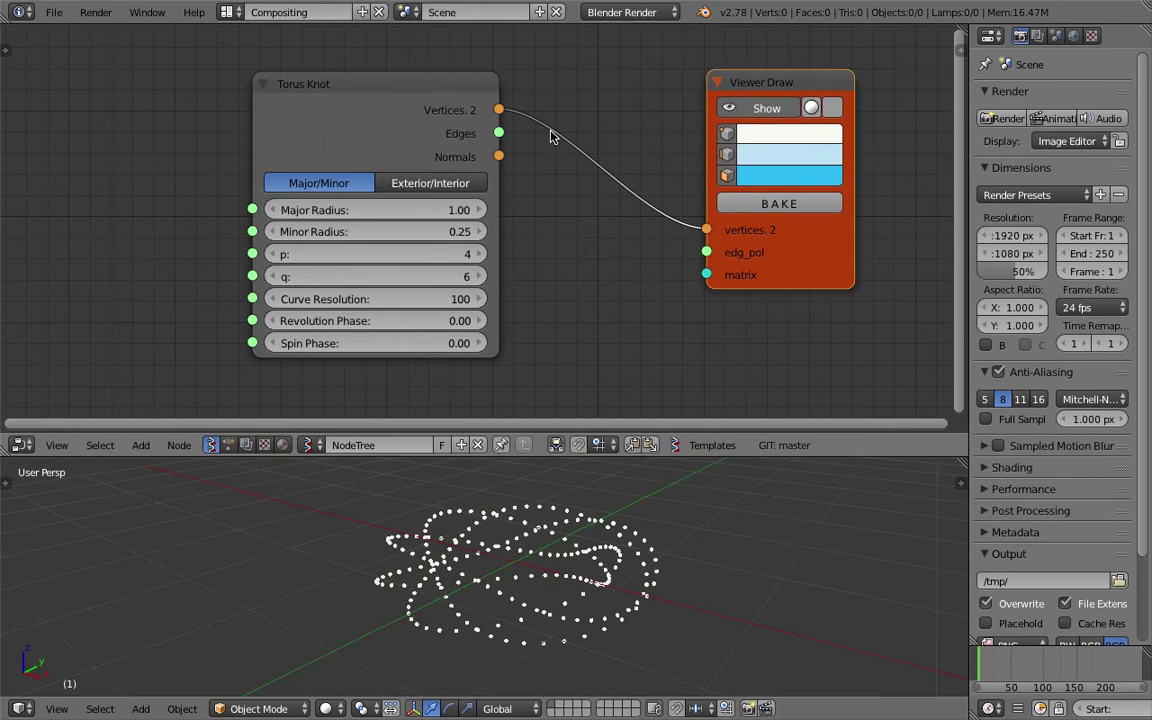
{"action": "left_click_drag", "start_coordinate": [499, 133], "coordinate": [706, 252]}
{"action": "mouse_move", "coordinate": [640, 510]}
{"action": "middle_mouse_down"}
{"action": "mouse_move", "coordinate": [558, 532]}
{"action": "mouse_move", "coordinate": [568, 562]}
{"action": "mouse_move", "coordinate": [551, 602]}
{"action": "mouse_move", "coordinate": [603, 512]}
{"action": "middle_mouse_up"}
{"action": "key", "text": "ctrl+s"}
{"action": "left_click", "coordinate": [551, 602]}
Set the Torus Knot's q to 11 and p to 3
{"action": "left_click_drag", "start_coordinate": [436, 277], "coordinate": [412, 262]}
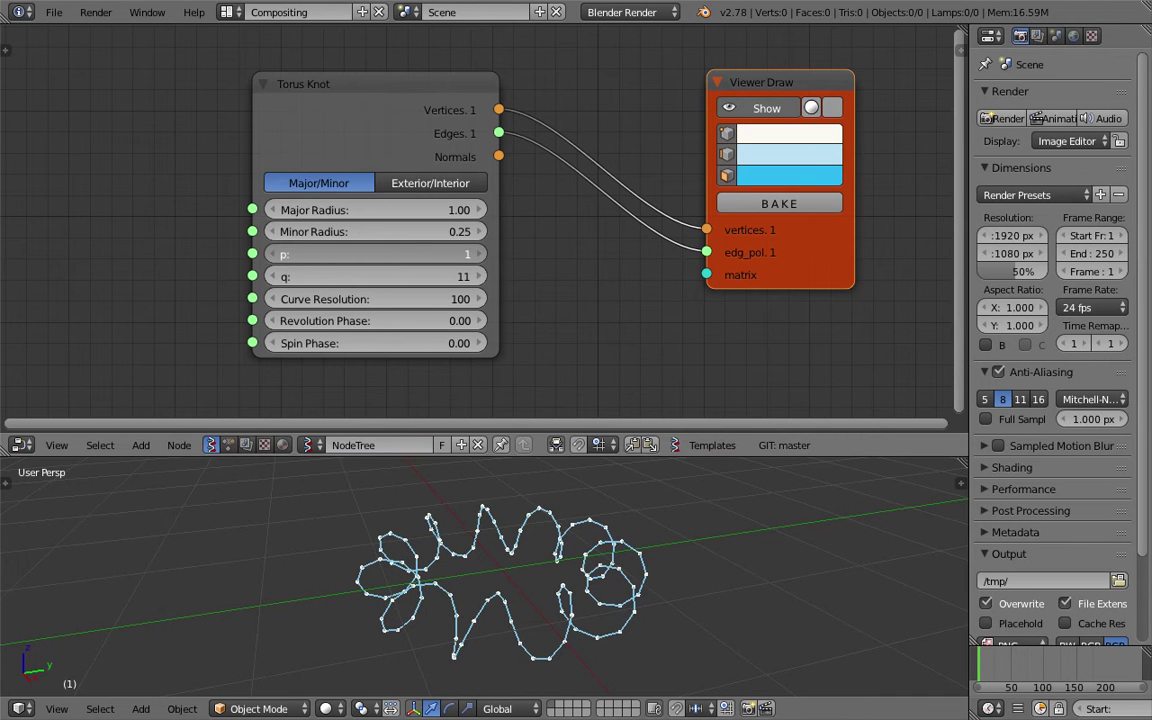
{"action": "left_click", "coordinate": [476, 254]}
{"action": "left_click", "coordinate": [476, 254]}
{"action": "middle_click_drag", "start_coordinate": [491, 527], "coordinate": [592, 530]}
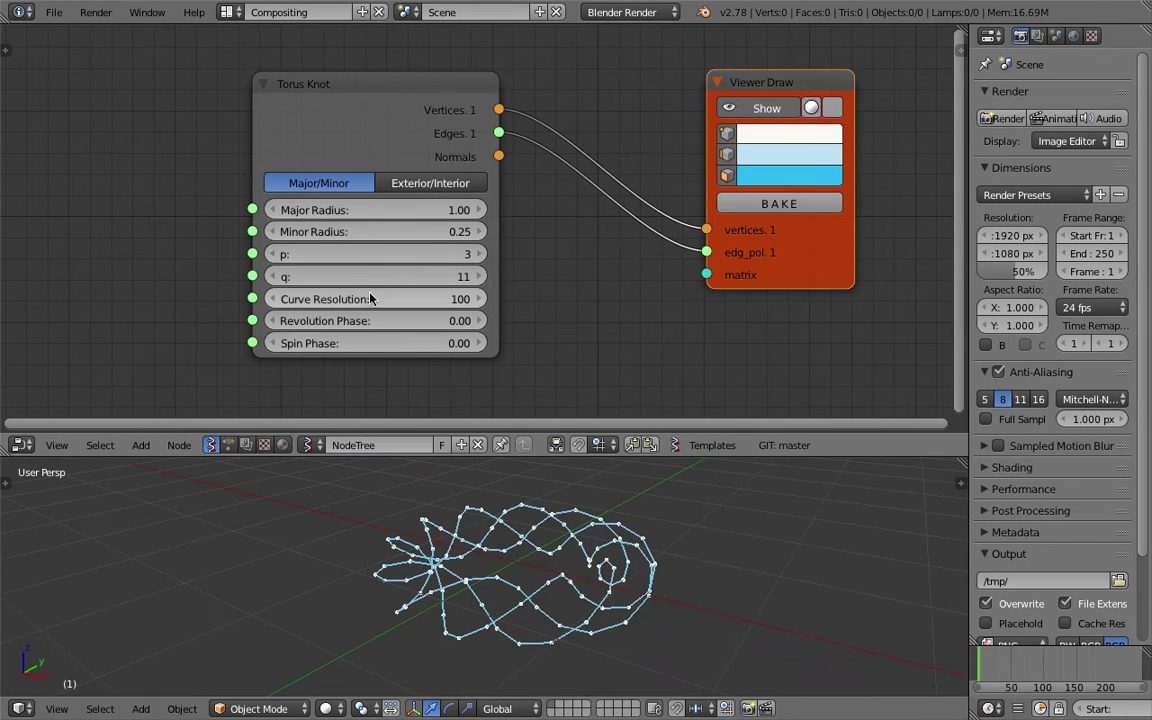
Set the Torus Knot's Curve Resolution to 100
{"action": "mouse_move", "coordinate": [386, 300]}
{"action": "left_mouse_down"}
{"action": "mouse_move", "coordinate": [372, 300]}
{"action": "mouse_move", "coordinate": [383, 300]}
{"action": "left_mouse_up"}
{"action": "left_click", "coordinate": [392, 302]}
{"action": "type", "text": "100"}
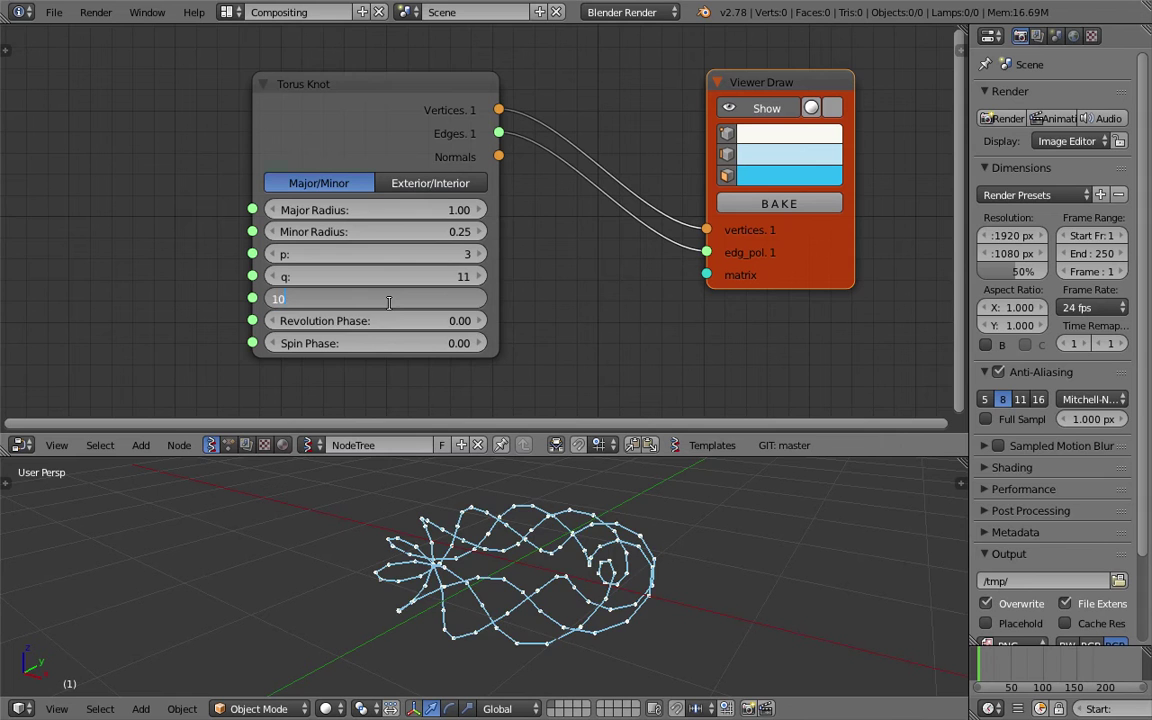
{"action": "key", "text": "Return"}
Try a Revolution Phase of 2.76 and a Spin Phase of 4.20 on the Torus Knot node
{"action": "left_click_drag", "start_coordinate": [391, 321], "coordinate": [391, 321]}
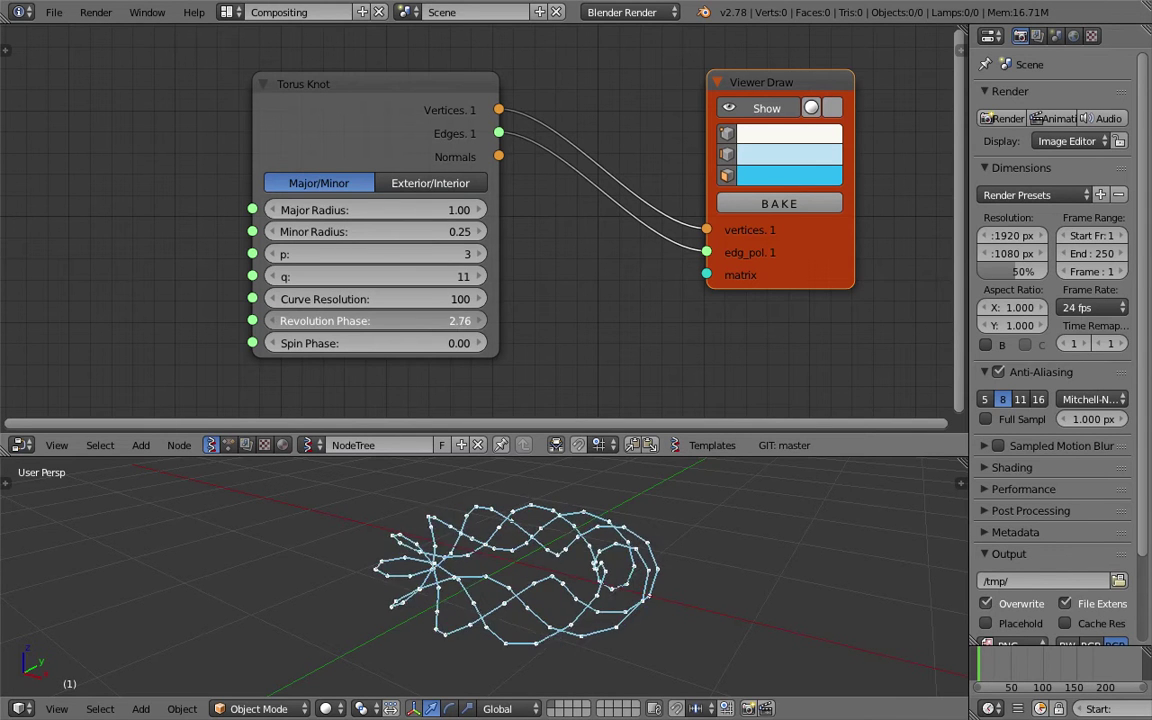
{"action": "left_click_drag", "start_coordinate": [408, 343], "coordinate": [435, 343]}
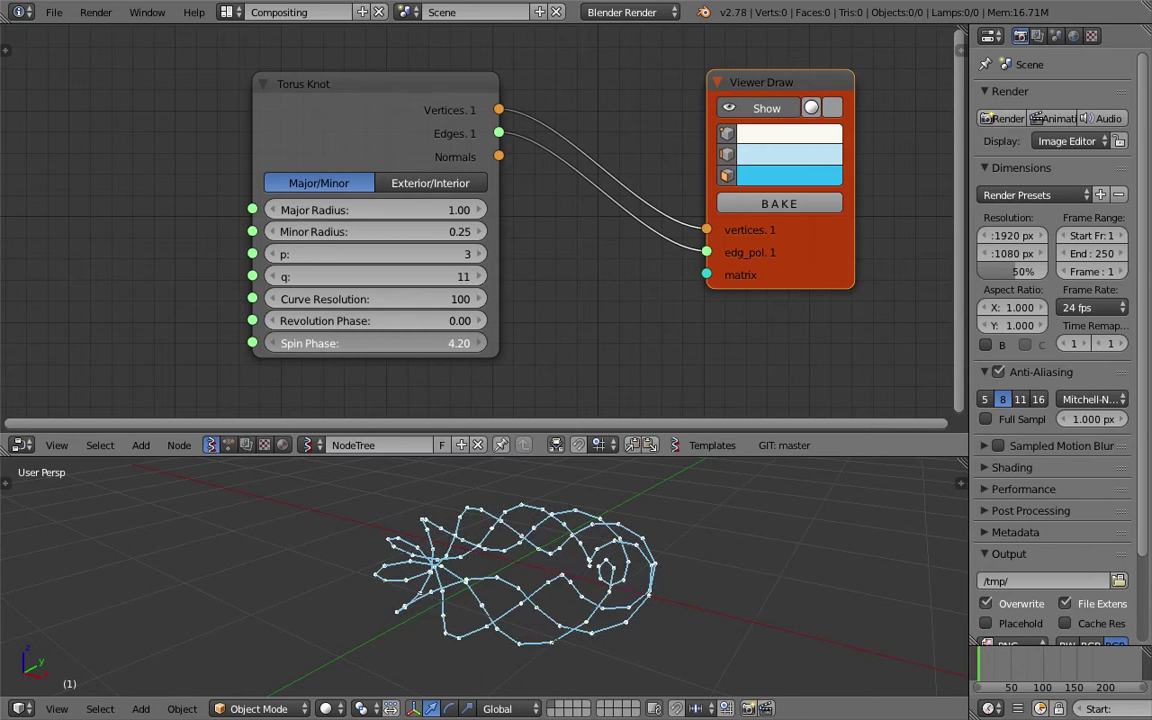
Set the Torus Knot's Minor Radius to 0.28 and inspect the knot in the 3D view
{"action": "middle_click_drag", "start_coordinate": [394, 292], "coordinate": [352, 288]}
{"action": "mouse_move", "coordinate": [352, 228]}
{"action": "left_mouse_down"}
{"action": "mouse_move", "coordinate": [400, 228]}
{"action": "mouse_move", "coordinate": [366, 228]}
{"action": "left_mouse_up"}
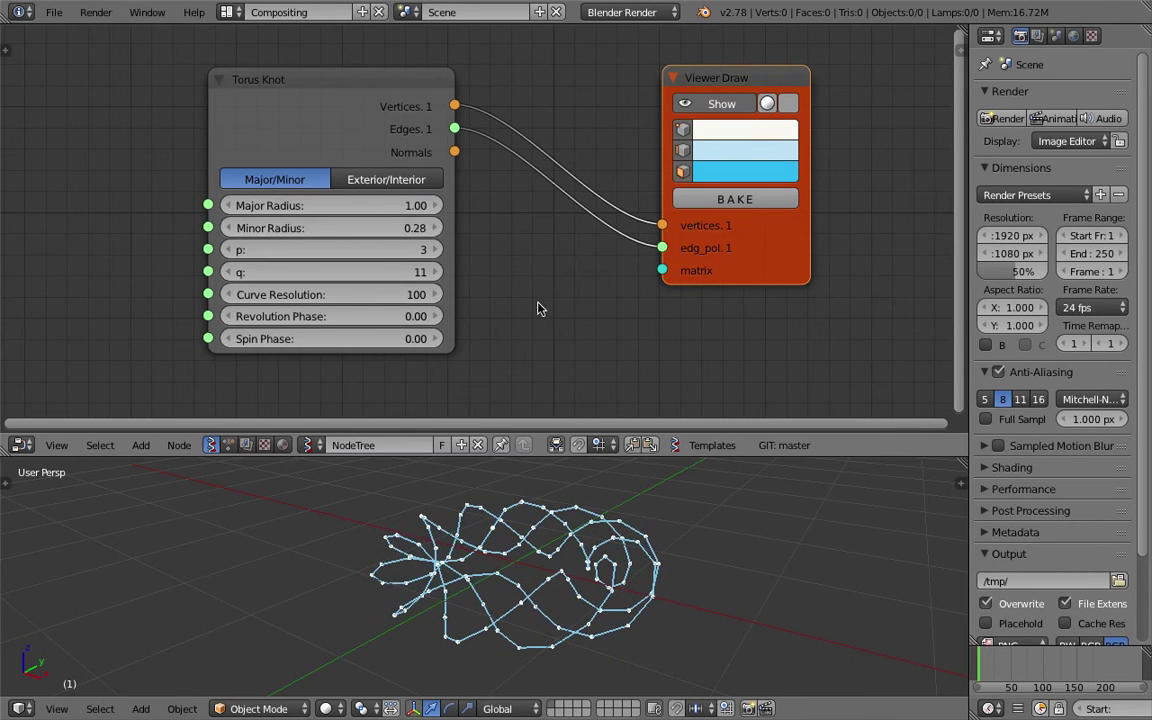
{"action": "middle_click_drag", "start_coordinate": [567, 398], "coordinate": [469, 387]}
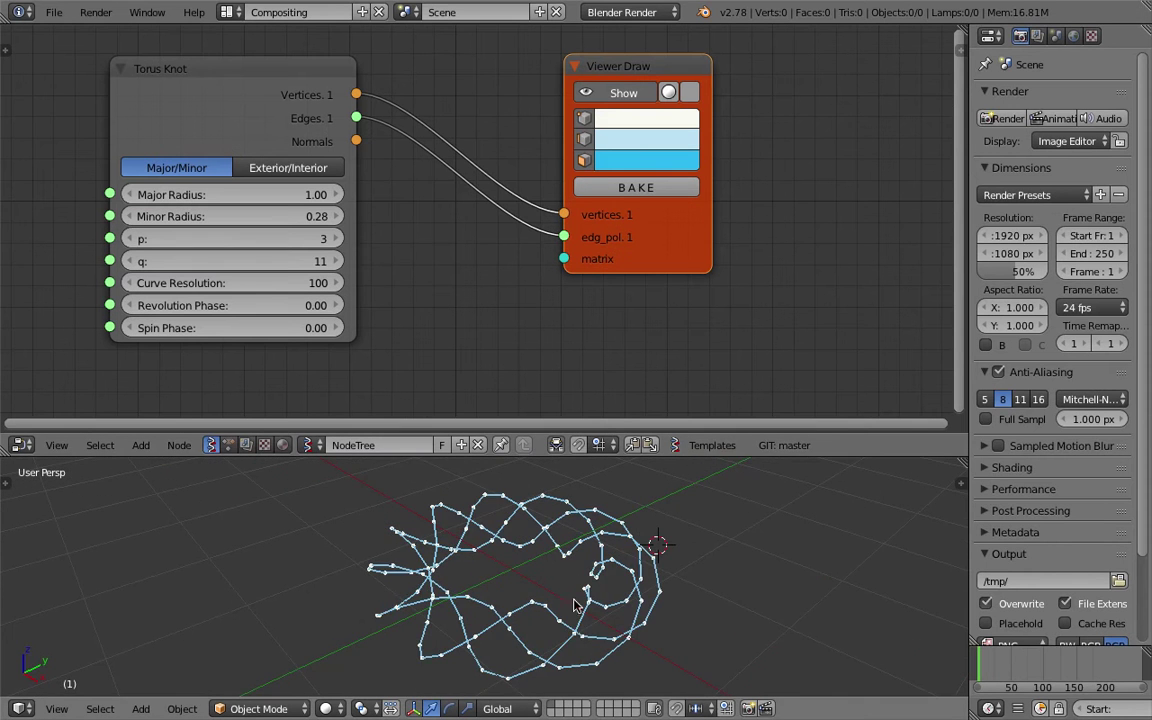
{"action": "middle_click_drag", "start_coordinate": [520, 575], "coordinate": [615, 545]}
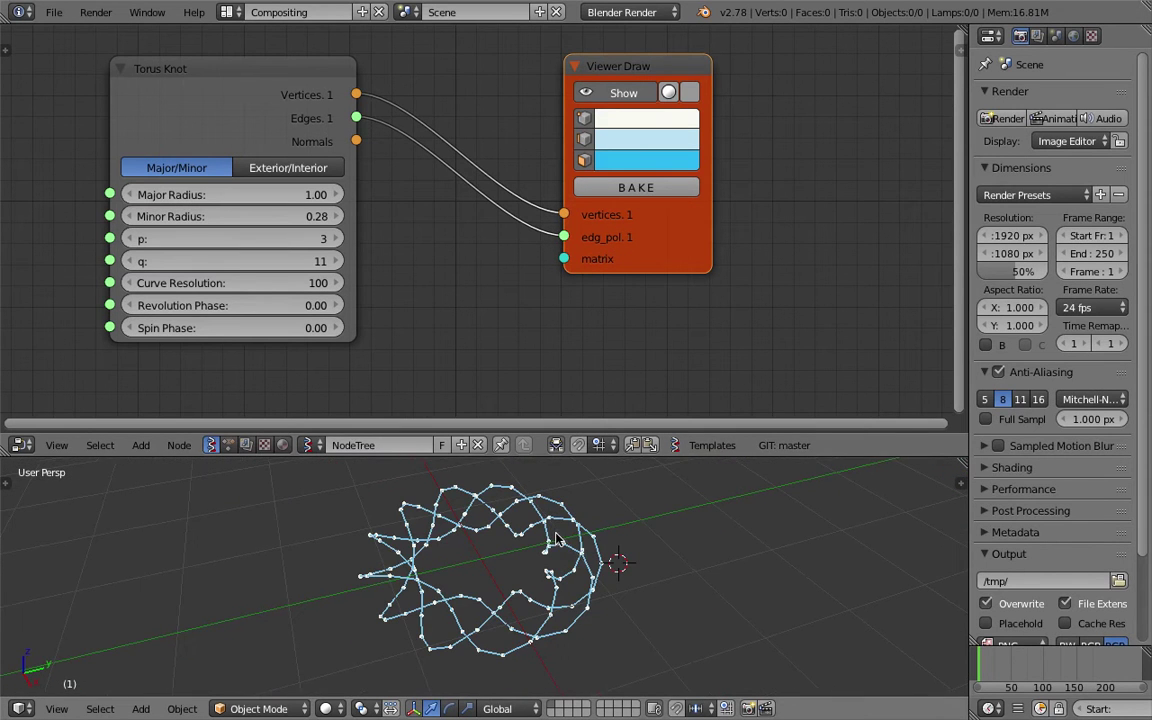
Split the node editor into two side-by-side areas and move the Viewer Draw node up to free space beneath it
{"action": "left_click_drag", "start_coordinate": [958, 29], "coordinate": [731, 44]}
{"action": "mouse_move", "coordinate": [515, 193]}
{"action": "middle_mouse_down"}
{"action": "mouse_move", "coordinate": [547, 197]}
{"action": "mouse_move", "coordinate": [540, 205]}
{"action": "middle_mouse_up"}
{"action": "scroll", "coordinate": [506, 204], "scroll_direction": "down", "scroll_amount": 1}
{"action": "left_click_drag", "start_coordinate": [577, 233], "coordinate": [553, 192]}
Search for "polyli" among the nodes and add a Polyline Viewer MK1 node below the Viewer Draw node
{"action": "key", "text": "shift+a"}
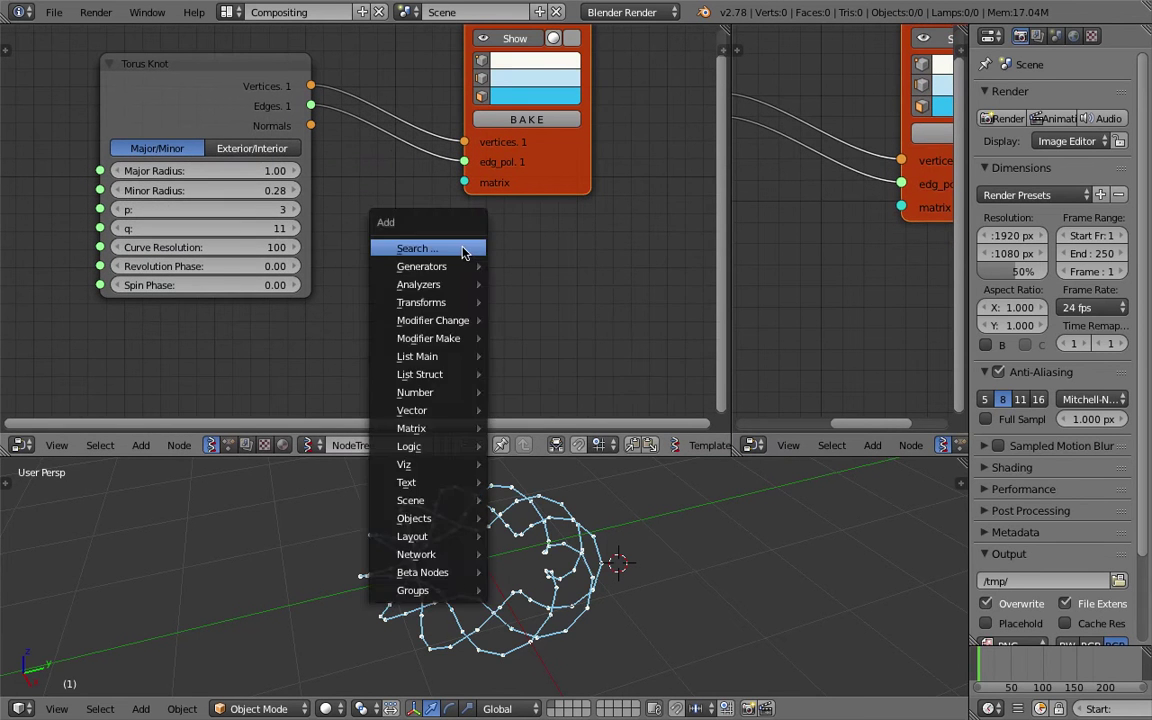
{"action": "left_click", "coordinate": [420, 247]}
{"action": "type", "text": "polyli"}
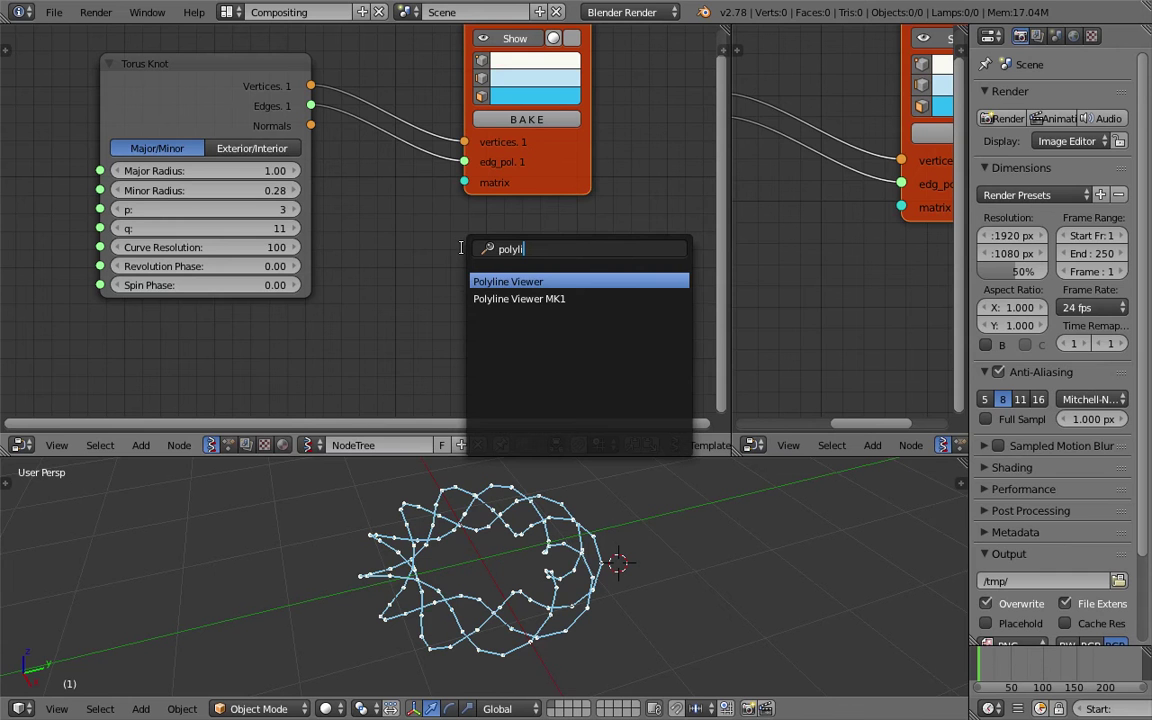
{"action": "key", "text": "Down"}
{"action": "key", "text": "Return"}
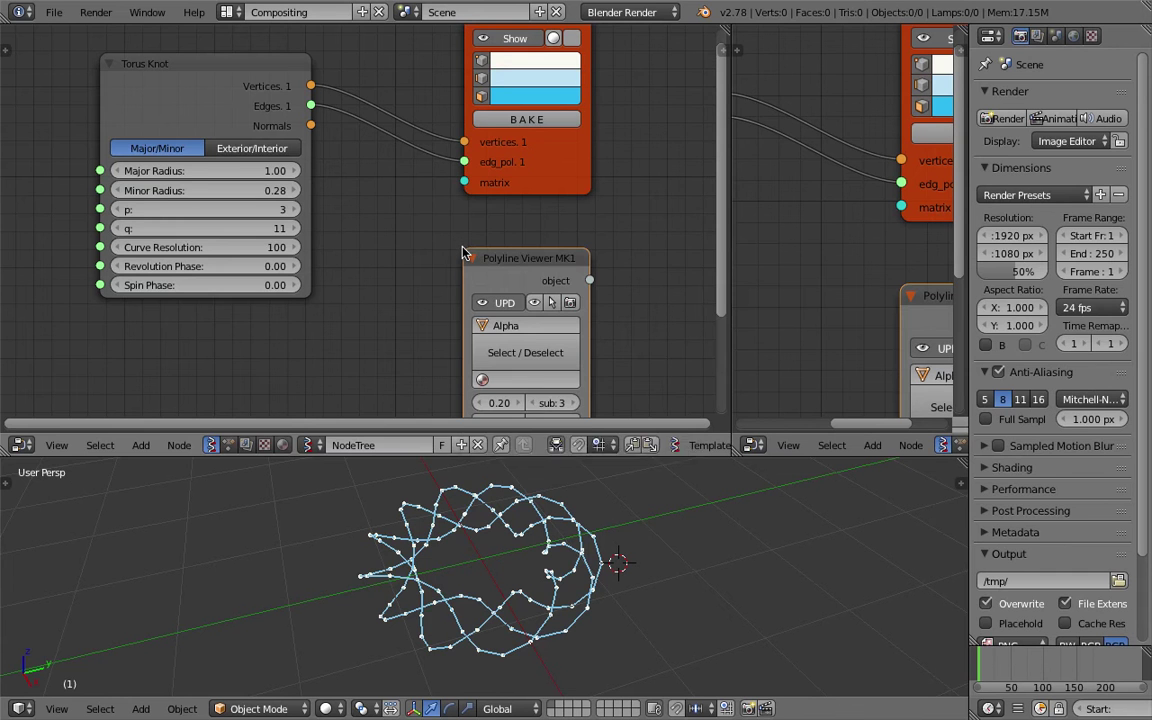
{"action": "left_click", "coordinate": [462, 236]}
Make the node editor slightly taller and fit all three nodes in its larger area
{"action": "scroll", "coordinate": [440, 250], "scroll_direction": "down", "scroll_amount": 2}
{"action": "middle_click_drag", "start_coordinate": [431, 257], "coordinate": [430, 224]}
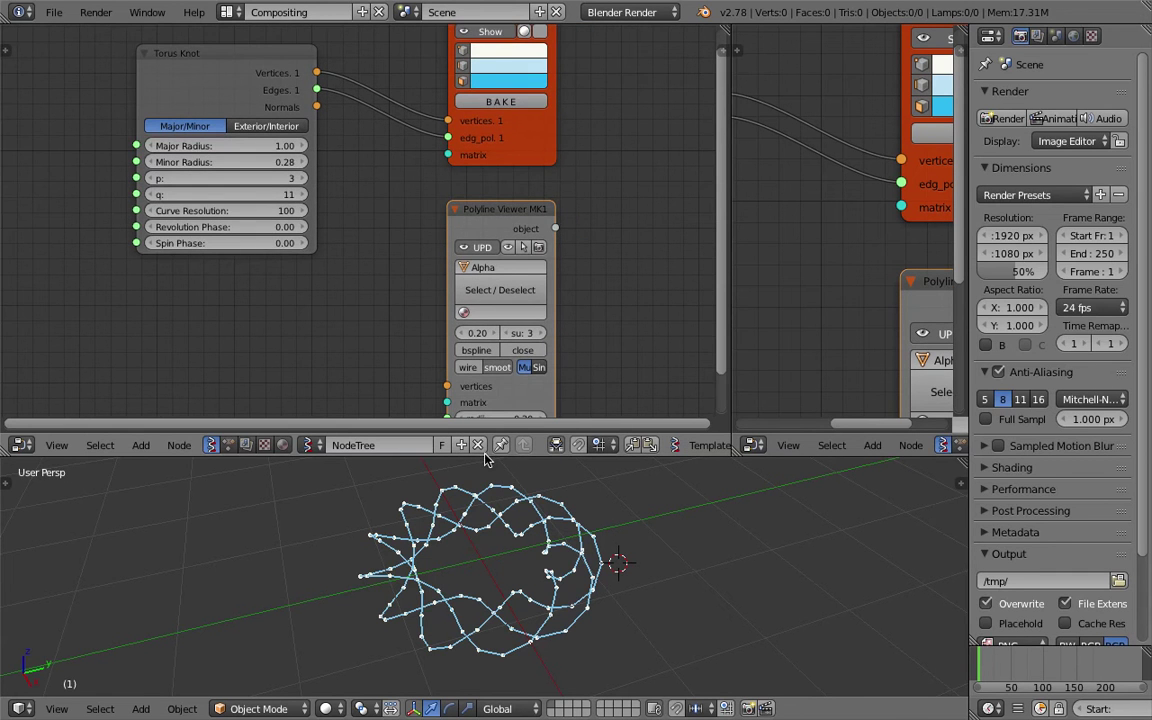
{"action": "left_click_drag", "start_coordinate": [484, 458], "coordinate": [484, 465]}
{"action": "scroll", "coordinate": [386, 368], "scroll_direction": "down", "scroll_amount": 1}
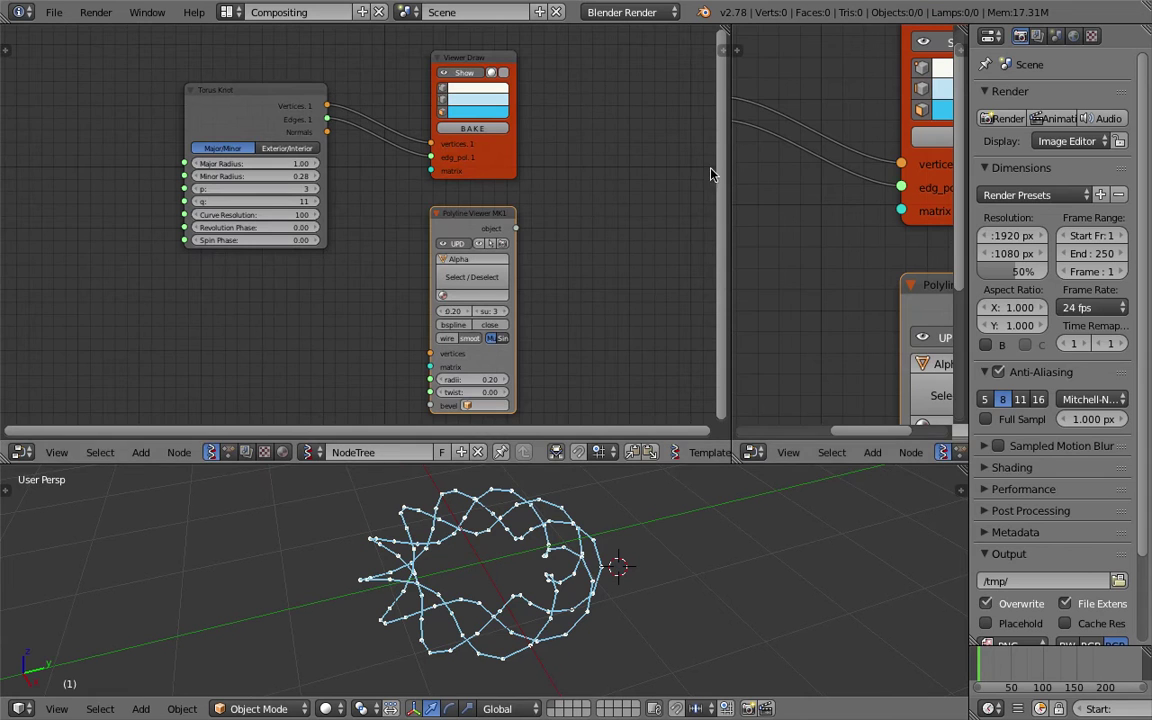
Show material shader nodes in the smaller node editor and set the render engine to Cycles Render
{"action": "middle_click_drag", "start_coordinate": [930, 329], "coordinate": [857, 319]}
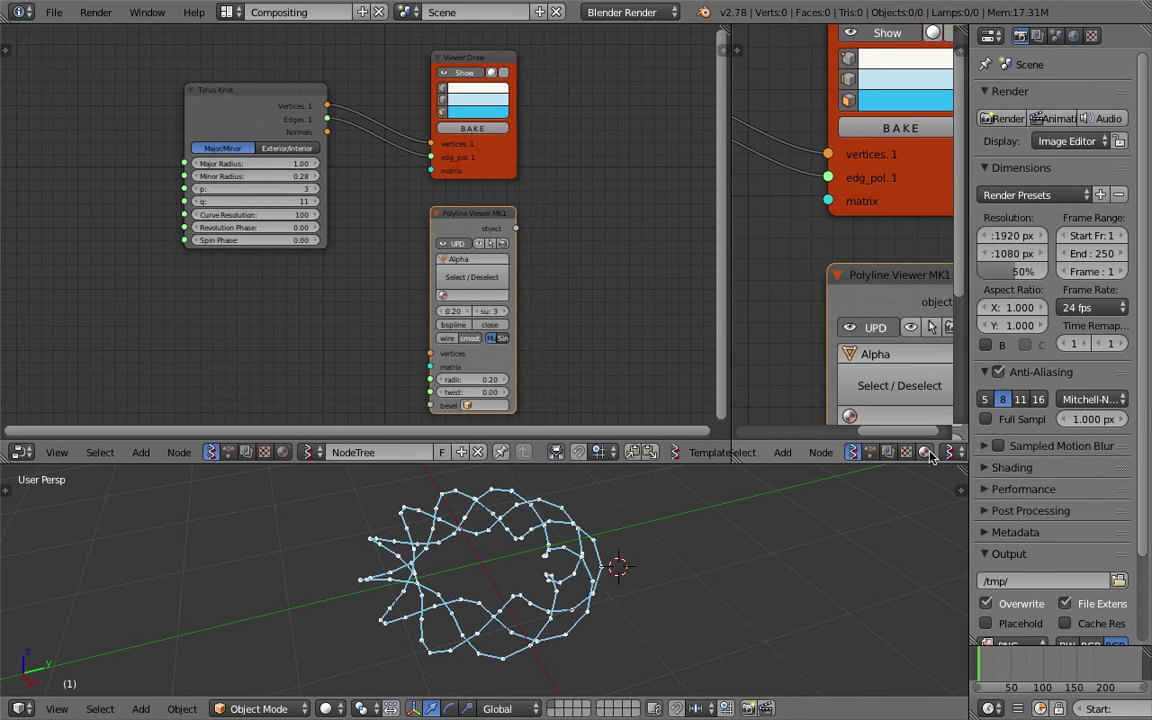
{"action": "left_click", "coordinate": [924, 452]}
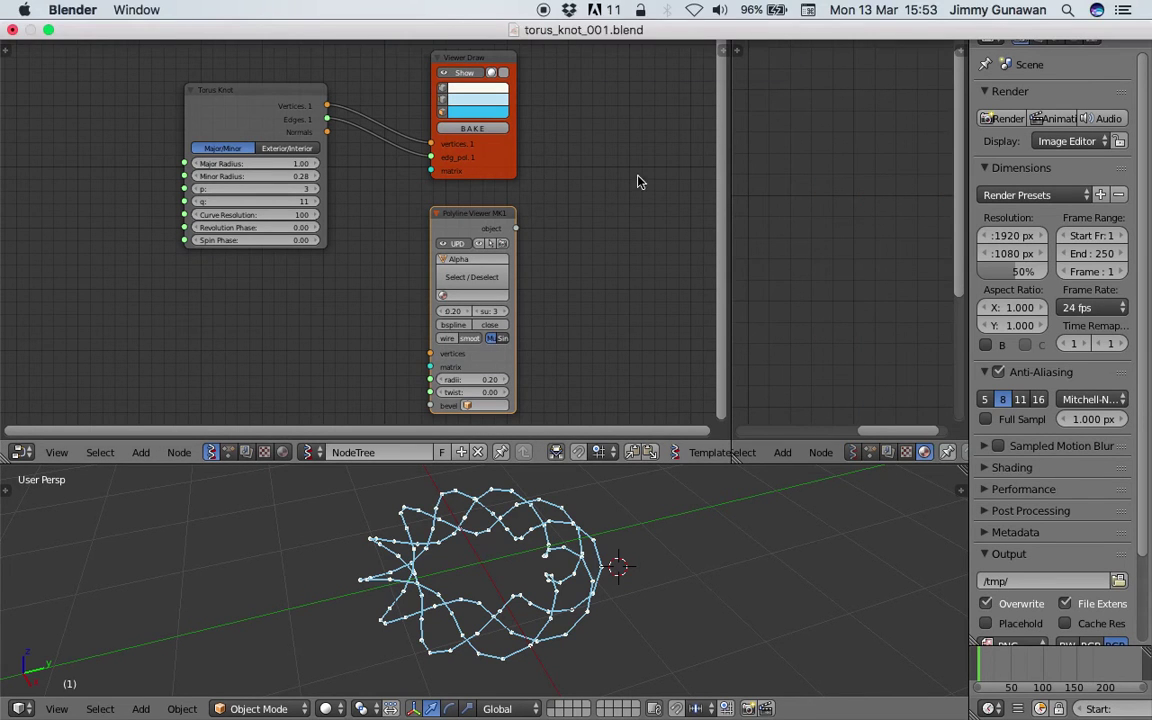
{"action": "left_click", "coordinate": [630, 12]}
{"action": "left_click", "coordinate": [643, 76]}
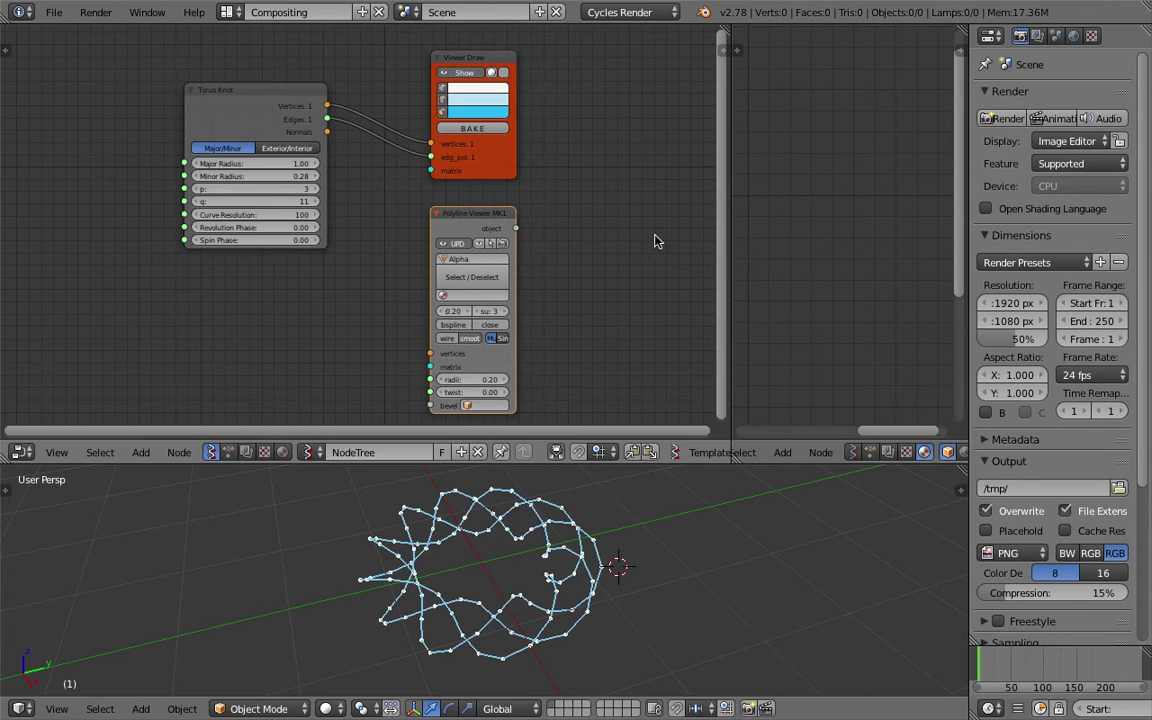
Link the Torus Knot's Vertices output to the vertices input of the Polyline Viewer MK1 node and view the resulting tube
{"action": "left_click_drag", "start_coordinate": [320, 115], "coordinate": [318, 207]}
{"action": "scroll", "coordinate": [275, 129], "scroll_direction": "up", "scroll_amount": 2}
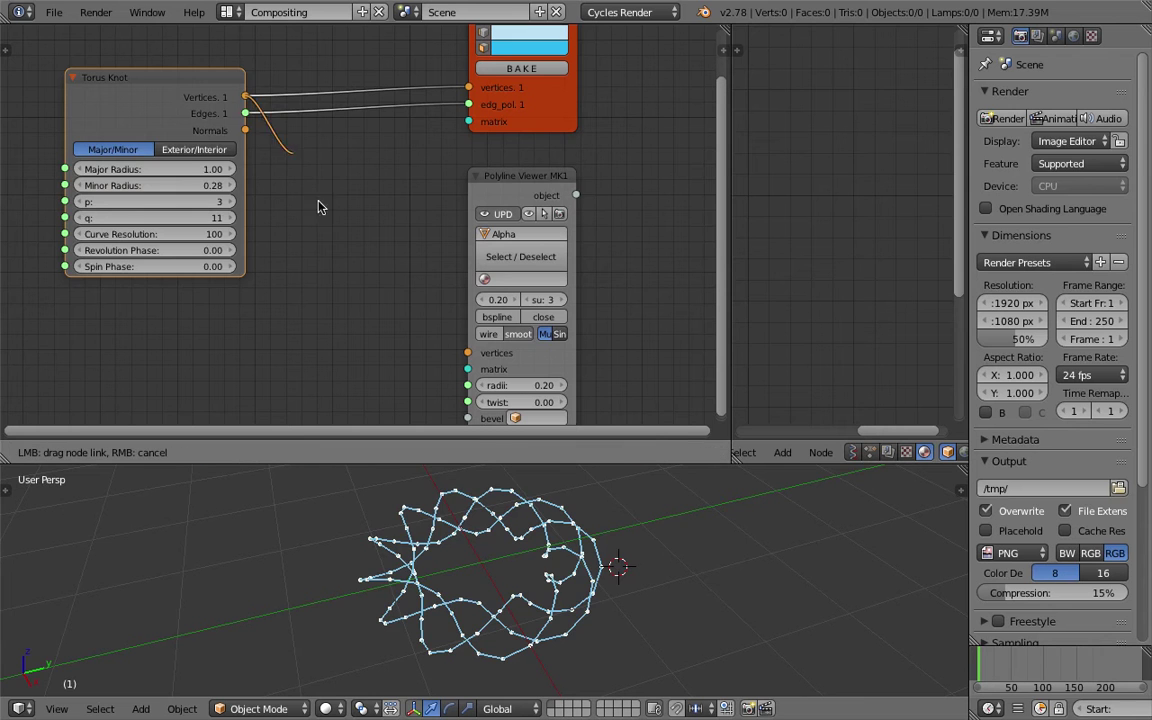
{"action": "left_click_drag", "start_coordinate": [460, 351], "coordinate": [467, 353]}
{"action": "middle_click_drag", "start_coordinate": [540, 560], "coordinate": [612, 594]}
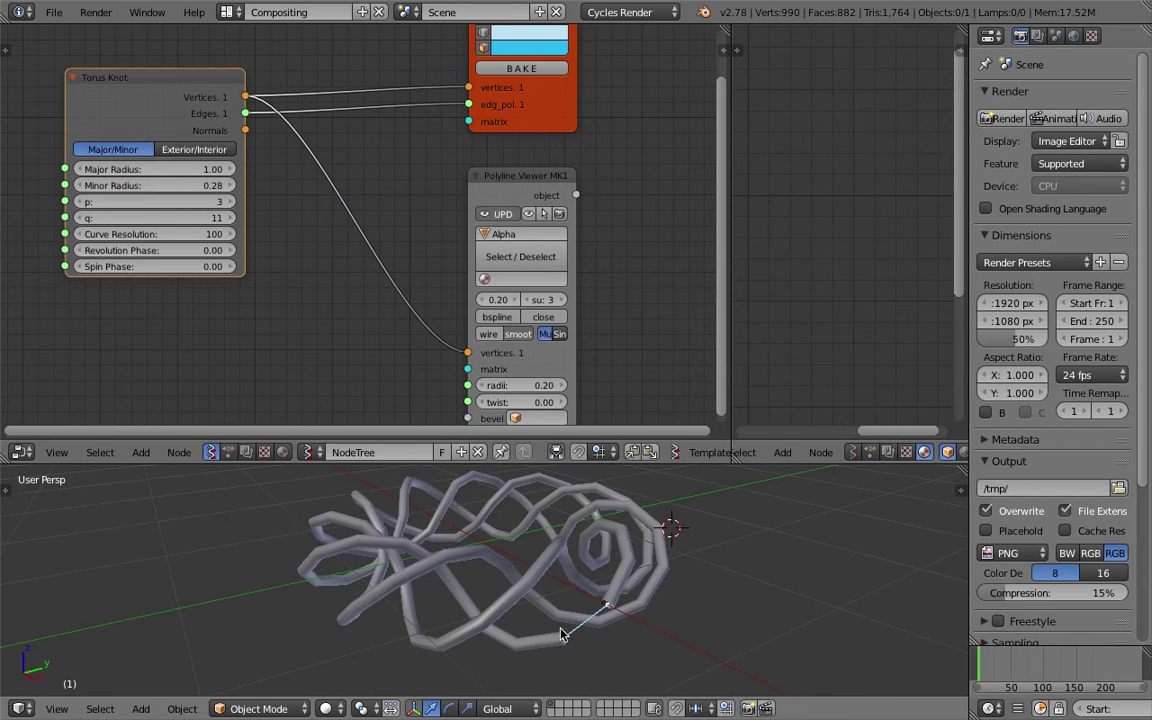
Enable bspline on the Polyline Viewer MK1 node to smooth the knot's tube
{"action": "middle_click_drag", "start_coordinate": [535, 351], "coordinate": [465, 260]}
{"action": "scroll", "coordinate": [465, 260], "scroll_direction": "up", "scroll_amount": 5}
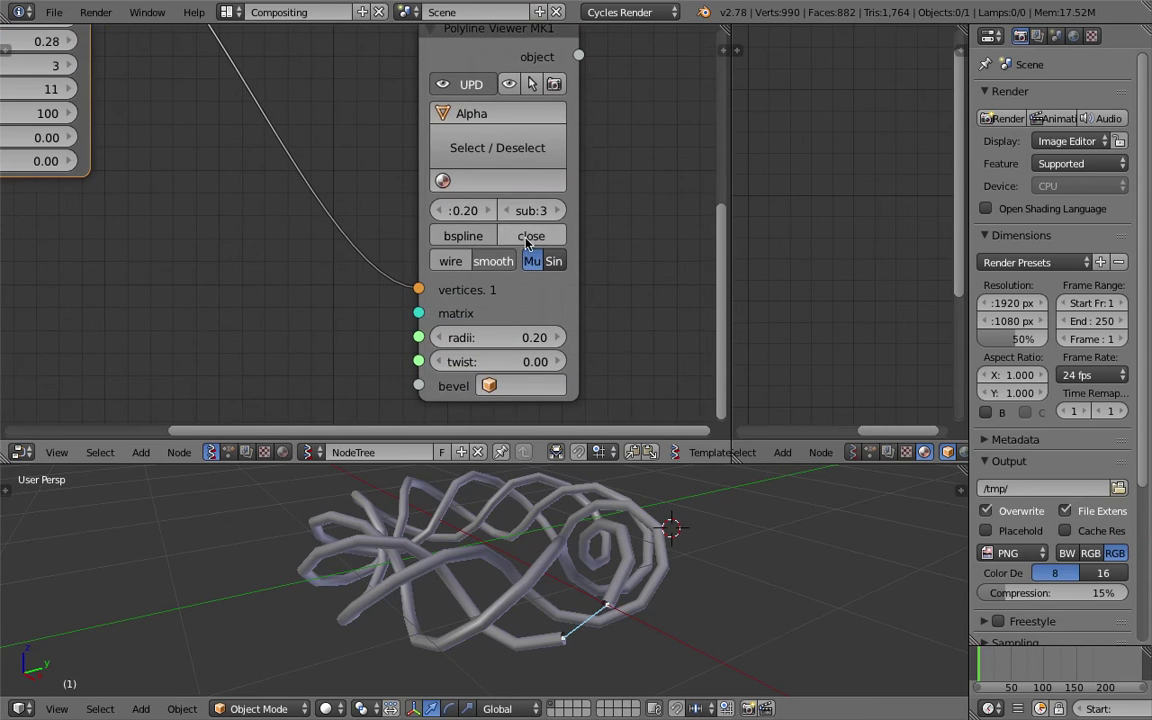
{"action": "middle_click_drag", "start_coordinate": [610, 570], "coordinate": [678, 536]}
{"action": "left_click", "coordinate": [461, 234]}
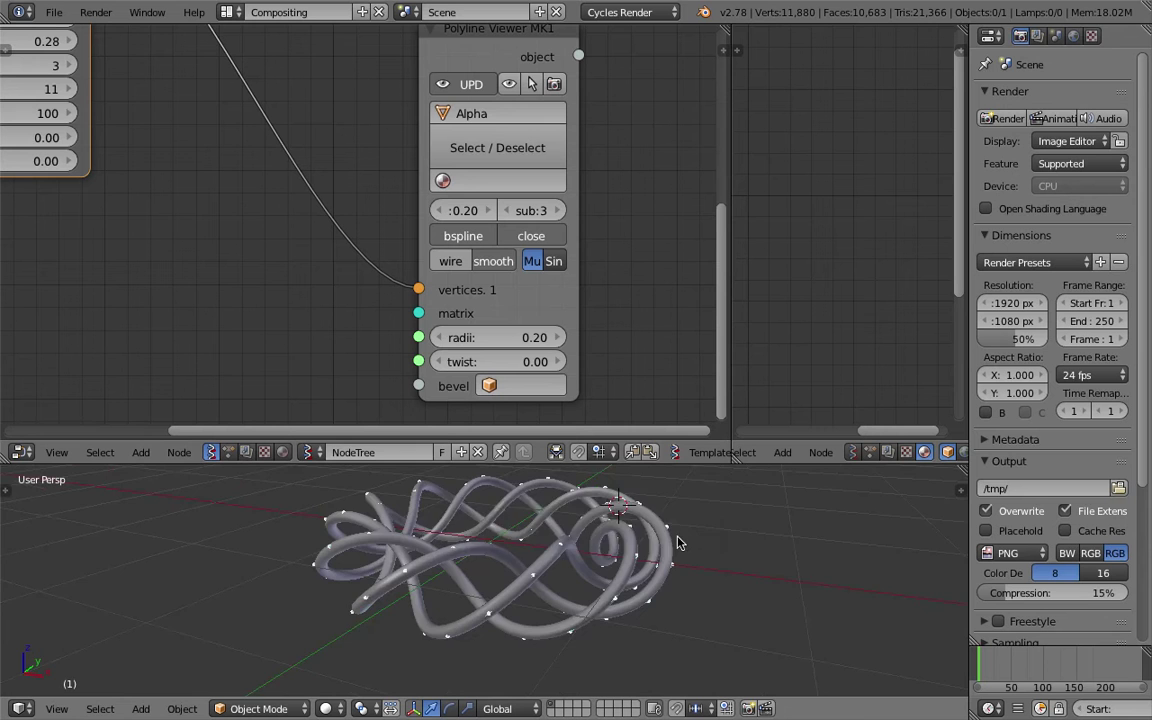
Inspect the smoothed knot in the 3D view and save the blend file over the existing one
{"action": "middle_click_drag", "start_coordinate": [391, 555], "coordinate": [496, 581]}
{"action": "scroll", "coordinate": [563, 556], "scroll_direction": "up", "scroll_amount": 4}
{"action": "scroll", "coordinate": [558, 580], "scroll_direction": "down", "scroll_amount": 5}
{"action": "scroll", "coordinate": [560, 505], "scroll_direction": "up", "scroll_amount": 2}
{"action": "scroll", "coordinate": [617, 553], "scroll_direction": "down", "scroll_amount": 2}
{"action": "key", "text": "ctrl+s"}
{"action": "left_click", "coordinate": [498, 581]}
Move the Polyline Viewer node up and closer to the Torus Knot node
{"action": "scroll", "coordinate": [385, 256], "scroll_direction": "down", "scroll_amount": 4}
{"action": "middle_click_drag", "start_coordinate": [381, 256], "coordinate": [478, 264]}
{"action": "left_click_drag", "start_coordinate": [527, 89], "coordinate": [485, 64]}
{"action": "middle_click_drag", "start_coordinate": [369, 80], "coordinate": [434, 147]}
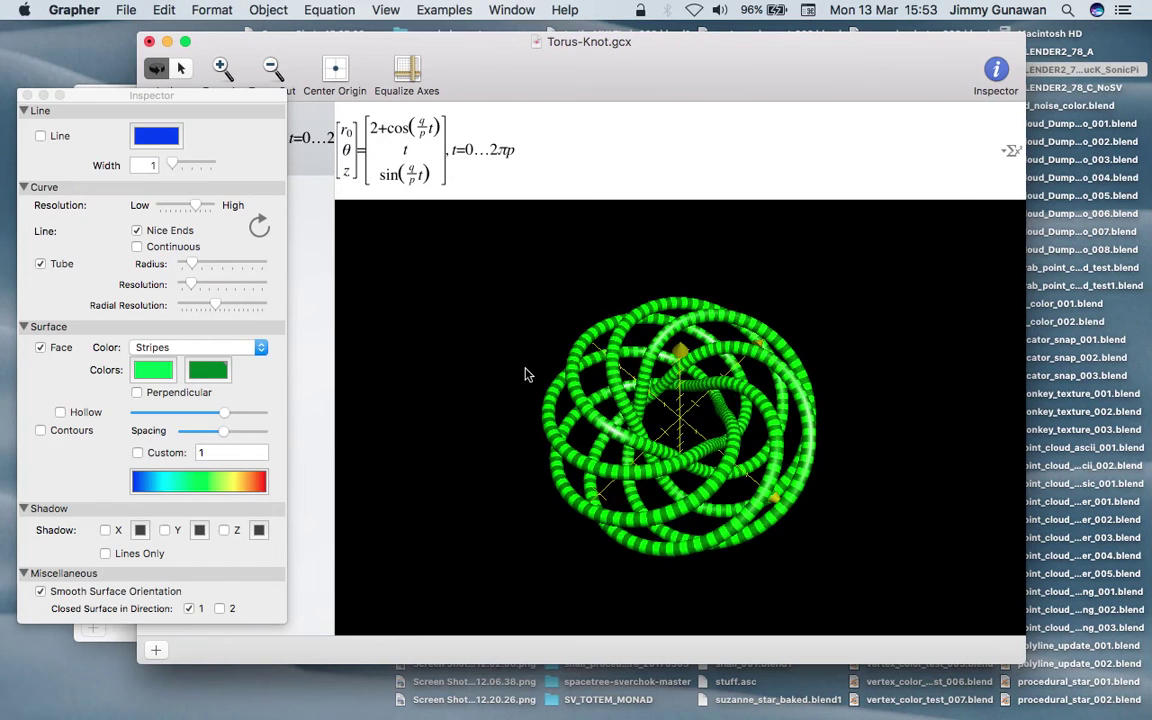
In Grapher, try the Uniform and Chromatic face colours on the torus knot's surface
{"action": "left_click", "coordinate": [226, 347]}
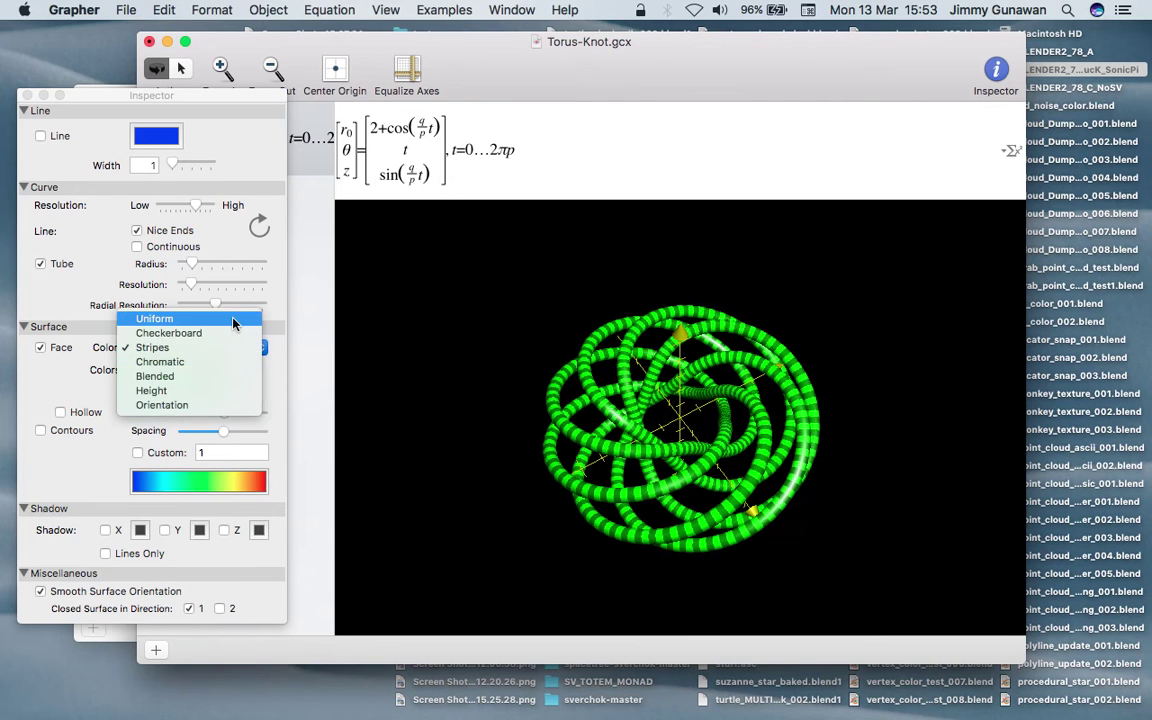
{"action": "left_click", "coordinate": [233, 320]}
{"action": "left_click", "coordinate": [238, 347]}
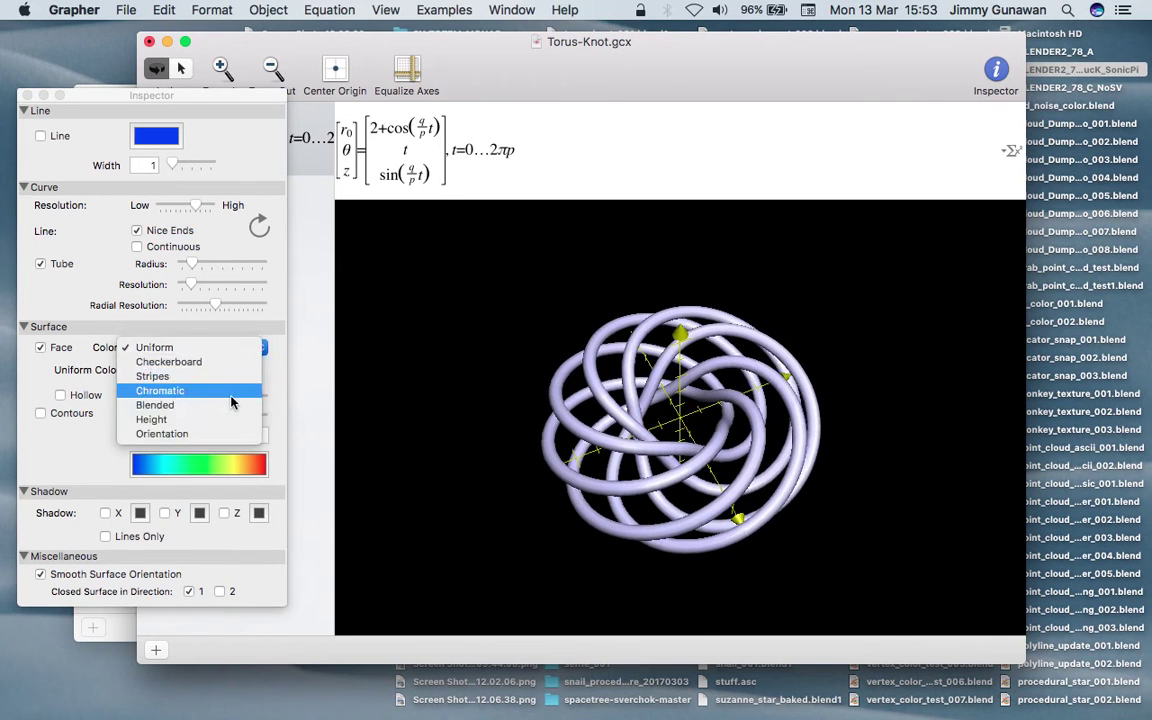
{"action": "left_click", "coordinate": [231, 393]}
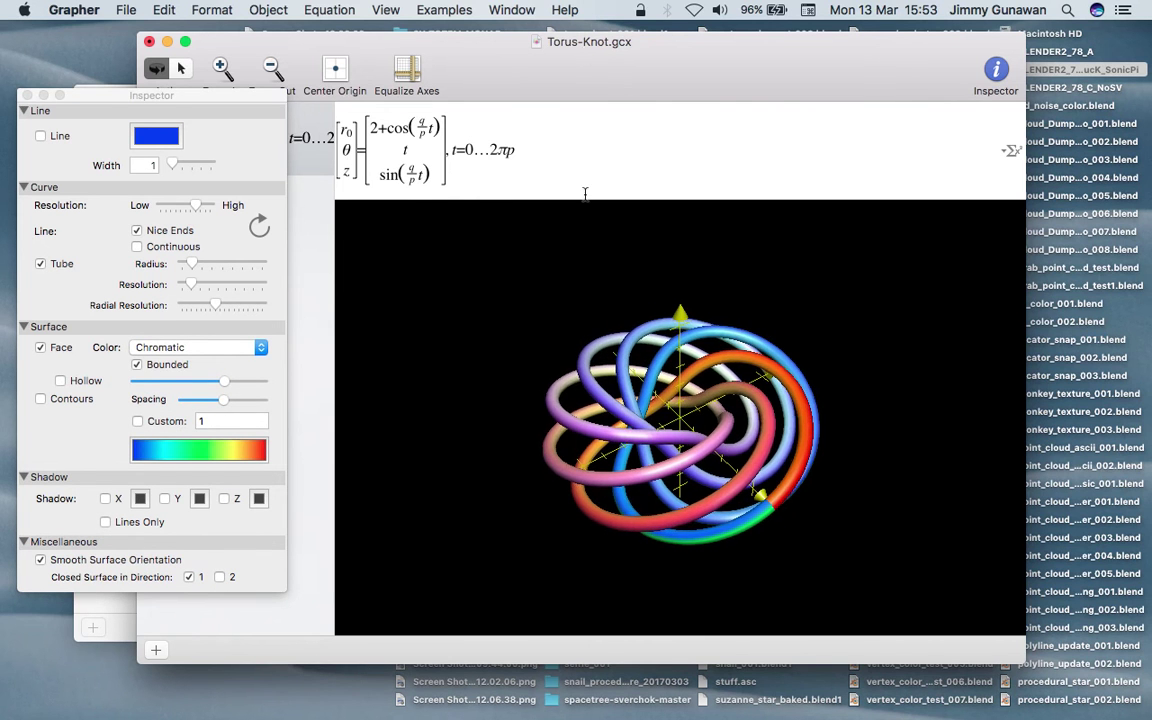
Open Grapher's Conchoid 3D example to view it
{"action": "left_click_drag", "start_coordinate": [580, 43], "coordinate": [591, 44]}
{"action": "left_click", "coordinate": [444, 10]}
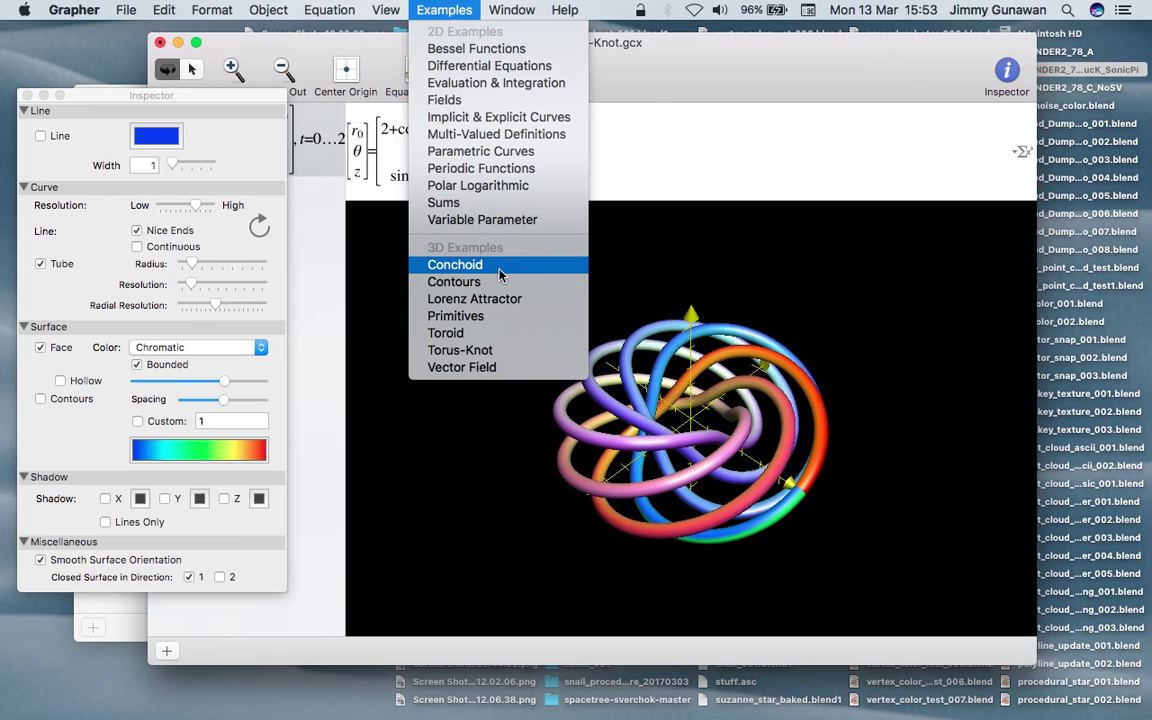
{"action": "left_click", "coordinate": [500, 275]}
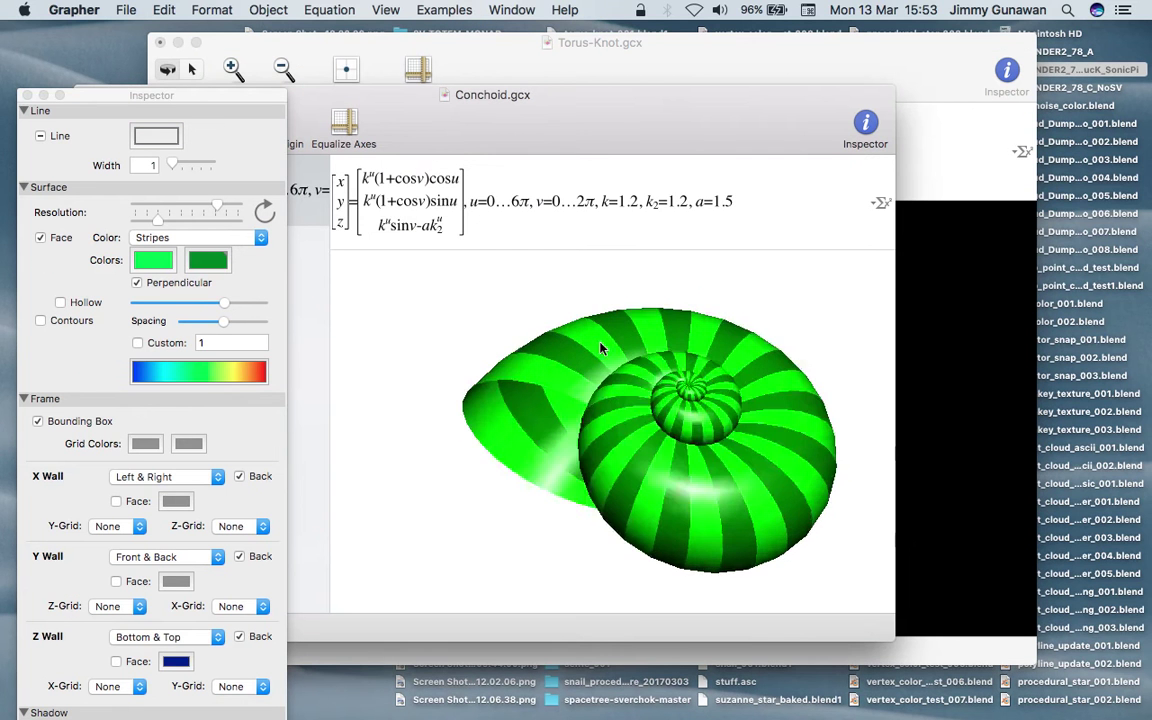
Quit Grapher and discard the changes in its open documents
{"action": "left_click", "coordinate": [70, 10]}
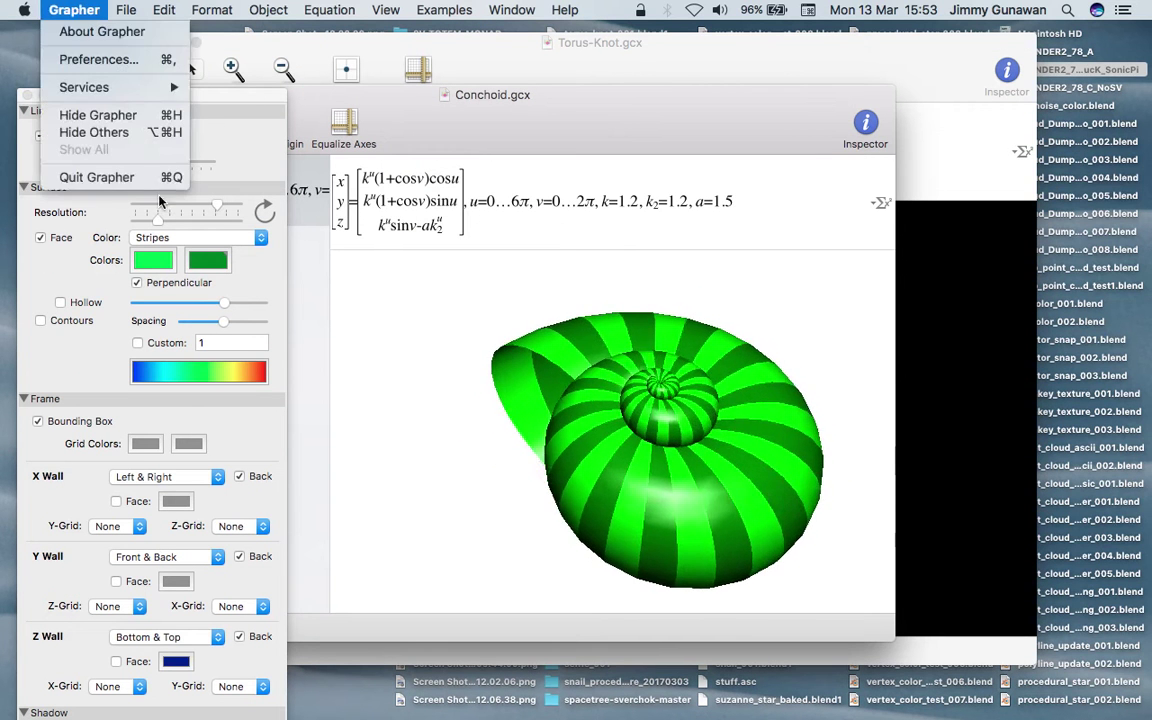
{"action": "left_click", "coordinate": [132, 175]}
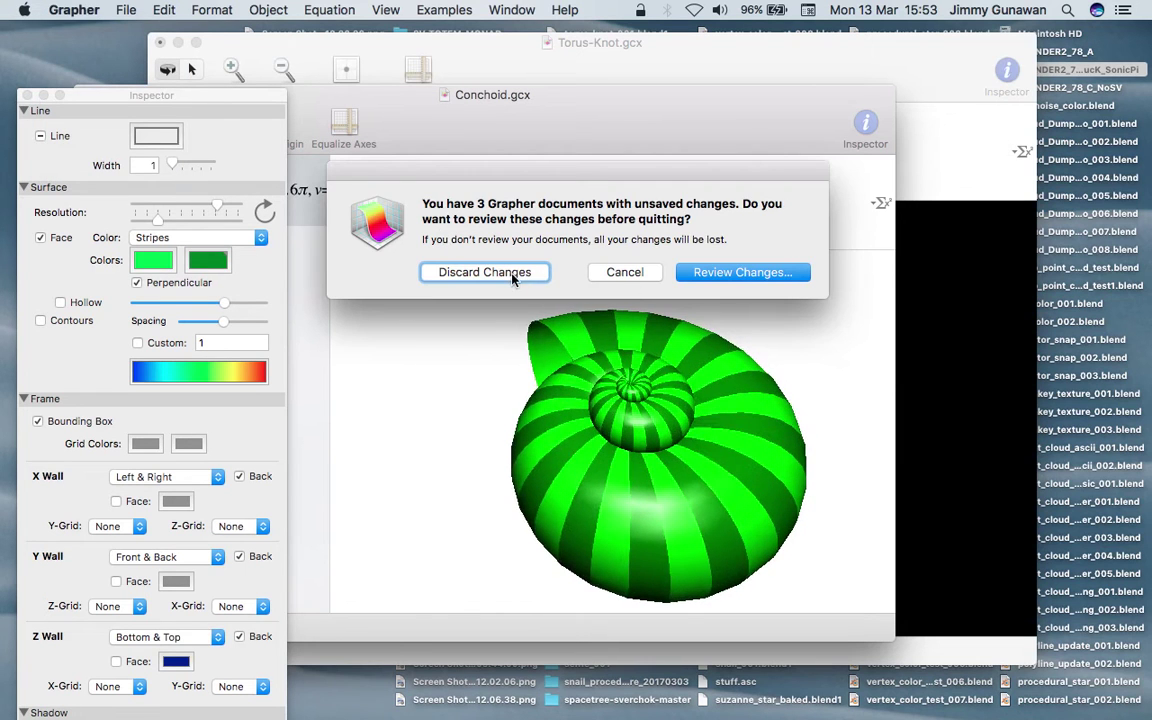
{"action": "left_click", "coordinate": [485, 272]}
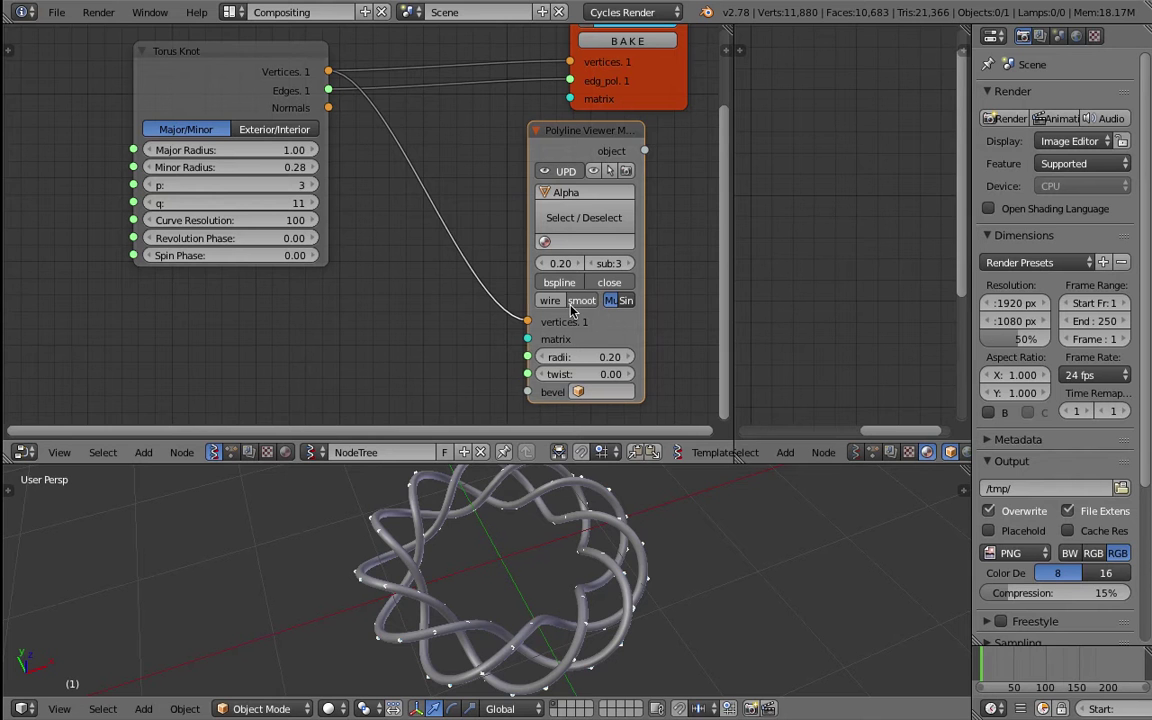
Switch back to Blender, look closely at the knot and select its tube object in the 3D view
{"action": "left_click", "coordinate": [582, 540]}
{"action": "middle_click_drag", "start_coordinate": [549, 564], "coordinate": [632, 522]}
{"action": "scroll", "coordinate": [632, 530], "scroll_direction": "up", "scroll_amount": 4}
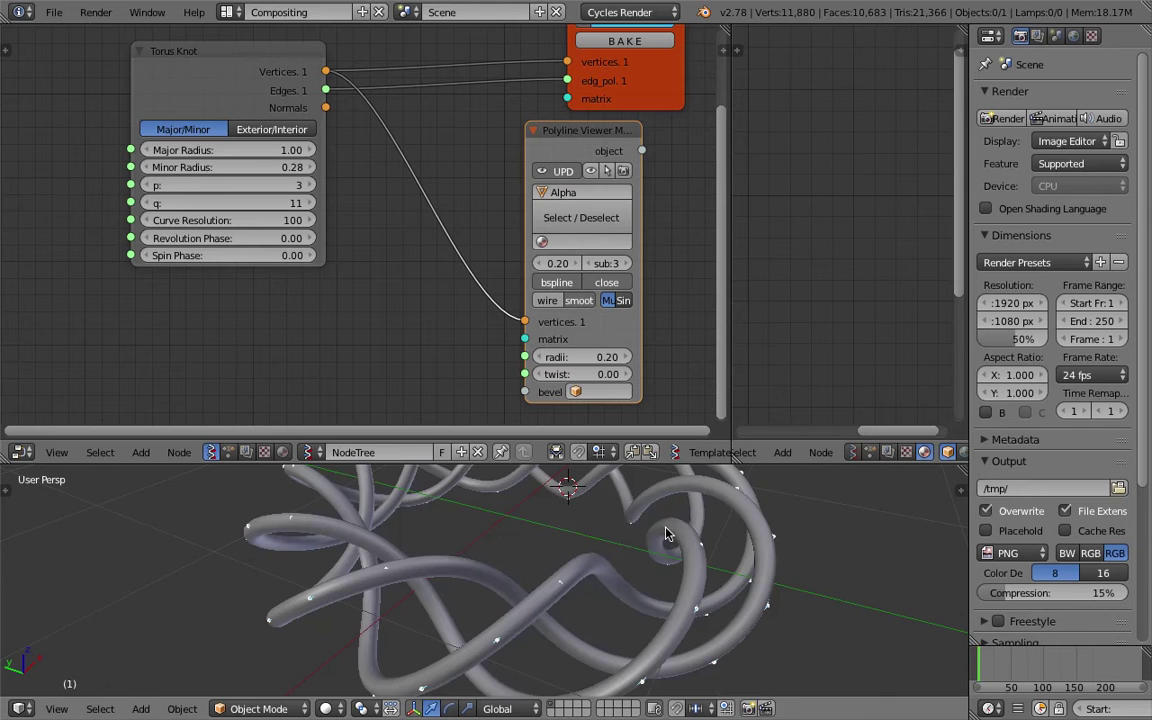
{"action": "right_click", "coordinate": [668, 534]}
{"action": "scroll", "coordinate": [668, 534], "scroll_direction": "down", "scroll_amount": 5}
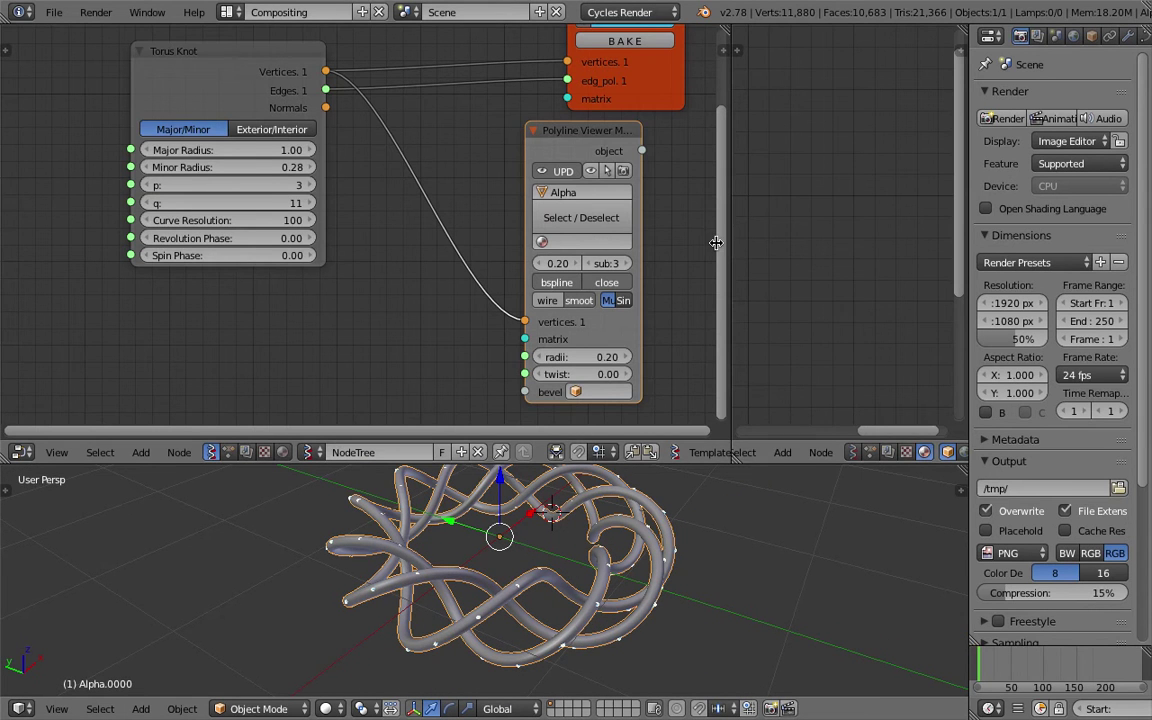
Widen the material node editor and create a new material for the selected knot
{"action": "left_click_drag", "start_coordinate": [716, 243], "coordinate": [508, 180]}
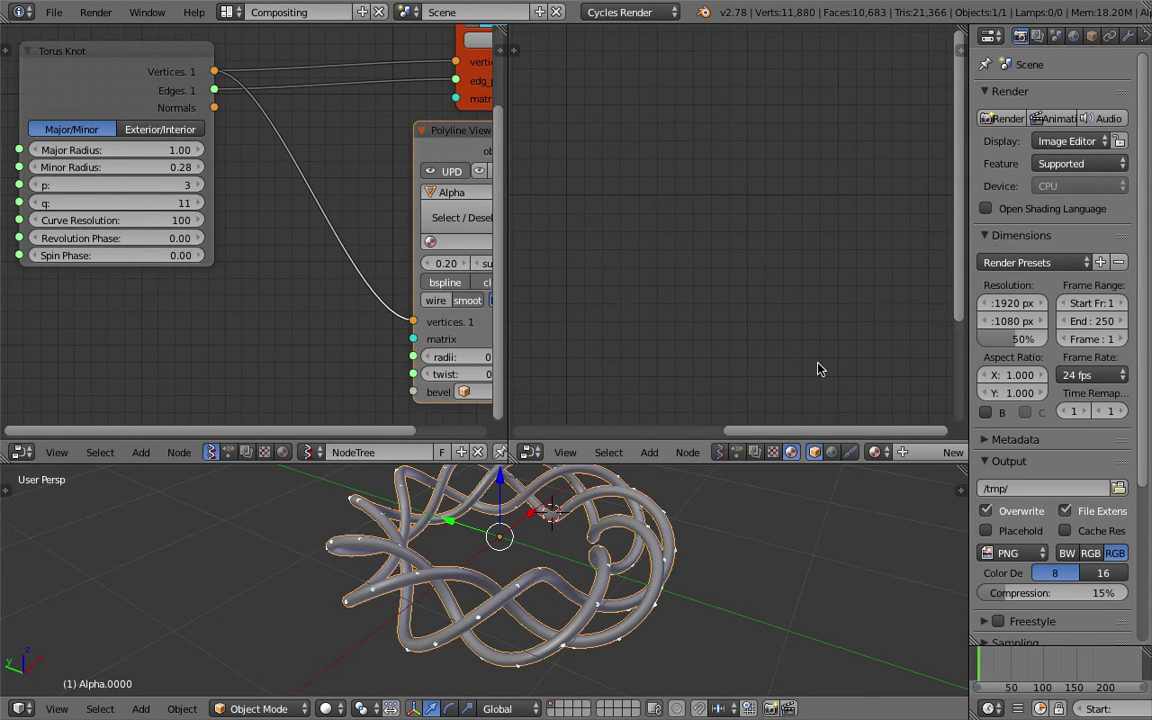
{"action": "left_click", "coordinate": [912, 455]}
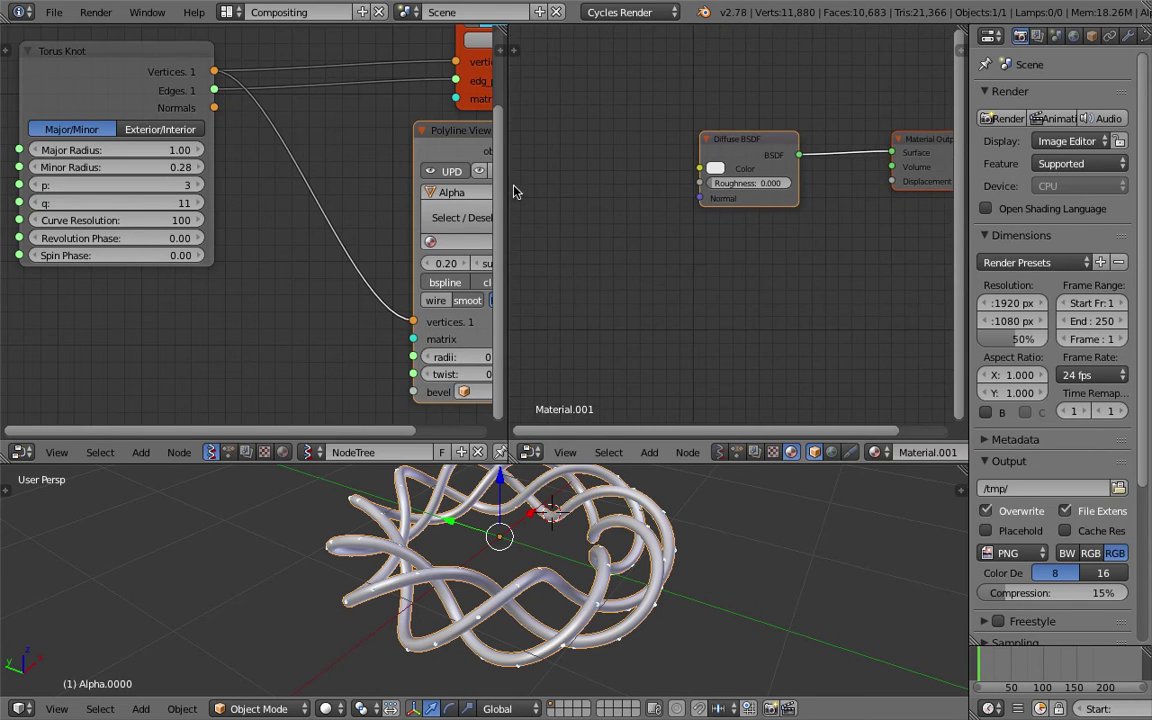
{"action": "left_click_drag", "start_coordinate": [503, 184], "coordinate": [351, 186]}
Search for "map" among the shader nodes and place a Mapping node before the Diffuse BSDF
{"action": "key", "text": "shift+a"}
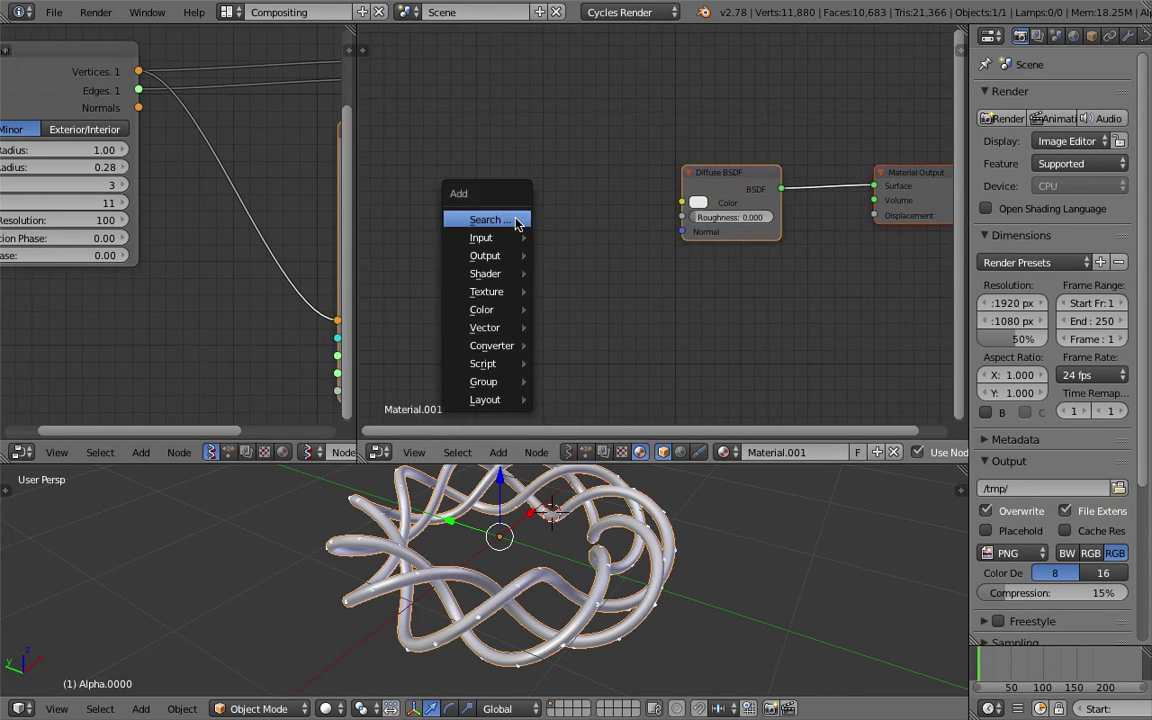
{"action": "left_click", "coordinate": [520, 220]}
{"action": "type", "text": "gra"}
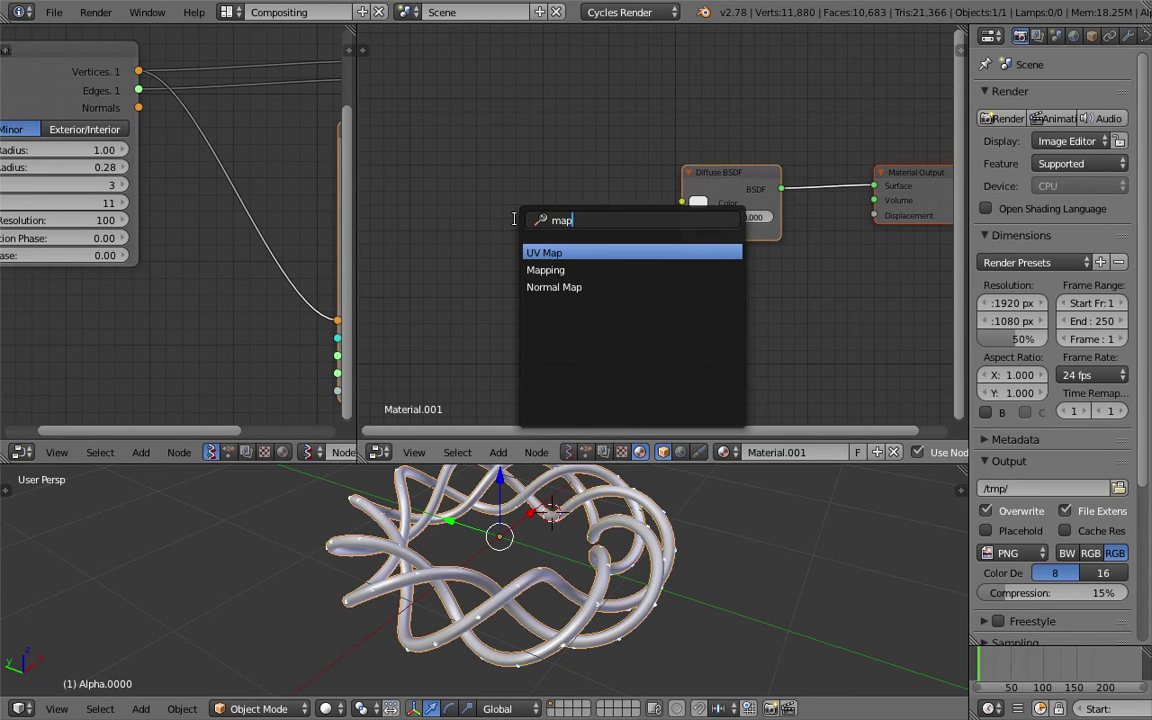
{"action": "key", "text": "Down"}
{"action": "key", "text": "Return"}
{"action": "left_click", "coordinate": [484, 174]}
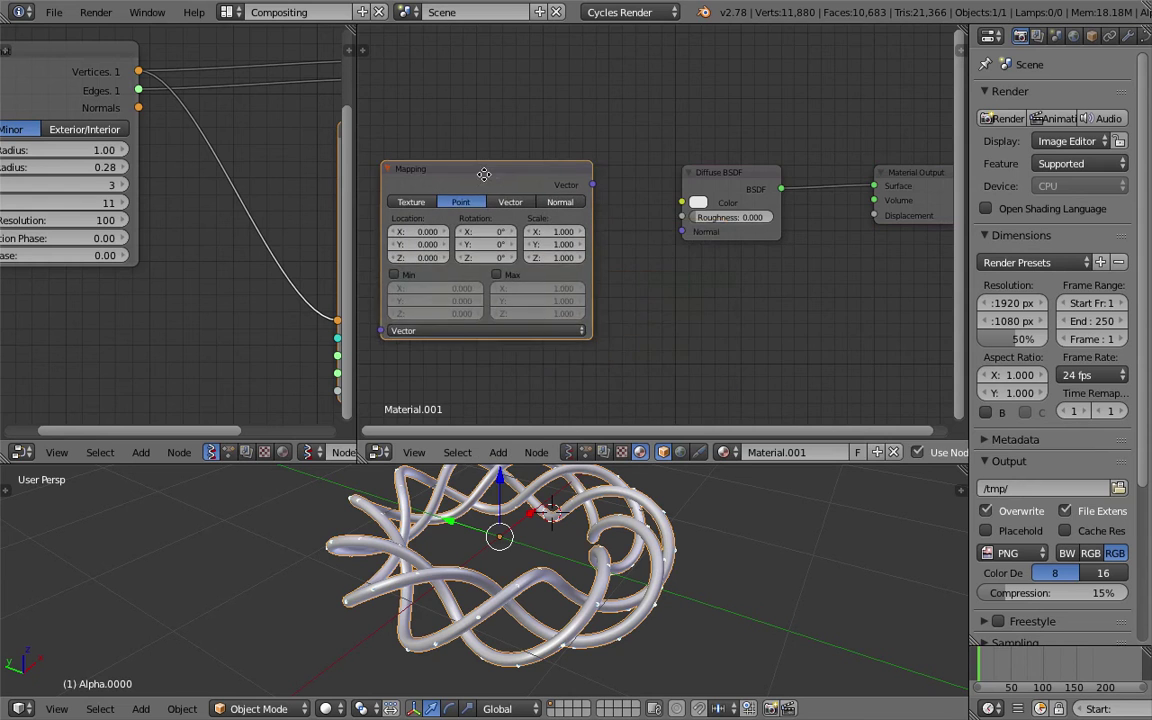
Search for "text" among the shader nodes and place a Texture Coordinate node before the Mapping node
{"action": "middle_click_drag", "start_coordinate": [484, 174], "coordinate": [627, 170]}
{"action": "key", "text": "shift+a"}
{"action": "left_click", "coordinate": [485, 160]}
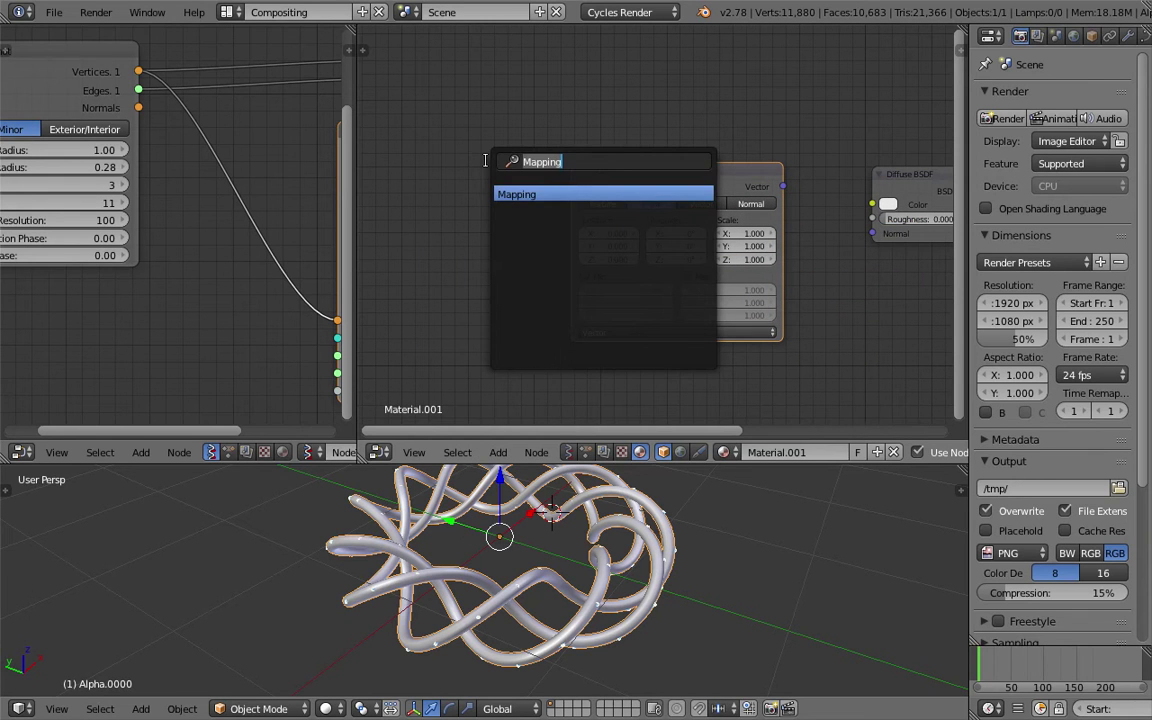
{"action": "type", "text": "text"}
{"action": "key", "text": "Return"}
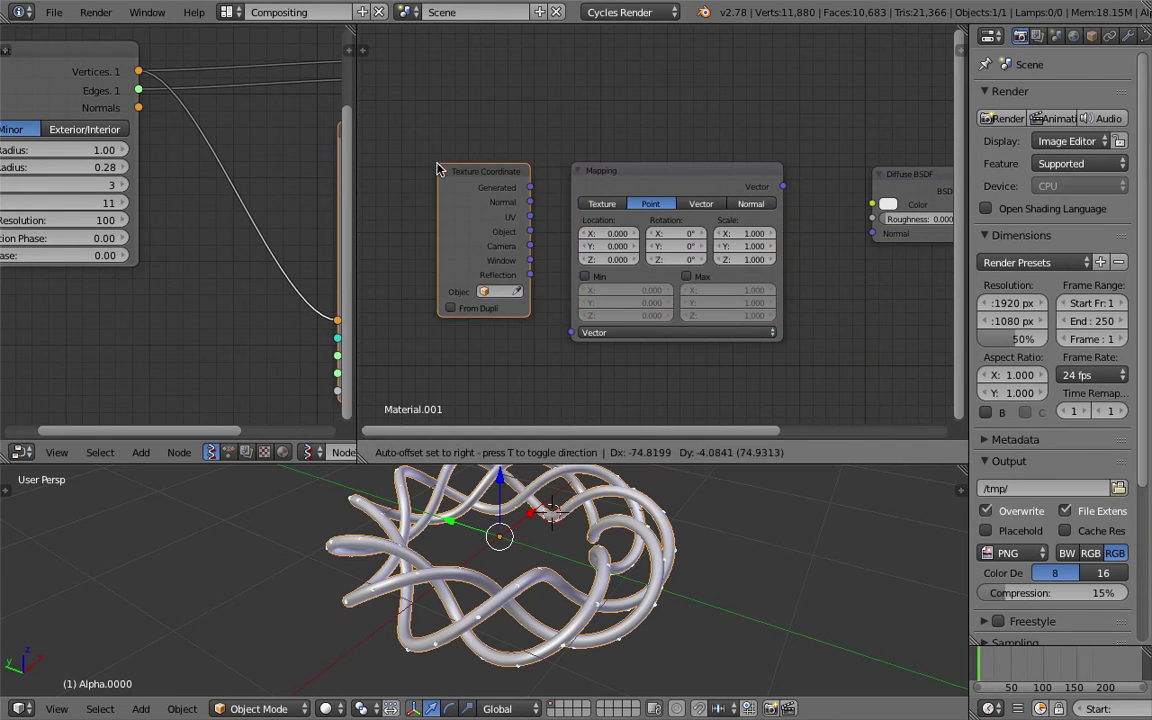
{"action": "left_click", "coordinate": [437, 169]}
{"action": "scroll", "coordinate": [455, 220], "scroll_direction": "up", "scroll_amount": 2}
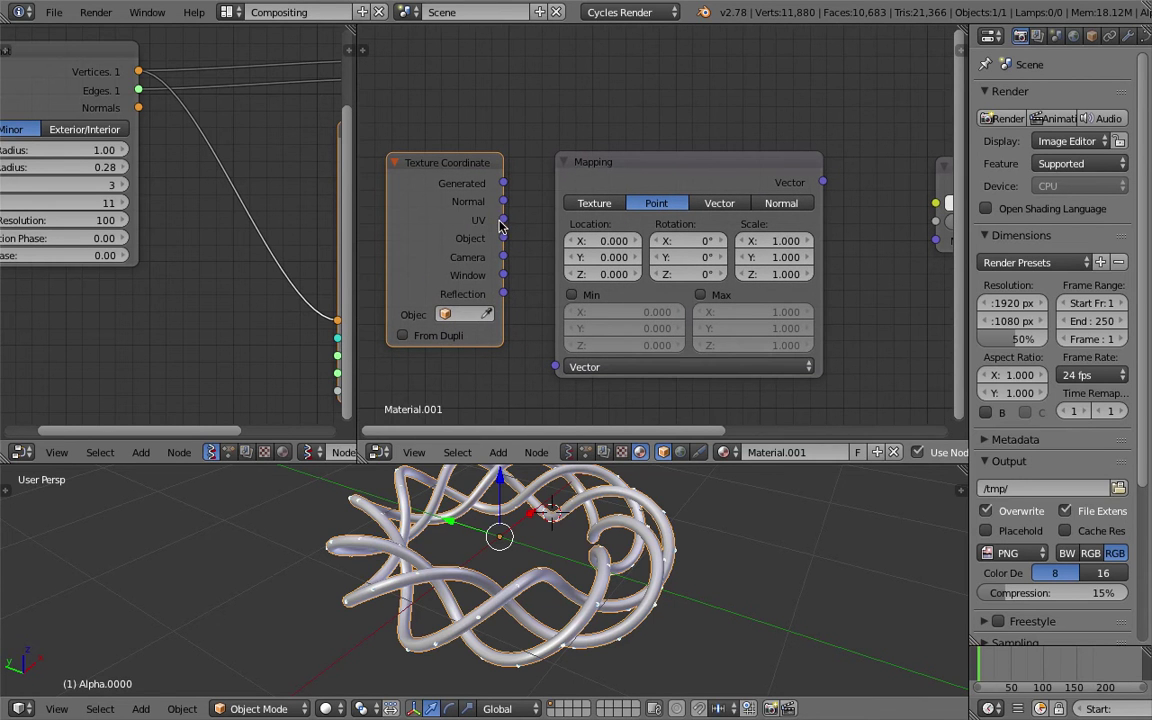
{"action": "left_click_drag", "start_coordinate": [500, 221], "coordinate": [515, 211]}
{"action": "left_click_drag", "start_coordinate": [577, 123], "coordinate": [566, 135]}
{"action": "left_click_drag", "start_coordinate": [505, 201], "coordinate": [553, 161]}
Add a Geometry input node and place it below the Texture Coordinate node
{"action": "scroll", "coordinate": [549, 198], "scroll_direction": "down", "scroll_amount": 2}
{"action": "middle_click_drag", "start_coordinate": [521, 200], "coordinate": [534, 154]}
{"action": "middle_click_drag", "start_coordinate": [552, 252], "coordinate": [527, 257]}
{"action": "scroll", "coordinate": [549, 265], "scroll_direction": "down", "scroll_amount": 1}
{"action": "key", "text": "shift+a"}
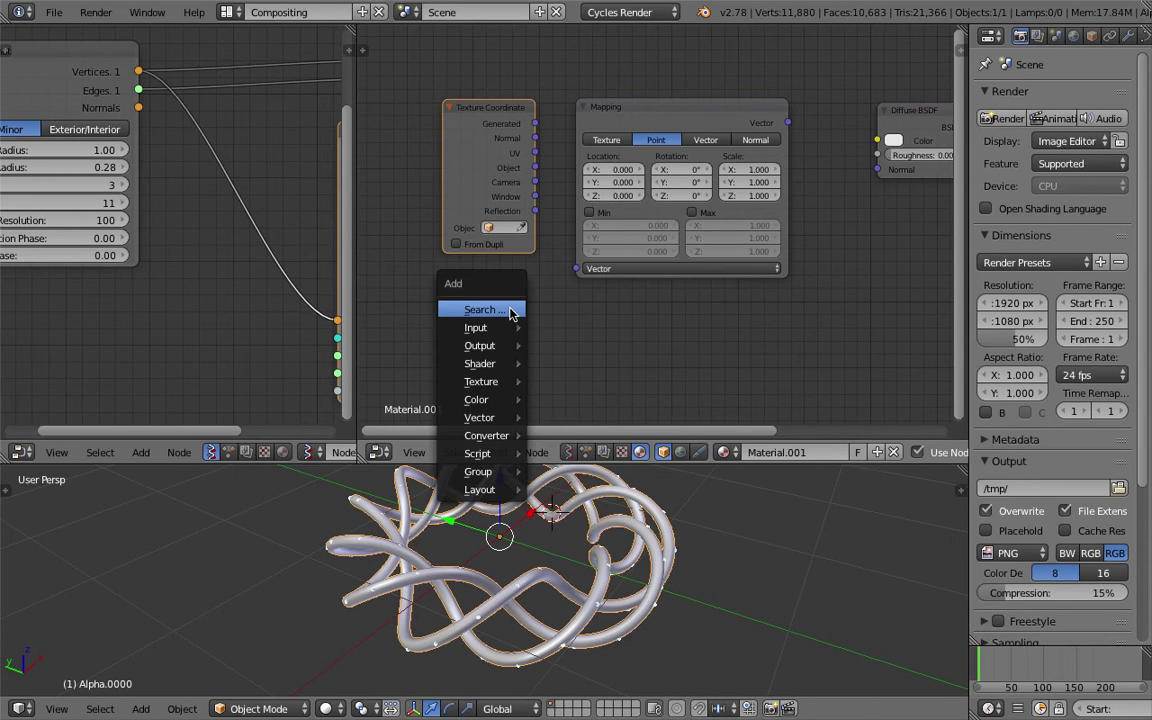
{"action": "mouse_move", "coordinate": [509, 330]}
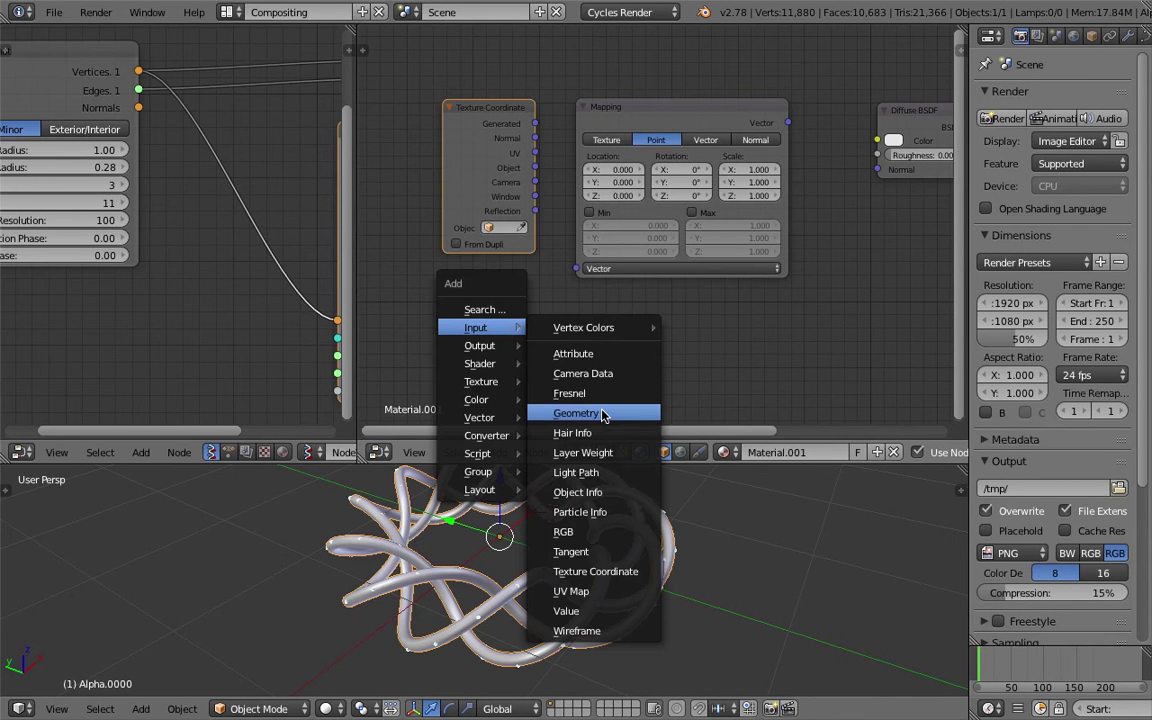
{"action": "left_click", "coordinate": [603, 415]}
{"action": "left_click", "coordinate": [512, 350]}
{"action": "scroll", "coordinate": [517, 352], "scroll_direction": "up", "scroll_amount": 1}
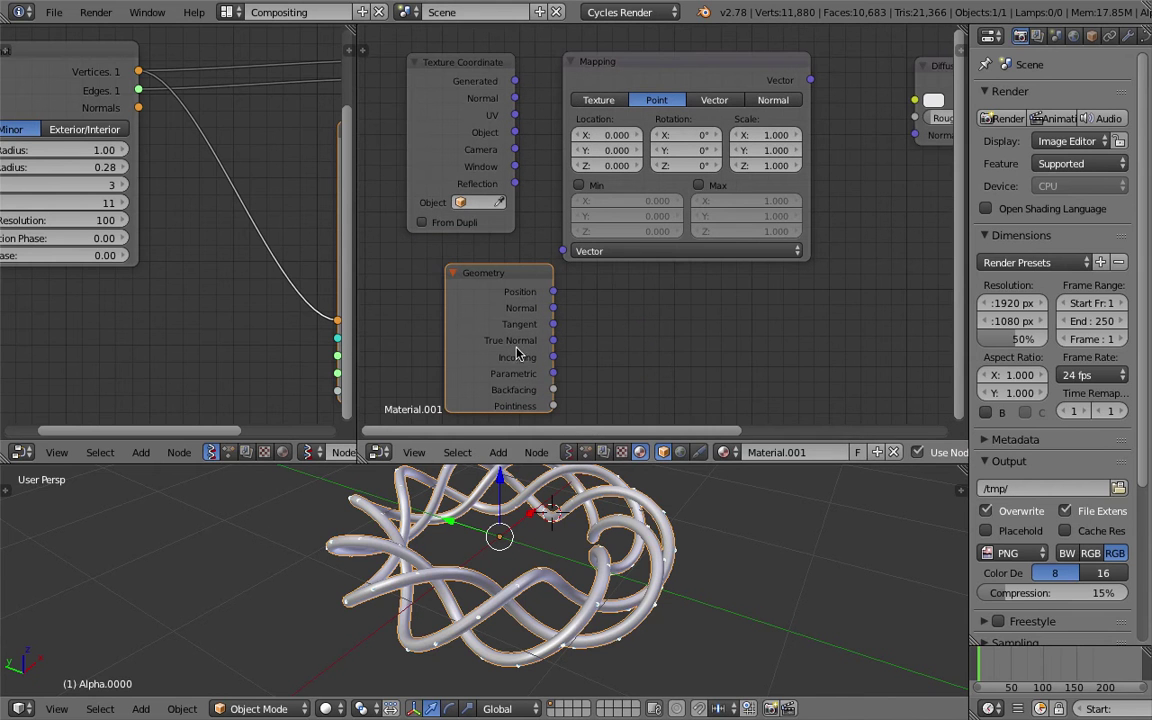
Link the Geometry node's Parametric output to the Mapping node's Vector input, and the Mapping output to the Diffuse BSDF's Color
{"action": "left_click_drag", "start_coordinate": [560, 380], "coordinate": [600, 322]}
{"action": "scroll", "coordinate": [586, 319], "scroll_direction": "down", "scroll_amount": 1}
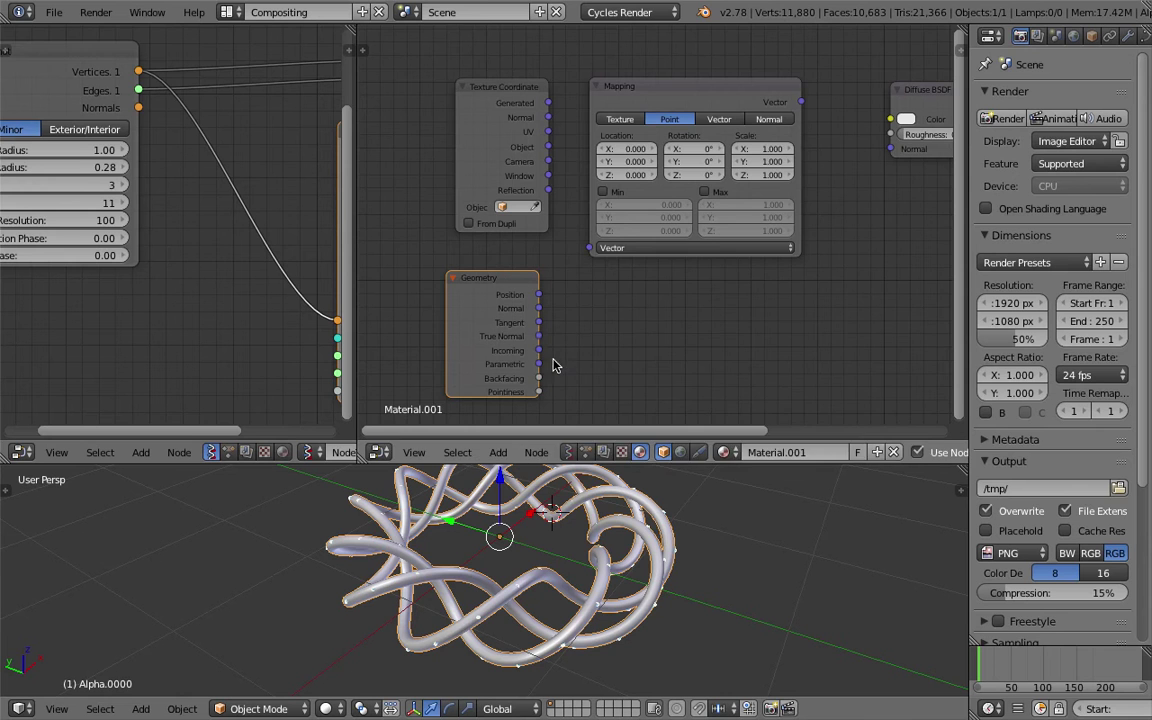
{"action": "left_click_drag", "start_coordinate": [539, 364], "coordinate": [590, 247]}
{"action": "middle_click_drag", "start_coordinate": [732, 235], "coordinate": [682, 254]}
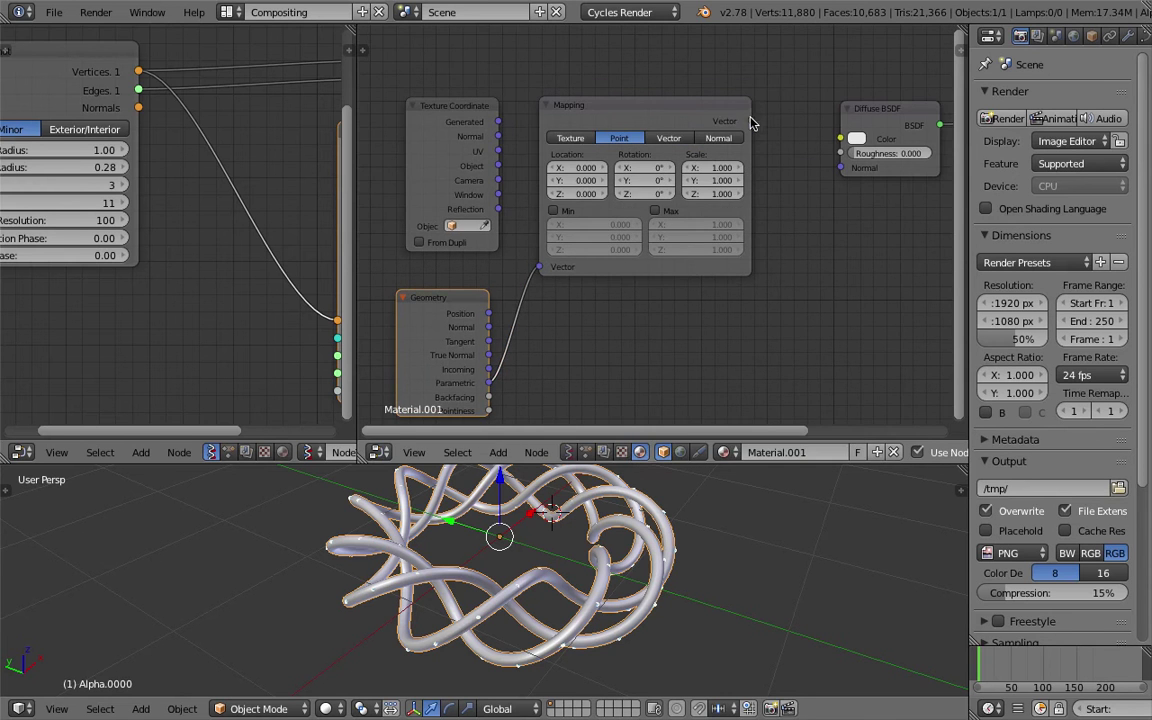
{"action": "left_click_drag", "start_coordinate": [750, 121], "coordinate": [840, 138]}
Move the Diffuse BSDF and Material Output nodes away from the Mapping node to make room between them
{"action": "middle_click_drag", "start_coordinate": [823, 129], "coordinate": [514, 180]}
{"action": "left_click_drag", "start_coordinate": [576, 164], "coordinate": [641, 140]}
{"action": "left_click_drag", "start_coordinate": [750, 161], "coordinate": [812, 157]}
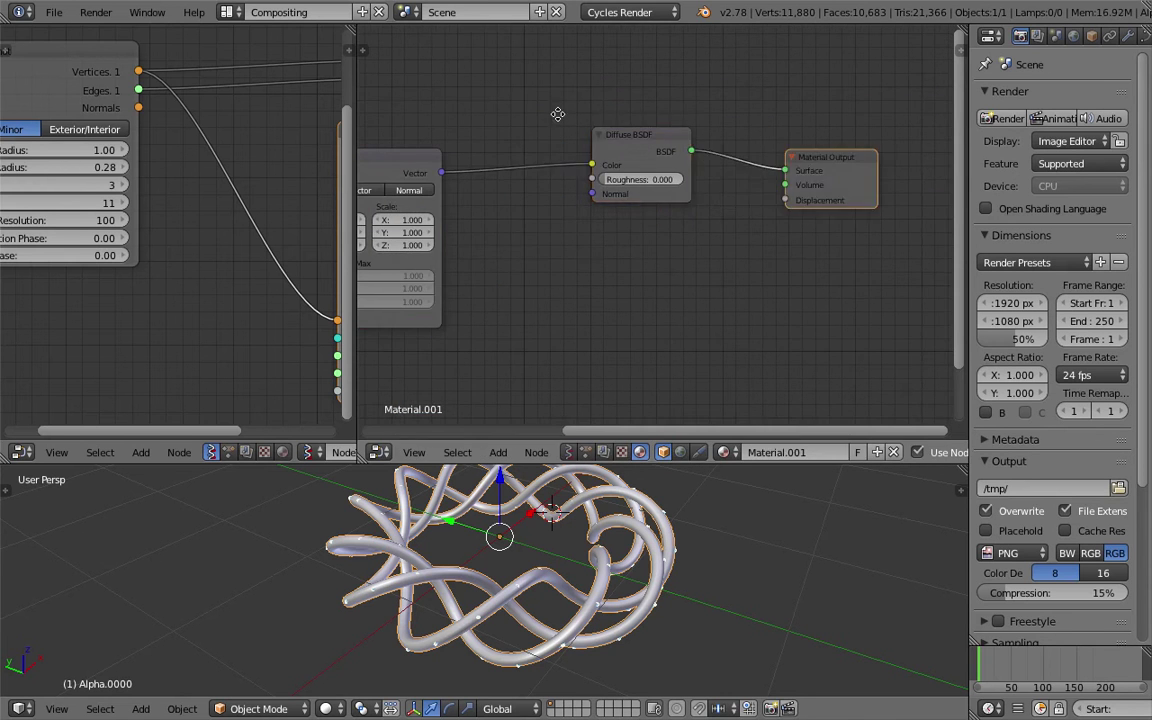
{"action": "left_click", "coordinate": [557, 114]}
Search for "color" among the shader nodes and insert a ColorRamp on the link between Mapping and Diffuse BSDF
{"action": "middle_click_drag", "start_coordinate": [530, 111], "coordinate": [608, 131]}
{"action": "key", "text": "shift+a"}
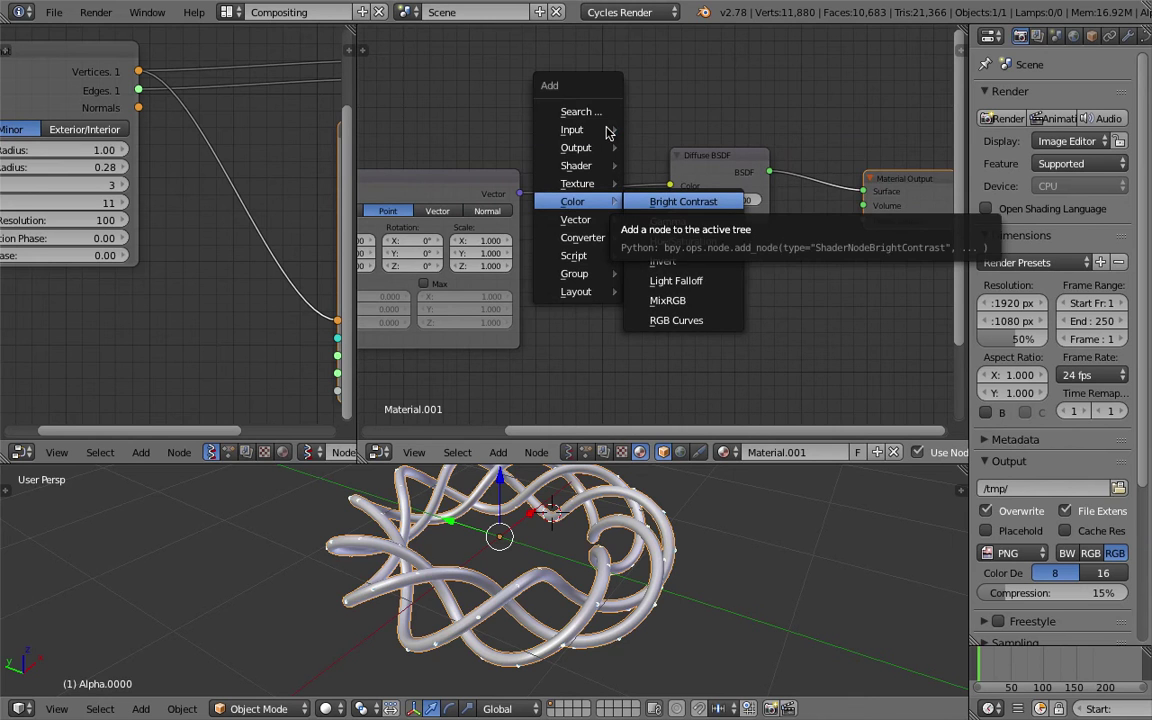
{"action": "left_click", "coordinate": [600, 112]}
{"action": "type", "text": "color"}
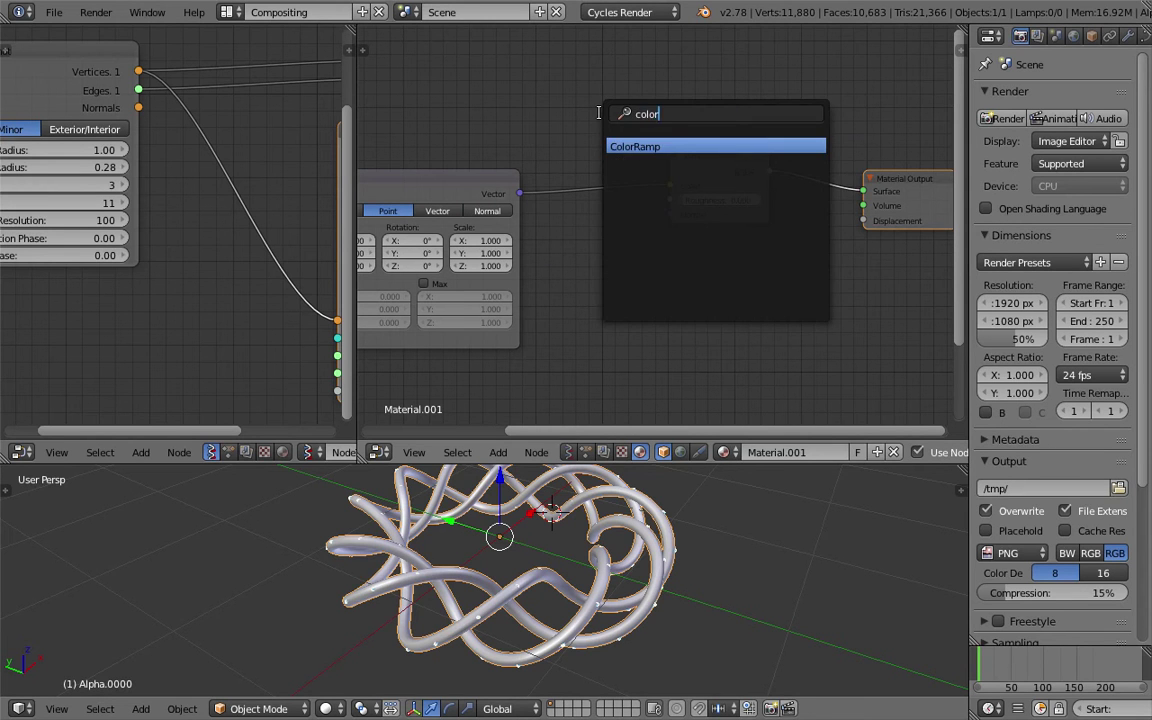
{"action": "key", "text": "Return"}
{"action": "left_click", "coordinate": [590, 122]}
{"action": "middle_click_drag", "start_coordinate": [591, 123], "coordinate": [571, 113]}
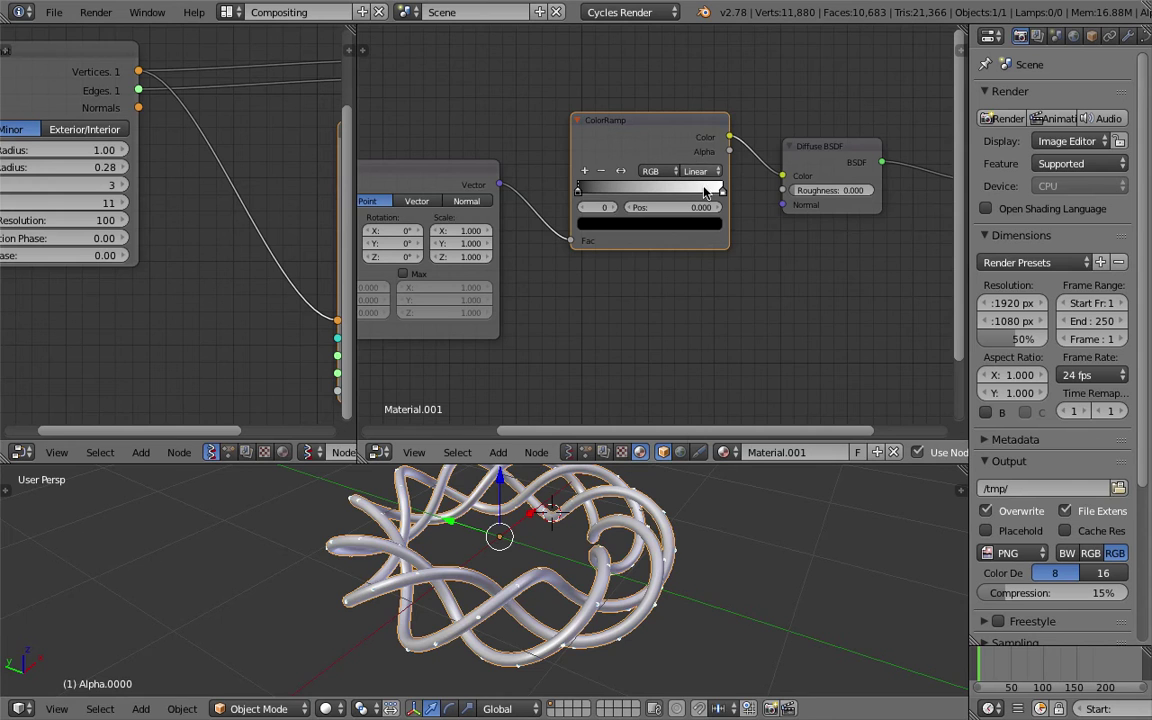
Switch the 3D viewport to Material shading
{"action": "middle_click_drag", "start_coordinate": [637, 557], "coordinate": [633, 549]}
{"action": "scroll", "coordinate": [640, 300], "scroll_direction": "down", "scroll_amount": 1}
{"action": "middle_click_drag", "start_coordinate": [623, 342], "coordinate": [733, 325]}
{"action": "left_click", "coordinate": [333, 709]}
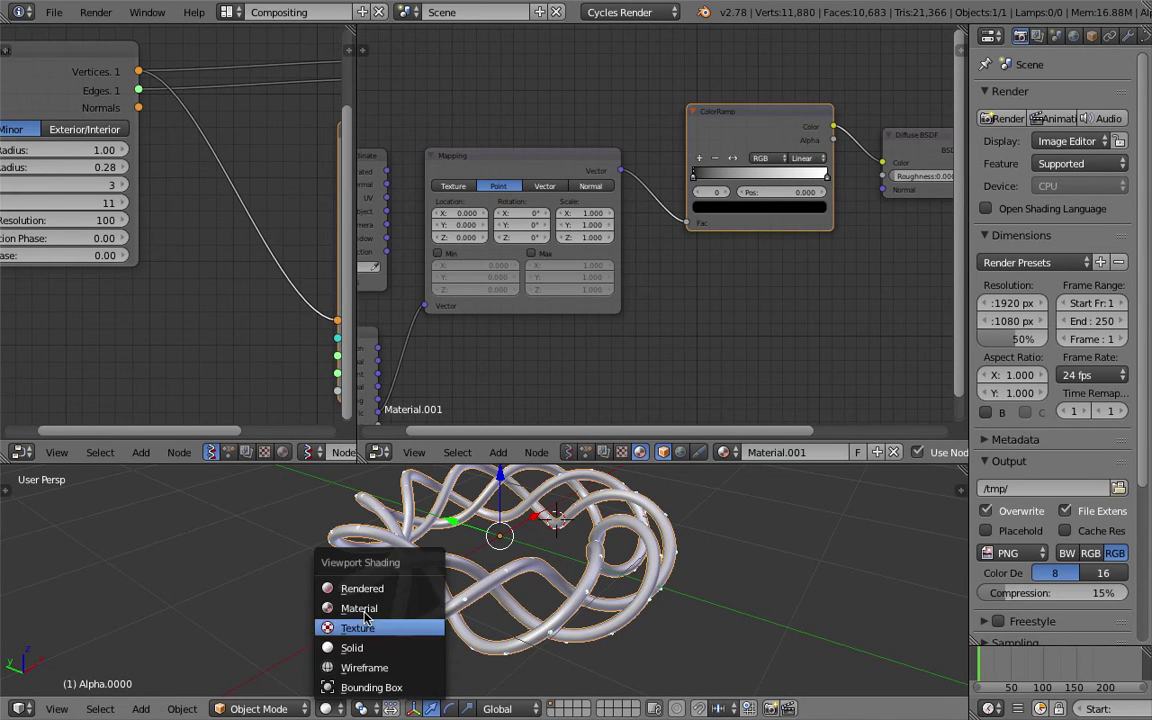
{"action": "left_click", "coordinate": [386, 610]}
{"action": "middle_click_drag", "start_coordinate": [386, 610], "coordinate": [422, 673]}
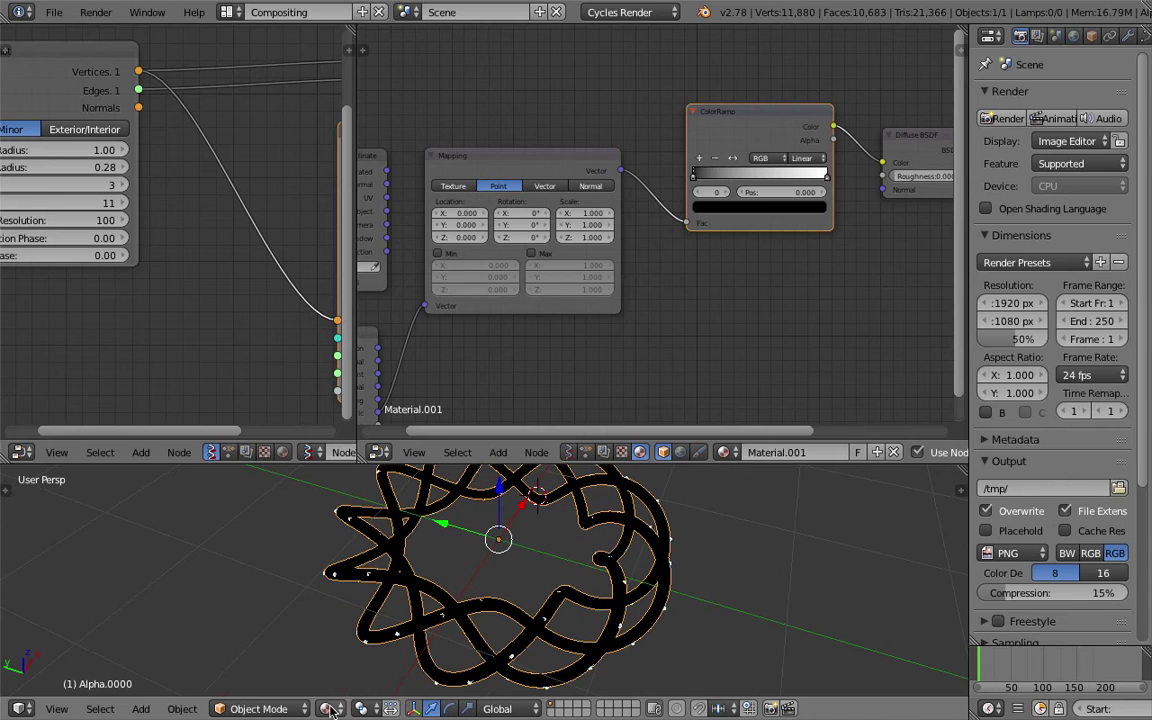
Save the project over the existing blend file
{"action": "middle_click_drag", "start_coordinate": [770, 280], "coordinate": [716, 302]}
{"action": "key", "text": "ctrl+s"}
{"action": "left_click", "coordinate": [726, 281]}
Replace the Diffuse BSDF with an Emission node, linking the ColorRamp's Color into it and its output to the Material Output's Surface
{"action": "middle_click_drag", "start_coordinate": [871, 163], "coordinate": [725, 194]}
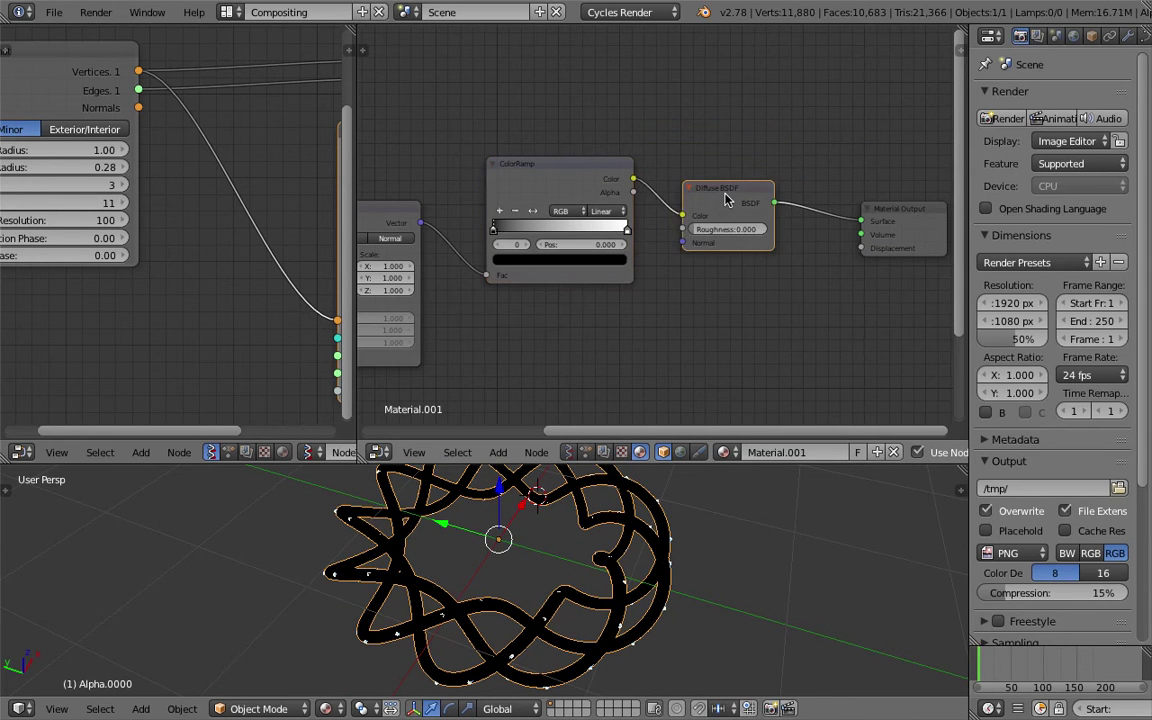
{"action": "key", "text": "x"}
{"action": "key", "text": "shift+a"}
{"action": "left_click", "coordinate": [724, 194]}
{"action": "key", "text": "Return"}
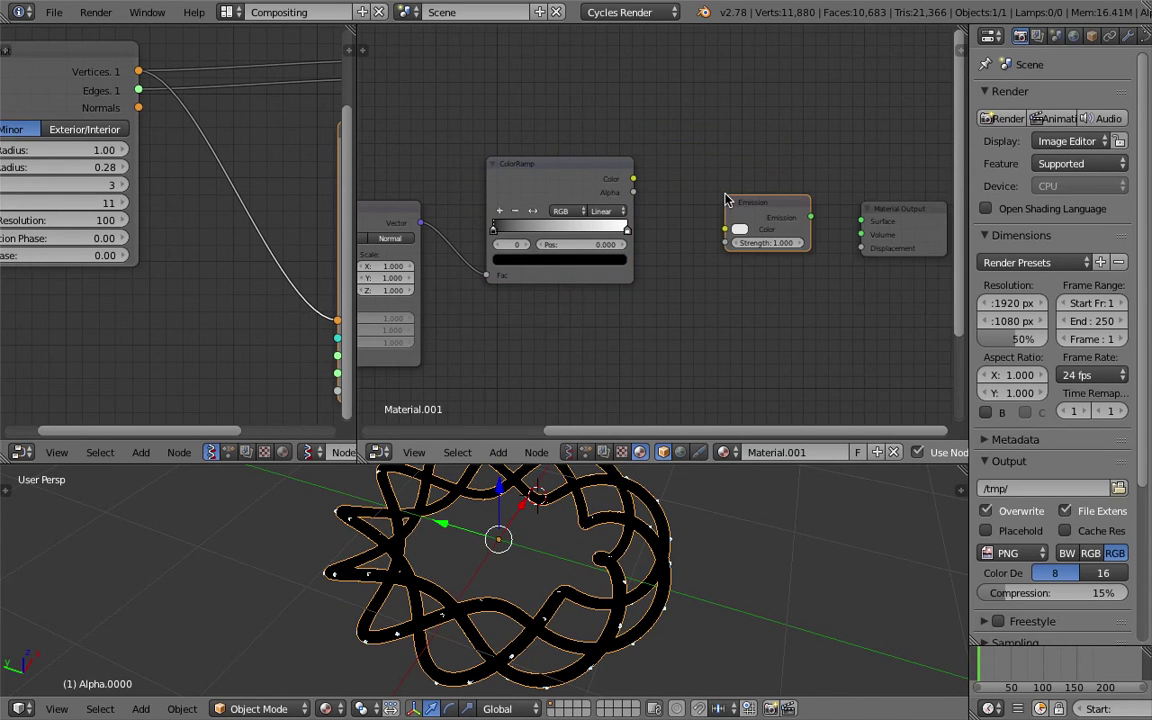
{"action": "left_click_drag", "start_coordinate": [634, 180], "coordinate": [725, 229]}
Move the ColorRamp's white stop inward and the black stop to position 0.445, and recolour the black stop crimson red
{"action": "scroll", "coordinate": [596, 234], "scroll_direction": "up", "scroll_amount": 3}
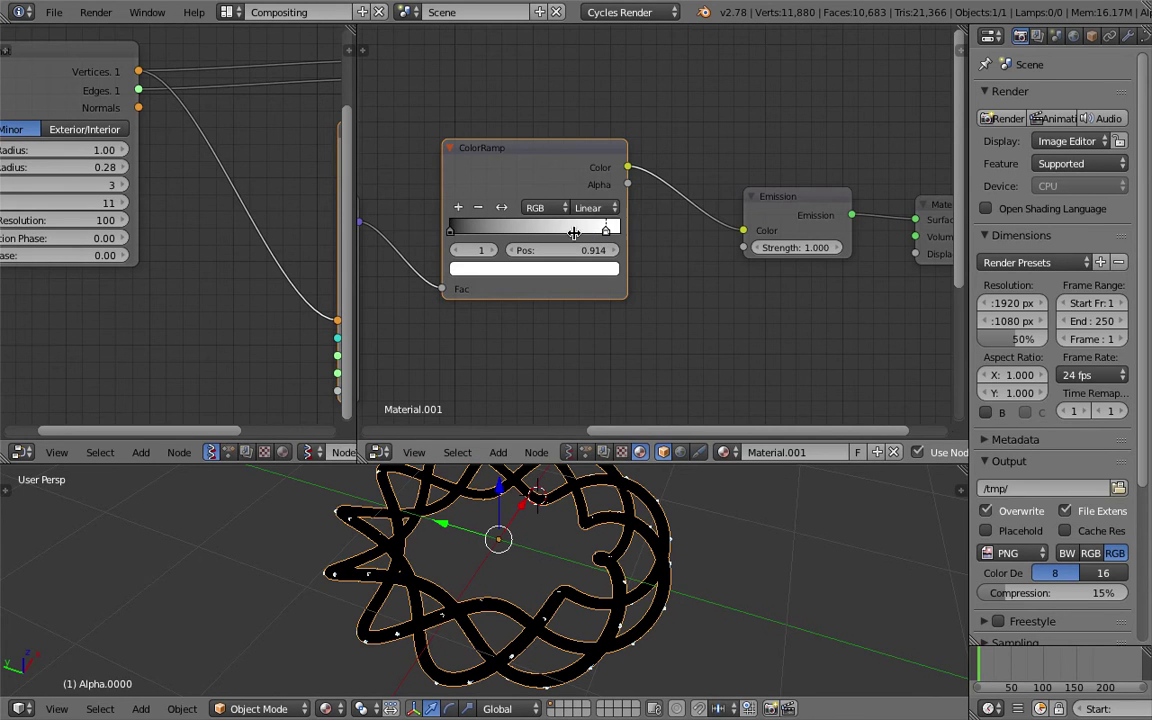
{"action": "left_click", "coordinate": [511, 269]}
{"action": "left_click_drag", "start_coordinate": [582, 106], "coordinate": [583, 65]}
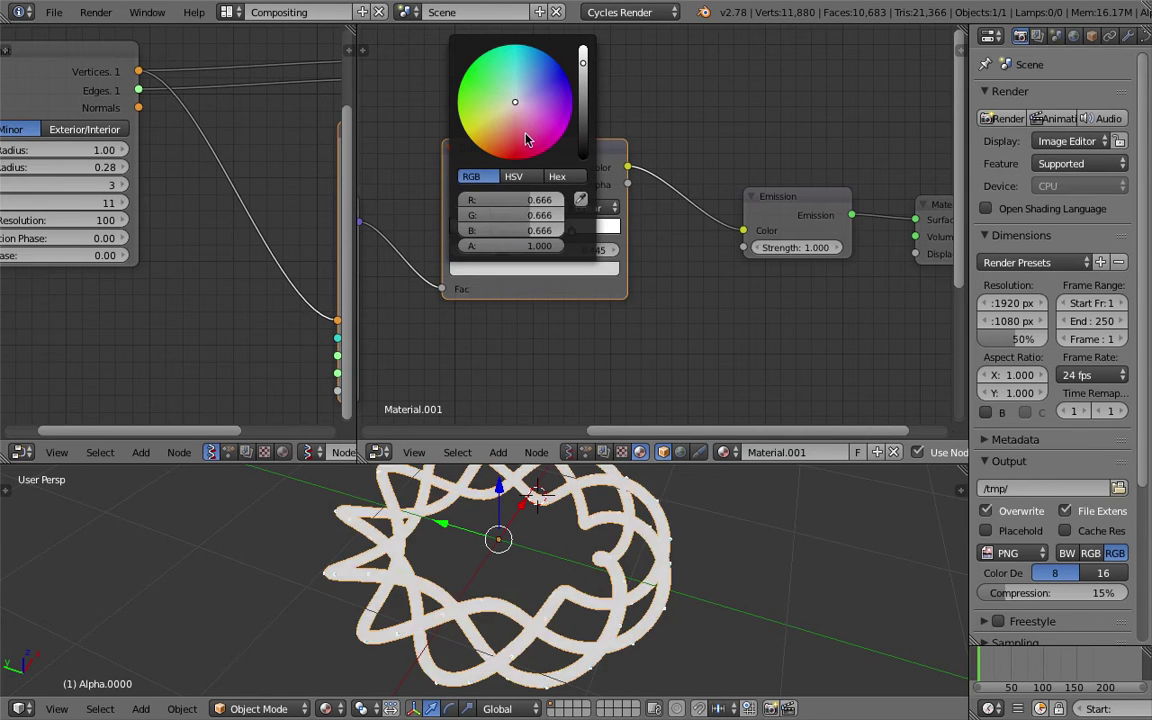
{"action": "left_click_drag", "start_coordinate": [527, 135], "coordinate": [523, 158]}
Save the project over torus_knot_001.blend
{"action": "scroll", "coordinate": [560, 550], "scroll_direction": "down", "scroll_amount": 3}
{"action": "key", "text": "ctrl+s"}
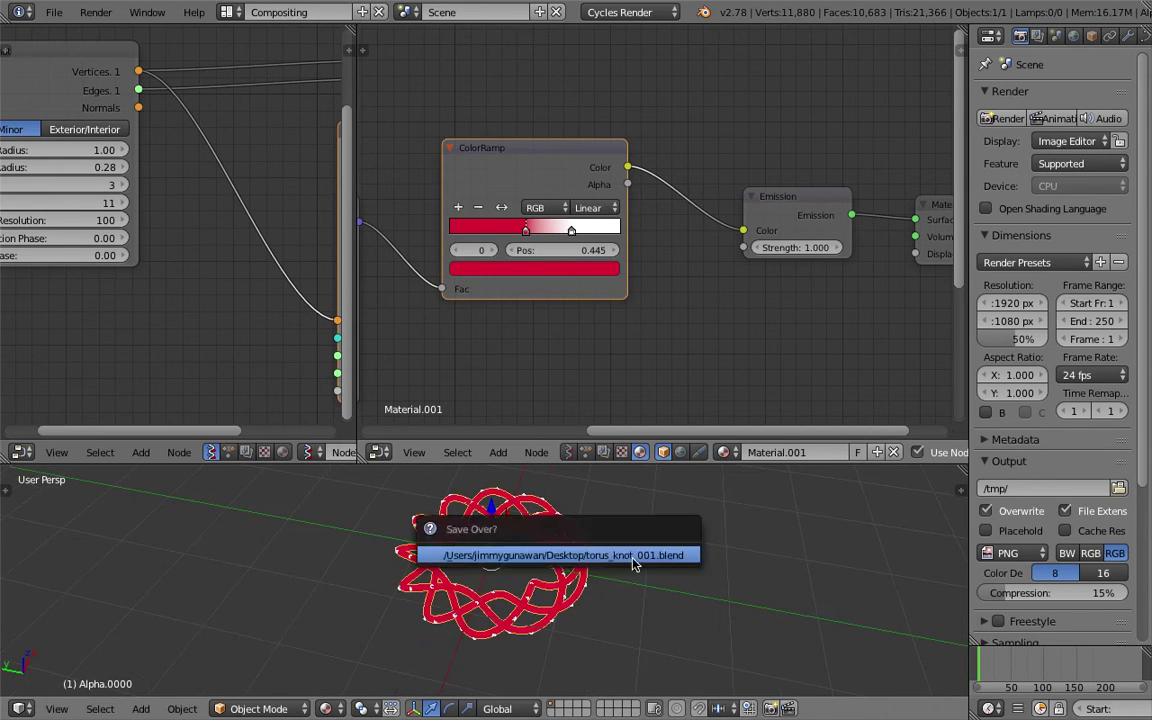
{"action": "left_click", "coordinate": [634, 556]}
Switch the 3D viewport to Rendered shading and move the ColorRamp's red stop to position 0.291
{"action": "left_click", "coordinate": [325, 708]}
{"action": "left_click", "coordinate": [355, 589]}
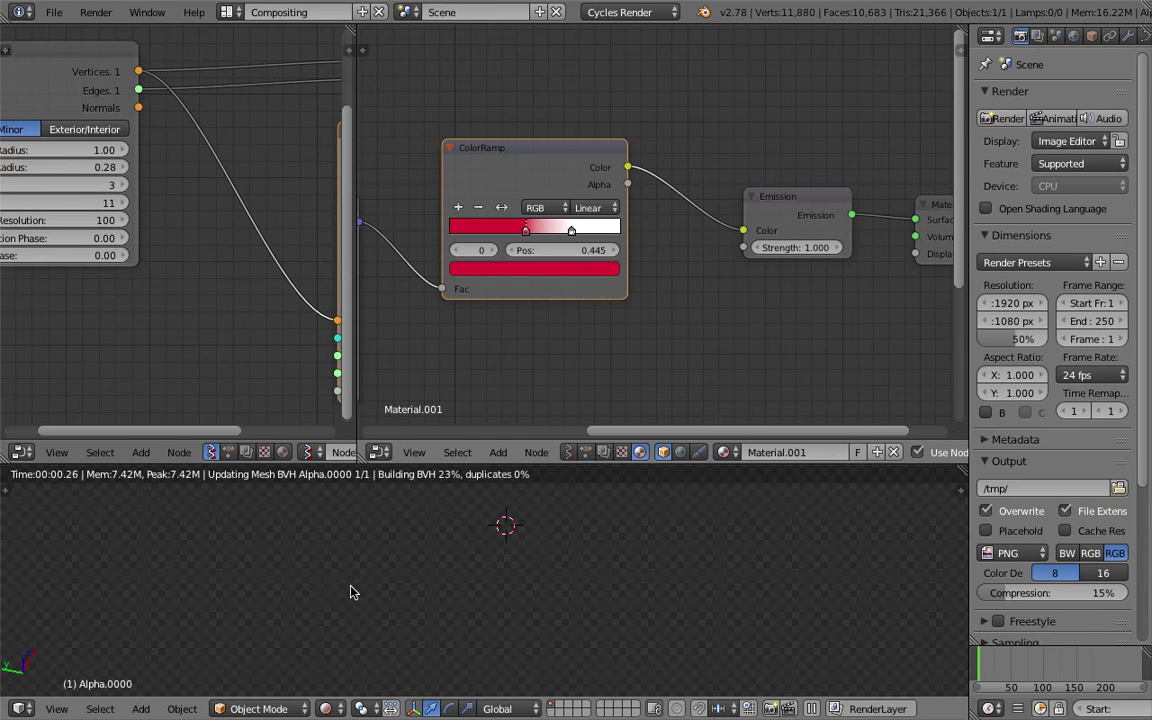
{"action": "scroll", "coordinate": [517, 585], "scroll_direction": "up", "scroll_amount": 2}
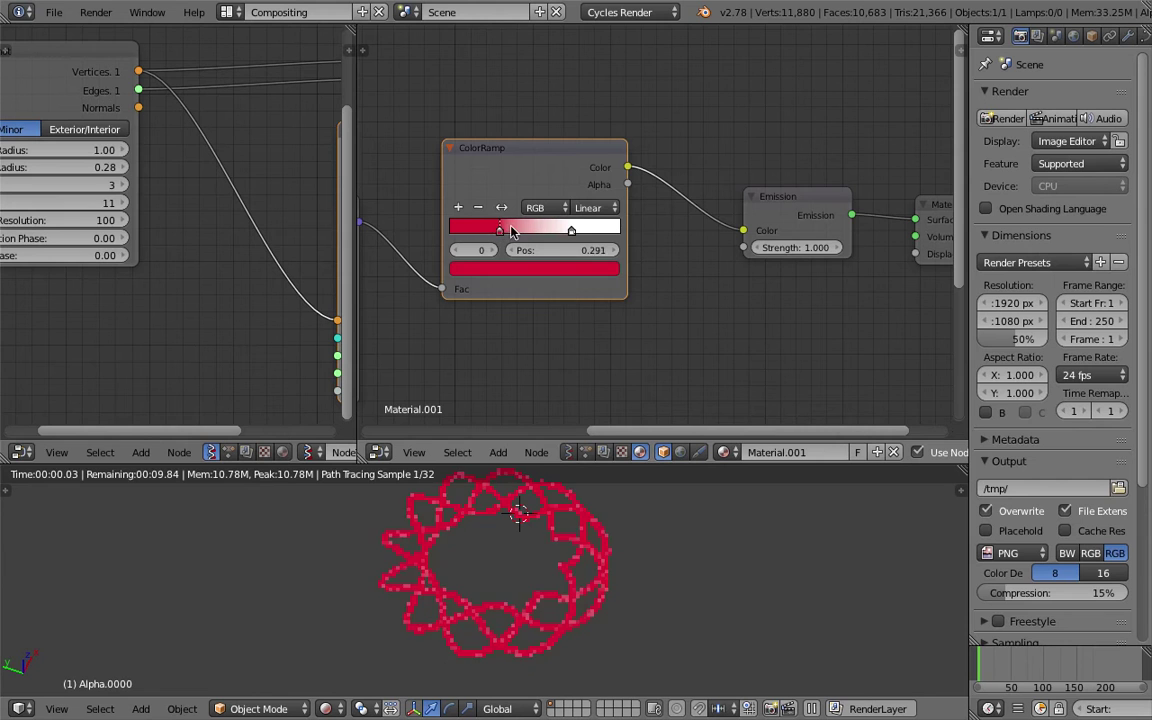
Move the Emission and Material Output nodes closer to the ColorRamp
{"action": "left_click_drag", "start_coordinate": [783, 207], "coordinate": [734, 179]}
{"action": "scroll", "coordinate": [761, 222], "scroll_direction": "down", "scroll_amount": 3}
{"action": "middle_click_drag", "start_coordinate": [835, 223], "coordinate": [817, 216]}
{"action": "left_click", "coordinate": [865, 201]}
{"action": "left_click_drag", "start_coordinate": [866, 198], "coordinate": [824, 168]}
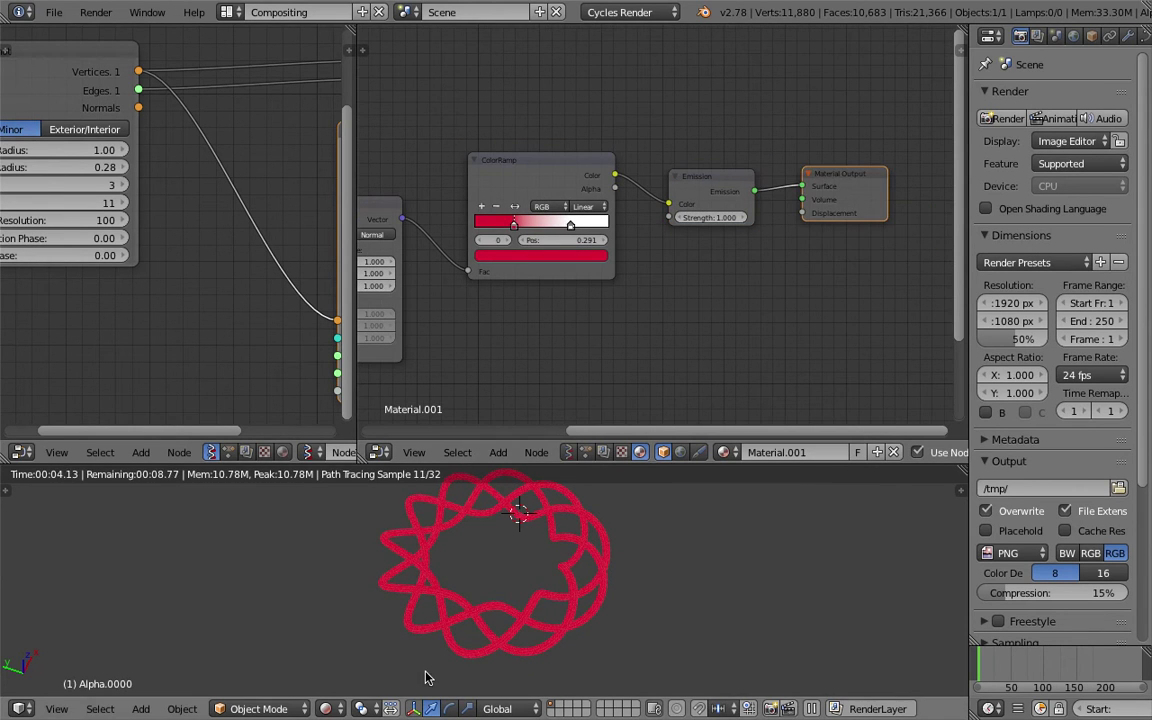
Switch the 3D viewport back to Solid shading
{"action": "left_click", "coordinate": [325, 708]}
{"action": "left_click", "coordinate": [422, 650]}
{"action": "scroll", "coordinate": [523, 575], "scroll_direction": "up", "scroll_amount": 2}
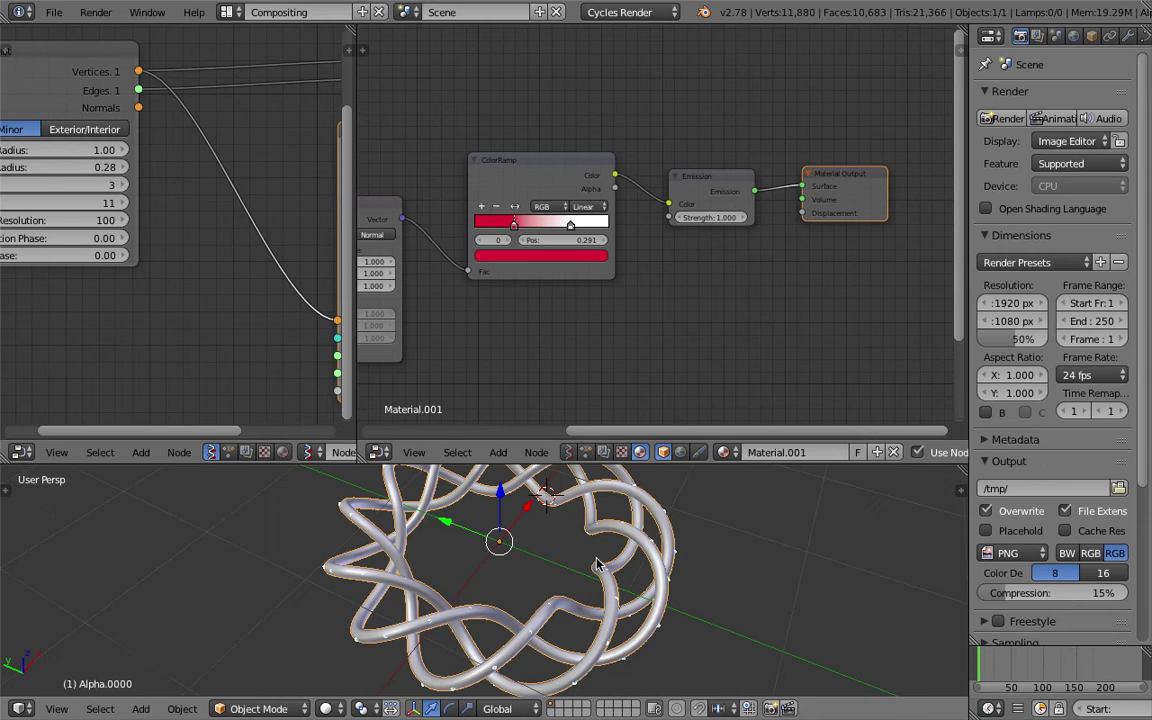
{"action": "scroll", "coordinate": [463, 360], "scroll_direction": "down", "scroll_amount": 1}
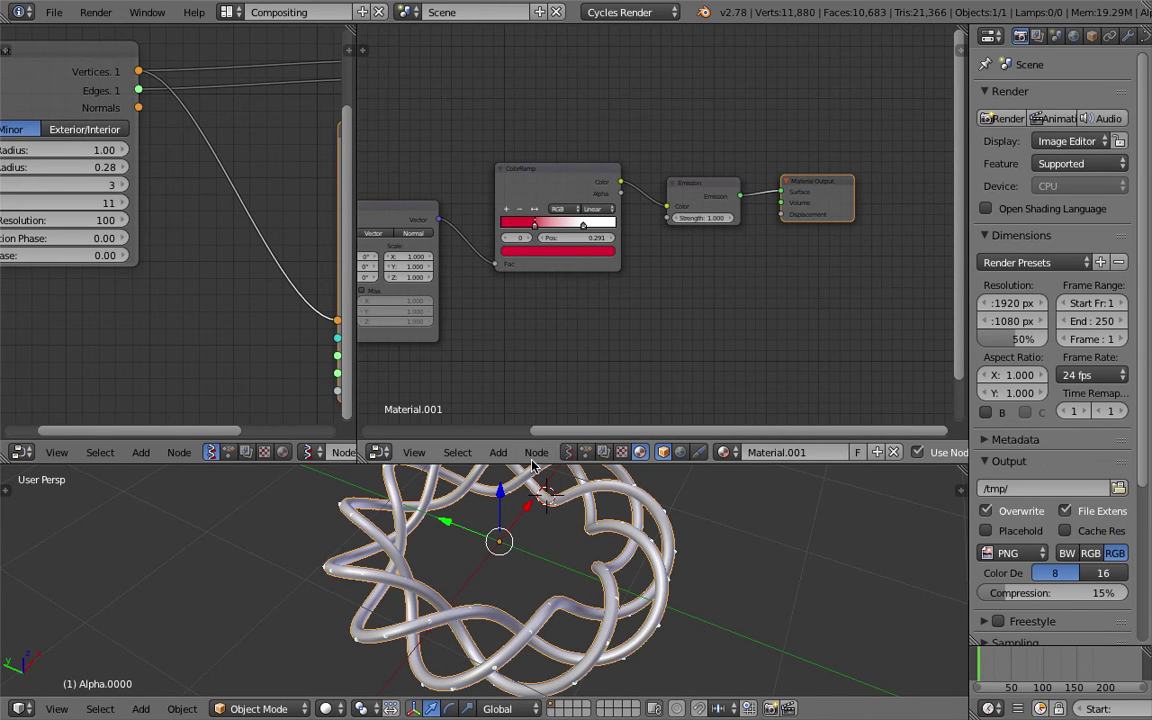
Enlarge the 3D viewport by shrinking the node editors' height, and widen the Sverchok node editor to show the Torus Knot and viewer nodes
{"action": "left_click_drag", "start_coordinate": [531, 461], "coordinate": [531, 297]}
{"action": "middle_click_drag", "start_coordinate": [488, 487], "coordinate": [612, 485]}
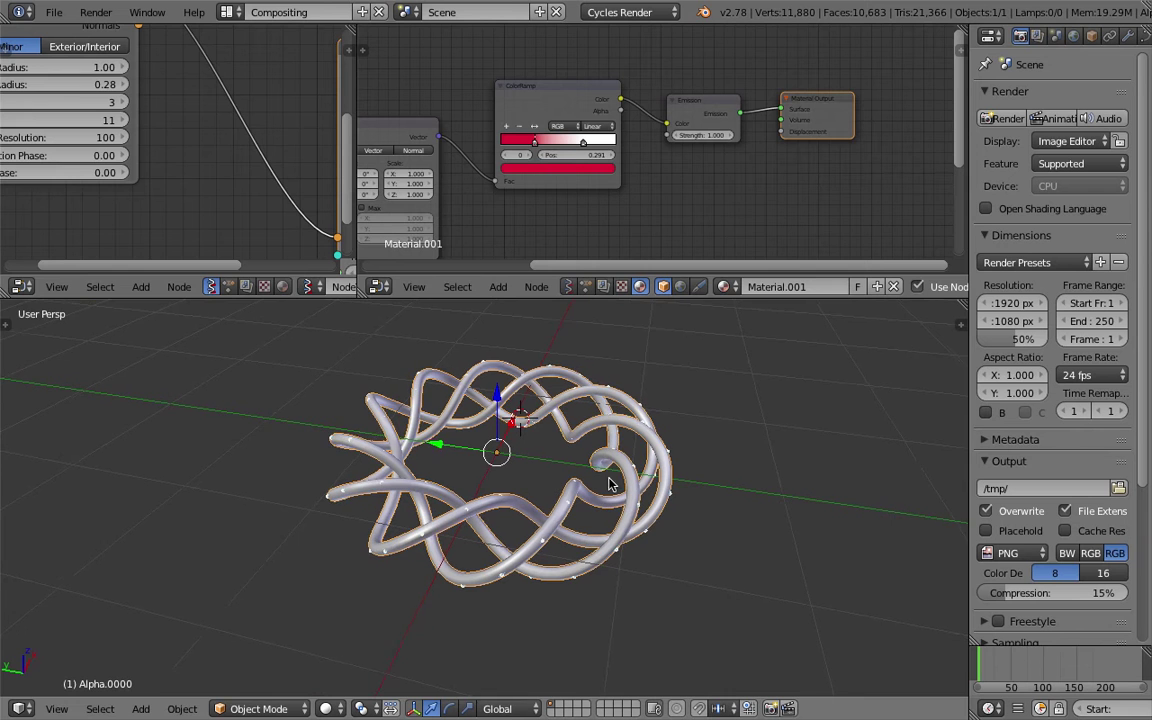
{"action": "left_click_drag", "start_coordinate": [347, 298], "coordinate": [347, 348]}
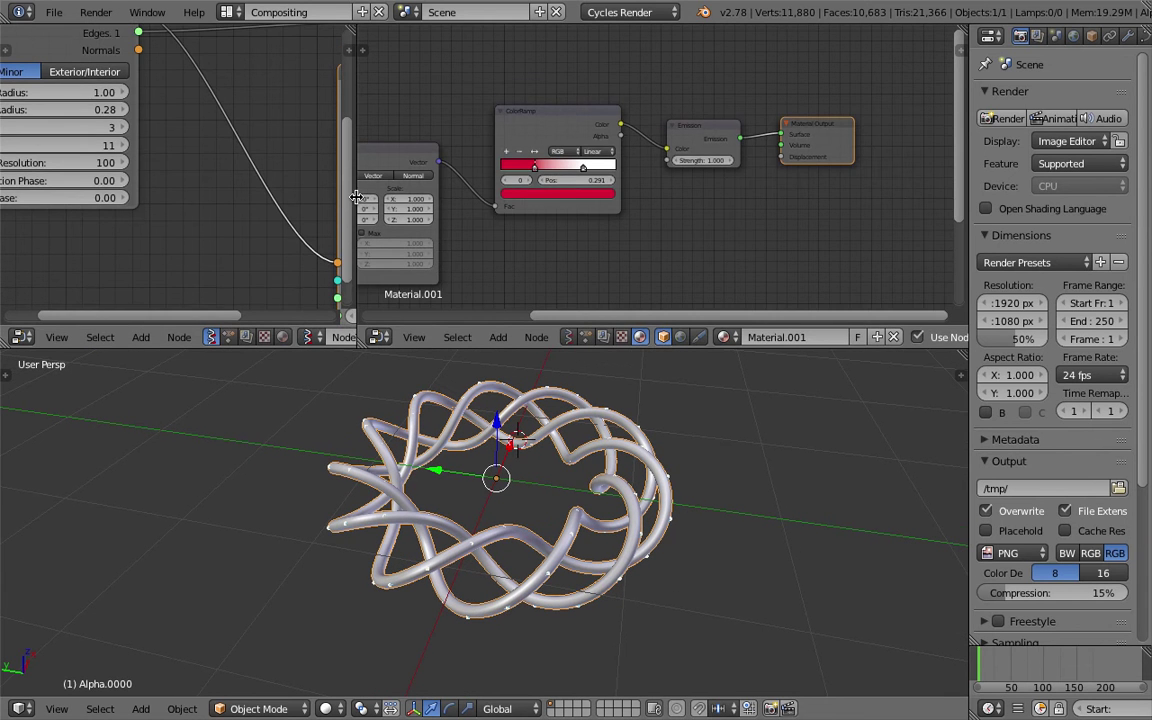
{"action": "left_click_drag", "start_coordinate": [356, 197], "coordinate": [666, 197]}
{"action": "scroll", "coordinate": [334, 167], "scroll_direction": "down", "scroll_amount": 3}
{"action": "middle_click_drag", "start_coordinate": [226, 173], "coordinate": [262, 202]}
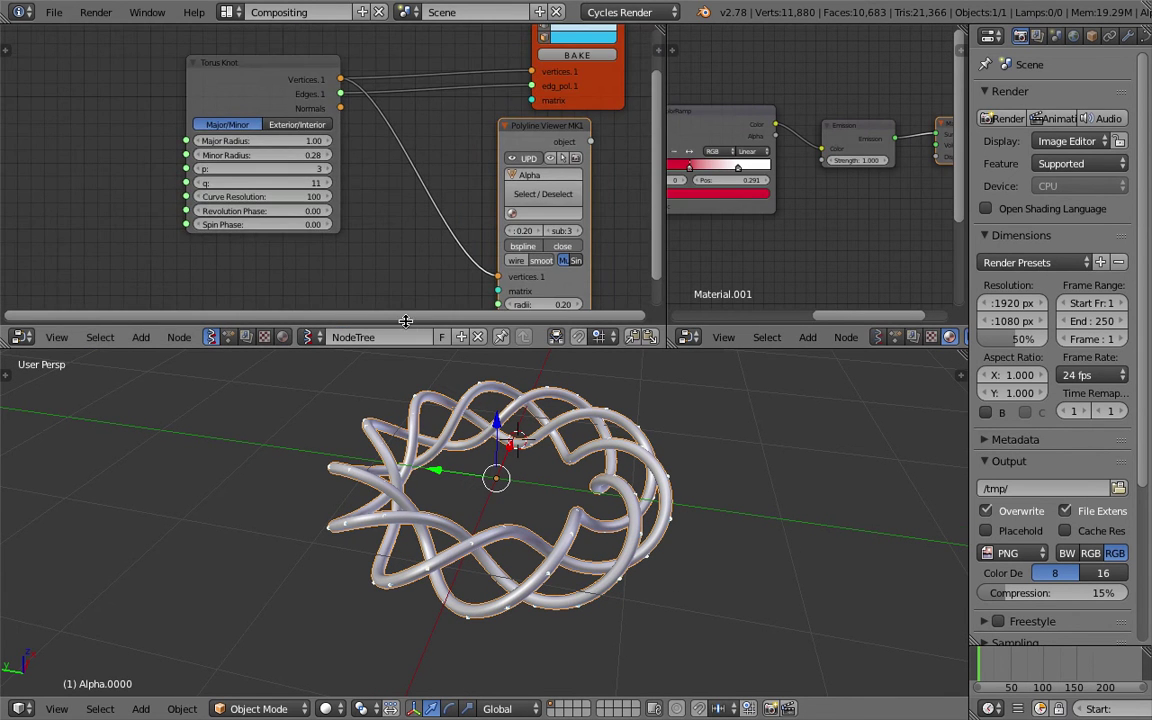
Set the Torus Knot node's p to 8
{"action": "scroll", "coordinate": [349, 205], "scroll_direction": "up", "scroll_amount": 2}
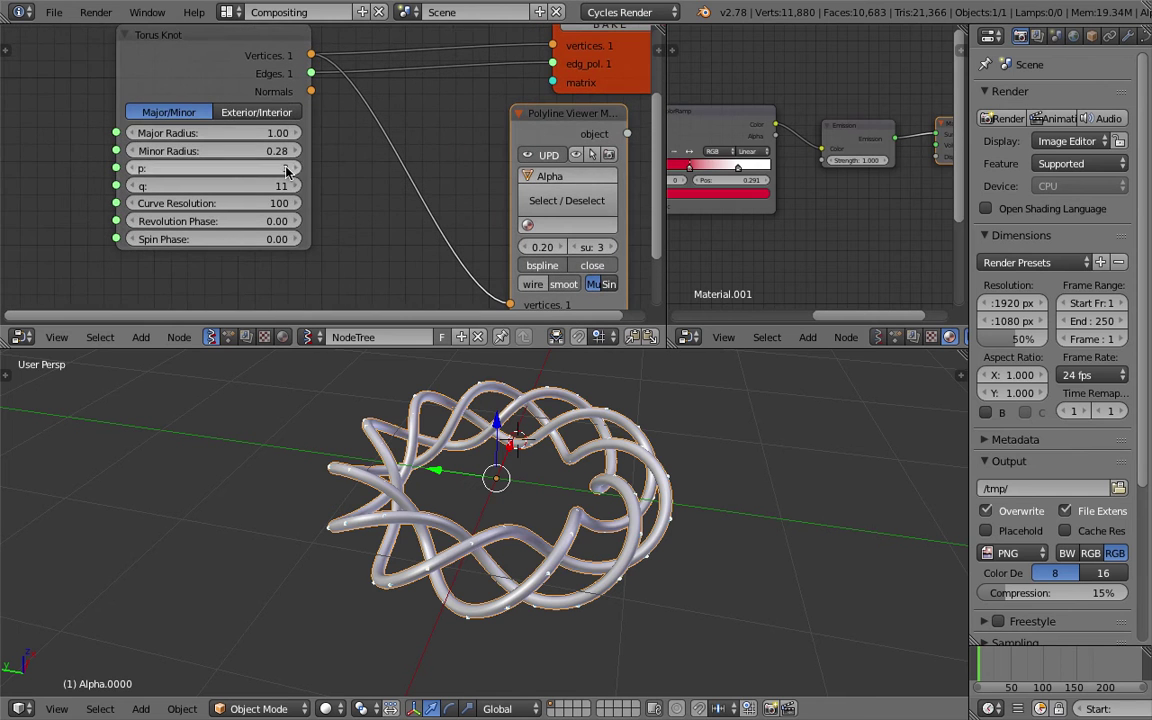
{"action": "left_click", "coordinate": [297, 169]}
{"action": "left_click", "coordinate": [299, 168]}
{"action": "left_click", "coordinate": [299, 168]}
{"action": "left_click", "coordinate": [299, 168]}
{"action": "left_click", "coordinate": [299, 168]}
{"action": "left_click", "coordinate": [140, 169]}
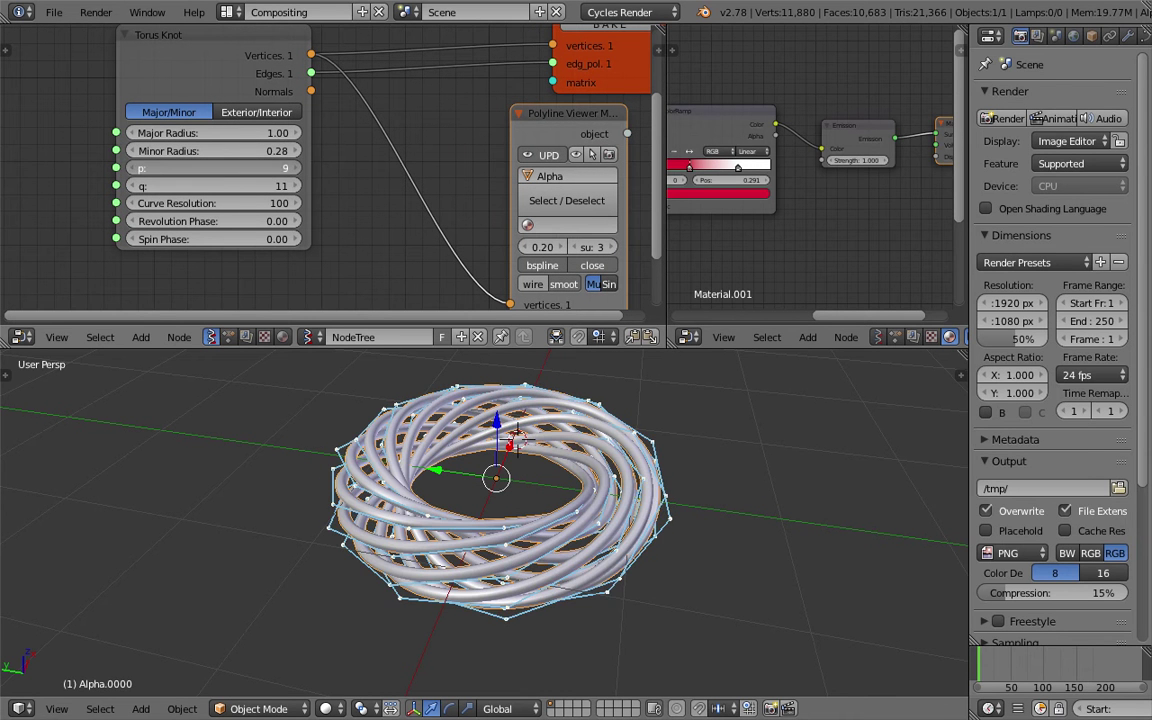
Set the Torus Knot node's q to 3
{"action": "left_click", "coordinate": [237, 186]}
{"action": "left_click_drag", "start_coordinate": [237, 186], "coordinate": [140, 186]}
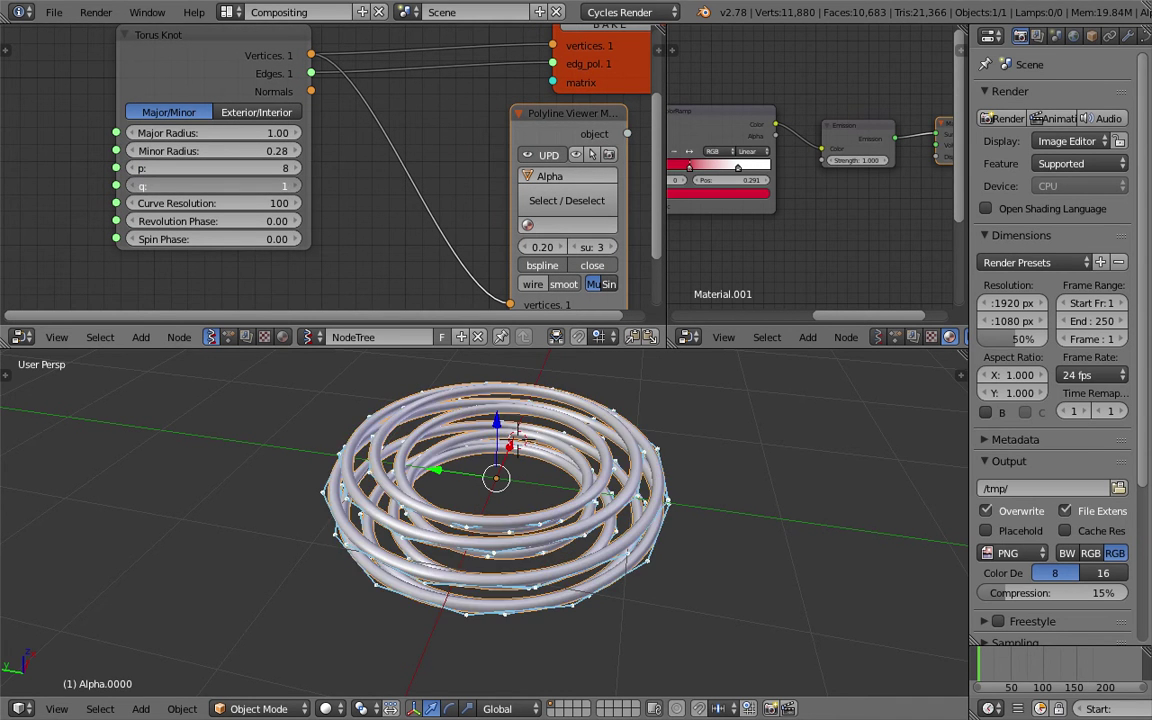
{"action": "left_click", "coordinate": [288, 186]}
{"action": "left_click", "coordinate": [288, 186]}
Set the Polyline Viewer node's radii to 0.17
{"action": "middle_click_drag", "start_coordinate": [396, 190], "coordinate": [296, 154]}
{"action": "middle_click_drag", "start_coordinate": [463, 305], "coordinate": [428, 237]}
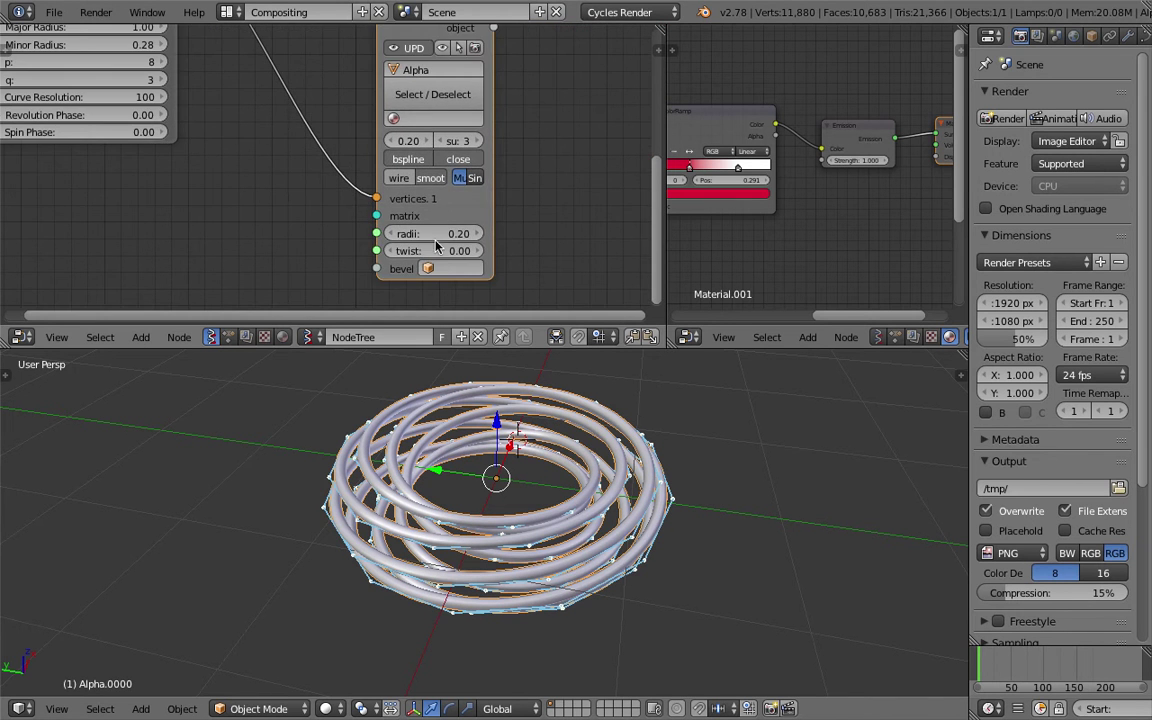
{"action": "left_click_drag", "start_coordinate": [441, 241], "coordinate": [459, 240]}
{"action": "mouse_move", "coordinate": [457, 233]}
{"action": "left_mouse_down"}
{"action": "mouse_move", "coordinate": [490, 233]}
{"action": "mouse_move", "coordinate": [453, 233]}
{"action": "left_mouse_up"}
{"action": "scroll", "coordinate": [373, 232], "scroll_direction": "down", "scroll_amount": 2}
{"action": "middle_click_drag", "start_coordinate": [376, 205], "coordinate": [373, 245]}
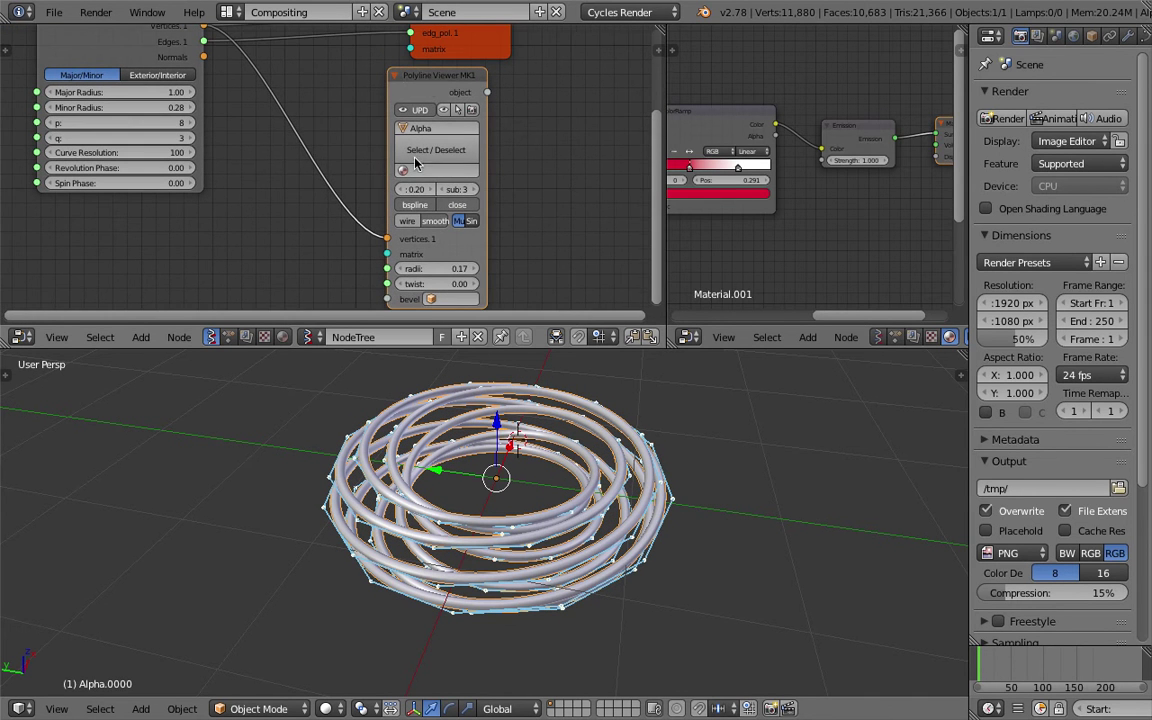
Move the Polyline Viewer node closer to the Torus Knot node and assign Material.001 to it
{"action": "left_click_drag", "start_coordinate": [426, 75], "coordinate": [347, 79]}
{"action": "left_click", "coordinate": [363, 170]}
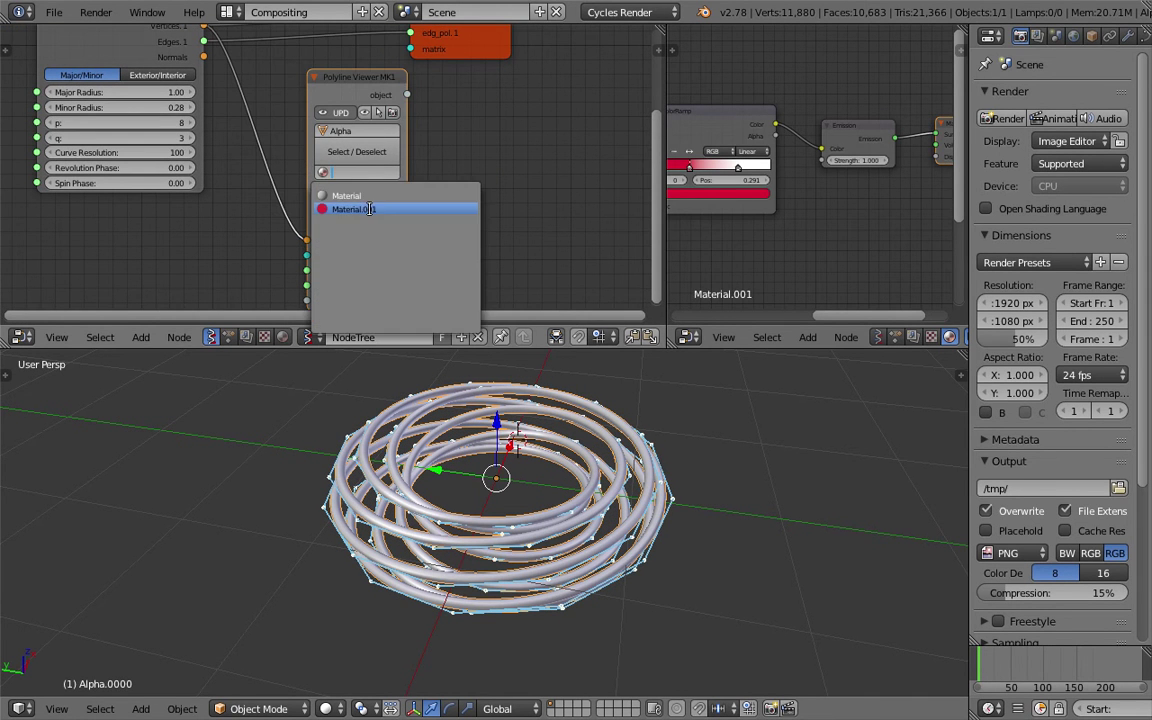
{"action": "left_click", "coordinate": [345, 211]}
Move the orange bake viewer node above the Polyline Viewer and save over torus_knot_001.blend
{"action": "middle_click_drag", "start_coordinate": [450, 141], "coordinate": [445, 210]}
{"action": "left_click_drag", "start_coordinate": [459, 123], "coordinate": [359, 116]}
{"action": "key", "text": "ctrl+s"}
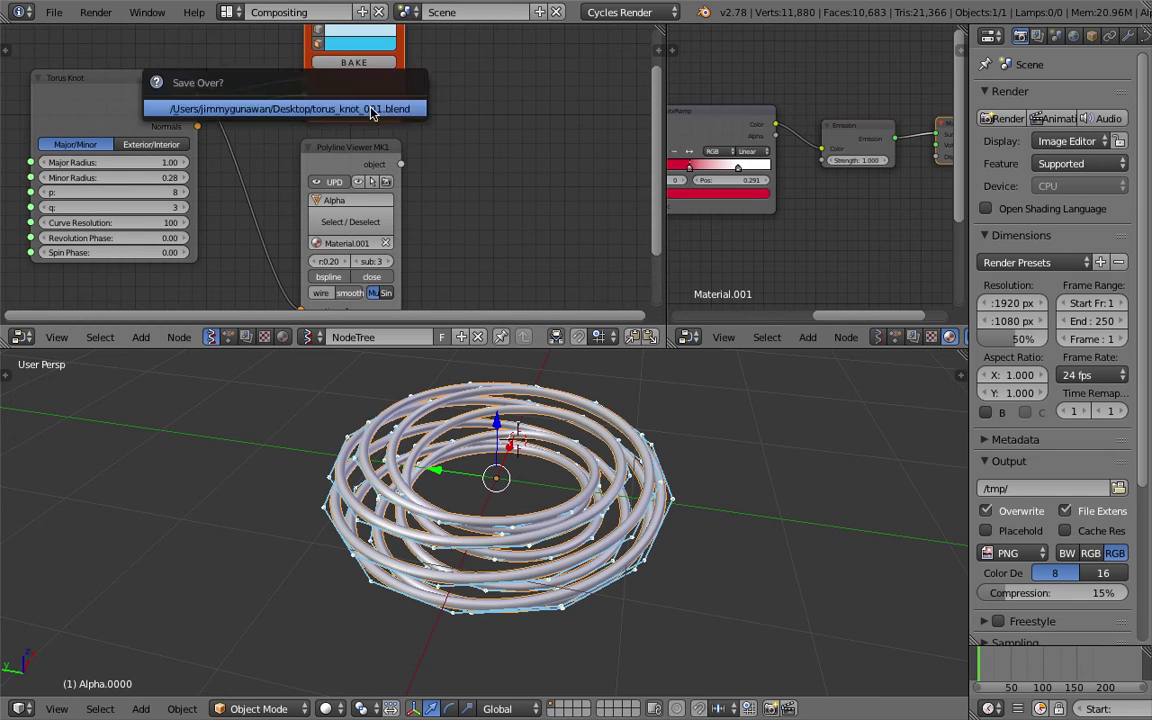
{"action": "left_click", "coordinate": [373, 111]}
Set the Torus Knot's Major Radius to 0.97, Minor Radius to 0.40 and p to 5
{"action": "middle_click_drag", "start_coordinate": [586, 522], "coordinate": [628, 536]}
{"action": "scroll", "coordinate": [380, 226], "scroll_direction": "up", "scroll_amount": 4}
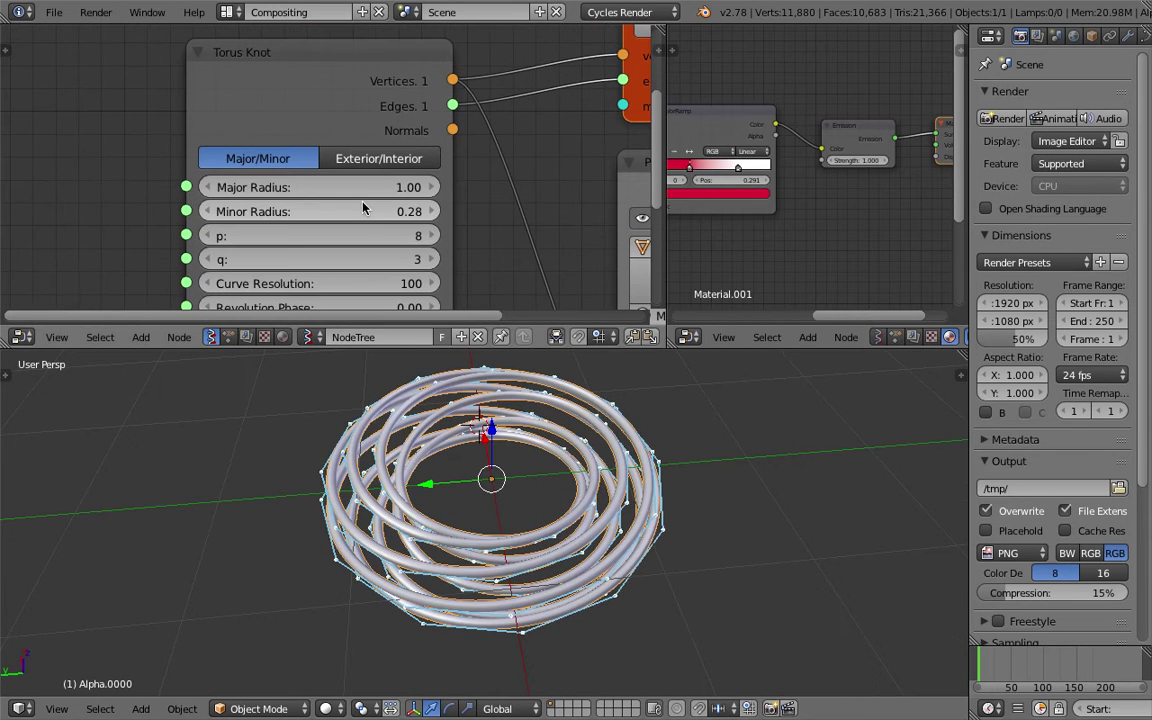
{"action": "left_click_drag", "start_coordinate": [330, 211], "coordinate": [442, 187]}
{"action": "left_click_drag", "start_coordinate": [333, 187], "coordinate": [340, 180]}
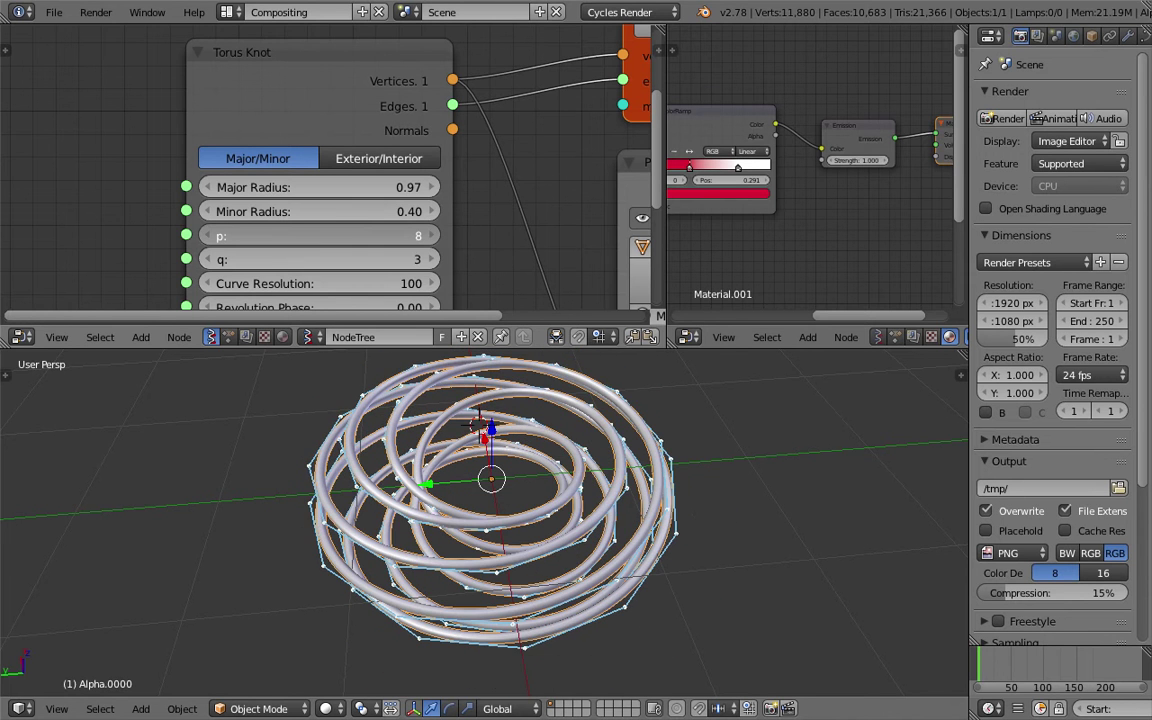
{"action": "mouse_move", "coordinate": [330, 235]}
{"action": "left_mouse_down"}
{"action": "mouse_move", "coordinate": [285, 235]}
{"action": "mouse_move", "coordinate": [345, 235]}
{"action": "left_mouse_up"}
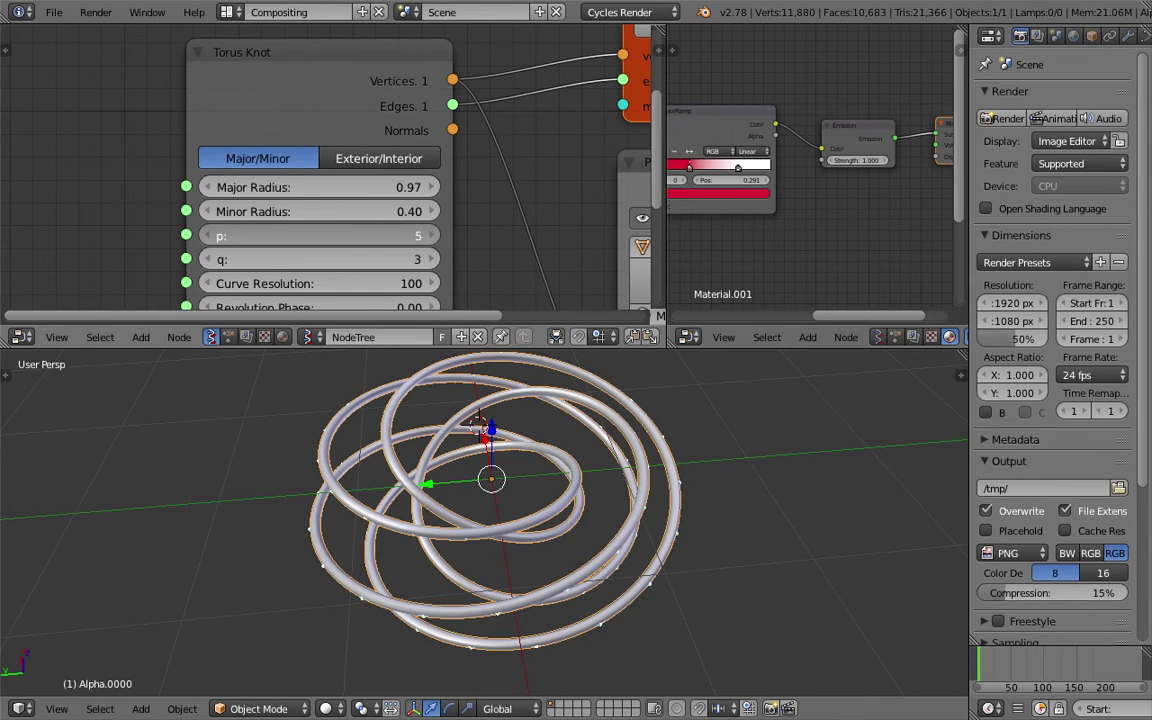
Save the project again over the existing file
{"action": "middle_click_drag", "start_coordinate": [501, 560], "coordinate": [535, 531]}
{"action": "key", "text": "ctrl+s"}
{"action": "left_click", "coordinate": [581, 513]}
Set the Torus Knot's p to 6 and view the separate curves from several angles
{"action": "middle_click_drag", "start_coordinate": [373, 277], "coordinate": [342, 234]}
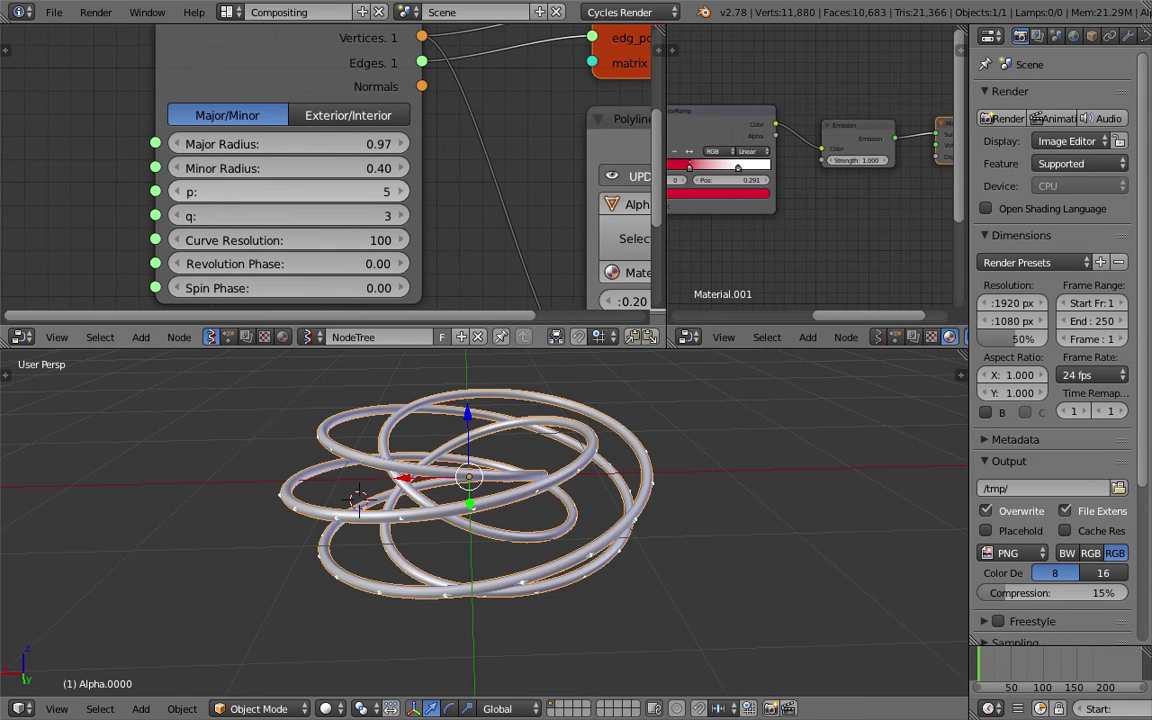
{"action": "left_click", "coordinate": [401, 192]}
{"action": "middle_click_drag", "start_coordinate": [522, 446], "coordinate": [402, 510]}
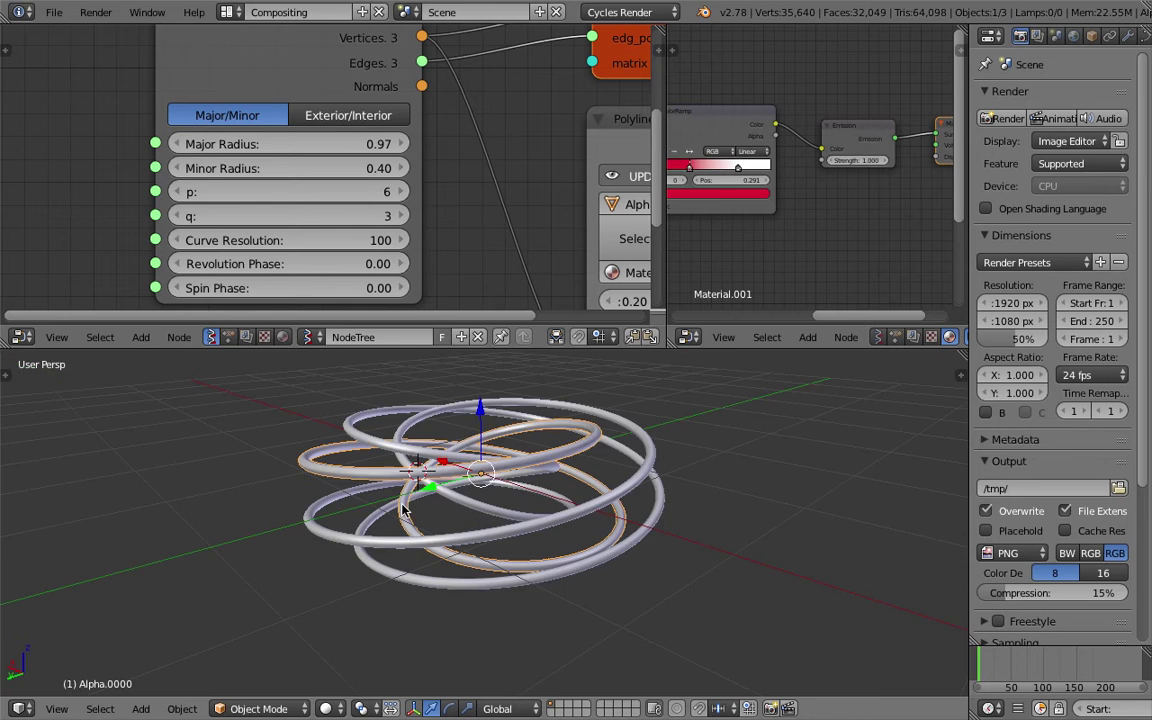
{"action": "middle_click_drag", "start_coordinate": [478, 480], "coordinate": [556, 494]}
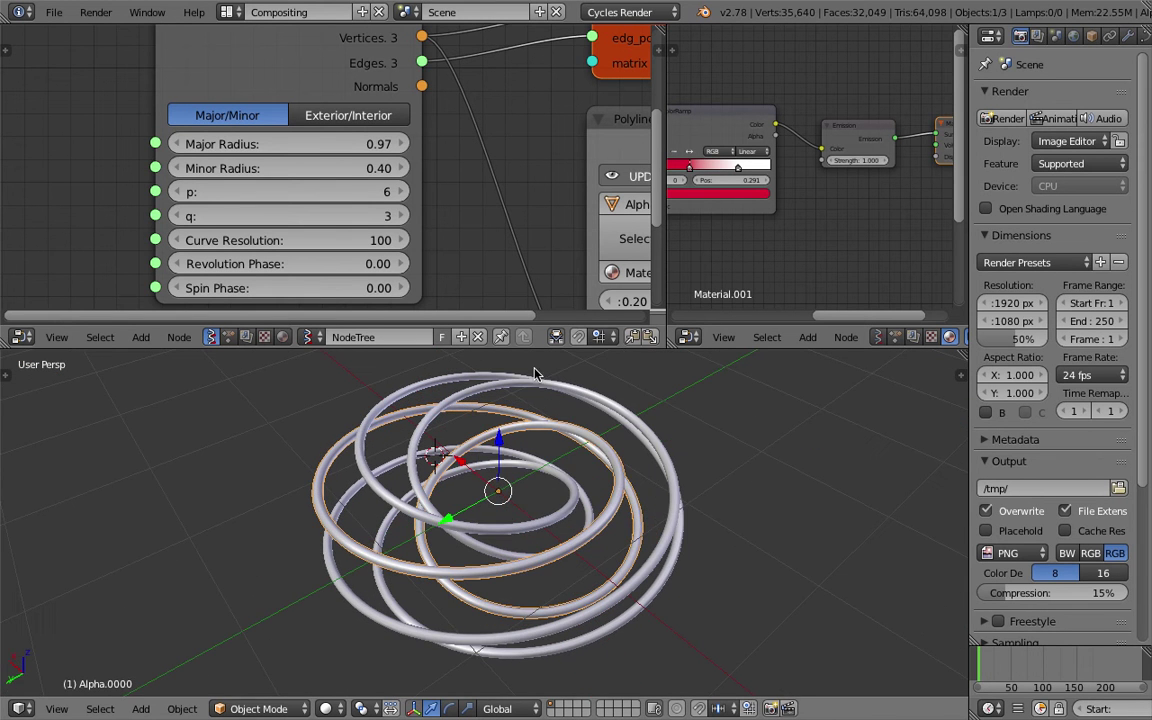
Move the Torus Knot node slightly farther from the viewer nodes
{"action": "scroll", "coordinate": [357, 119], "scroll_direction": "down", "scroll_amount": 2}
{"action": "middle_click_drag", "start_coordinate": [357, 119], "coordinate": [322, 126]}
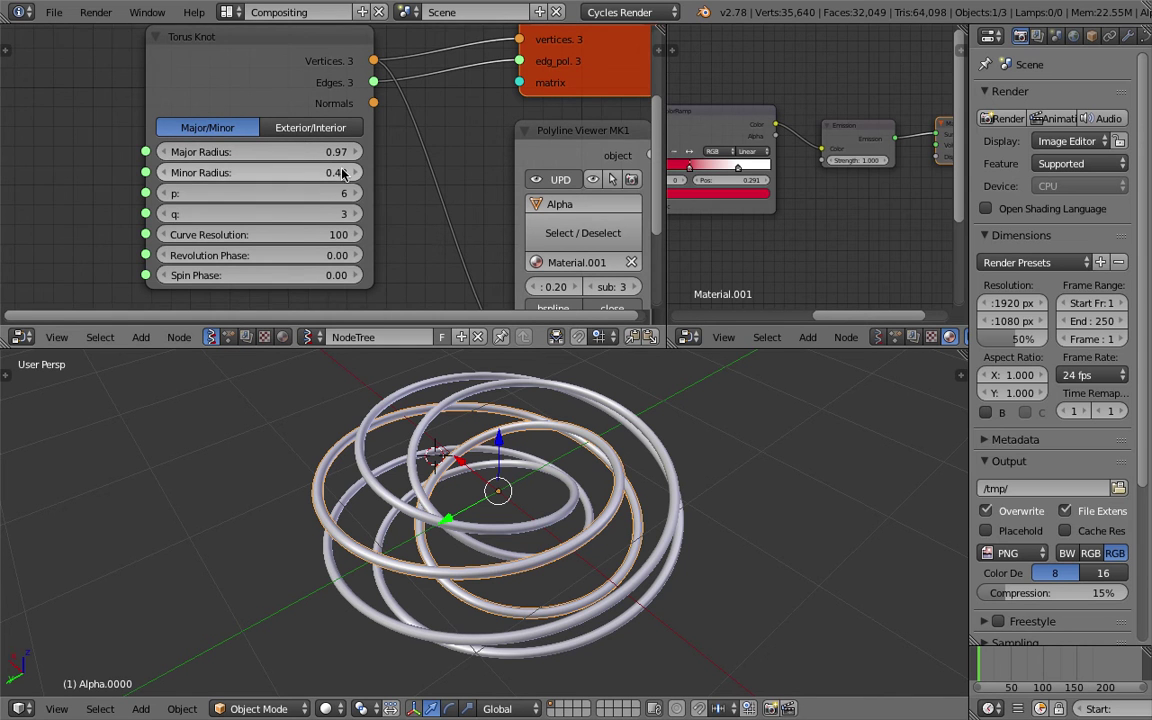
{"action": "middle_click_drag", "start_coordinate": [344, 169], "coordinate": [315, 170]}
{"action": "middle_click_drag", "start_coordinate": [207, 76], "coordinate": [193, 86]}
{"action": "left_click_drag", "start_coordinate": [193, 92], "coordinate": [171, 94]}
{"action": "middle_click_drag", "start_coordinate": [500, 445], "coordinate": [569, 530]}
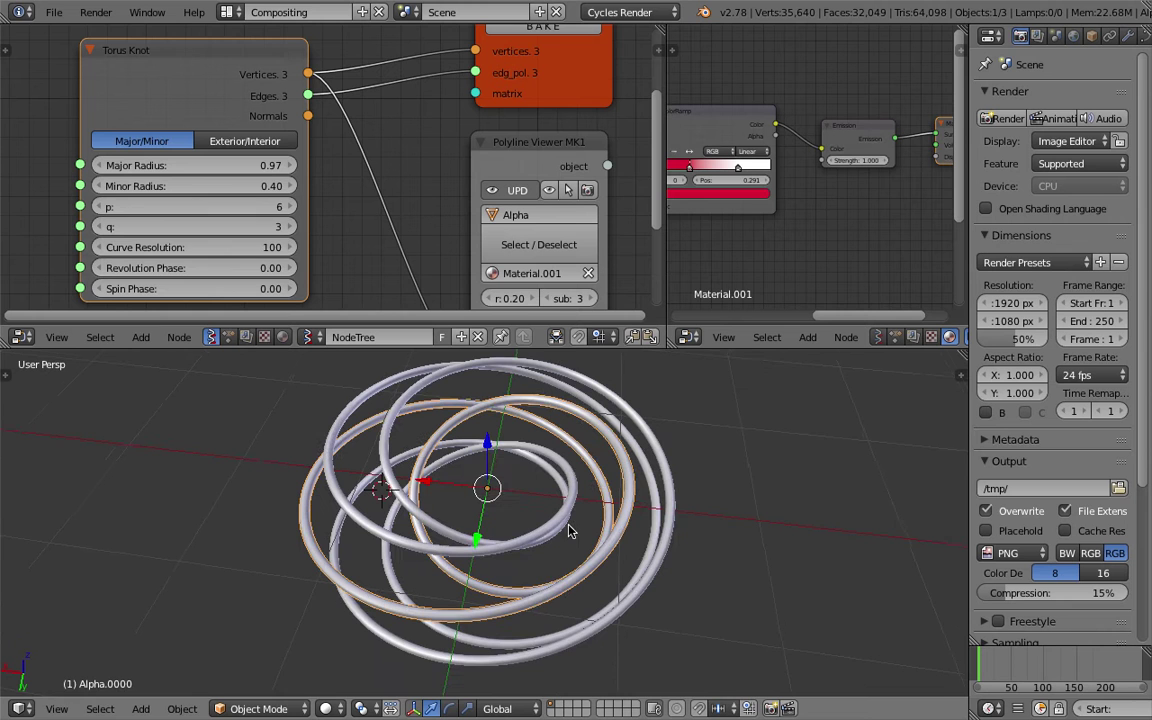
Set the Torus Knot's Major Radius to 1.48, Minor Radius to 0.37 and p to 8
{"action": "mouse_move", "coordinate": [227, 167]}
{"action": "left_mouse_down"}
{"action": "mouse_move", "coordinate": [320, 165]}
{"action": "mouse_move", "coordinate": [252, 186]}
{"action": "mouse_move", "coordinate": [290, 186]}
{"action": "mouse_move", "coordinate": [170, 186]}
{"action": "mouse_move", "coordinate": [232, 186]}
{"action": "left_mouse_up"}
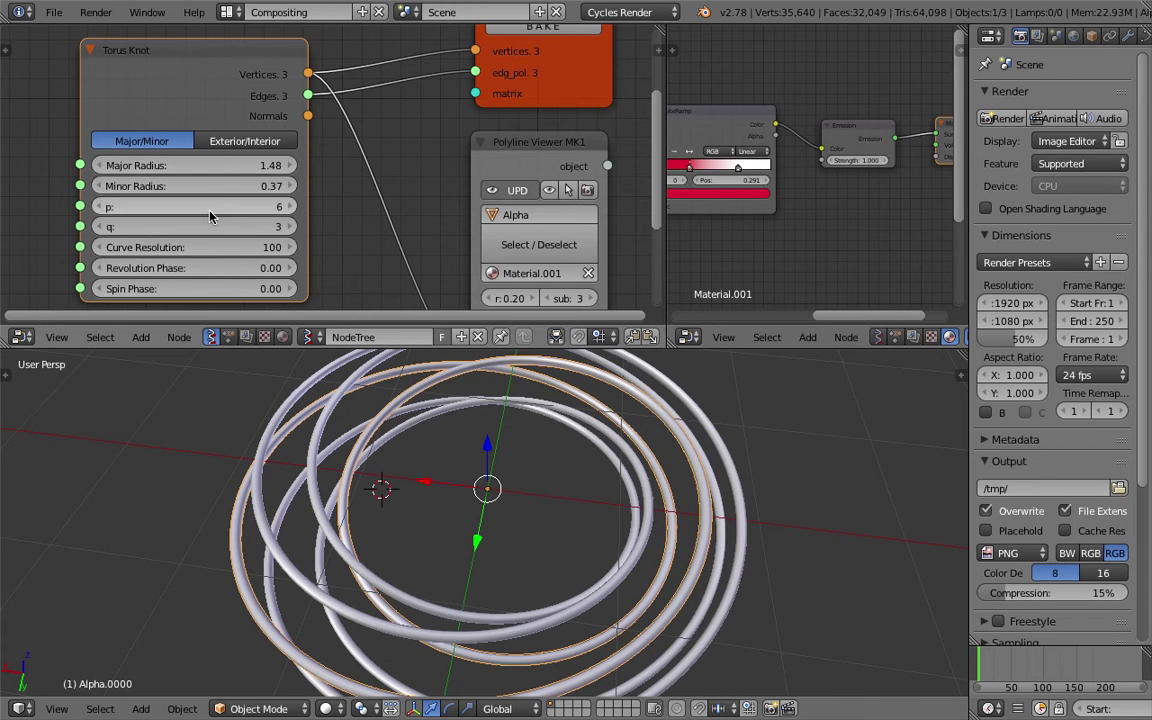
{"action": "left_click", "coordinate": [288, 207]}
{"action": "left_click", "coordinate": [288, 207]}
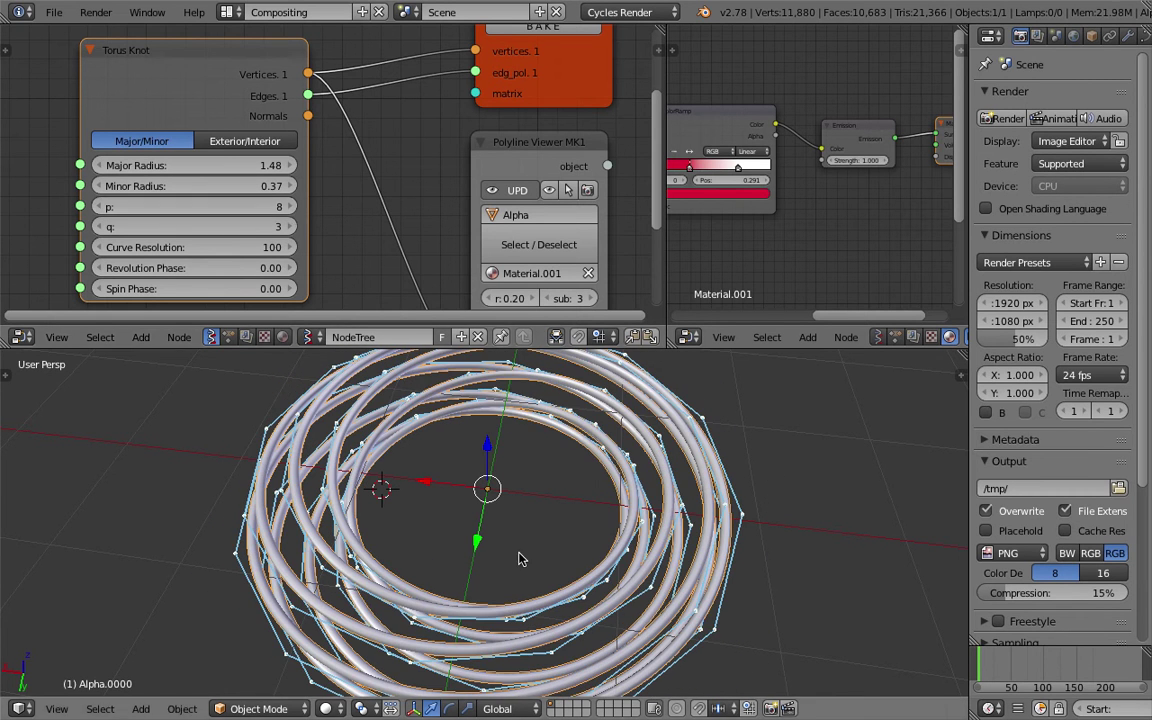
Try the Torus Knot's Exterior/Interior radius mode, then return it to Major/Minor
{"action": "middle_click_drag", "start_coordinate": [535, 510], "coordinate": [540, 540]}
{"action": "left_click", "coordinate": [243, 141]}
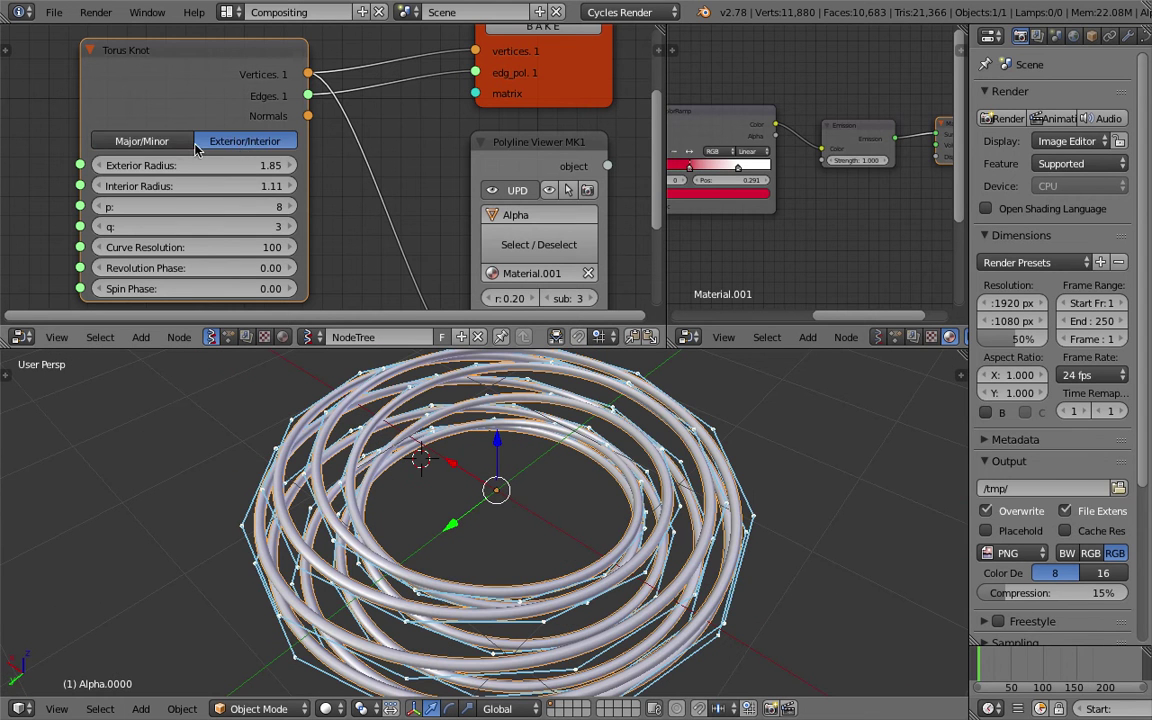
{"action": "left_click", "coordinate": [175, 144]}
Move the Polyline Viewer node closer to the Torus Knot node, below the orange viewer node
{"action": "scroll", "coordinate": [390, 208], "scroll_direction": "down", "scroll_amount": 3}
{"action": "middle_click_drag", "start_coordinate": [403, 213], "coordinate": [383, 208]}
{"action": "middle_click_drag", "start_coordinate": [325, 121], "coordinate": [229, 87]}
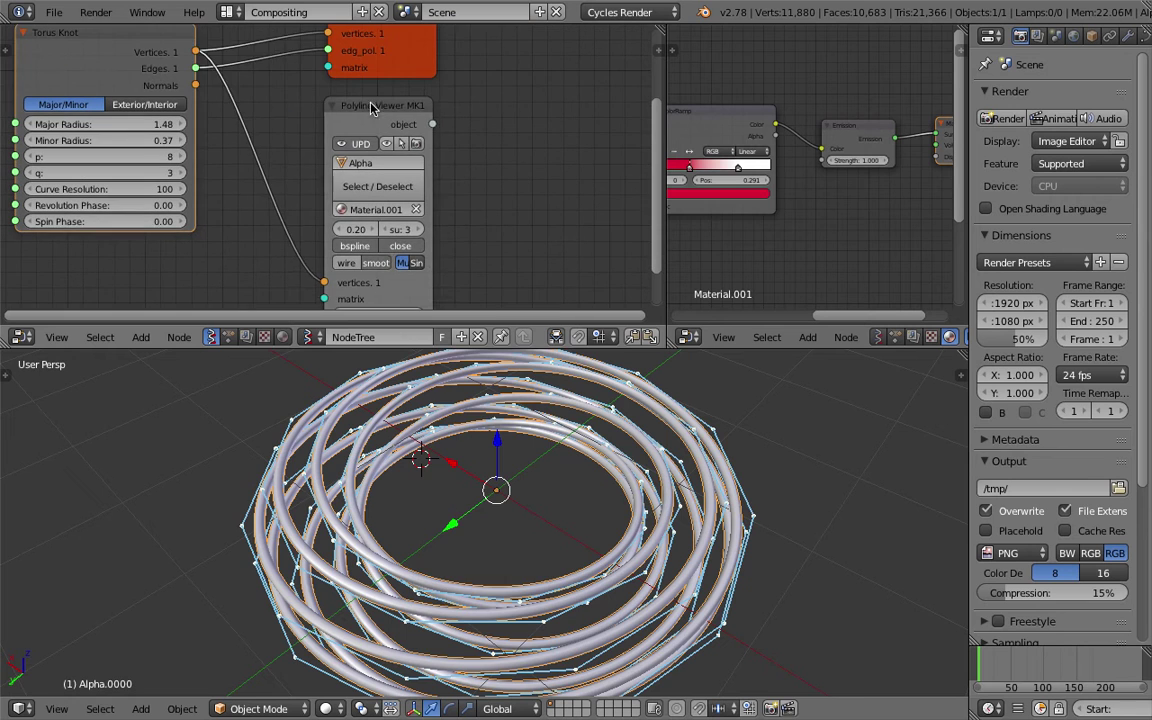
{"action": "left_click_drag", "start_coordinate": [371, 104], "coordinate": [339, 94]}
{"action": "middle_click_drag", "start_coordinate": [602, 488], "coordinate": [429, 483]}
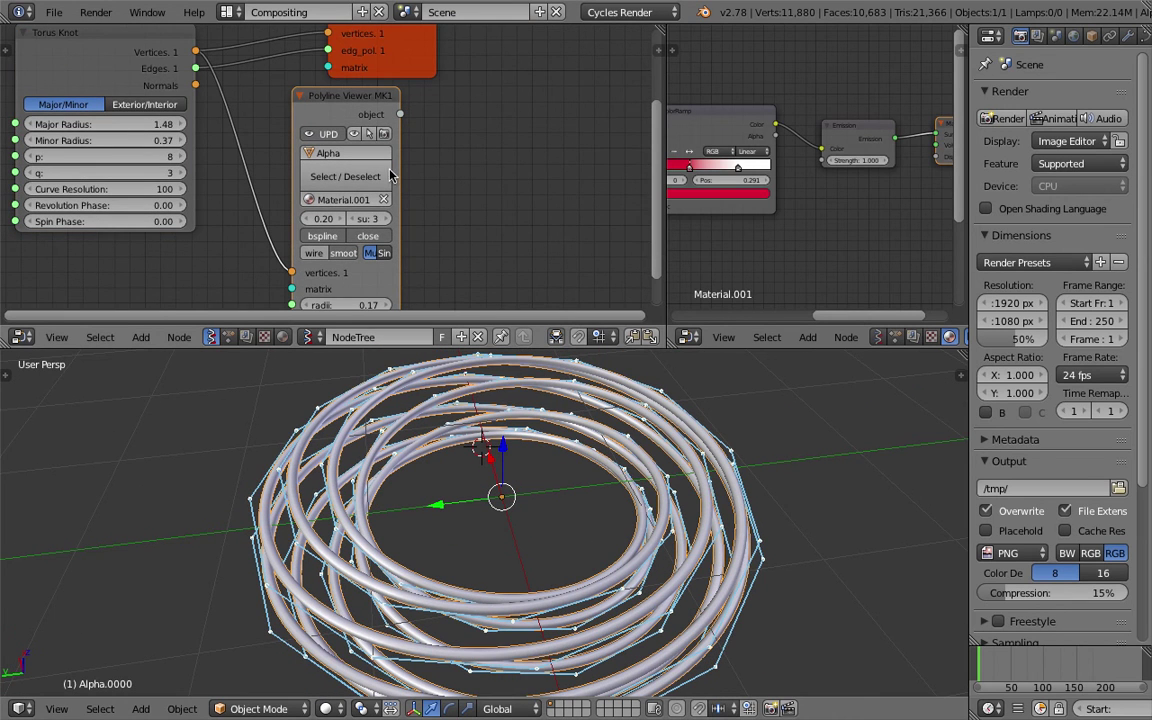
Widen the Properties editor, narrow the Sverchok node editor, and show the Alpha.0000 curve's data settings
{"action": "middle_click_drag", "start_coordinate": [393, 194], "coordinate": [390, 154]}
{"action": "middle_click_drag", "start_coordinate": [441, 233], "coordinate": [408, 237]}
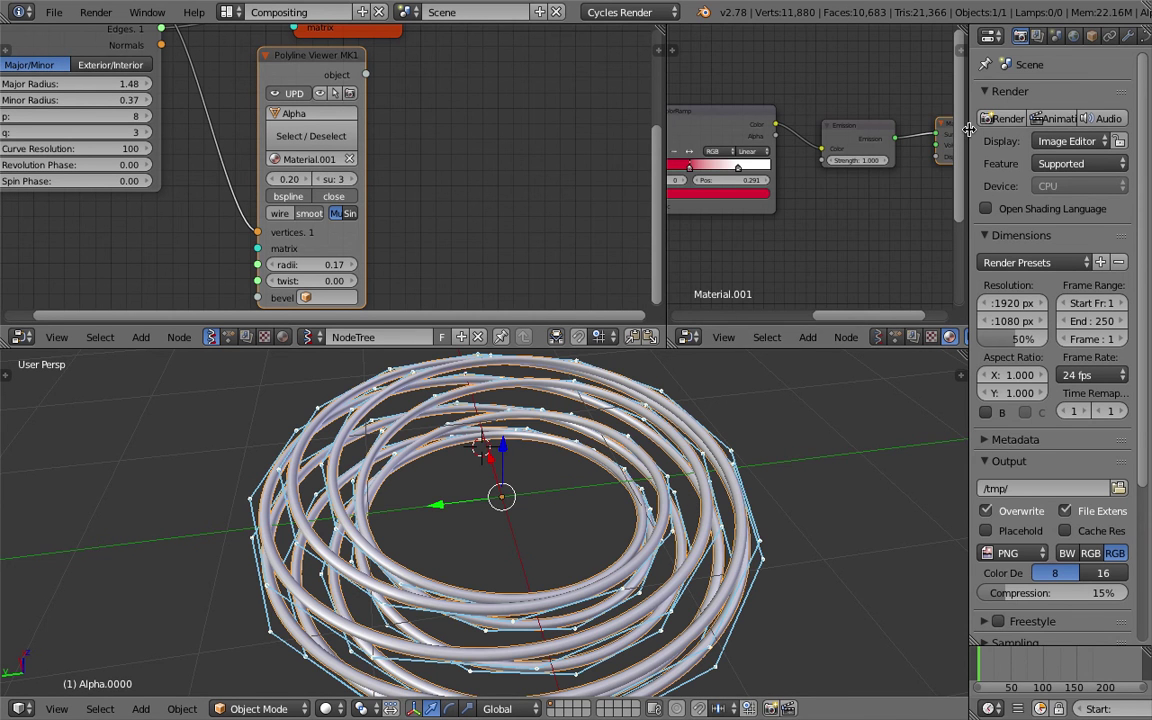
{"action": "left_click_drag", "start_coordinate": [968, 135], "coordinate": [842, 130]}
{"action": "left_click_drag", "start_coordinate": [642, 150], "coordinate": [487, 150]}
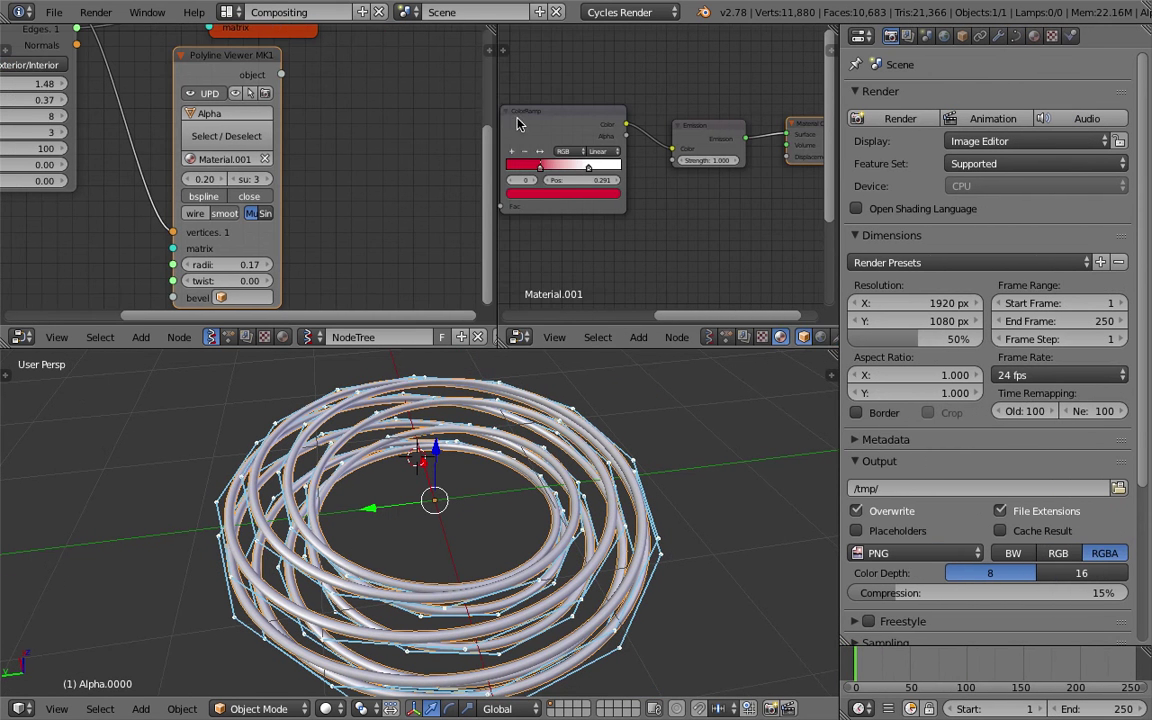
{"action": "left_click", "coordinate": [1015, 35]}
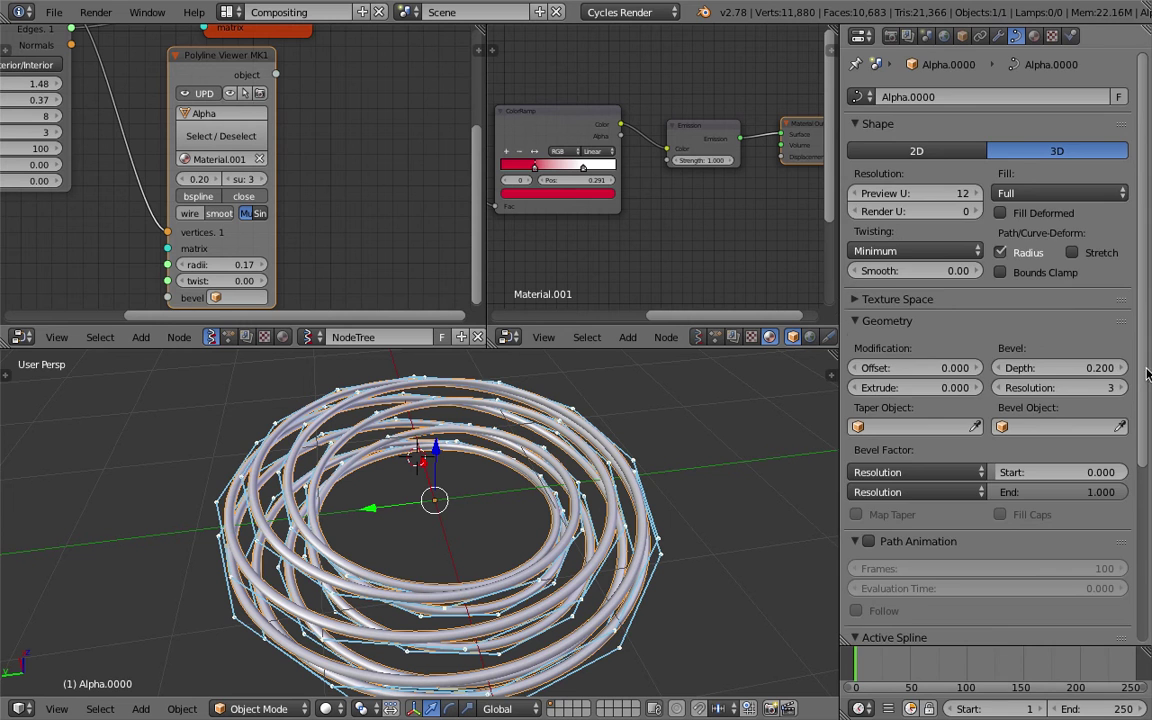
Examine the curve's active spline, custom properties and bevel factor mapping options
{"action": "scroll", "coordinate": [1147, 373], "scroll_direction": "down", "scroll_amount": 5}
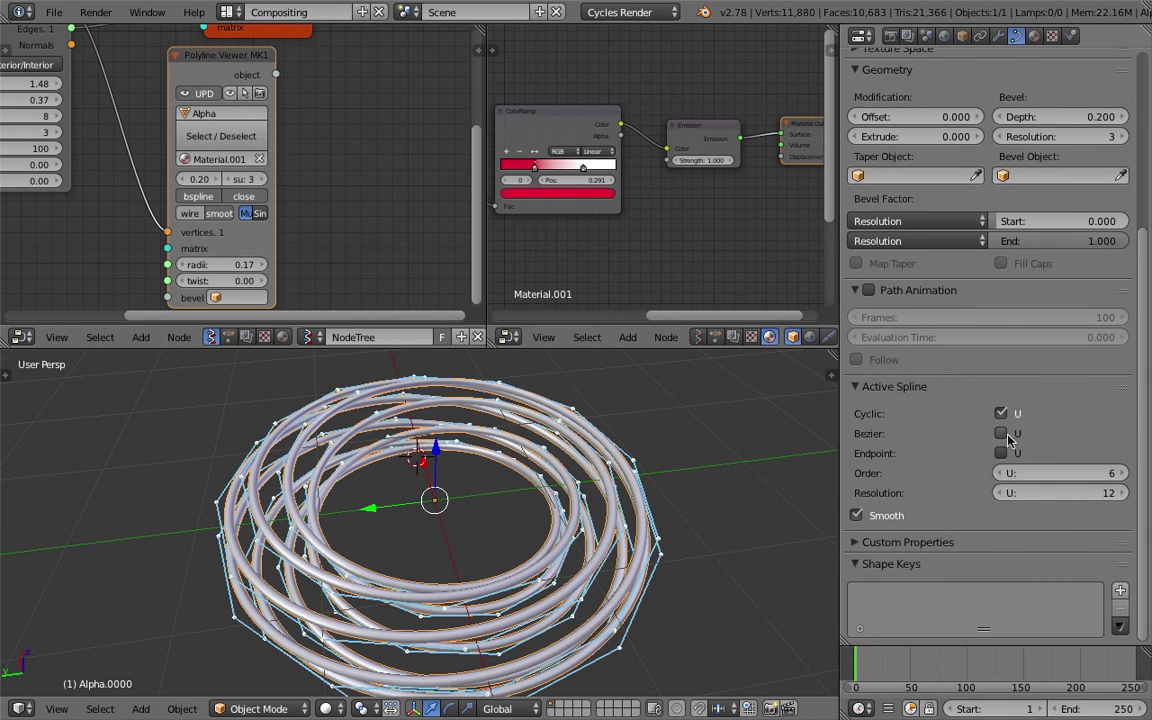
{"action": "left_click", "coordinate": [926, 543]}
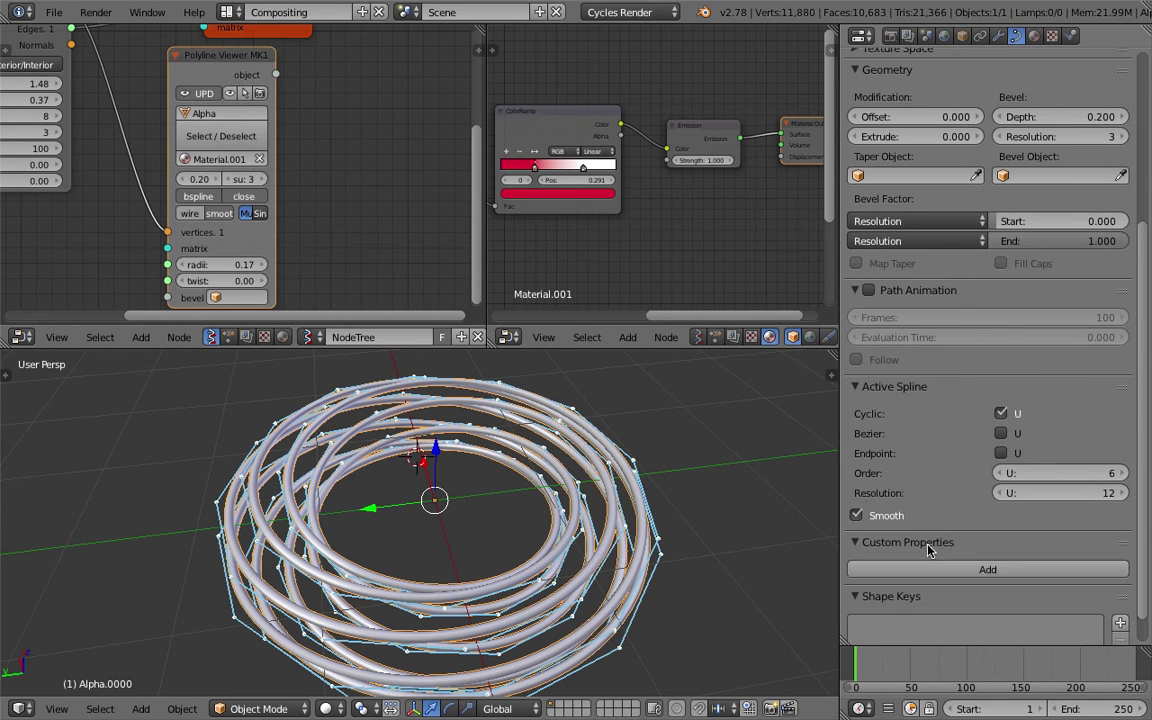
{"action": "left_click", "coordinate": [928, 545]}
{"action": "scroll", "coordinate": [920, 330], "scroll_direction": "up", "scroll_amount": 2}
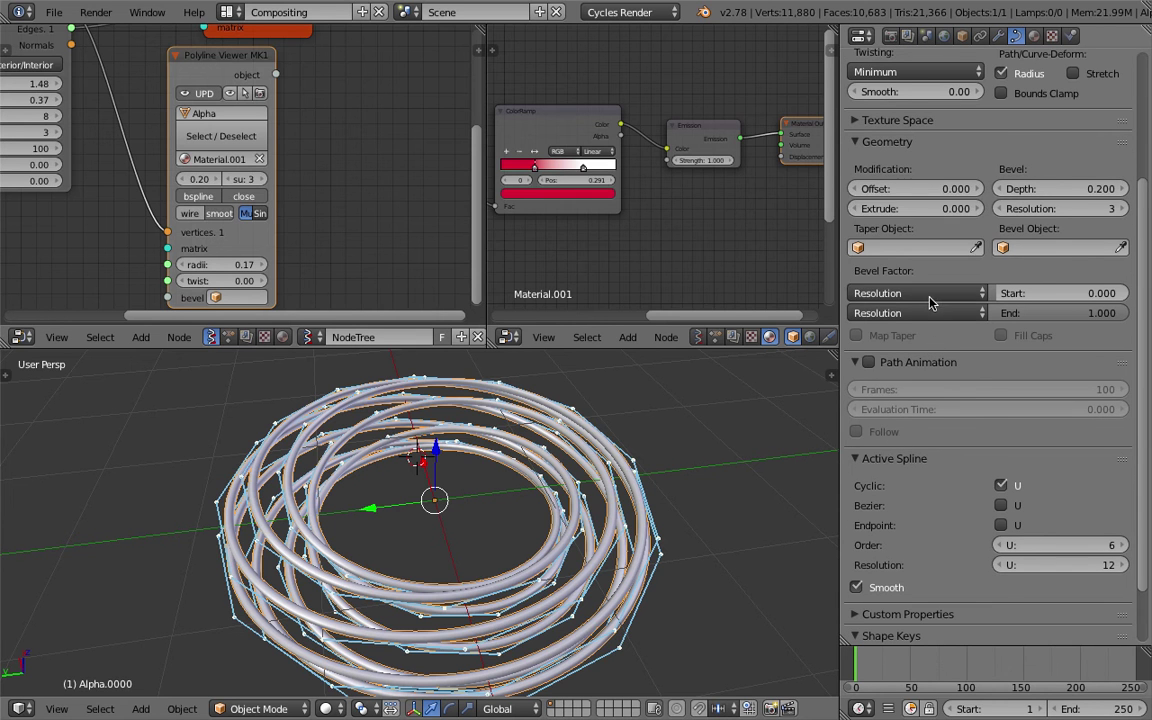
{"action": "left_click", "coordinate": [915, 293]}
{"action": "left_click", "coordinate": [910, 272]}
{"action": "left_click", "coordinate": [966, 315]}
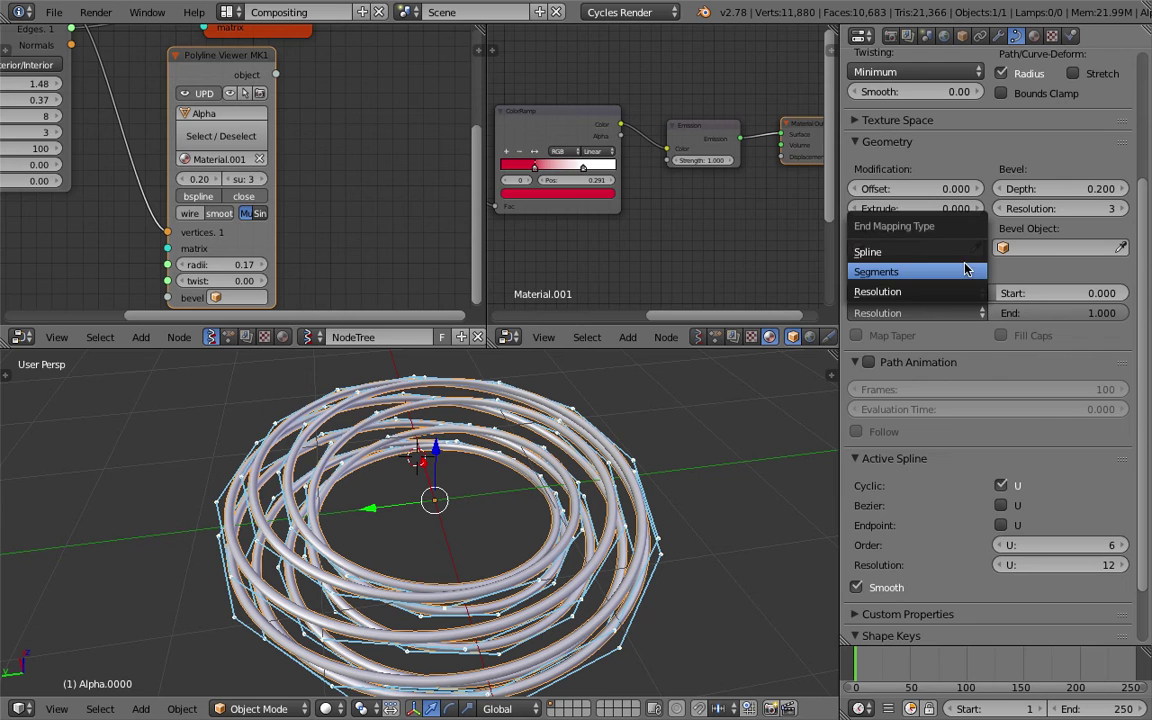
{"action": "scroll", "coordinate": [1010, 342], "scroll_direction": "up", "scroll_amount": 2}
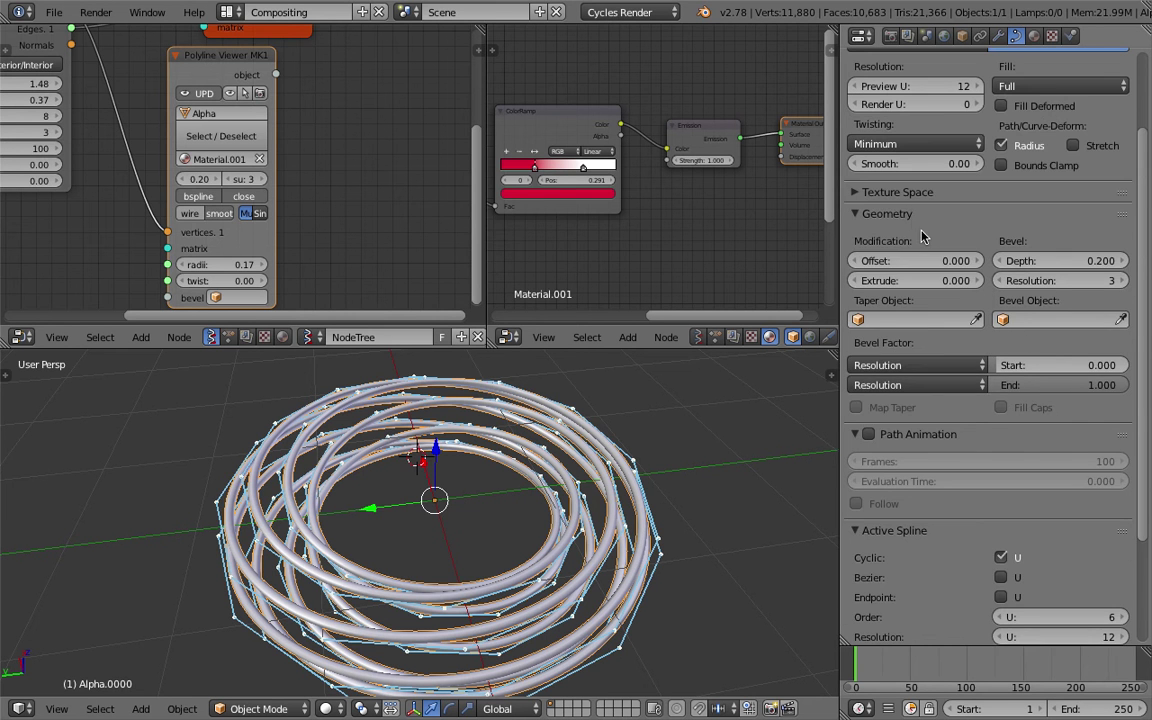
Enable Use UV for mapping in the curve's texture space, try Match Texture Space, and restore Auto Texture Space
{"action": "left_click", "coordinate": [898, 192]}
{"action": "left_click", "coordinate": [1002, 220]}
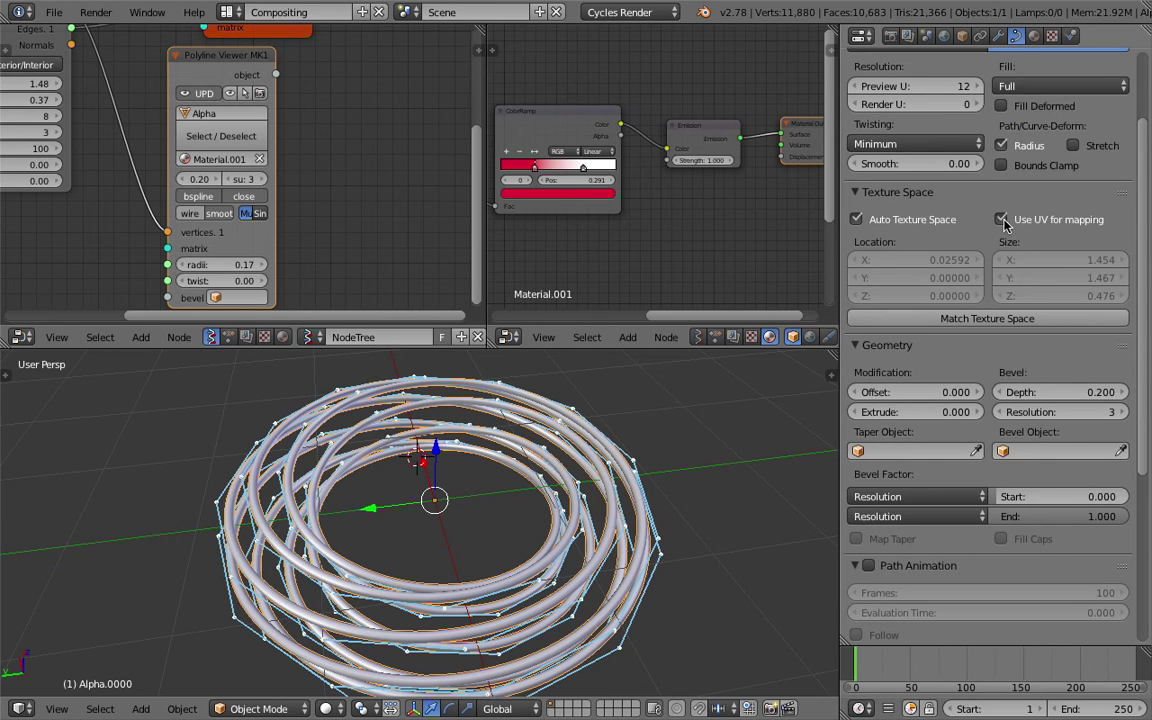
{"action": "left_click", "coordinate": [948, 318]}
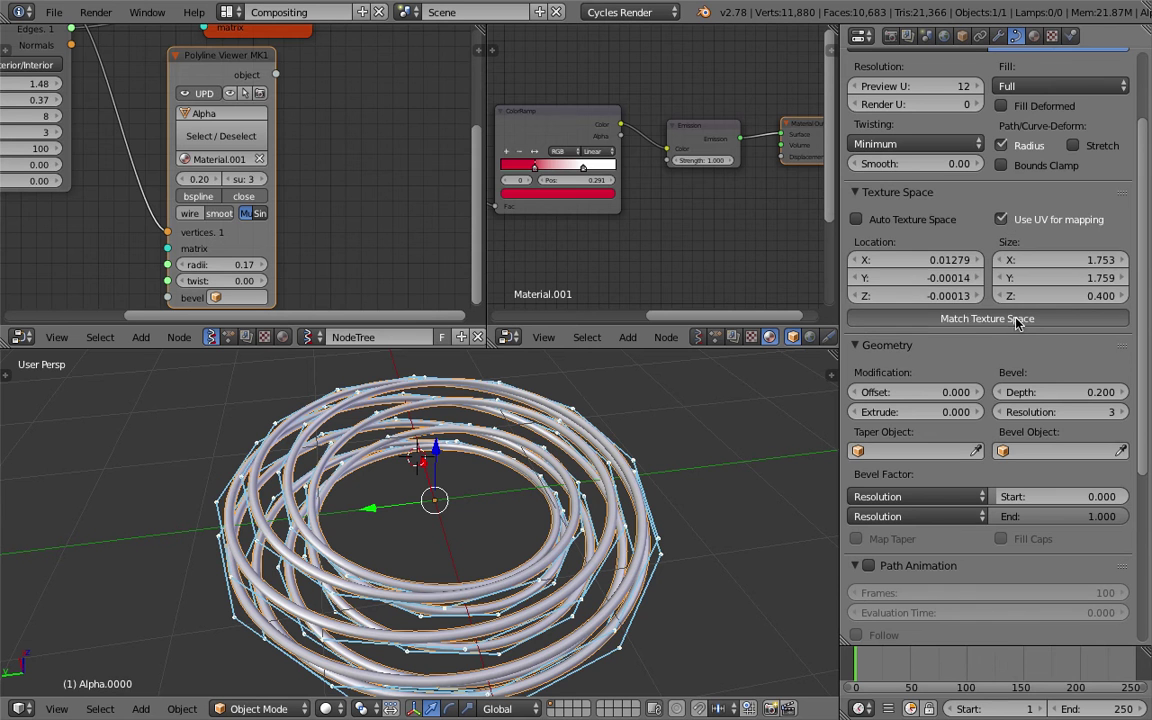
{"action": "left_click", "coordinate": [857, 219]}
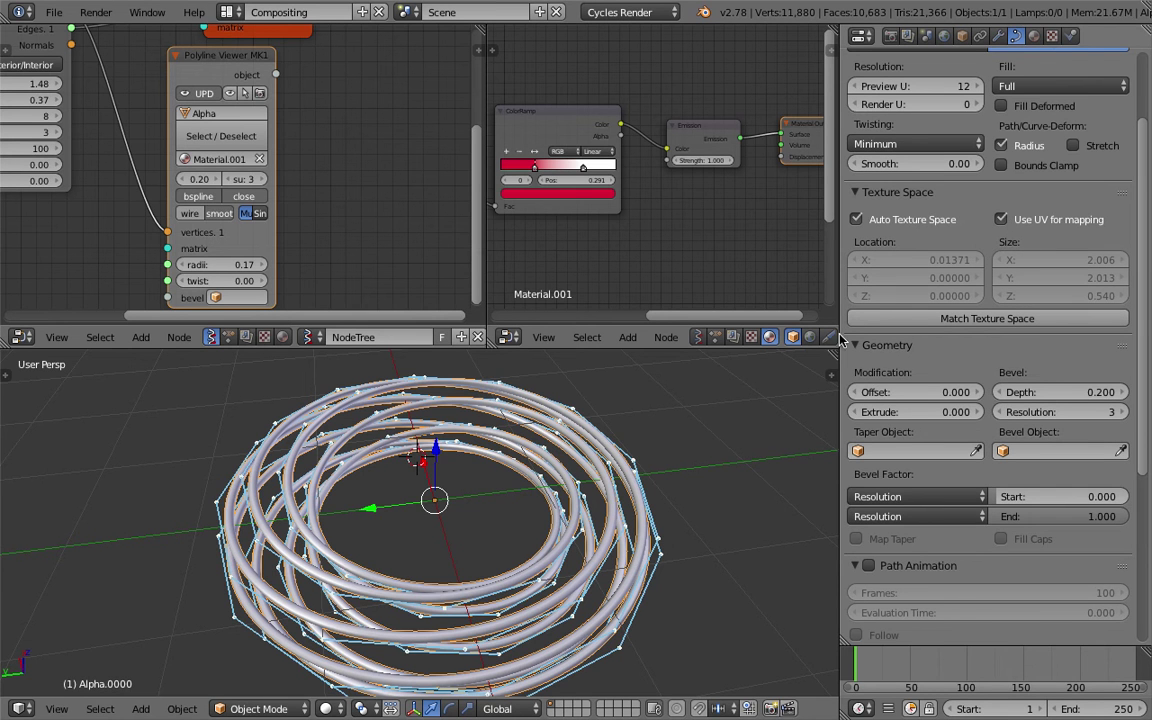
Widen the material node editor, set the Texture Coordinate node's object to the Alpha curve, and move the node away from Mapping
{"action": "middle_click_drag", "start_coordinate": [574, 417], "coordinate": [564, 422]}
{"action": "left_click_drag", "start_coordinate": [487, 138], "coordinate": [277, 145]}
{"action": "middle_click_drag", "start_coordinate": [334, 159], "coordinate": [637, 142]}
{"action": "scroll", "coordinate": [419, 159], "scroll_direction": "up", "scroll_amount": 2}
{"action": "middle_click_drag", "start_coordinate": [419, 159], "coordinate": [470, 130]}
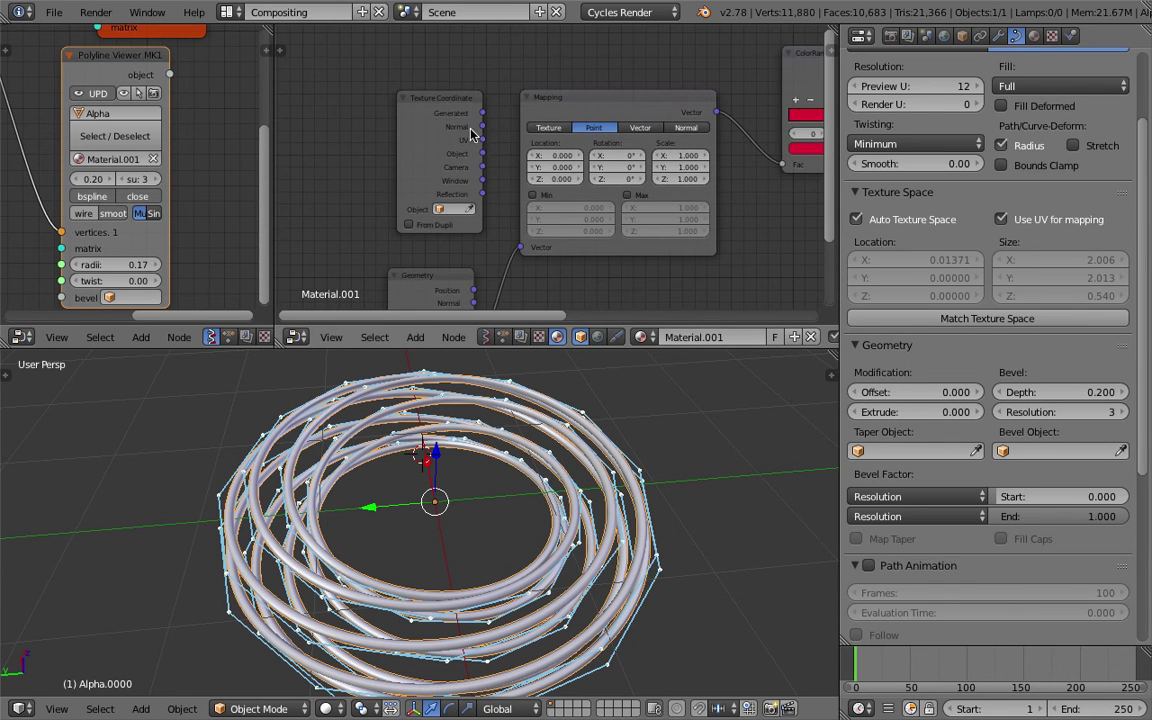
{"action": "scroll", "coordinate": [479, 145], "scroll_direction": "up", "scroll_amount": 1}
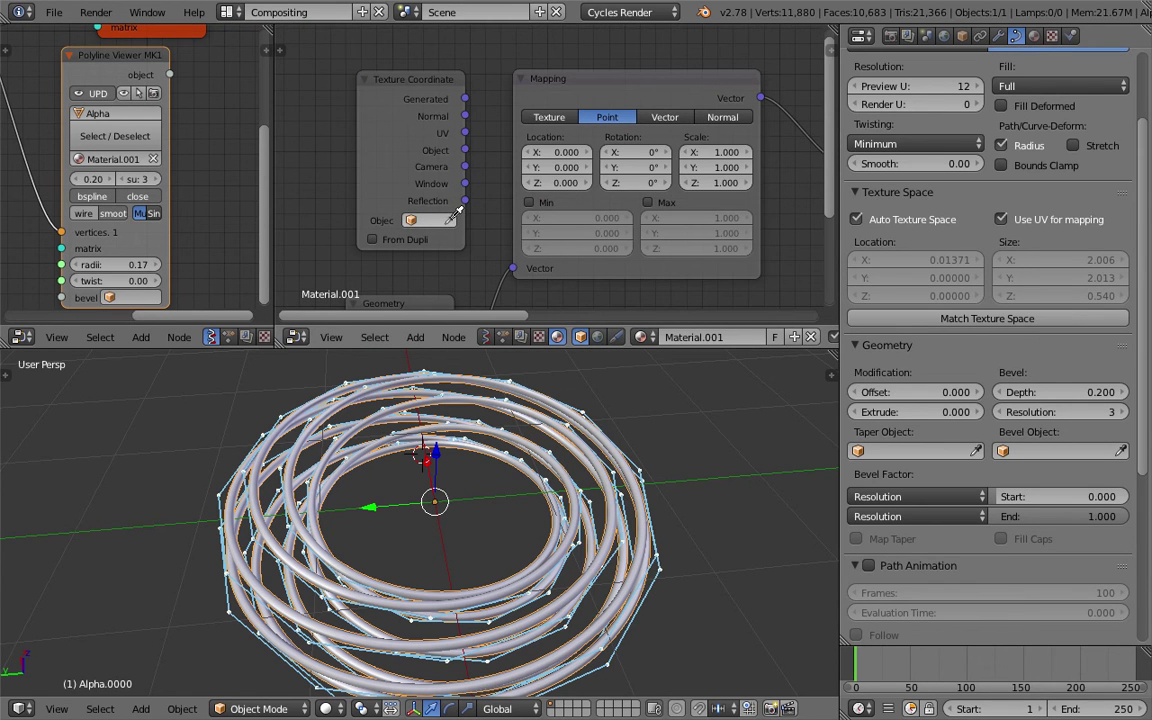
{"action": "left_click", "coordinate": [442, 411]}
{"action": "left_click_drag", "start_coordinate": [367, 130], "coordinate": [349, 120]}
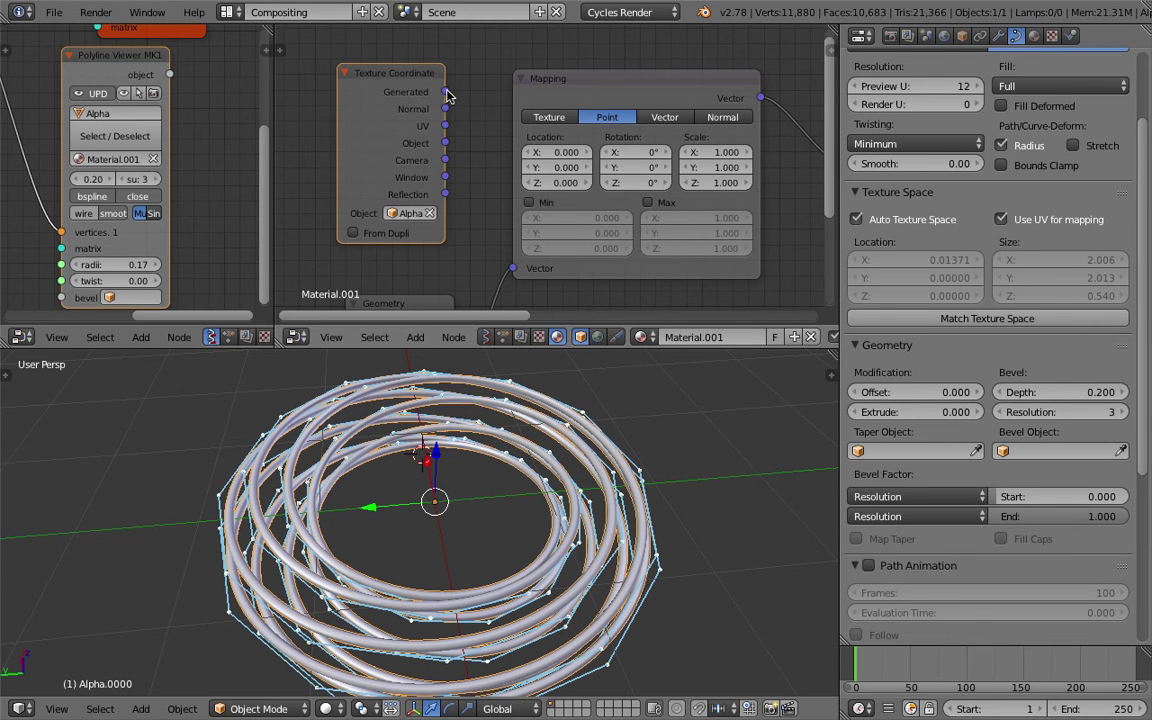
Switch the viewport to Rendered shading and compare the Texture Coordinate's Generated and UV outputs on the Mapping vector, keeping UV
{"action": "mouse_move", "coordinate": [445, 92]}
{"action": "left_mouse_down"}
{"action": "mouse_move", "coordinate": [510, 282]}
{"action": "mouse_move", "coordinate": [512, 268]}
{"action": "left_mouse_up"}
{"action": "left_click", "coordinate": [325, 708]}
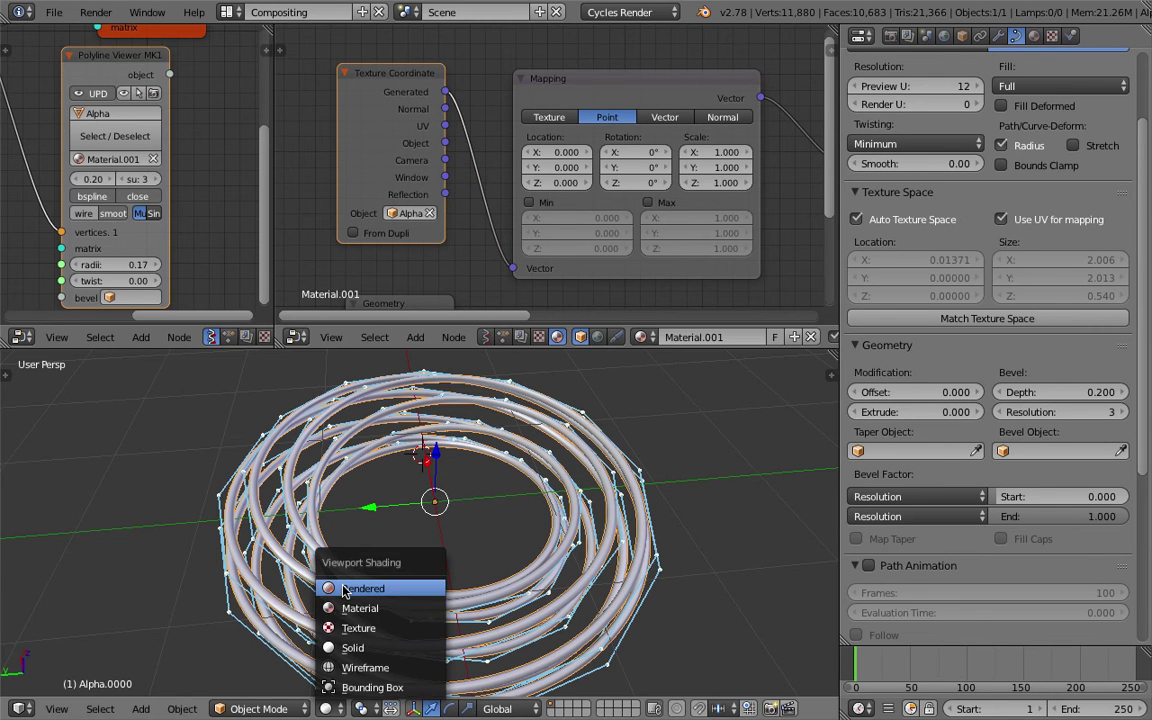
{"action": "left_click", "coordinate": [343, 589]}
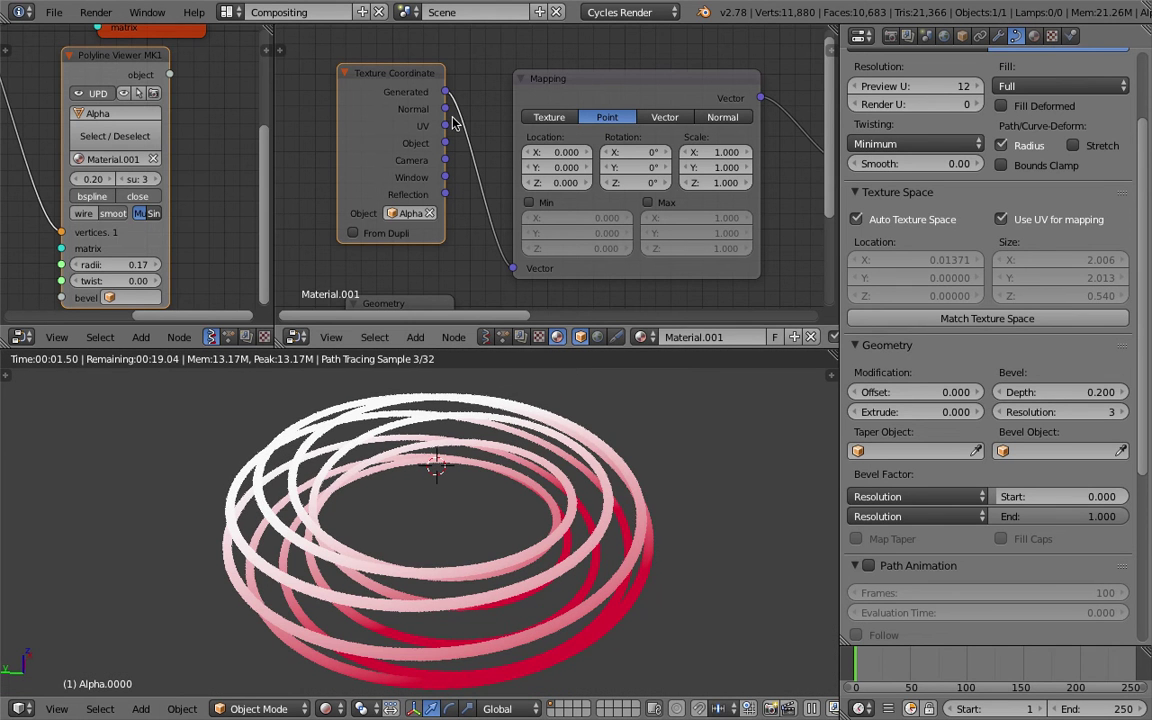
{"action": "left_click_drag", "start_coordinate": [445, 126], "coordinate": [512, 268]}
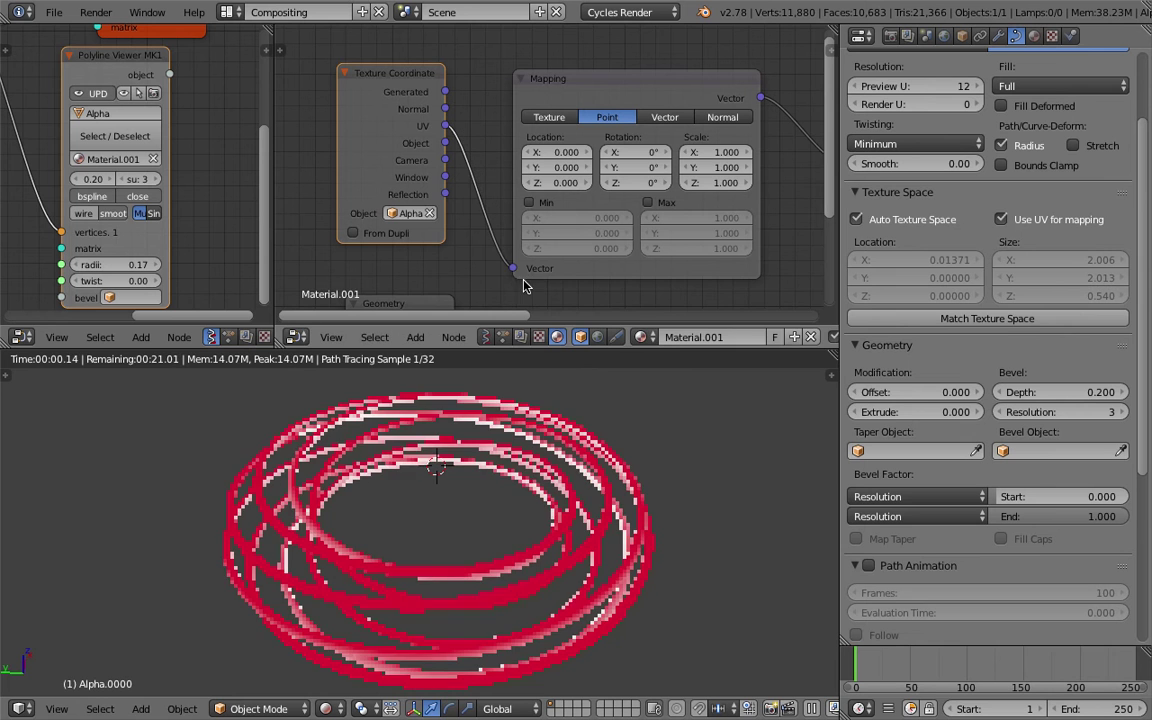
{"action": "middle_click_drag", "start_coordinate": [632, 470], "coordinate": [496, 470]}
Set the ColorRamp's interpolation to Constant and move its white stop to position 0.573
{"action": "middle_click_drag", "start_coordinate": [678, 170], "coordinate": [490, 146]}
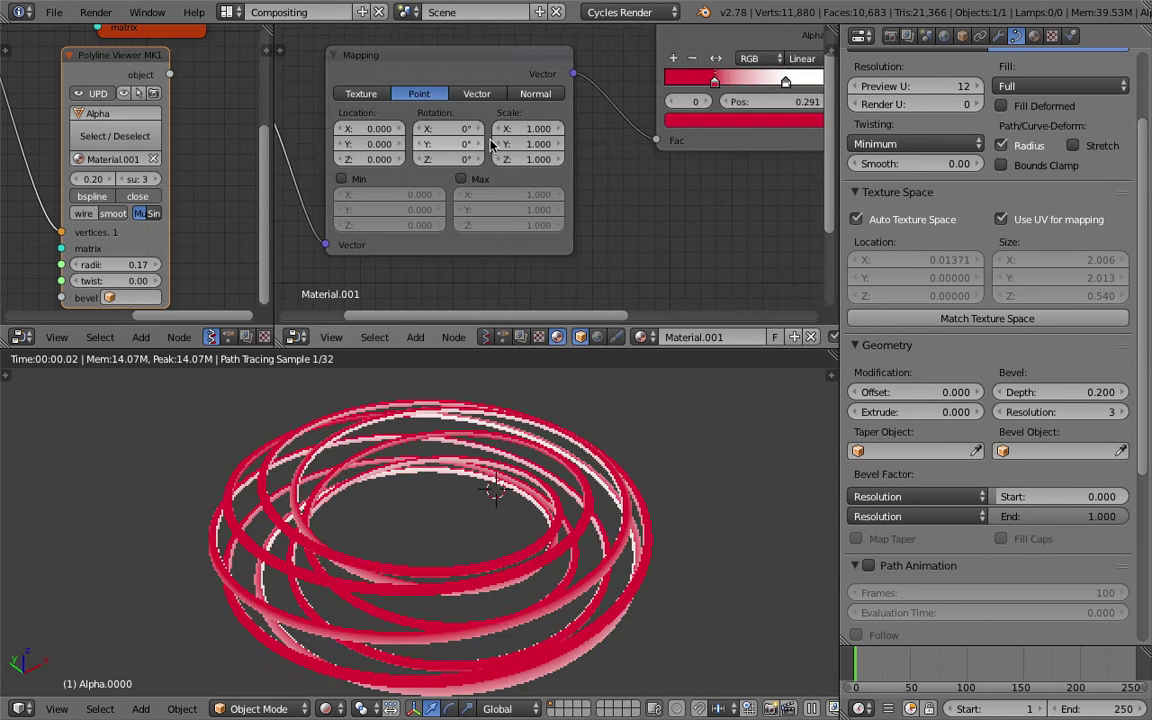
{"action": "scroll", "coordinate": [490, 145], "scroll_direction": "down", "scroll_amount": 1}
{"action": "left_click", "coordinate": [752, 84]}
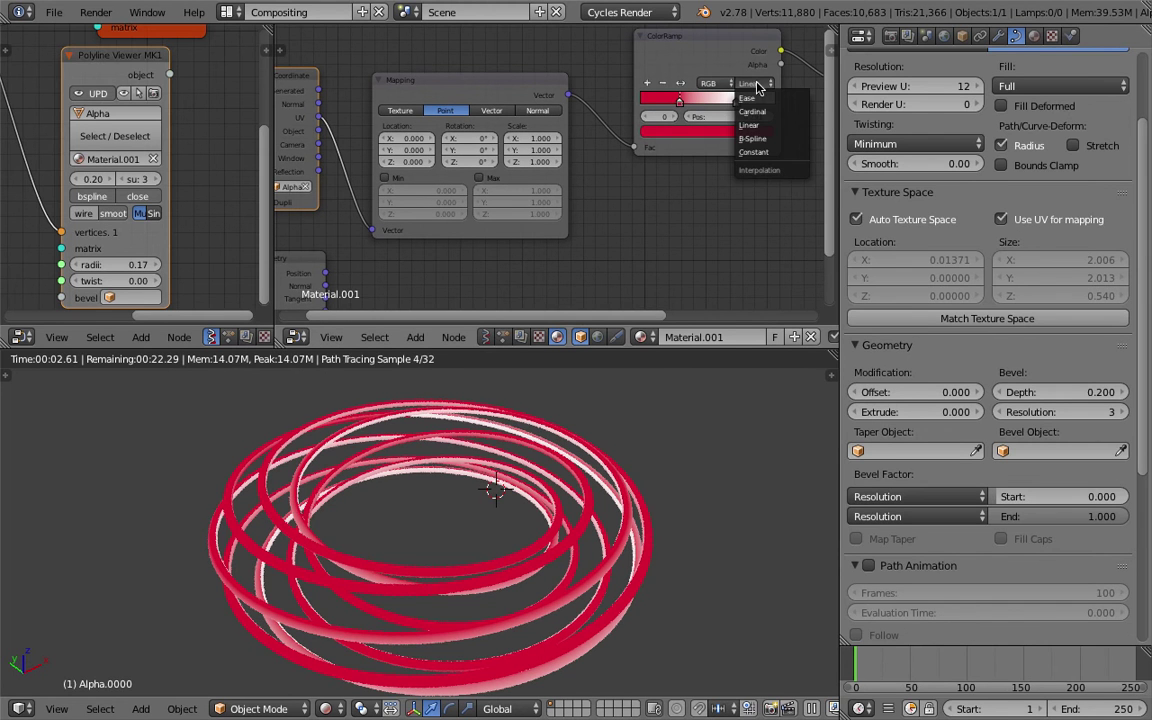
{"action": "left_click", "coordinate": [775, 152]}
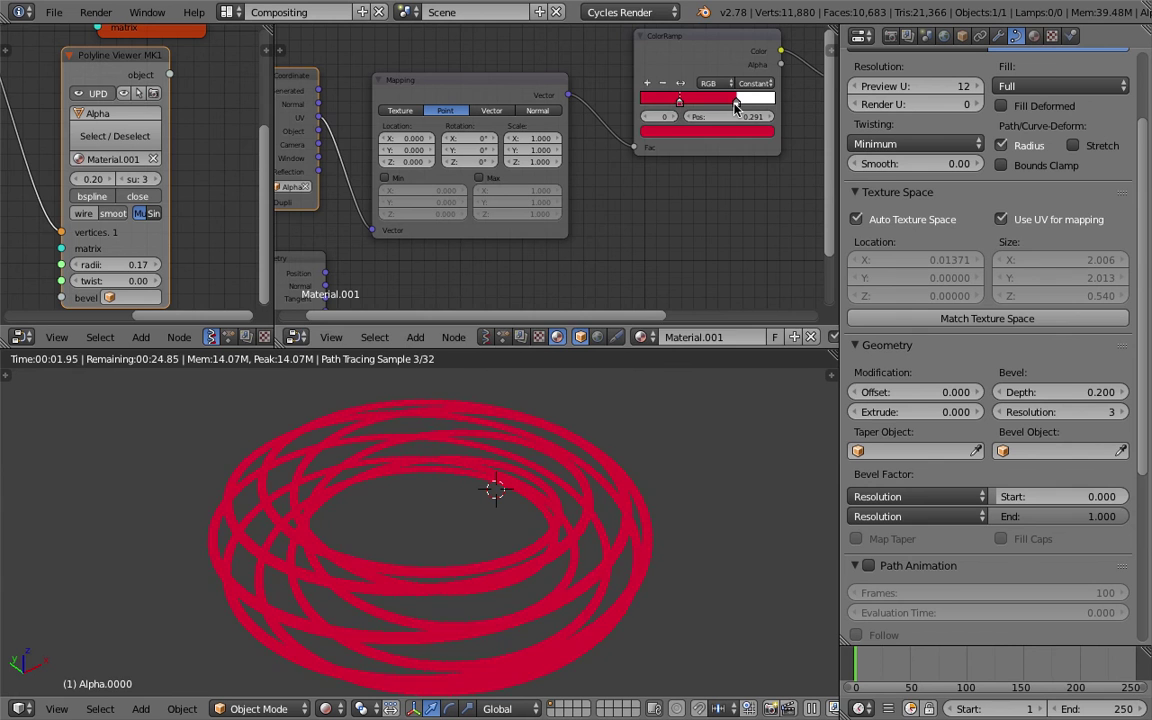
{"action": "left_click_drag", "start_coordinate": [734, 105], "coordinate": [697, 99]}
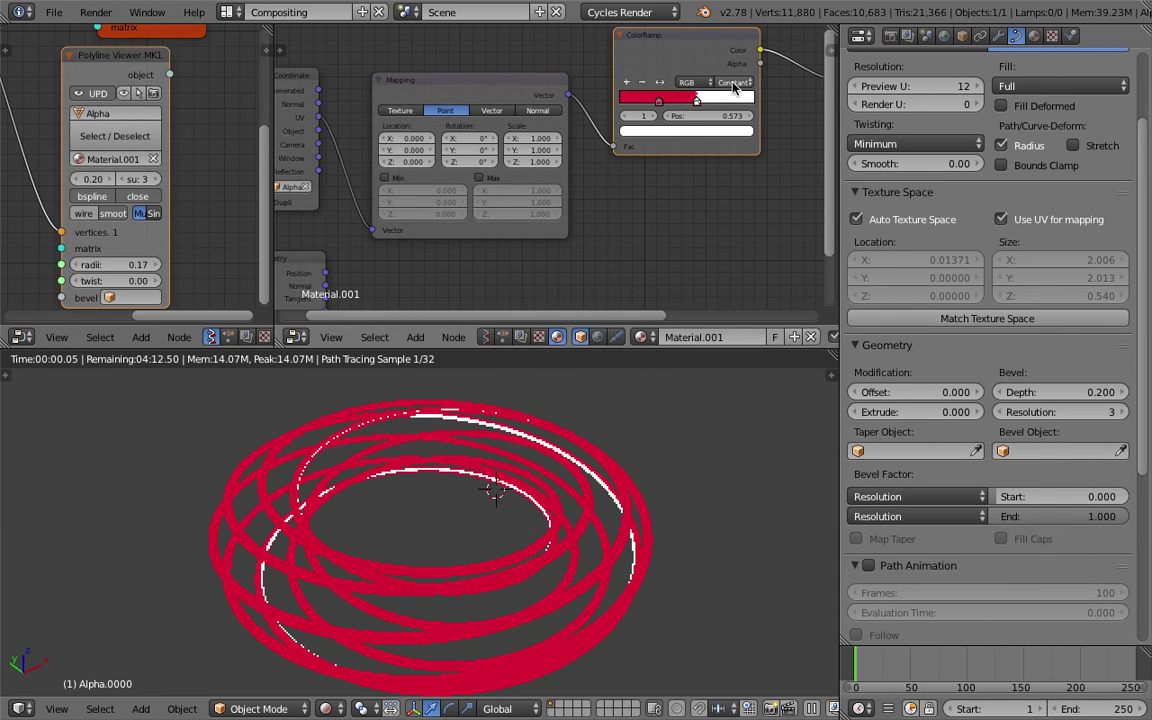
Check the knot's colour bands from a higher angle and set the ColorRamp's interpolation back to Linear
{"action": "left_click", "coordinate": [733, 84]}
{"action": "middle_click_drag", "start_coordinate": [617, 428], "coordinate": [453, 533]}
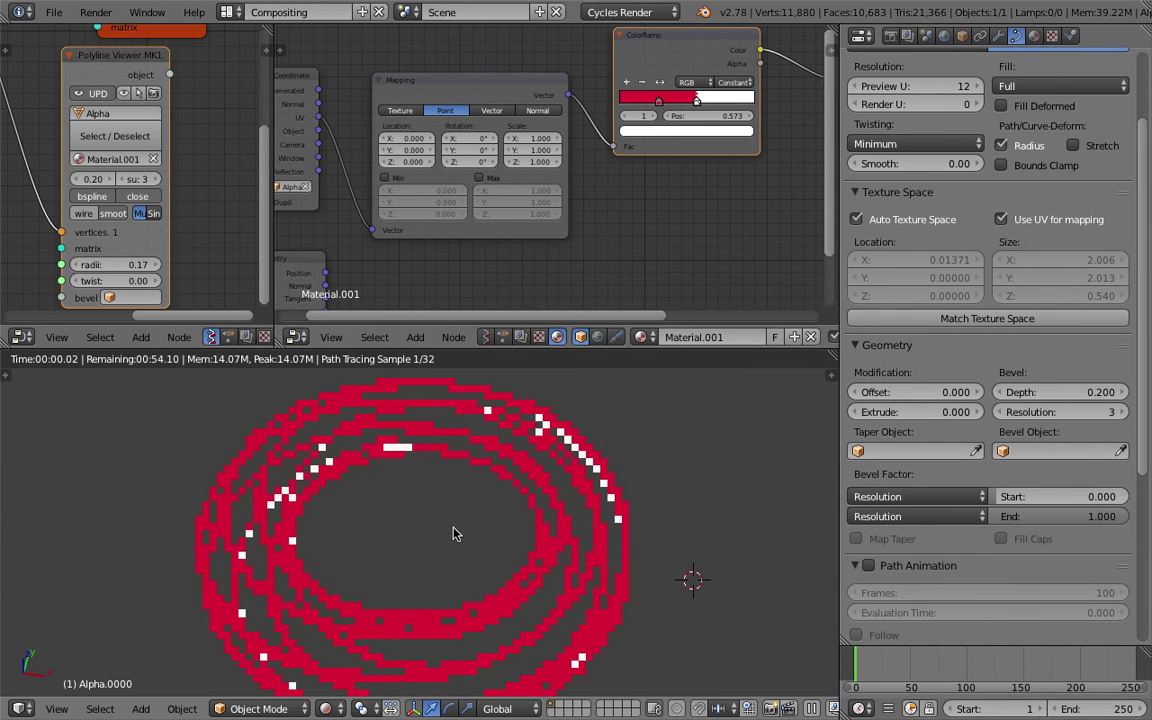
{"action": "left_click", "coordinate": [735, 82]}
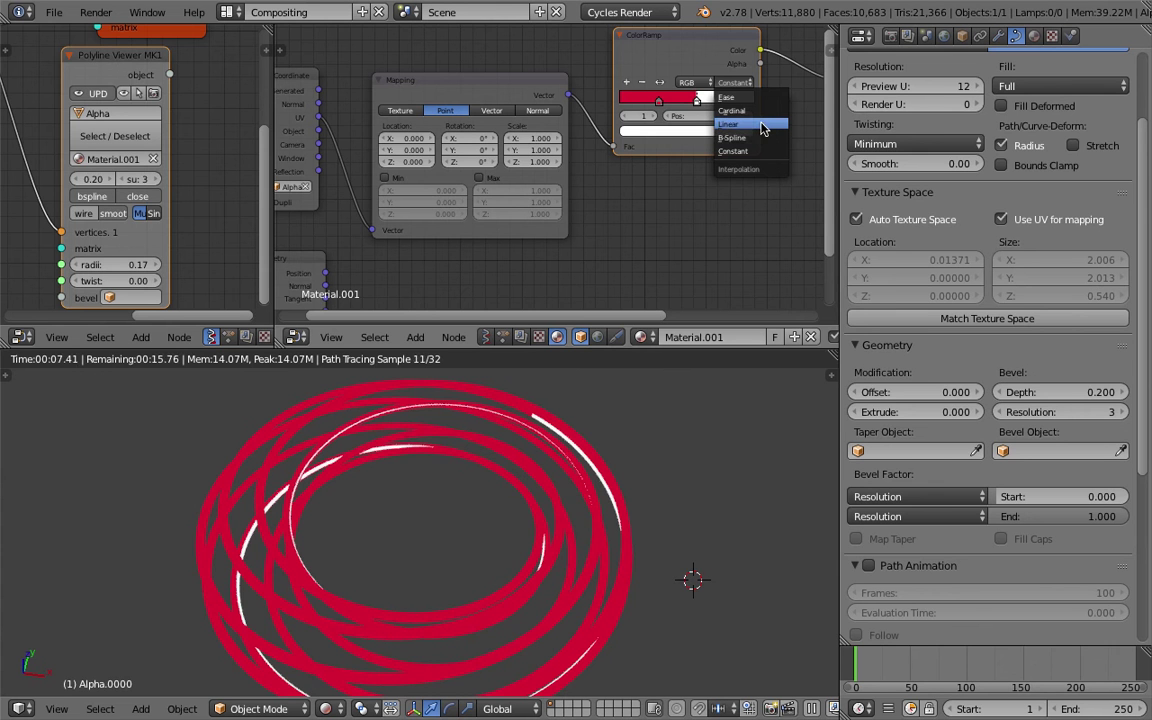
{"action": "left_click", "coordinate": [762, 126]}
Move the Geometry node closer to Texture Coordinate and try its Parametric output on the Mapping vector, inspecting the rendered tubes
{"action": "middle_click_drag", "start_coordinate": [605, 190], "coordinate": [733, 168]}
{"action": "middle_click_drag", "start_coordinate": [650, 494], "coordinate": [606, 439]}
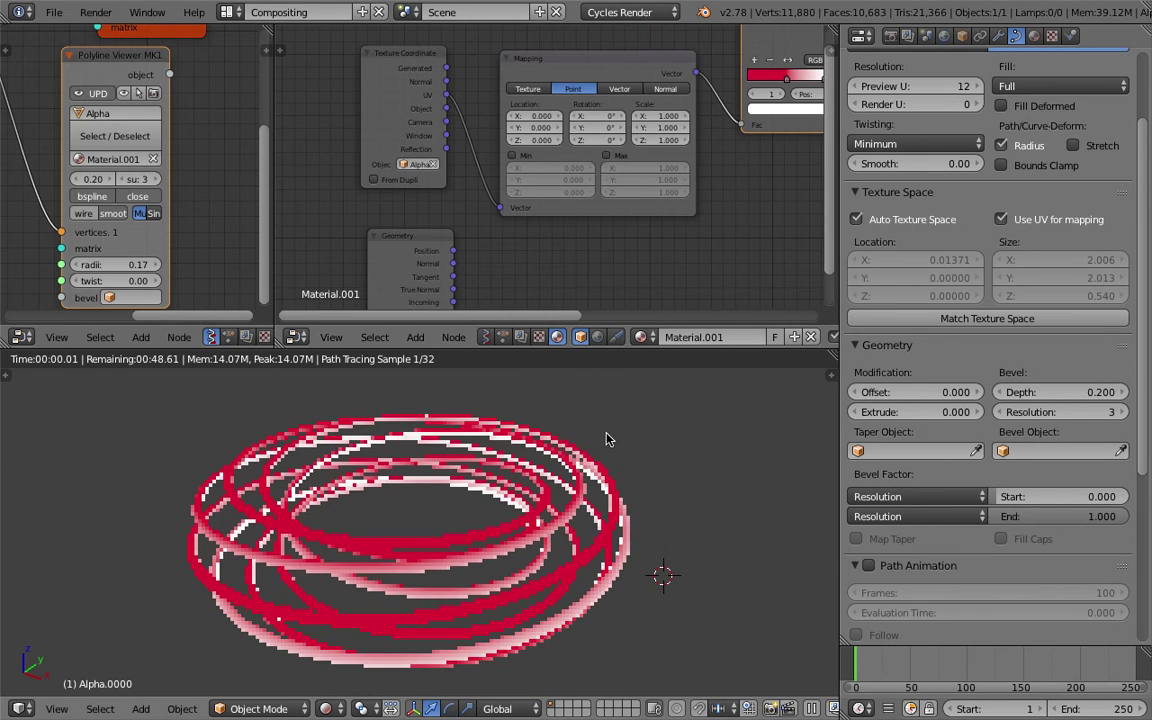
{"action": "scroll", "coordinate": [455, 172], "scroll_direction": "up", "scroll_amount": 2}
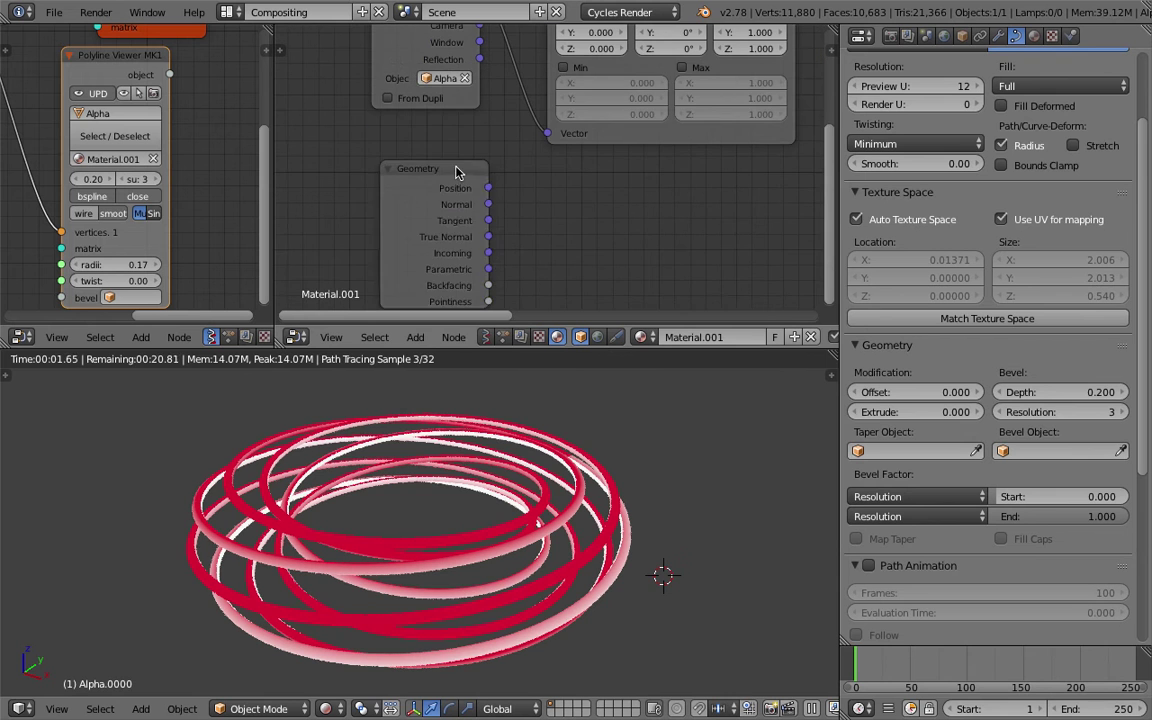
{"action": "left_click_drag", "start_coordinate": [455, 172], "coordinate": [443, 134]}
{"action": "left_click_drag", "start_coordinate": [477, 232], "coordinate": [547, 133]}
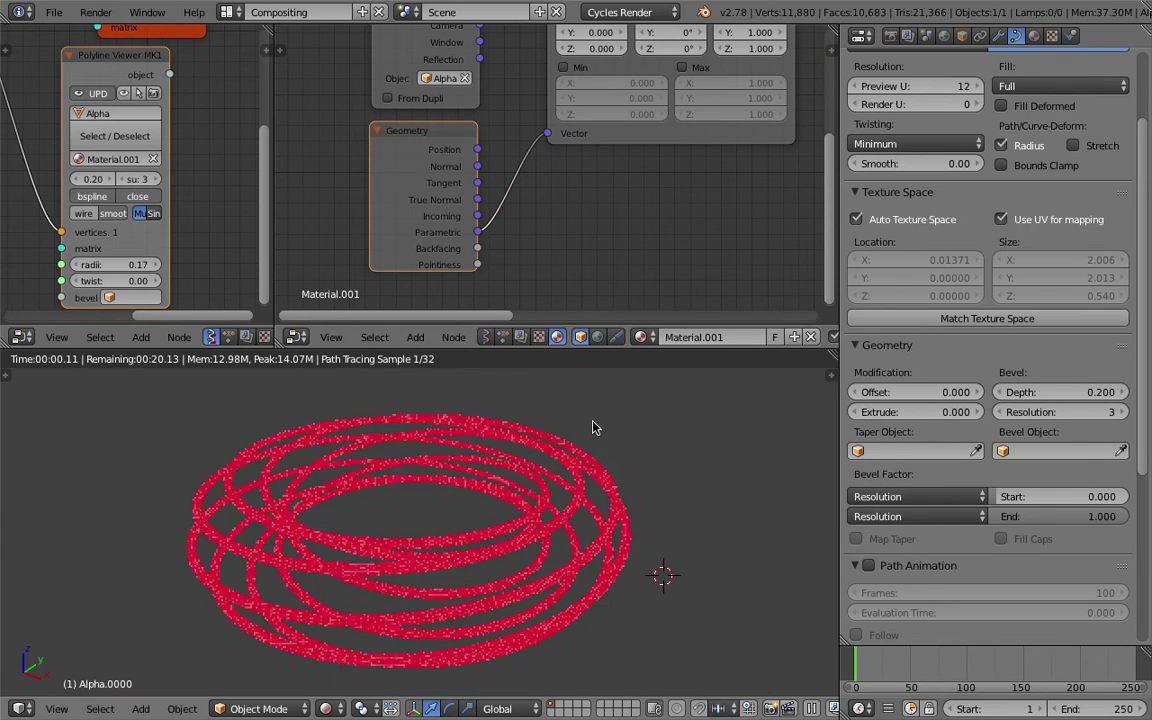
{"action": "scroll", "coordinate": [594, 430], "scroll_direction": "up", "scroll_amount": 5}
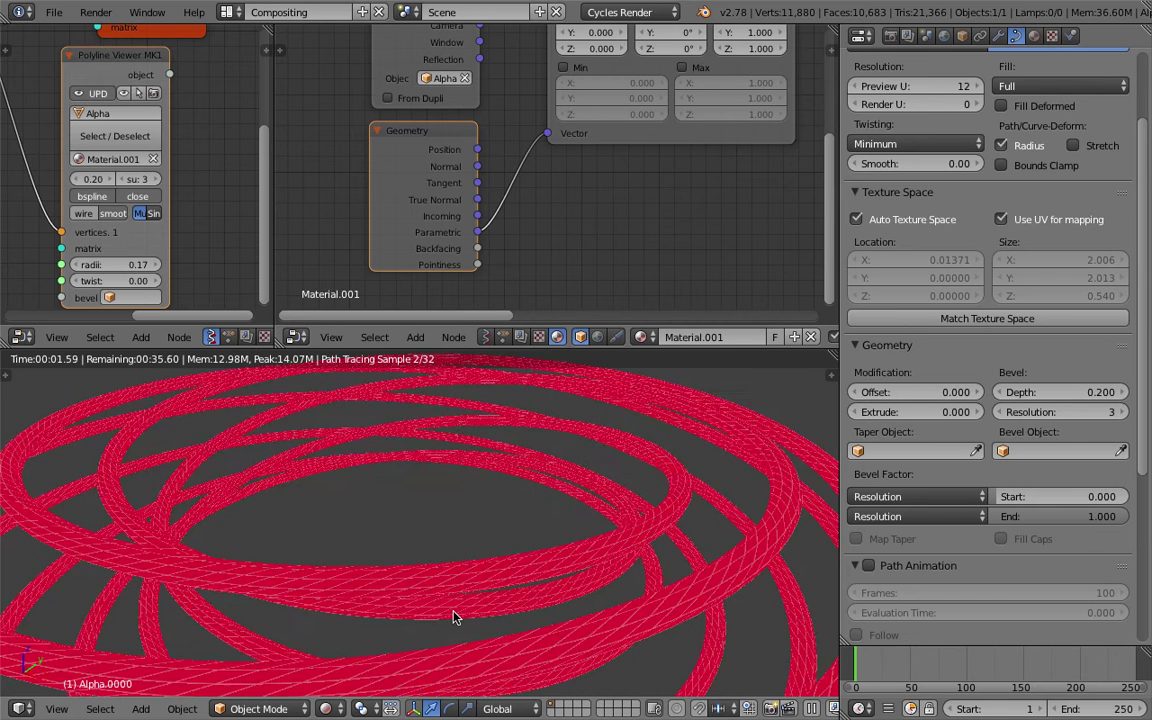
{"action": "scroll", "coordinate": [470, 555], "scroll_direction": "down", "scroll_amount": 5}
{"action": "scroll", "coordinate": [430, 597], "scroll_direction": "up", "scroll_amount": 5}
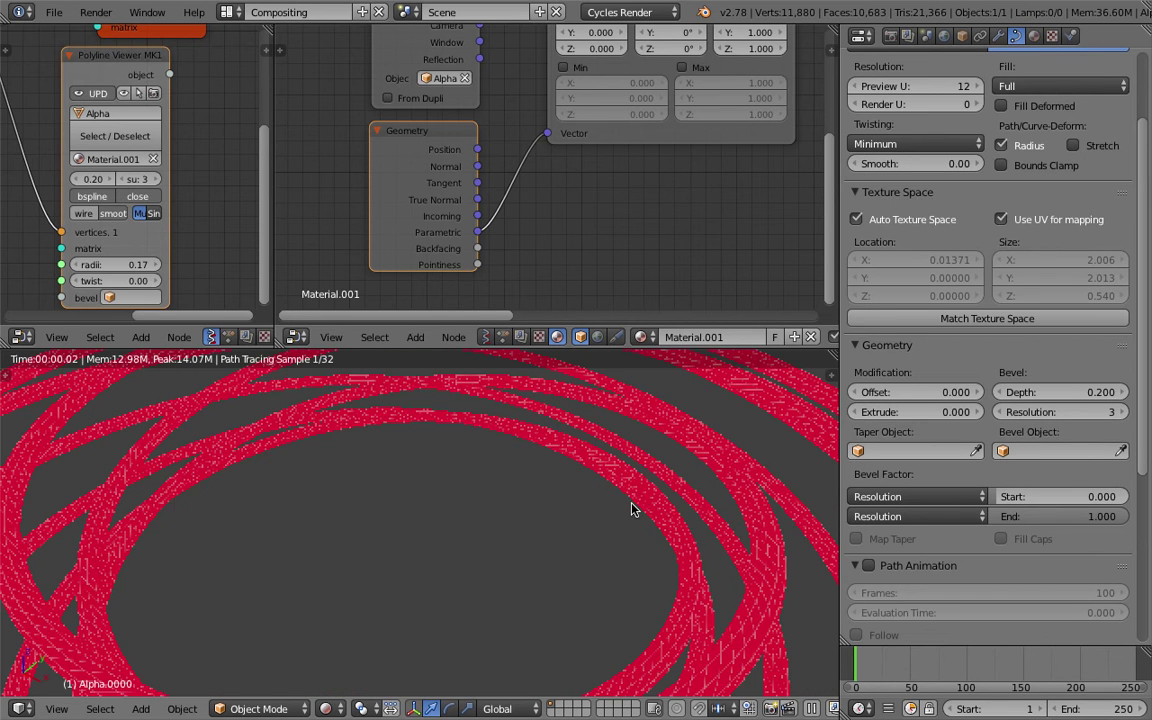
{"action": "scroll", "coordinate": [730, 630], "scroll_direction": "down", "scroll_amount": 5}
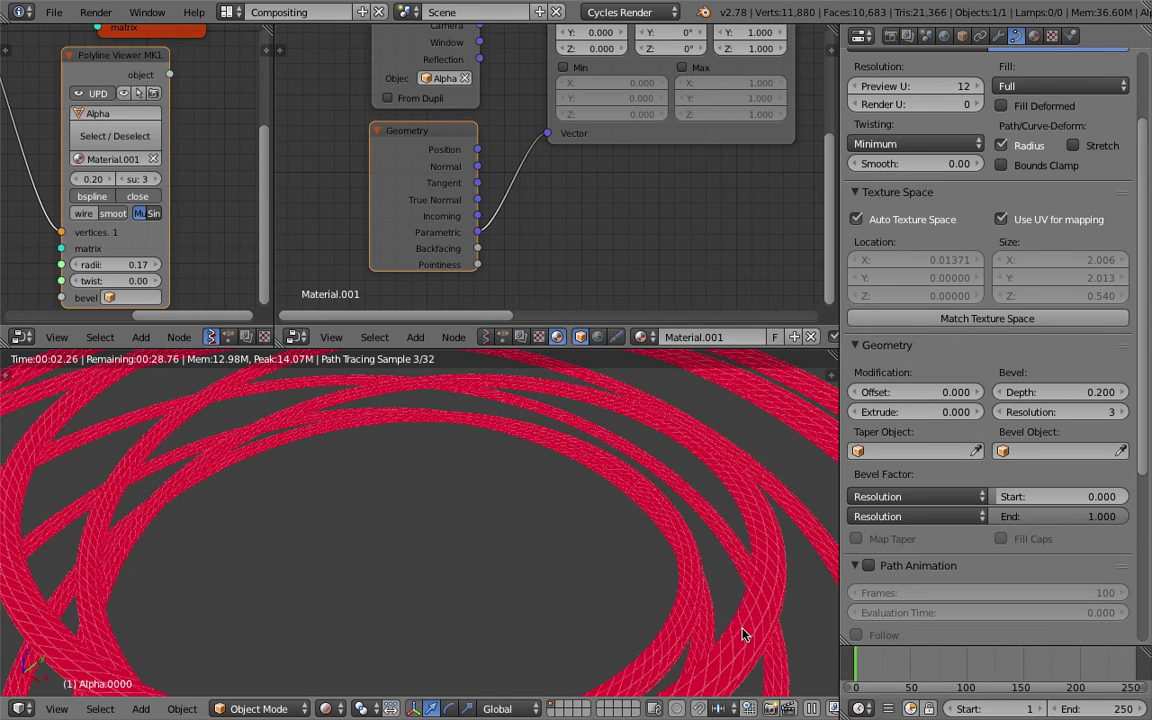
{"action": "scroll", "coordinate": [561, 171], "scroll_direction": "down", "scroll_amount": 1}
Reconnect the Texture Coordinate's UV output to the Mapping vector and check the rendered knot from another angle
{"action": "middle_click_drag", "start_coordinate": [602, 171], "coordinate": [542, 214]}
{"action": "scroll", "coordinate": [514, 289], "scroll_direction": "down", "scroll_amount": 2}
{"action": "middle_click_drag", "start_coordinate": [447, 125], "coordinate": [432, 190]}
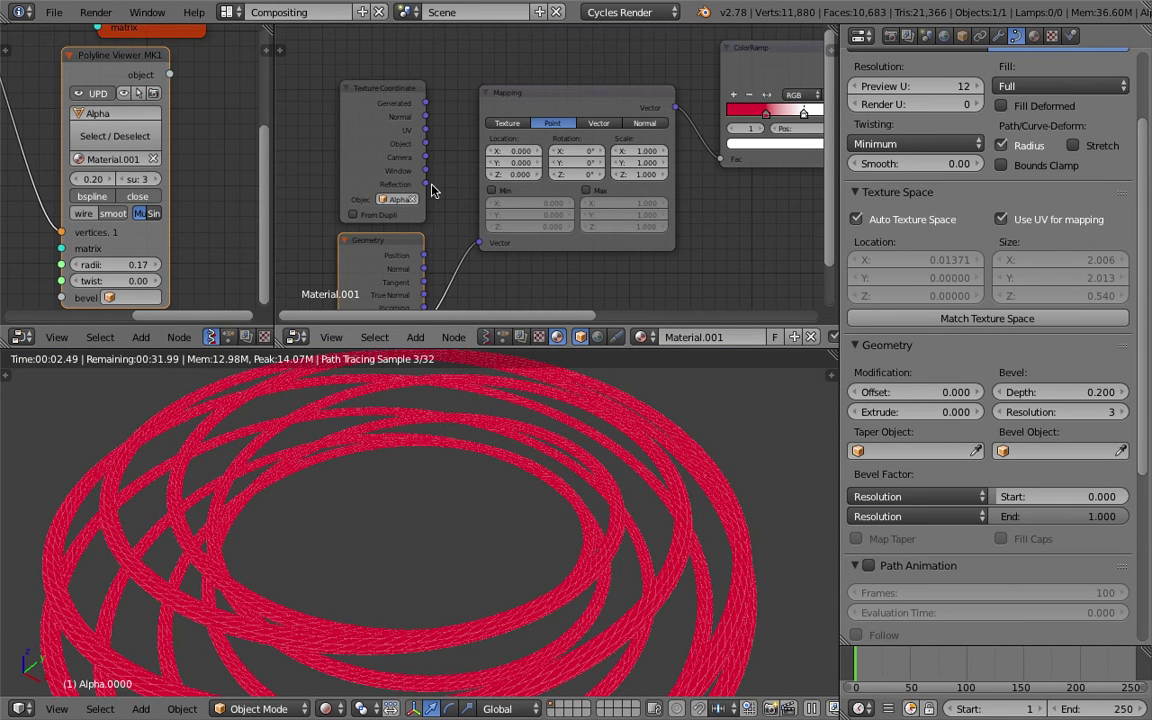
{"action": "left_click_drag", "start_coordinate": [425, 130], "coordinate": [481, 243]}
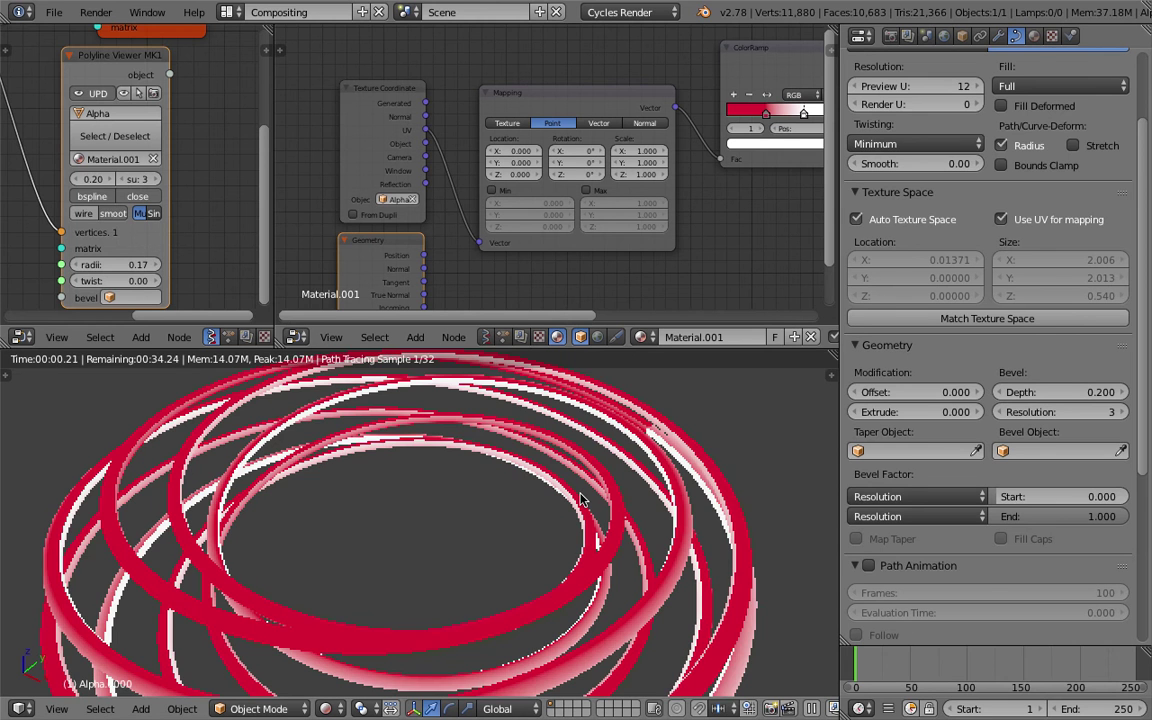
{"action": "middle_click_drag", "start_coordinate": [580, 497], "coordinate": [530, 468]}
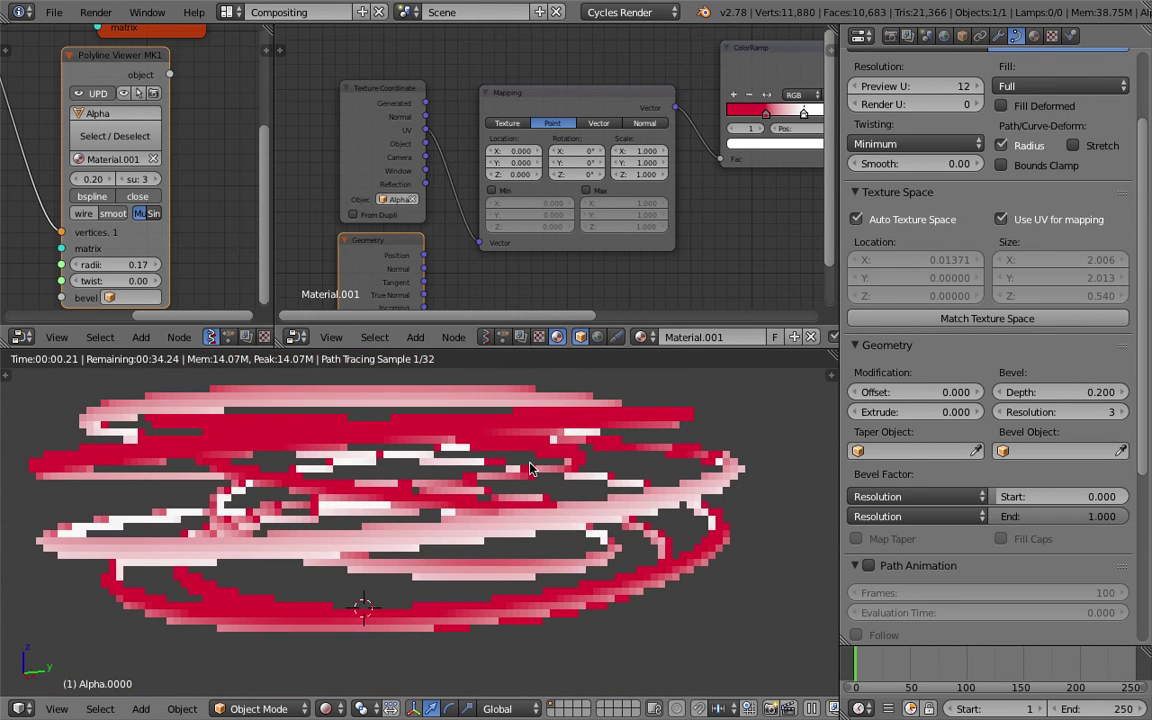
{"action": "scroll", "coordinate": [530, 468], "scroll_direction": "down", "scroll_amount": 3}
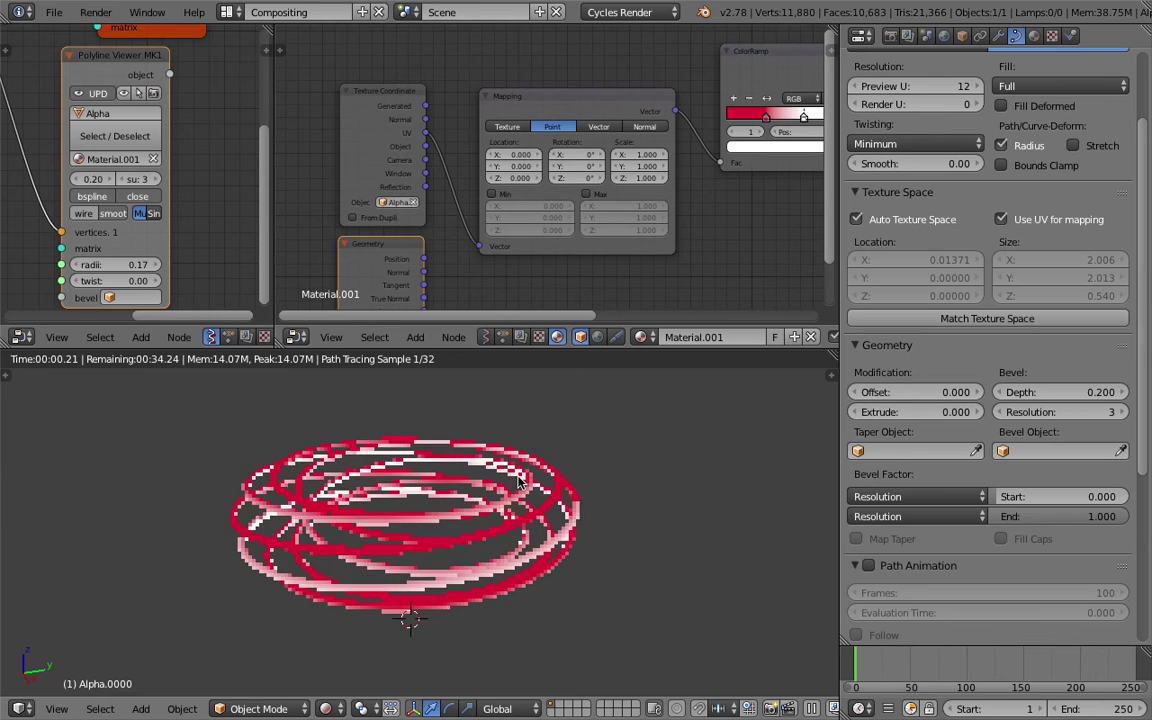
Widen the Sverchok node editor and move the Polyline Viewer node up, closer to the Torus Knot node
{"action": "left_click_drag", "start_coordinate": [269, 183], "coordinate": [607, 181]}
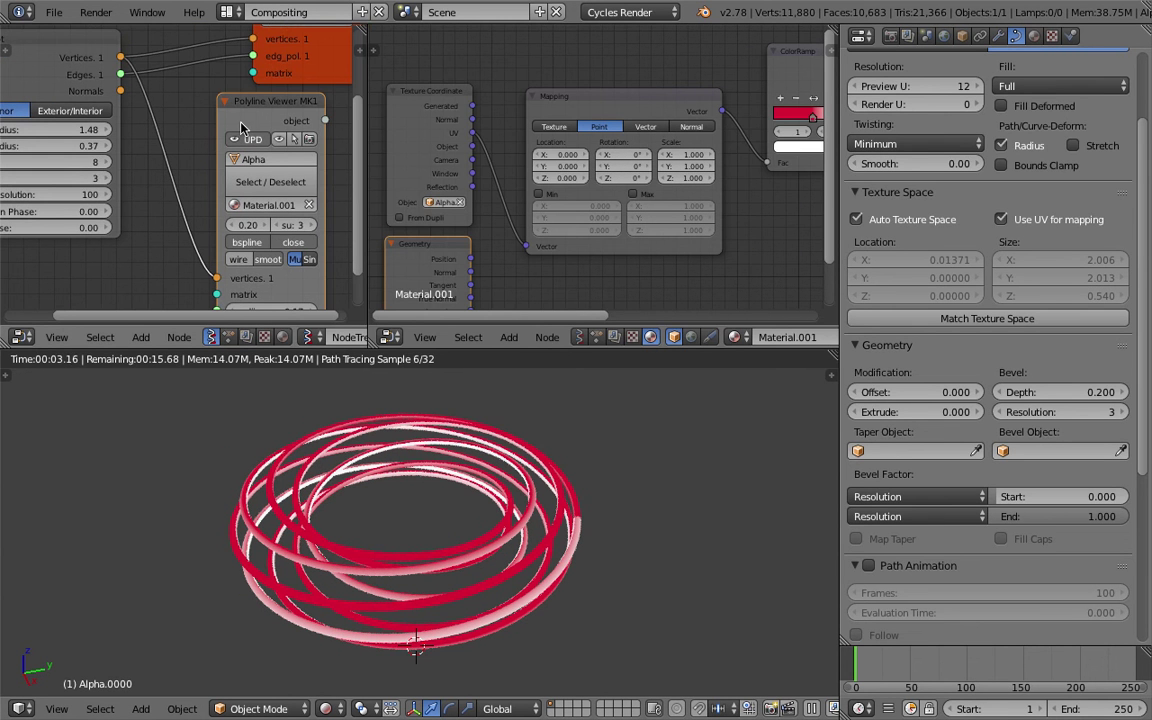
{"action": "left_click_drag", "start_coordinate": [245, 100], "coordinate": [231, 76]}
{"action": "middle_click_drag", "start_coordinate": [231, 76], "coordinate": [239, 86]}
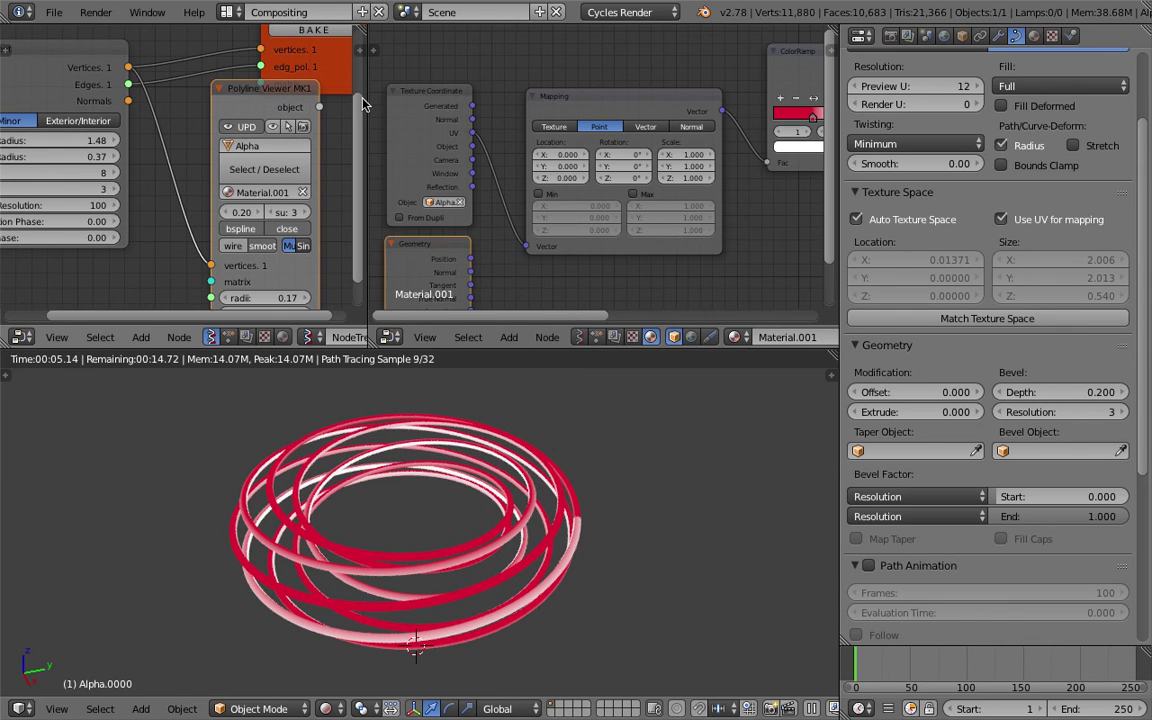
Give the Sverchok node editor more width and move the Torus Knot node farther away from the viewer nodes
{"action": "left_click_drag", "start_coordinate": [364, 103], "coordinate": [470, 117]}
{"action": "left_click", "coordinate": [456, 672]}
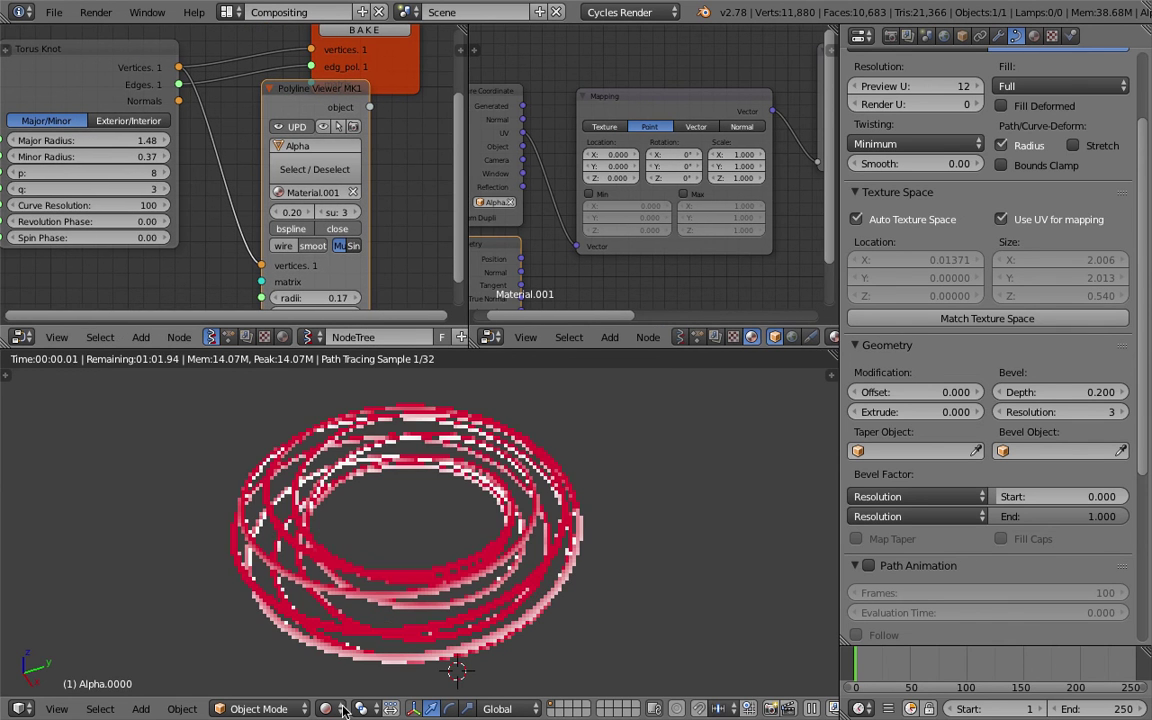
{"action": "middle_click_drag", "start_coordinate": [255, 130], "coordinate": [323, 138]}
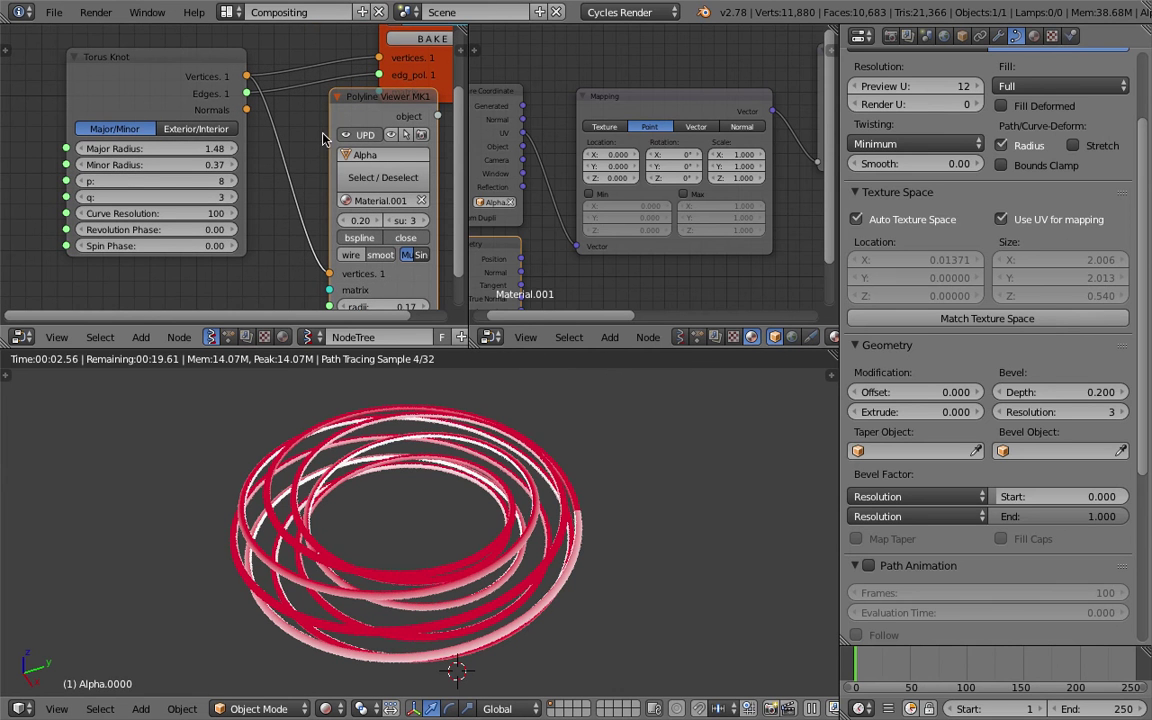
{"action": "left_click_drag", "start_coordinate": [120, 79], "coordinate": [95, 81]}
{"action": "middle_click_drag", "start_coordinate": [152, 85], "coordinate": [160, 90]}
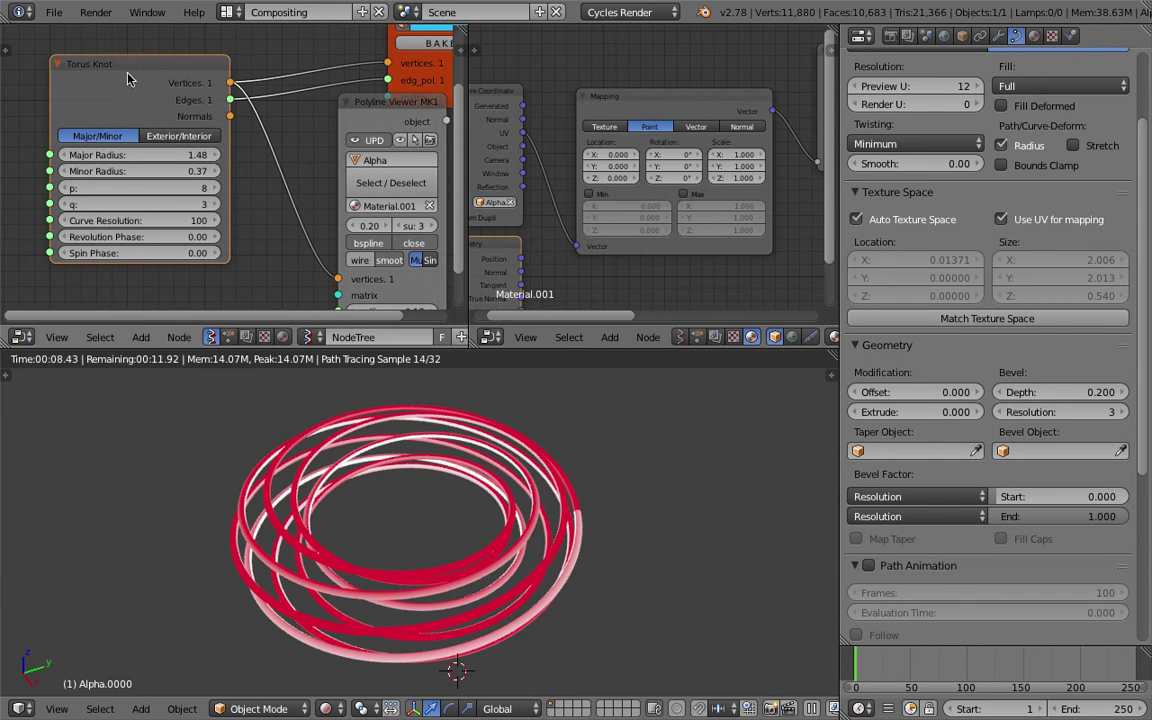
{"action": "mouse_move", "coordinate": [352, 468]}
{"action": "middle_mouse_down"}
{"action": "mouse_move", "coordinate": [383, 477]}
{"action": "mouse_move", "coordinate": [369, 480]}
{"action": "middle_mouse_up"}
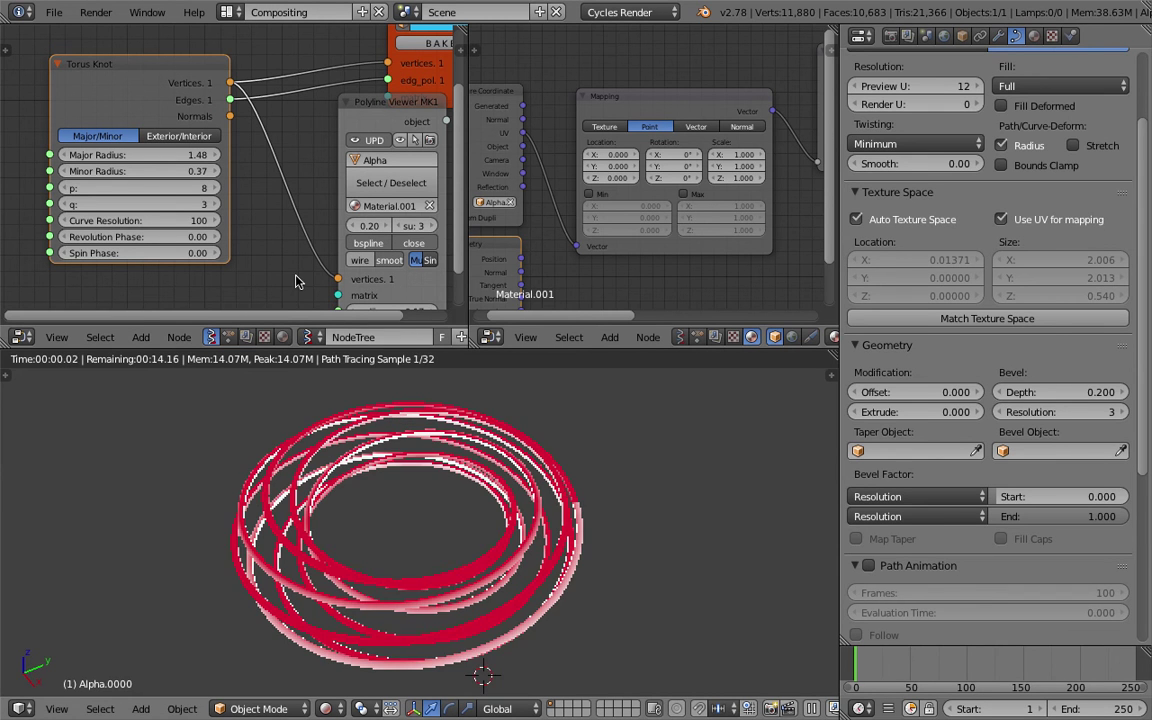
{"action": "scroll", "coordinate": [296, 281], "scroll_direction": "down", "scroll_amount": 1}
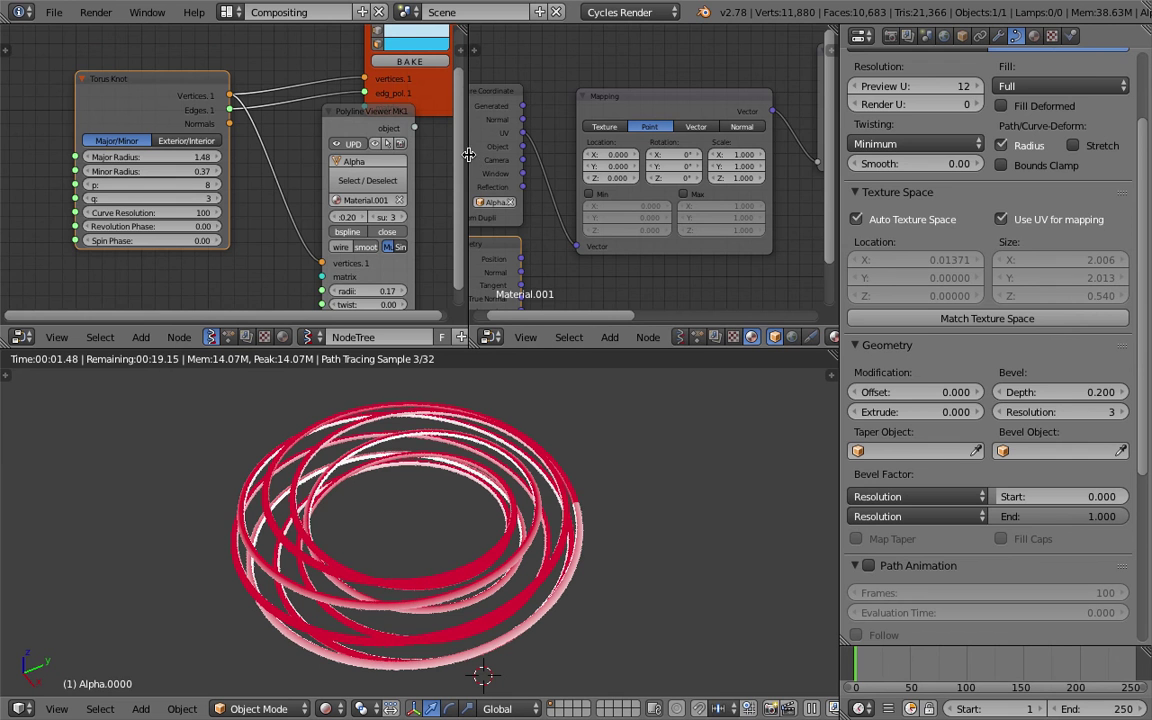
Narrow the Properties editor, extend the Sverchok editor further across, and view the rendered knot from above
{"action": "left_click_drag", "start_coordinate": [469, 155], "coordinate": [598, 158]}
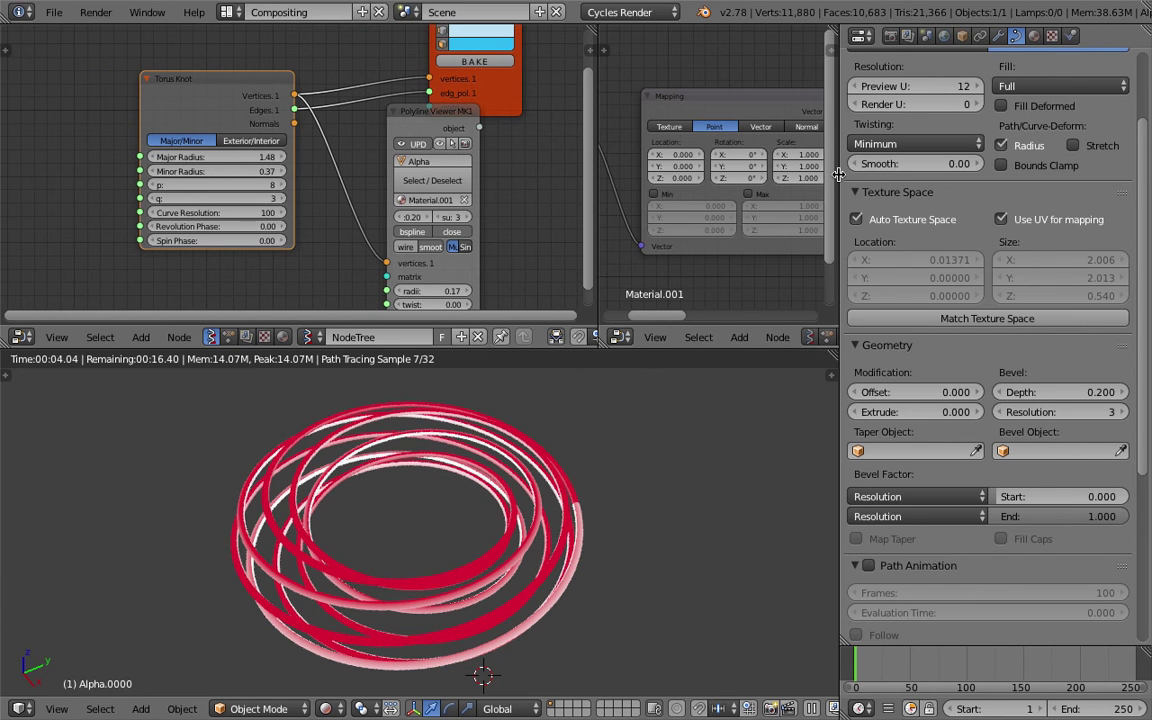
{"action": "left_click_drag", "start_coordinate": [838, 175], "coordinate": [958, 175]}
{"action": "middle_click_drag", "start_coordinate": [617, 533], "coordinate": [612, 580]}
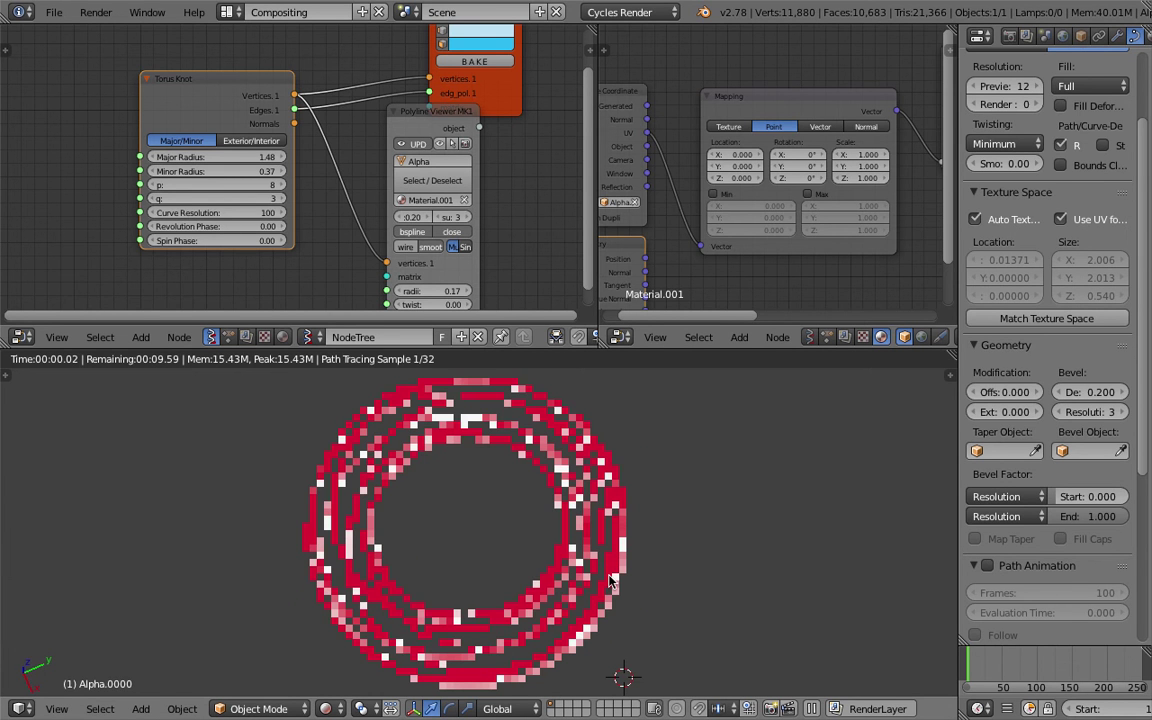
{"action": "scroll", "coordinate": [676, 177], "scroll_direction": "down", "scroll_amount": 2}
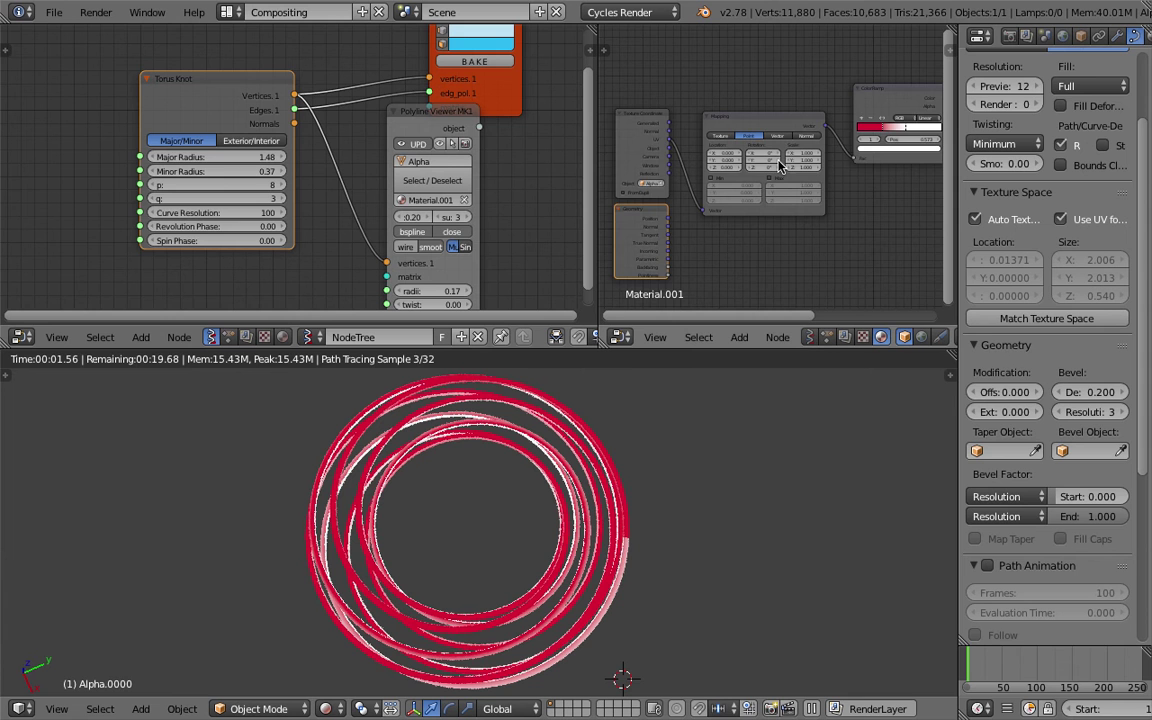
{"action": "middle_click_drag", "start_coordinate": [780, 165], "coordinate": [738, 166]}
{"action": "middle_click_drag", "start_coordinate": [523, 132], "coordinate": [500, 156]}
{"action": "middle_click_drag", "start_coordinate": [342, 266], "coordinate": [344, 255]}
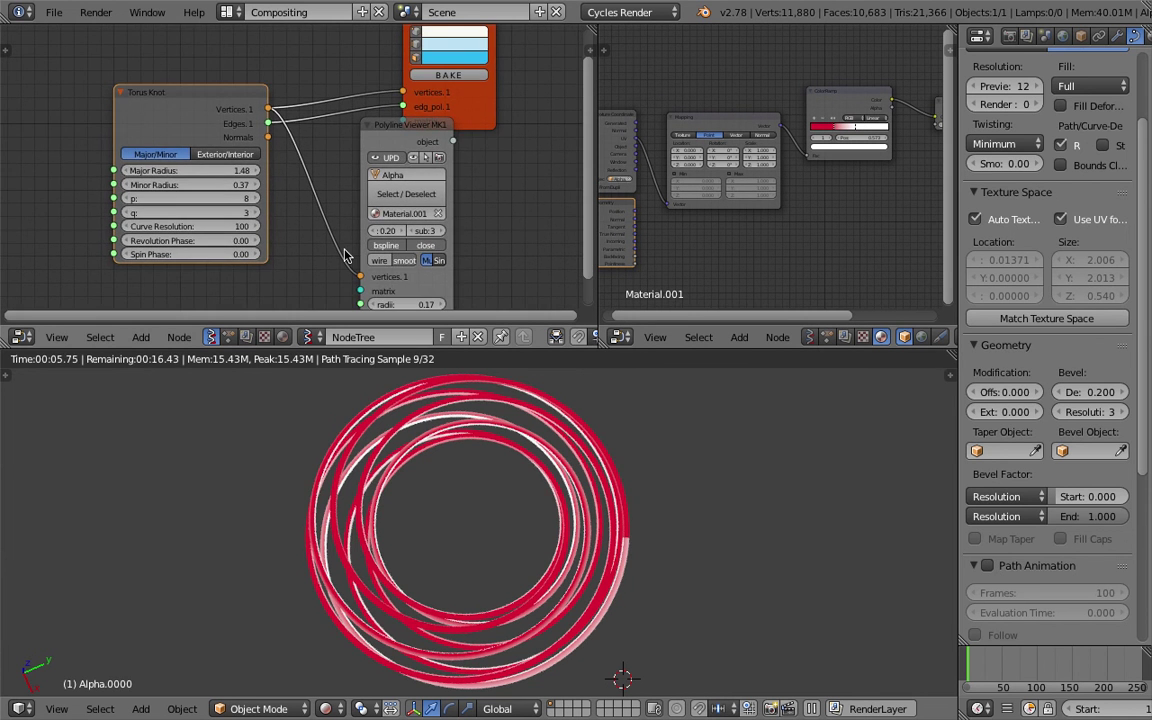
Switch the Torus Knot node to Exterior/Interior mode with an exterior radius of 1.88 and an interior radius of 0.90
{"action": "middle_click_drag", "start_coordinate": [155, 100], "coordinate": [173, 103]}
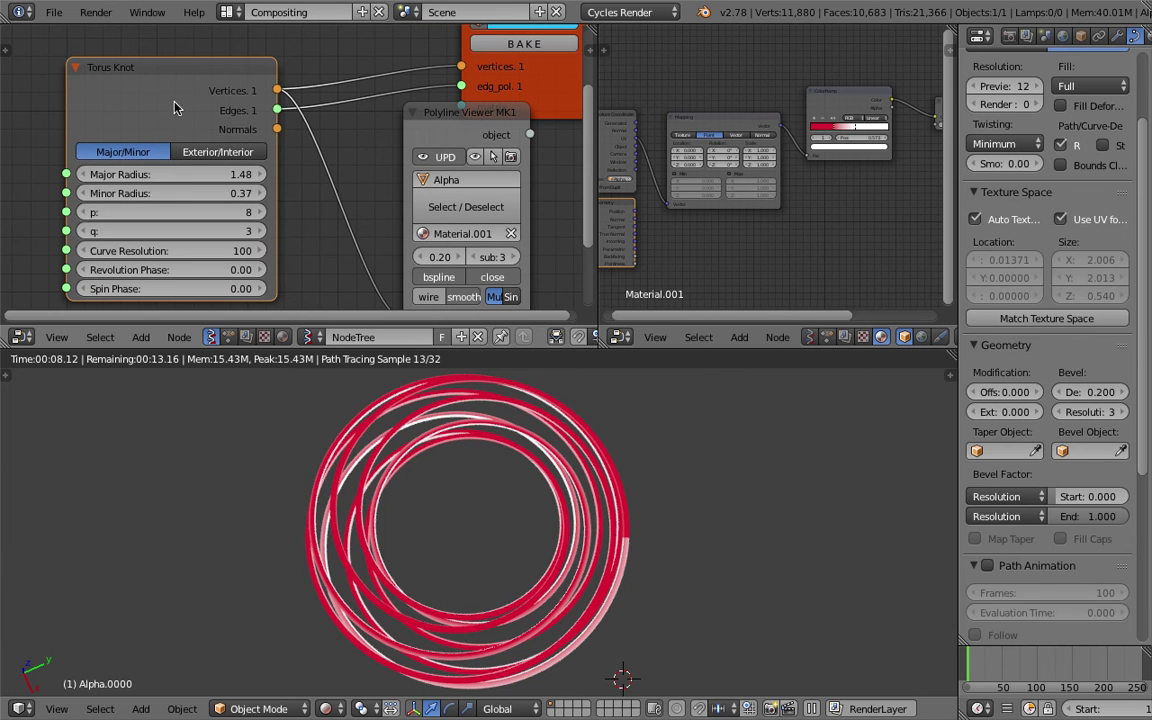
{"action": "mouse_move", "coordinate": [203, 178]}
{"action": "left_mouse_down"}
{"action": "mouse_move", "coordinate": [146, 174]}
{"action": "mouse_move", "coordinate": [163, 193]}
{"action": "mouse_move", "coordinate": [209, 174]}
{"action": "mouse_move", "coordinate": [199, 174]}
{"action": "mouse_move", "coordinate": [212, 193]}
{"action": "mouse_move", "coordinate": [130, 193]}
{"action": "mouse_move", "coordinate": [205, 193]}
{"action": "left_mouse_up"}
{"action": "left_click", "coordinate": [219, 152]}
{"action": "right_click", "coordinate": [222, 174]}
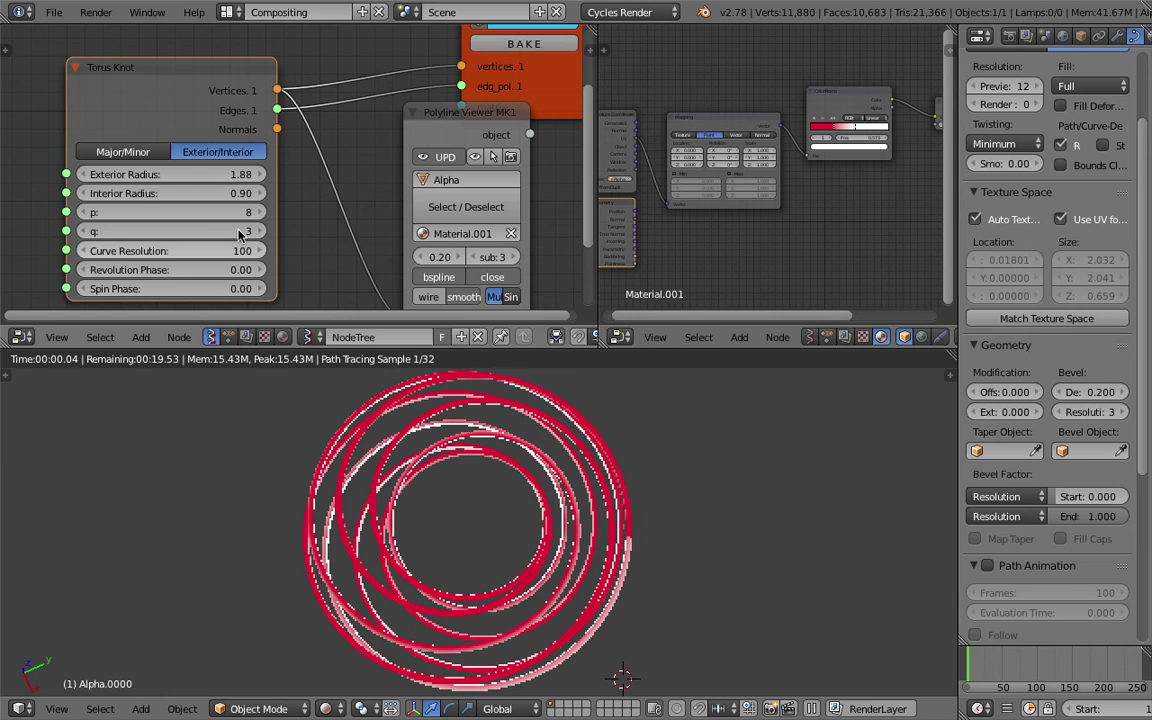
Raise the Torus Knot's p value to 12
{"action": "left_click", "coordinate": [257, 212]}
{"action": "left_click", "coordinate": [257, 212]}
{"action": "left_click", "coordinate": [257, 212]}
{"action": "left_click", "coordinate": [258, 213]}
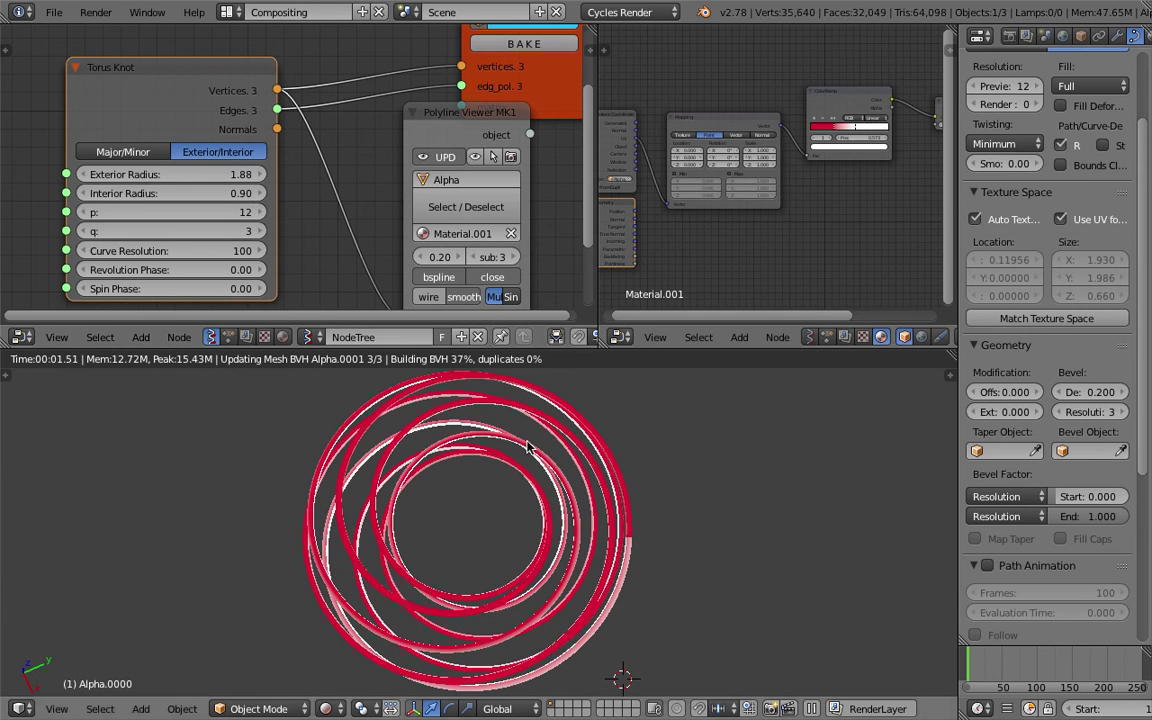
Change the 3D view to Solid shading, deselect all objects and inspect the knot's tubes
{"action": "middle_click_drag", "start_coordinate": [530, 448], "coordinate": [520, 500]}
{"action": "left_click", "coordinate": [325, 708]}
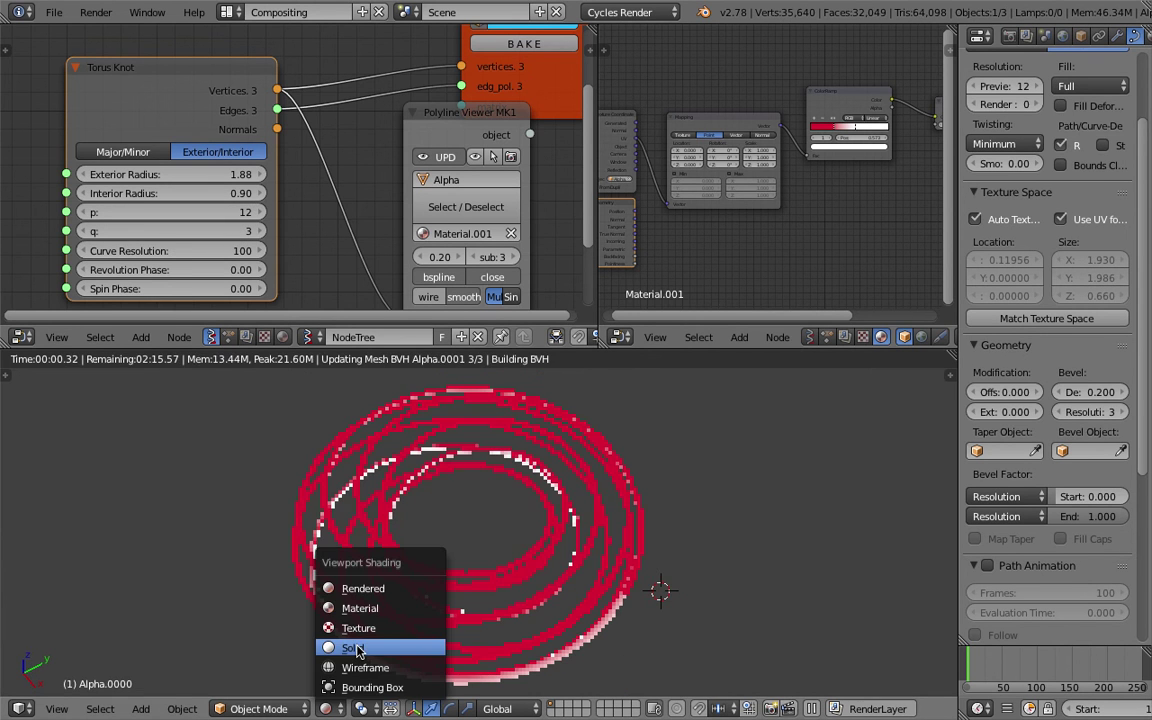
{"action": "left_click", "coordinate": [360, 600]}
{"action": "middle_click_drag", "start_coordinate": [475, 573], "coordinate": [426, 531]}
{"action": "scroll", "coordinate": [586, 510], "scroll_direction": "up", "scroll_amount": 3}
{"action": "scroll", "coordinate": [352, 530], "scroll_direction": "down", "scroll_amount": 4}
{"action": "key", "text": "a"}
{"action": "key", "text": "a"}
{"action": "key", "text": "a"}
{"action": "middle_click_drag", "start_coordinate": [504, 535], "coordinate": [560, 535]}
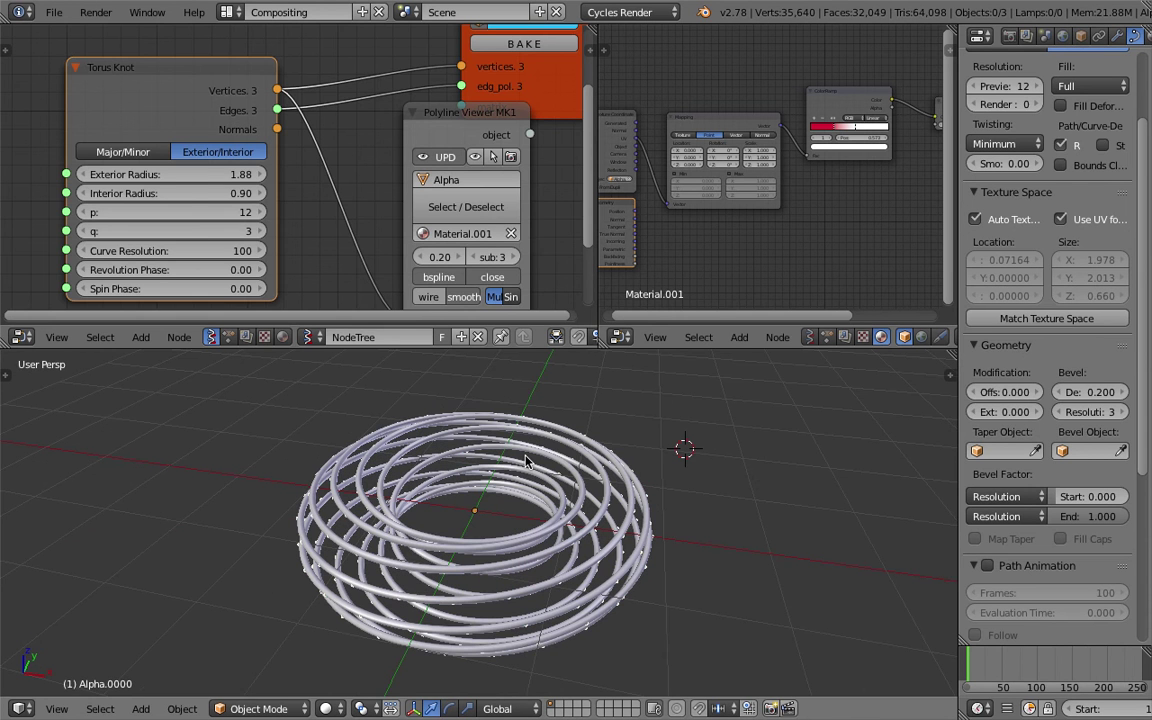
Rename the Sverchok node tree as TorusKnot
{"action": "scroll", "coordinate": [379, 226], "scroll_direction": "down", "scroll_amount": 2}
{"action": "scroll", "coordinate": [378, 226], "scroll_direction": "down", "scroll_amount": 2}
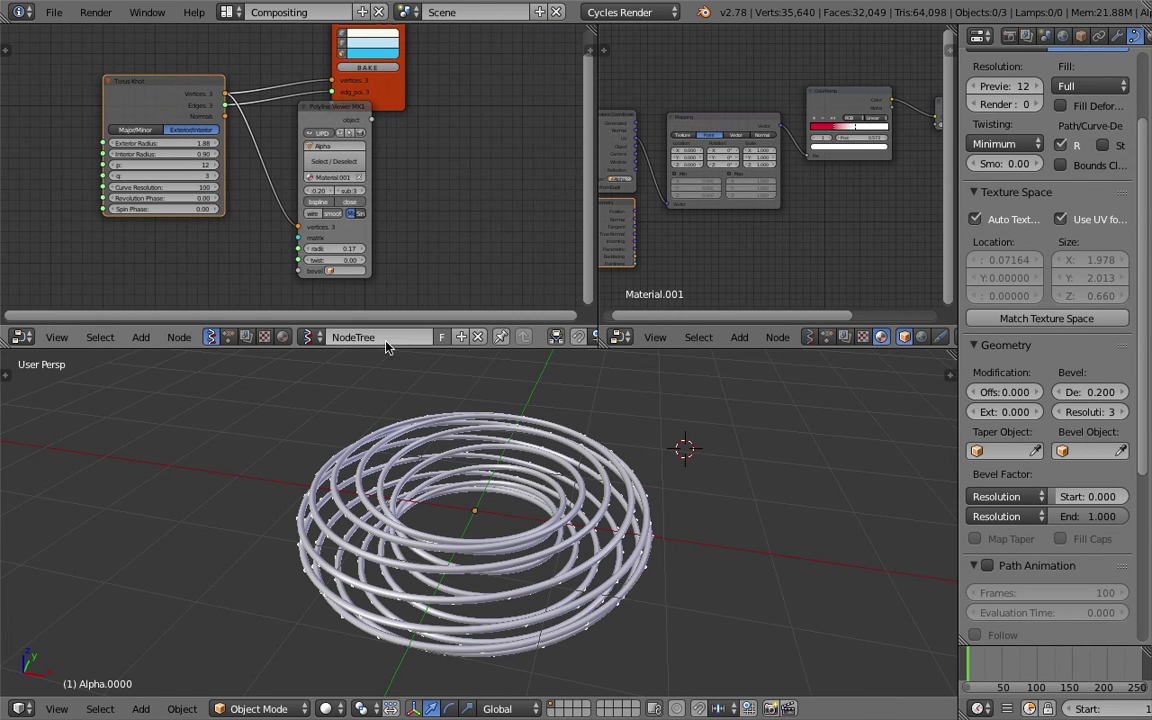
{"action": "type", "text": "TorusK"}
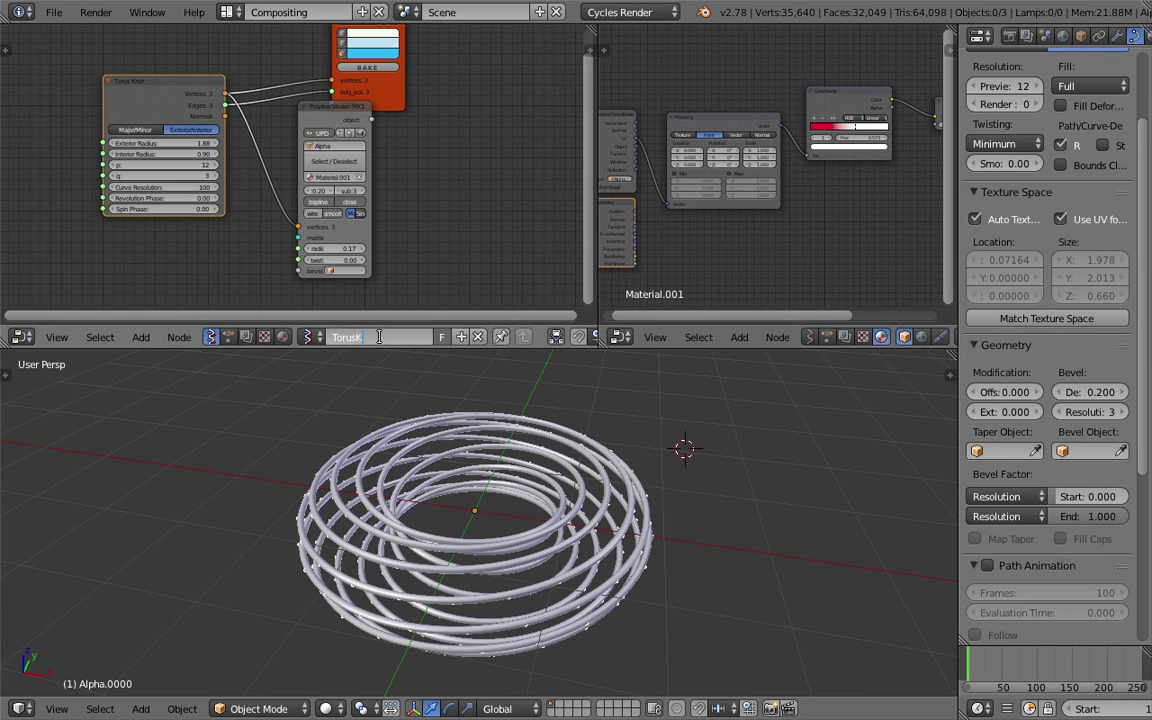
{"action": "left_click", "coordinate": [390, 336]}
{"action": "left_click", "coordinate": [390, 336]}
{"action": "key", "text": "BackSpace"}
{"action": "type", "text": "t"}
{"action": "key", "text": "Return"}
Make the node editors taller by shrinking the 3D view and shift the Torus Knot node up and away from the viewers
{"action": "scroll", "coordinate": [414, 262], "scroll_direction": "up", "scroll_amount": 3}
{"action": "middle_click_drag", "start_coordinate": [494, 226], "coordinate": [517, 229]}
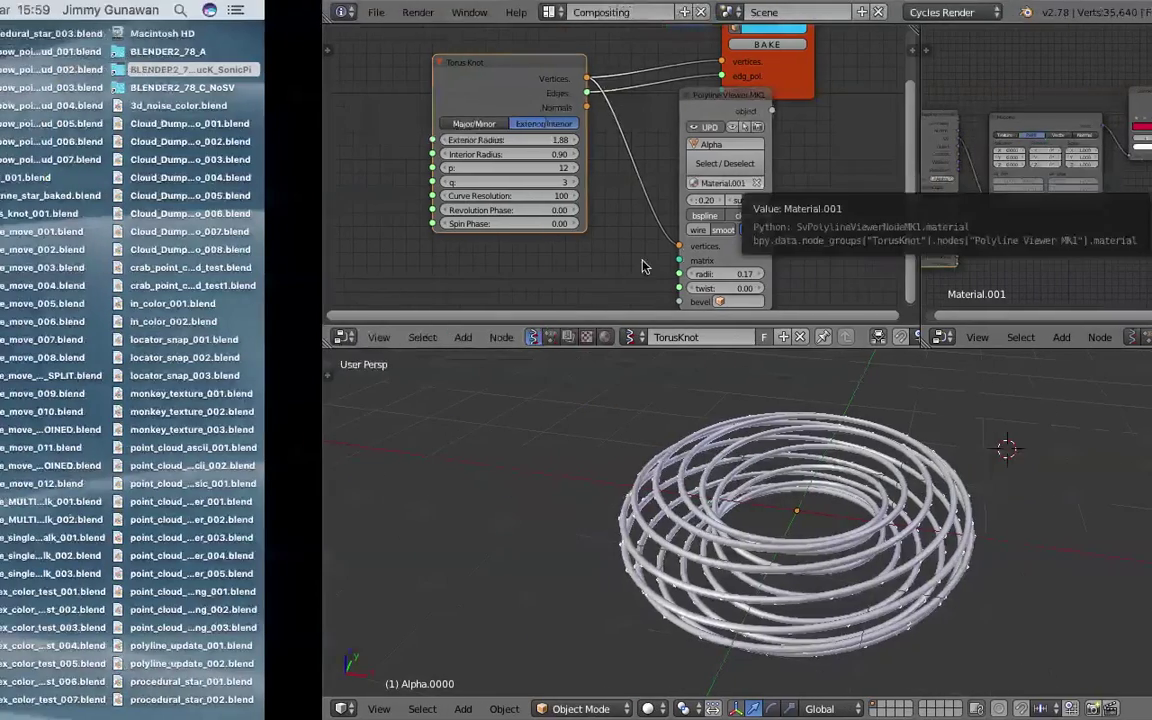
{"action": "key", "text": "ctrl+Right"}
{"action": "middle_click_drag", "start_coordinate": [315, 243], "coordinate": [472, 256]}
{"action": "scroll", "coordinate": [392, 239], "scroll_direction": "up", "scroll_amount": 3}
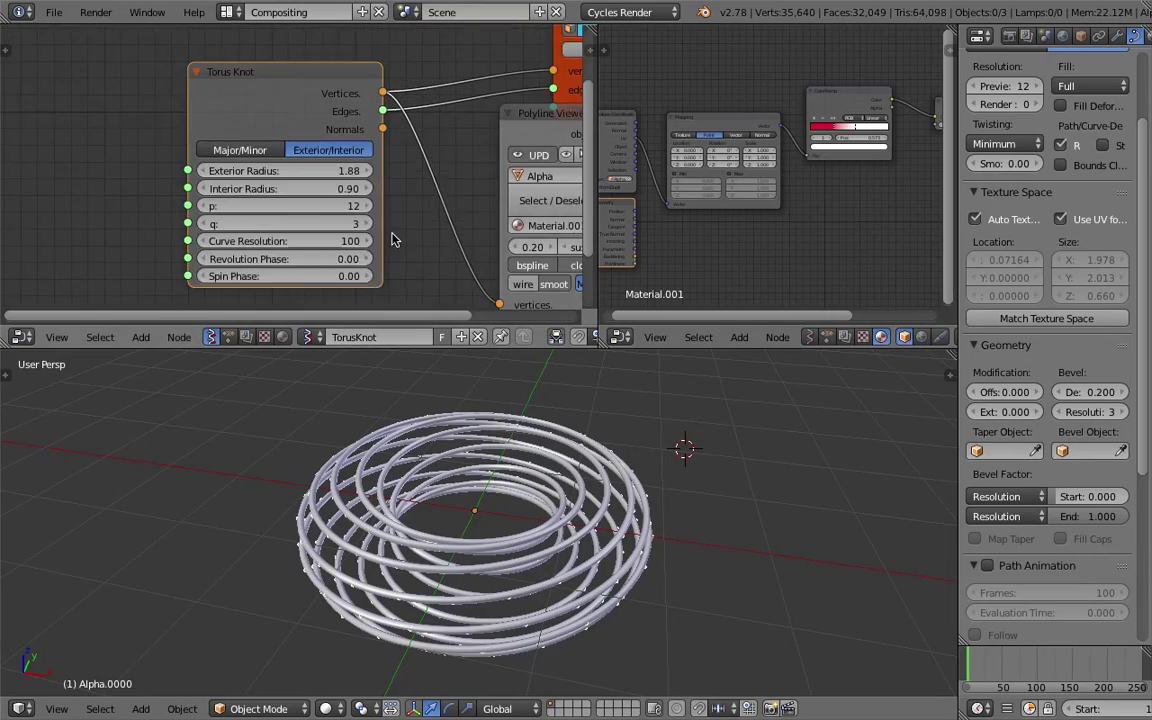
{"action": "scroll", "coordinate": [472, 256], "scroll_direction": "up", "scroll_amount": 1}
{"action": "left_click_drag", "start_coordinate": [525, 349], "coordinate": [542, 435]}
{"action": "scroll", "coordinate": [417, 319], "scroll_direction": "up", "scroll_amount": 2}
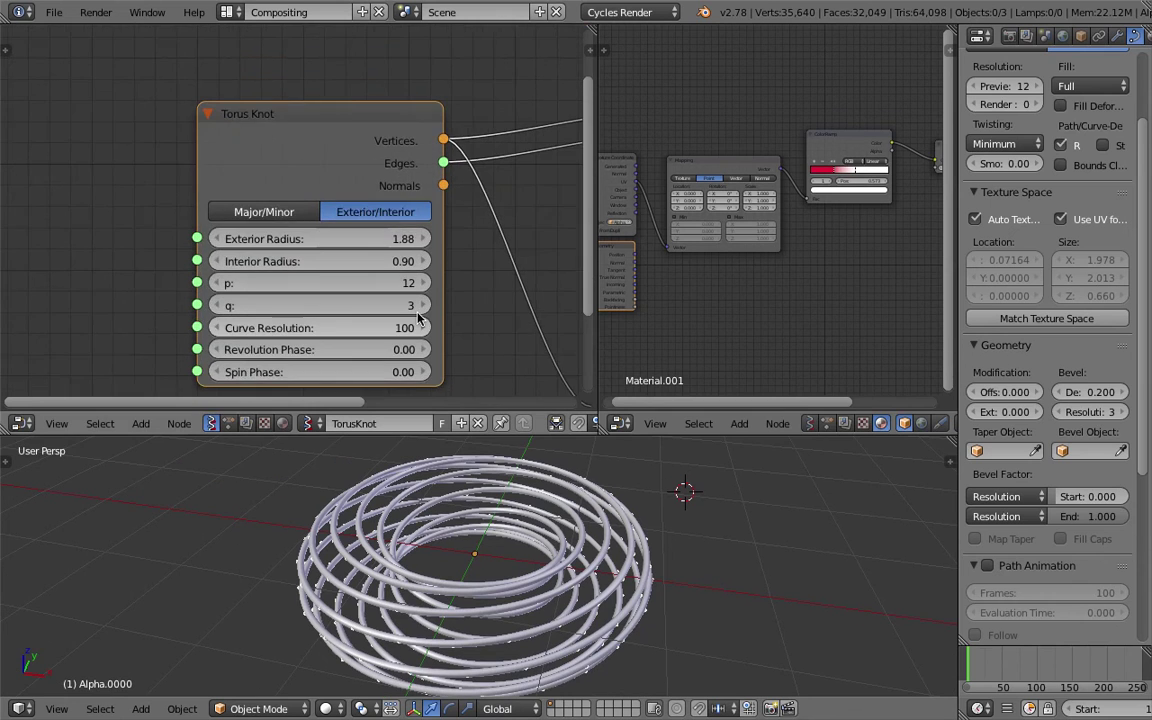
{"action": "scroll", "coordinate": [417, 319], "scroll_direction": "up", "scroll_amount": 1}
{"action": "left_click_drag", "start_coordinate": [284, 111], "coordinate": [238, 85]}
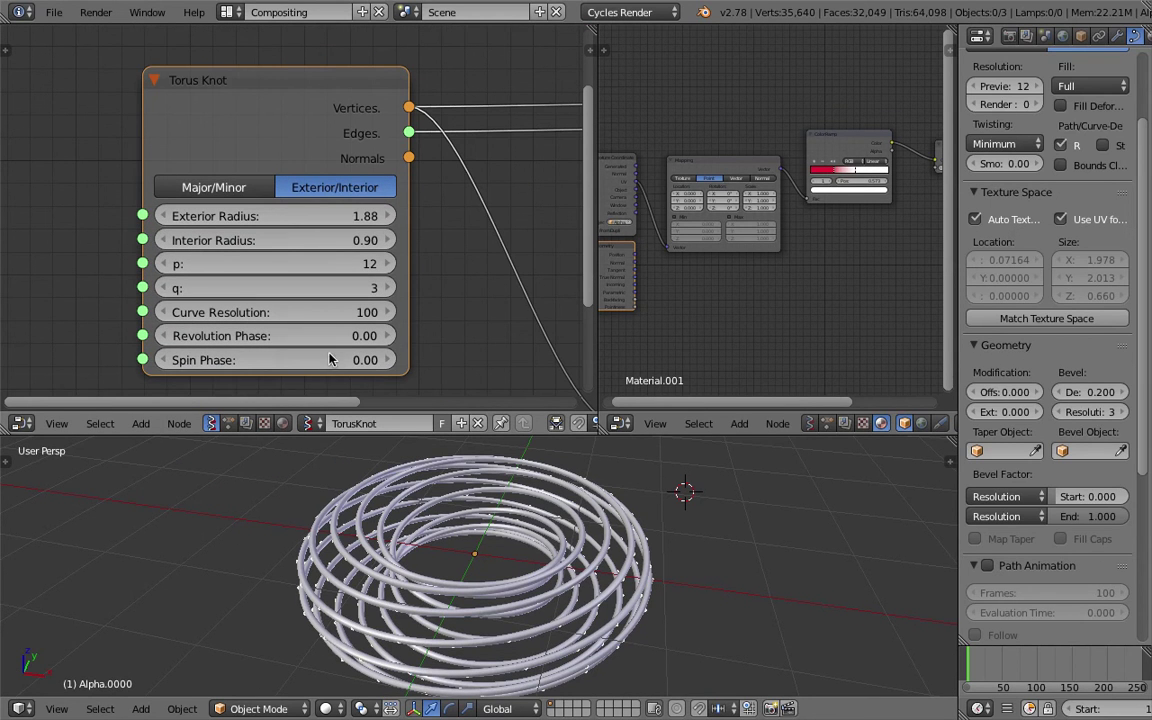
{"action": "scroll", "coordinate": [253, 95], "scroll_direction": "down", "scroll_amount": 1}
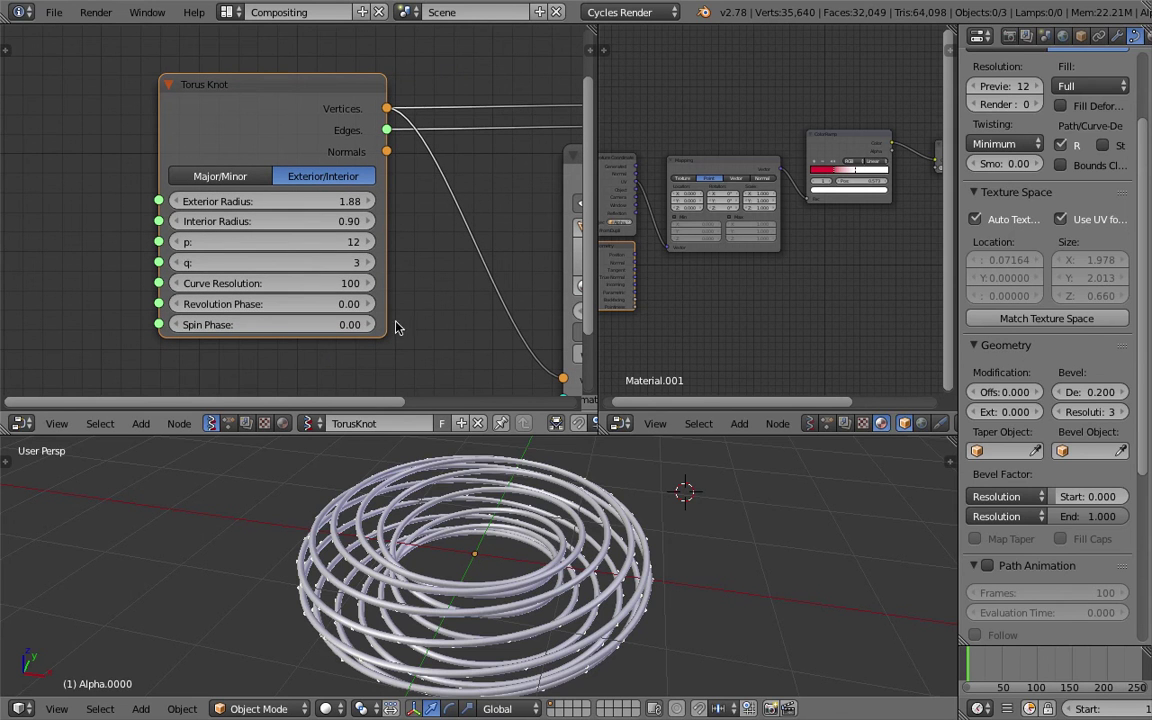
{"action": "scroll", "coordinate": [377, 228], "scroll_direction": "up", "scroll_amount": 1}
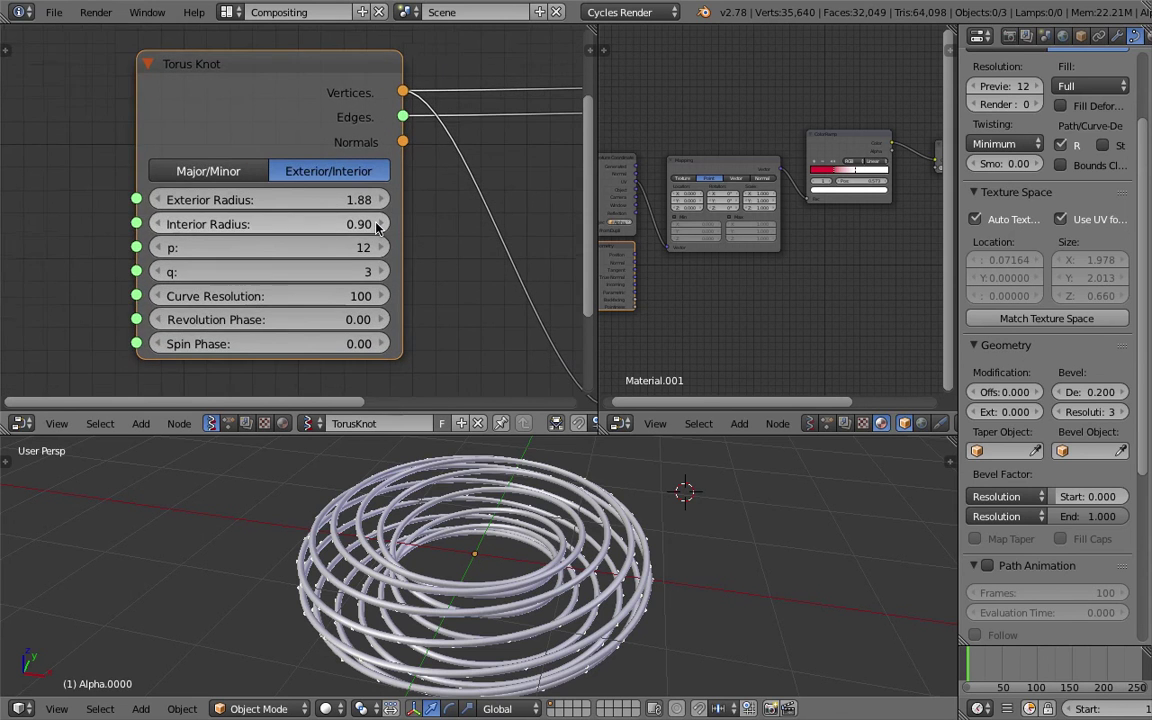
Add a Scripted Node Lite node beside the Torus Knot node's inputs
{"action": "scroll", "coordinate": [376, 228], "scroll_direction": "down", "scroll_amount": 3}
{"action": "middle_click_drag", "start_coordinate": [370, 239], "coordinate": [394, 239]}
{"action": "middle_click_drag", "start_coordinate": [36, 162], "coordinate": [233, 154]}
{"action": "key", "text": "shift+a"}
{"action": "left_click", "coordinate": [219, 161]}
{"action": "type", "text": "scrip"}
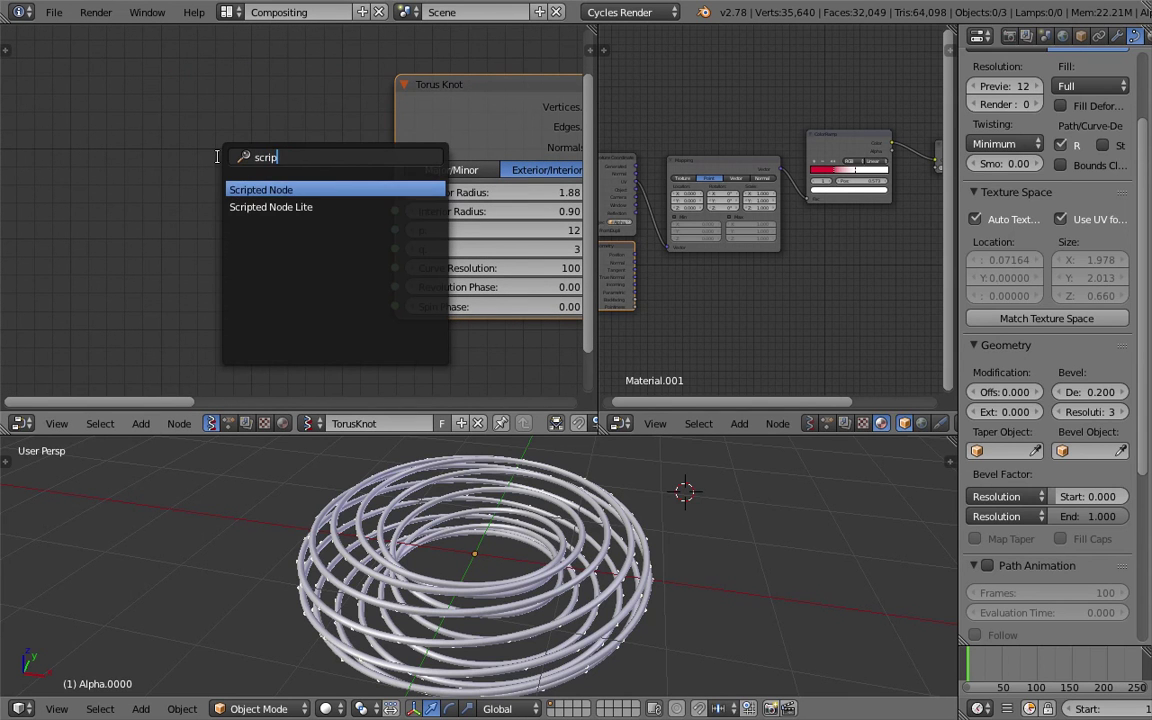
{"action": "key", "text": "Down"}
{"action": "key", "text": "Return"}
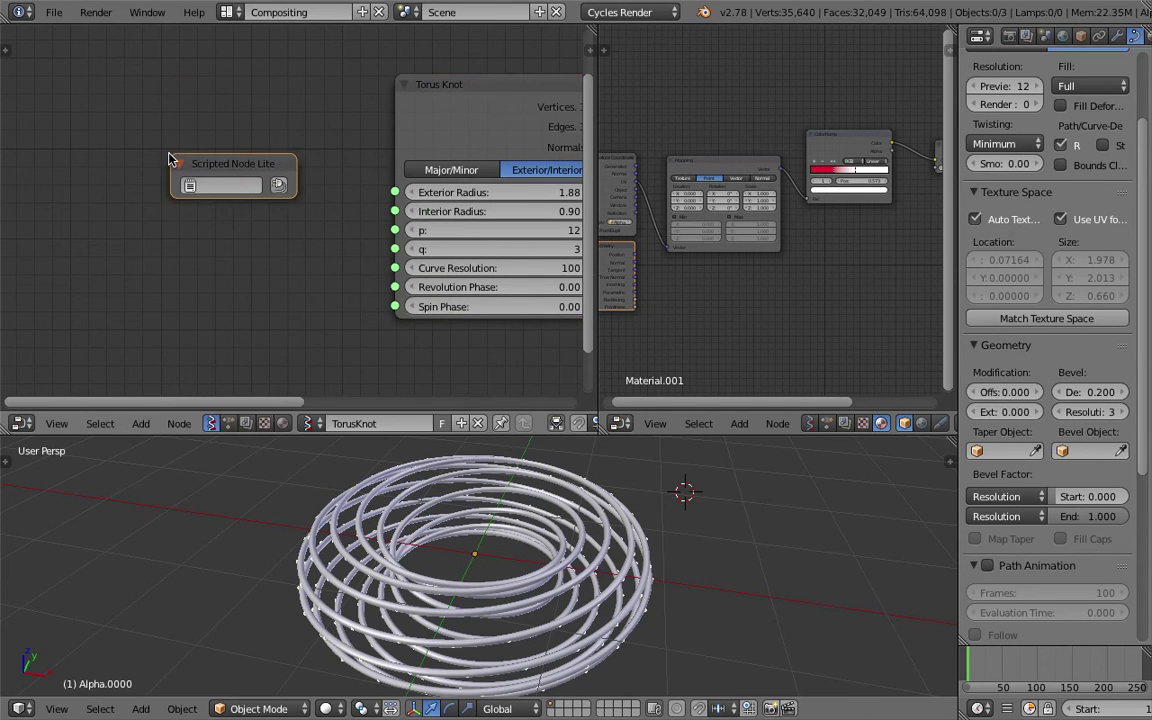
Remove the Scripted Node Lite node and look through the scripted node types in the node search
{"action": "left_click", "coordinate": [145, 132]}
{"action": "key", "text": "shift+a"}
{"action": "left_click", "coordinate": [175, 157]}
{"action": "type", "text": "script"}
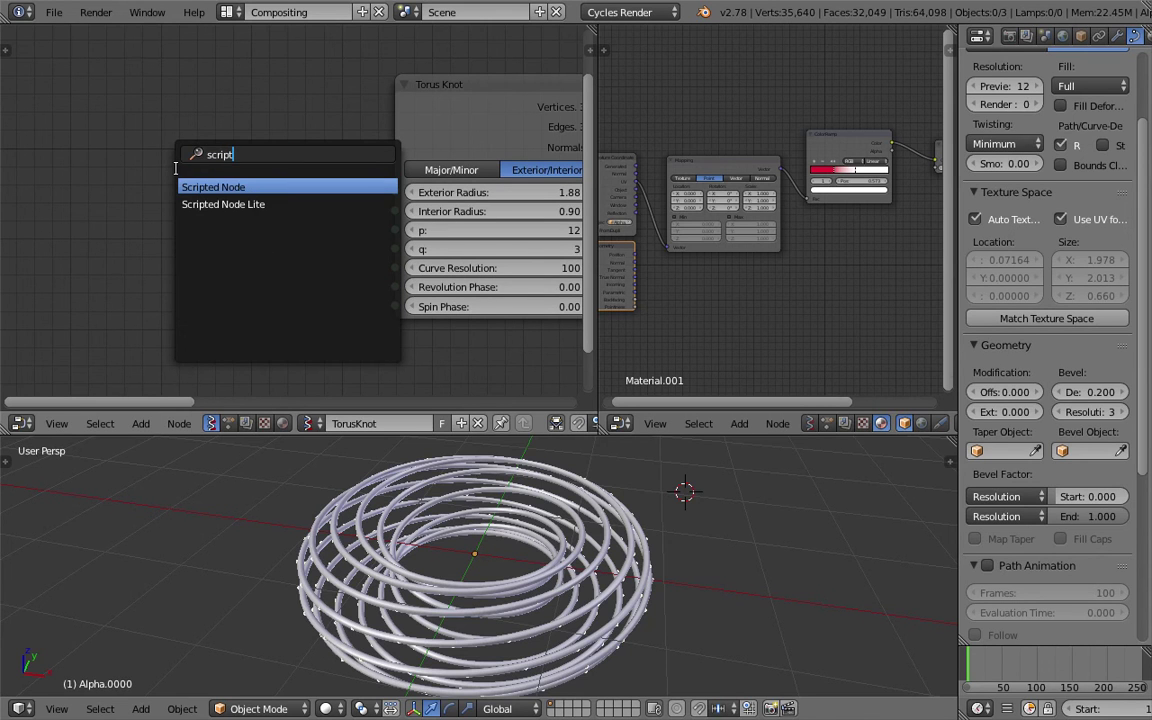
{"action": "key", "text": "Down"}
{"action": "key", "text": "Up"}
{"action": "key", "text": "Down"}
{"action": "key", "text": "Up"}
{"action": "key", "text": "Escape"}
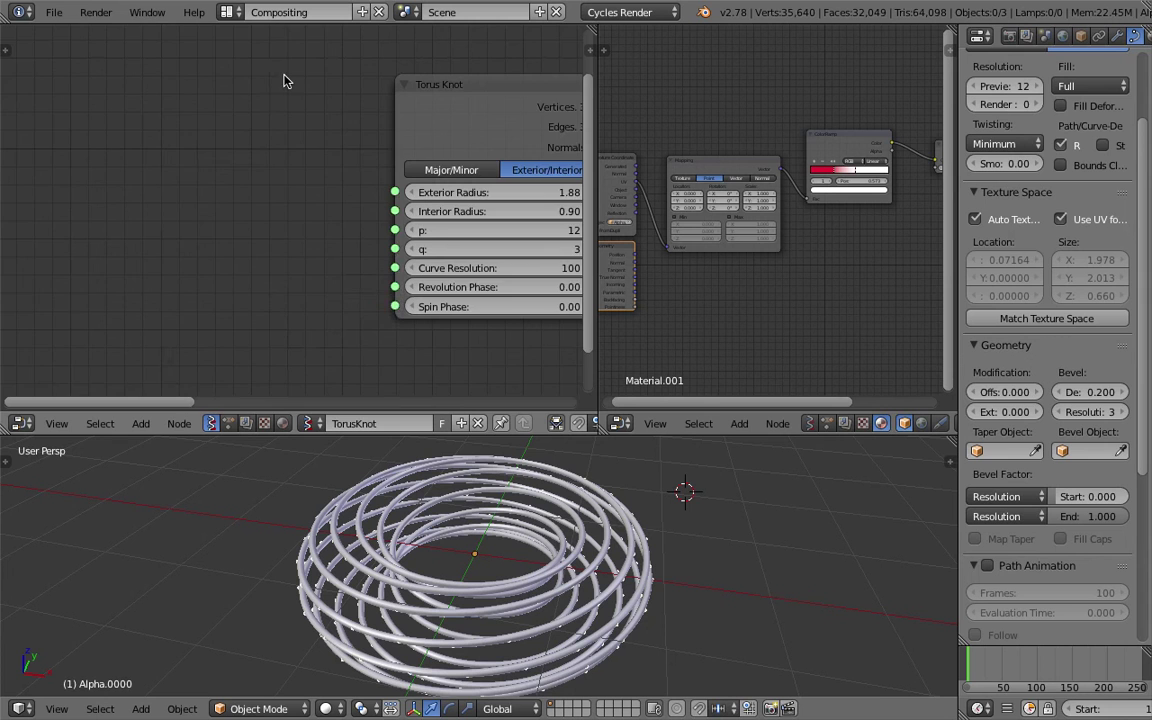
Widen the Sverchok editor and arrange its nodes with the Polyline Viewer directly below the orange viewer and Torus Knot beside them
{"action": "middle_click_drag", "start_coordinate": [364, 93], "coordinate": [170, 102]}
{"action": "middle_click_drag", "start_coordinate": [352, 117], "coordinate": [285, 116]}
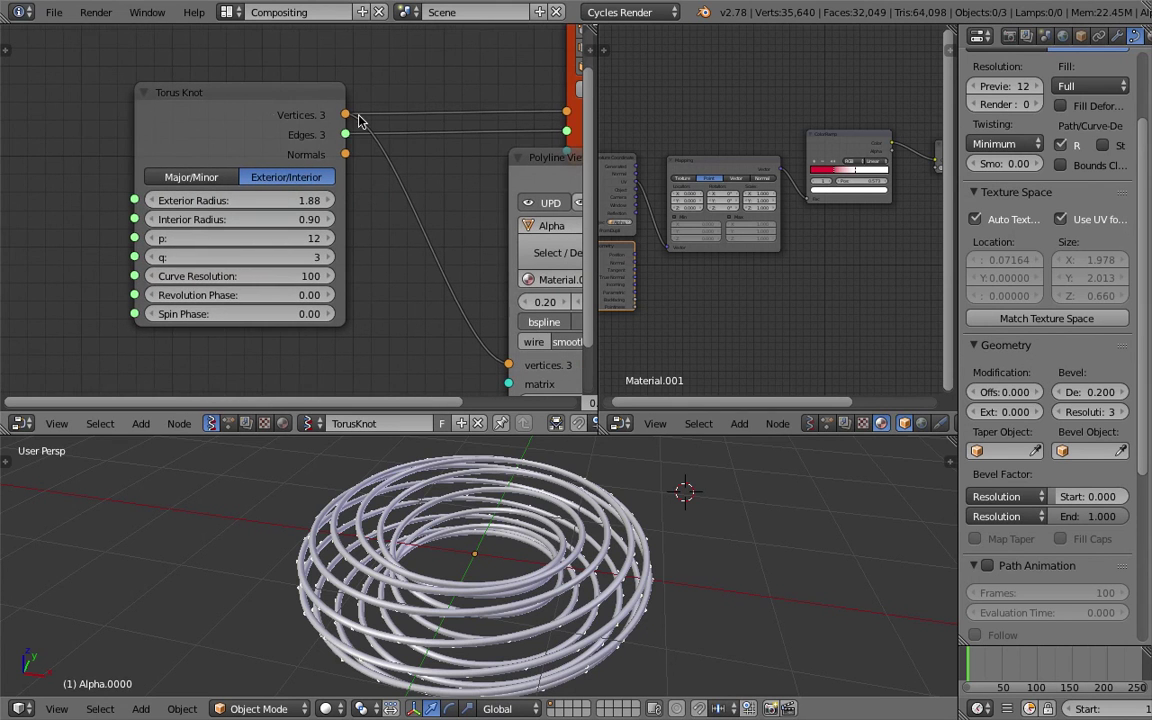
{"action": "left_click_drag", "start_coordinate": [597, 115], "coordinate": [684, 117]}
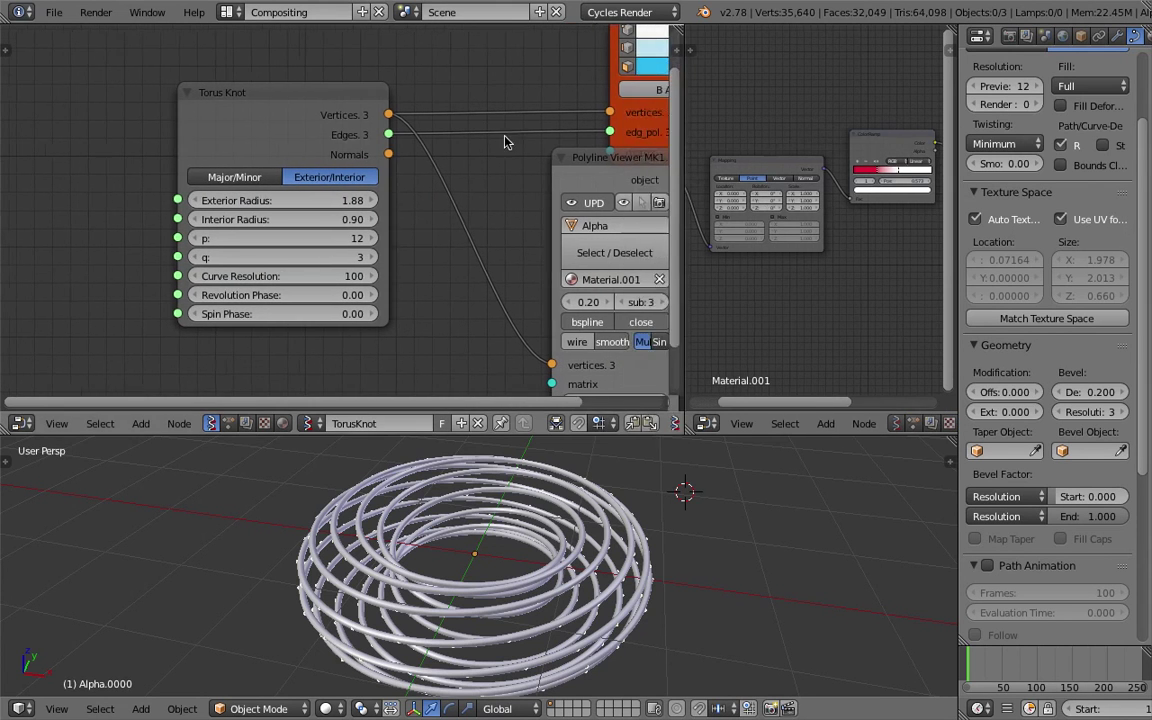
{"action": "scroll", "coordinate": [507, 141], "scroll_direction": "down", "scroll_amount": 2}
{"action": "middle_click_drag", "start_coordinate": [471, 170], "coordinate": [413, 170]}
{"action": "left_click_drag", "start_coordinate": [454, 205], "coordinate": [454, 236]}
{"action": "left_click_drag", "start_coordinate": [505, 150], "coordinate": [464, 124]}
{"action": "left_click_drag", "start_coordinate": [489, 204], "coordinate": [479, 172]}
{"action": "middle_click_drag", "start_coordinate": [428, 176], "coordinate": [445, 179]}
{"action": "scroll", "coordinate": [445, 180], "scroll_direction": "up", "scroll_amount": 2}
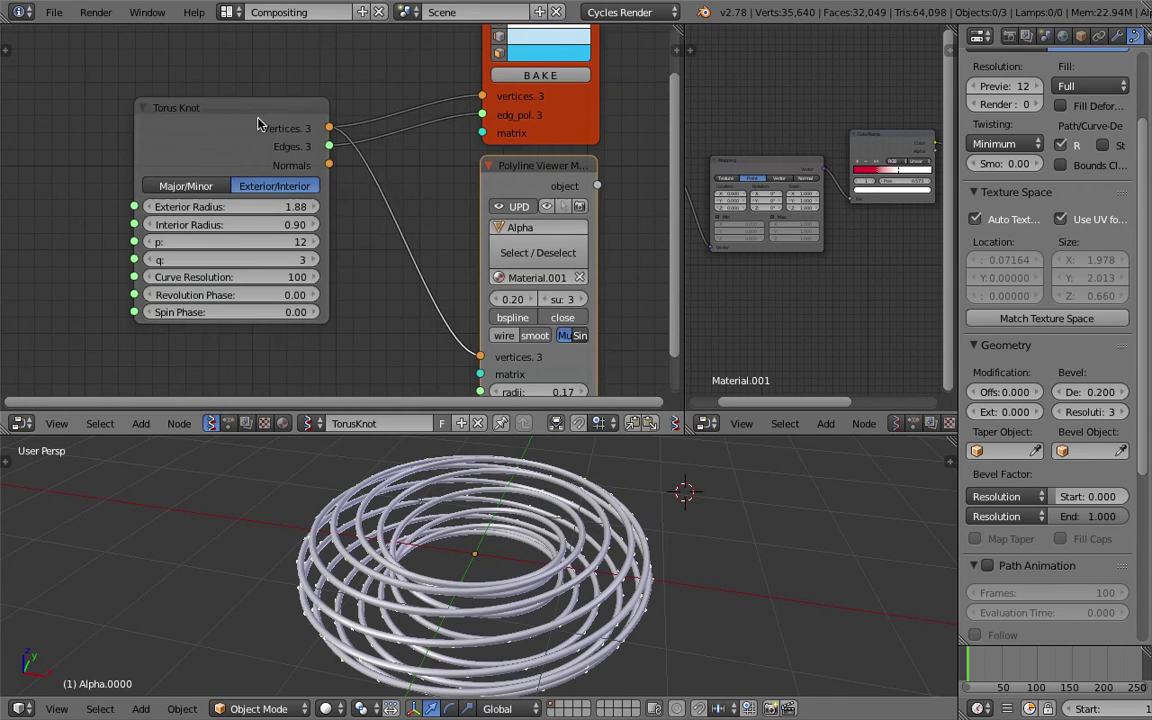
{"action": "left_click_drag", "start_coordinate": [198, 117], "coordinate": [239, 123]}
Add a Random Num Gen node below the Torus Knot node
{"action": "middle_click_drag", "start_coordinate": [535, 594], "coordinate": [547, 560]}
{"action": "scroll", "coordinate": [598, 540], "scroll_direction": "up", "scroll_amount": 4}
{"action": "middle_click_drag", "start_coordinate": [436, 322], "coordinate": [460, 160]}
{"action": "scroll", "coordinate": [410, 205], "scroll_direction": "down", "scroll_amount": 2}
{"action": "middle_click_drag", "start_coordinate": [403, 212], "coordinate": [390, 227]}
{"action": "scroll", "coordinate": [390, 227], "scroll_direction": "up", "scroll_amount": 1}
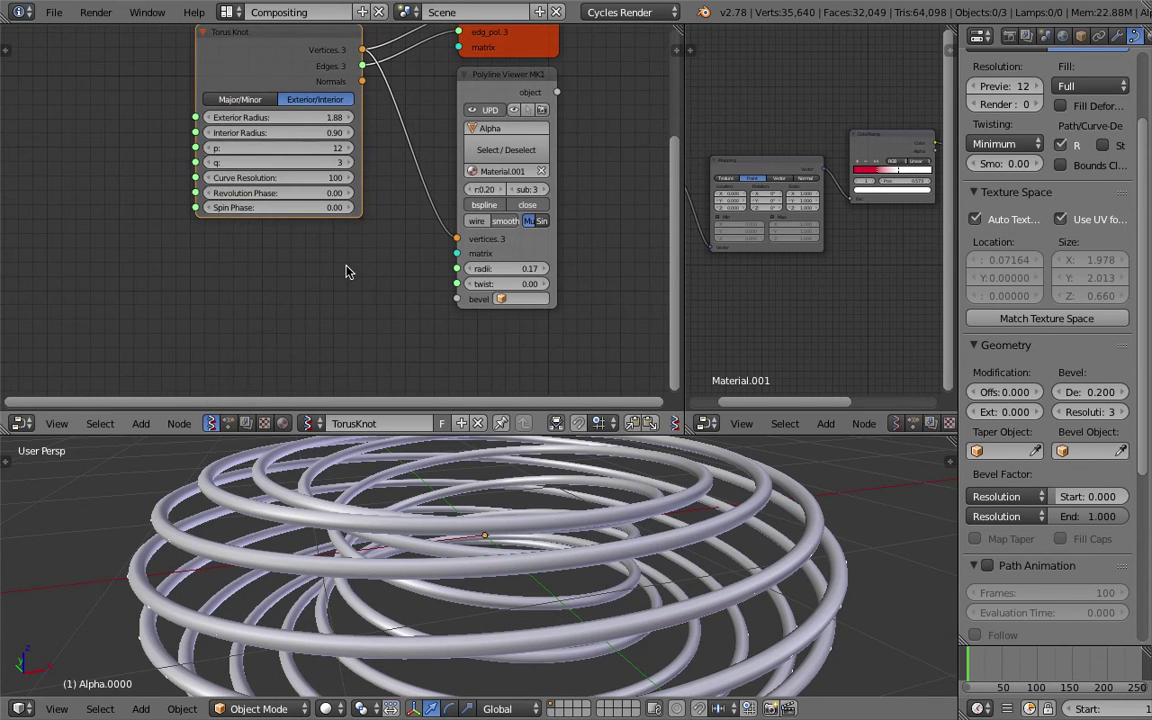
{"action": "key", "text": "alt+space"}
{"action": "type", "text": "random"}
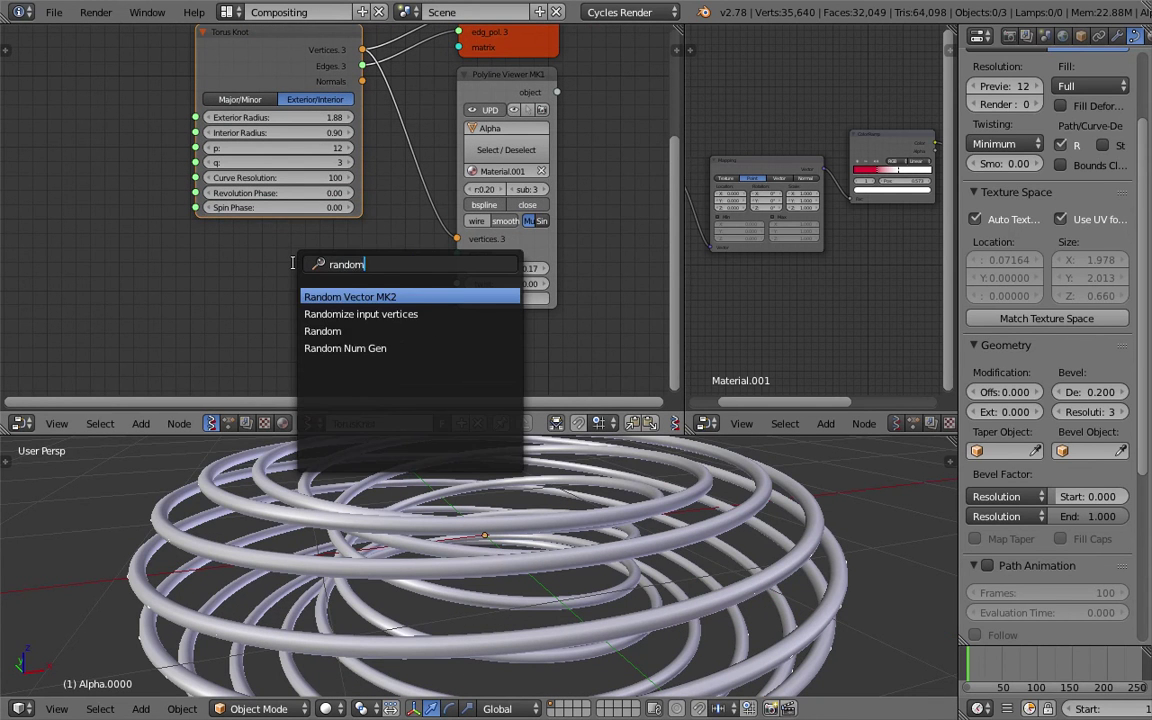
{"action": "key", "text": "Down"}
{"action": "key", "text": "Return"}
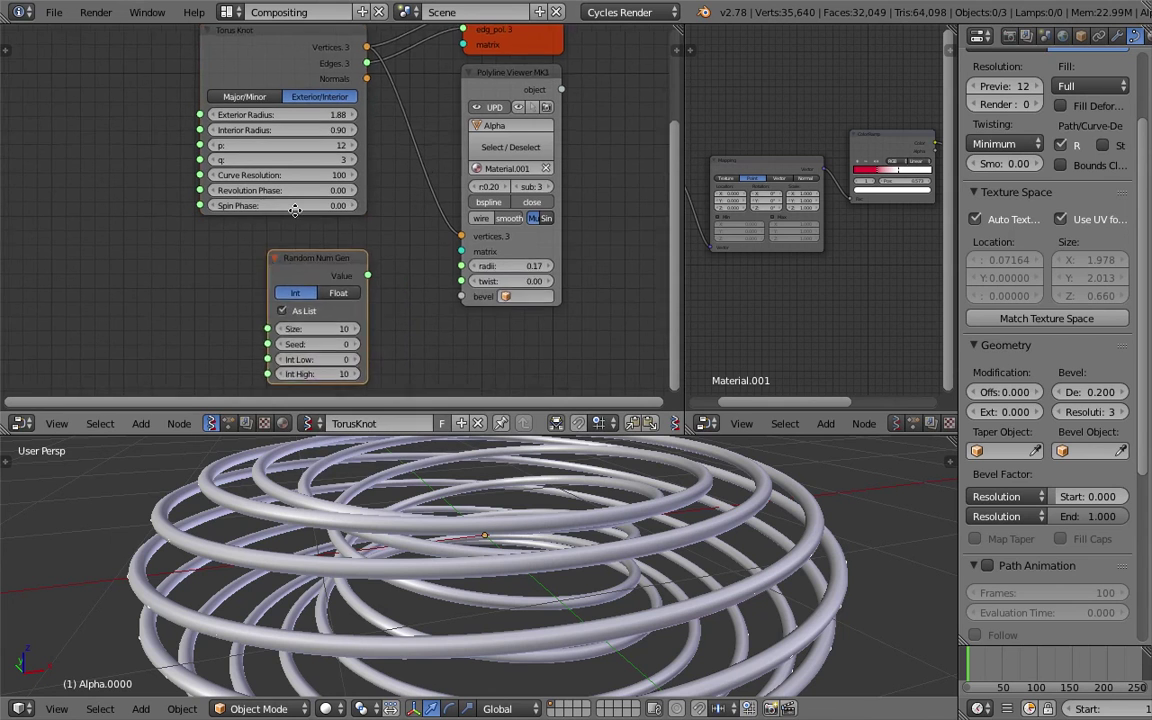
Feed the random Value into the Polyline Viewer's radii and set the generator to Float, Size 59, Seed 25 and Float Low 0.48
{"action": "left_click", "coordinate": [368, 235]}
{"action": "left_click_drag", "start_coordinate": [400, 222], "coordinate": [490, 211]}
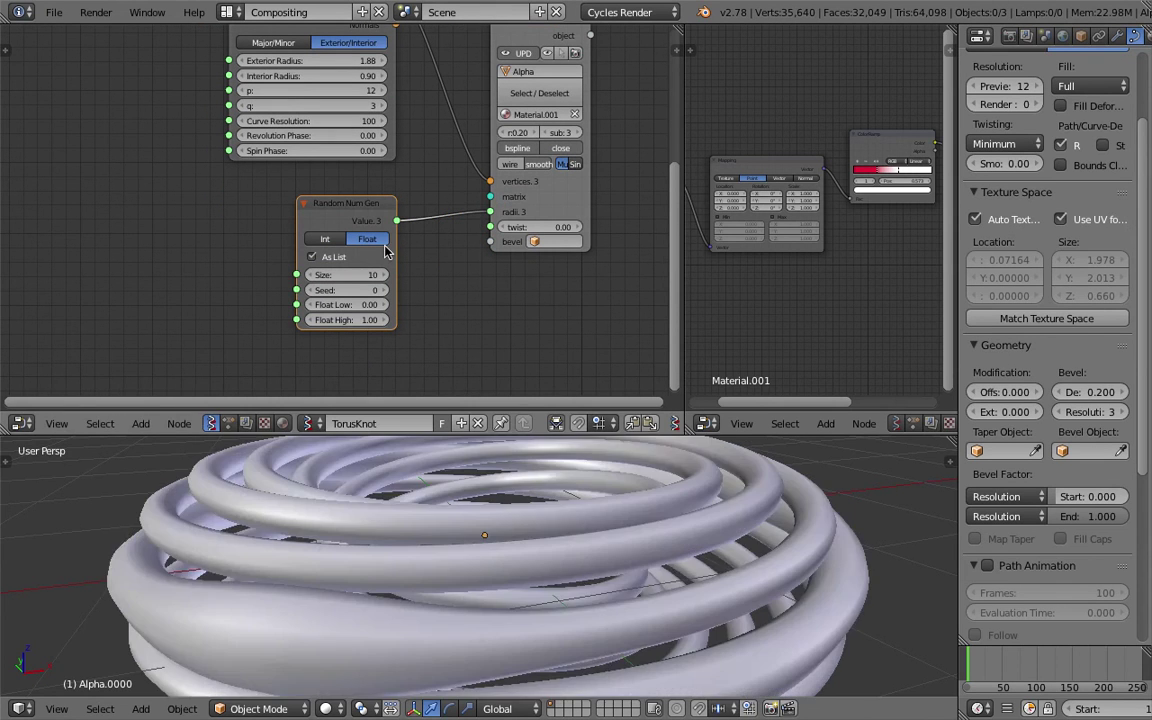
{"action": "left_click_drag", "start_coordinate": [366, 276], "coordinate": [398, 275]}
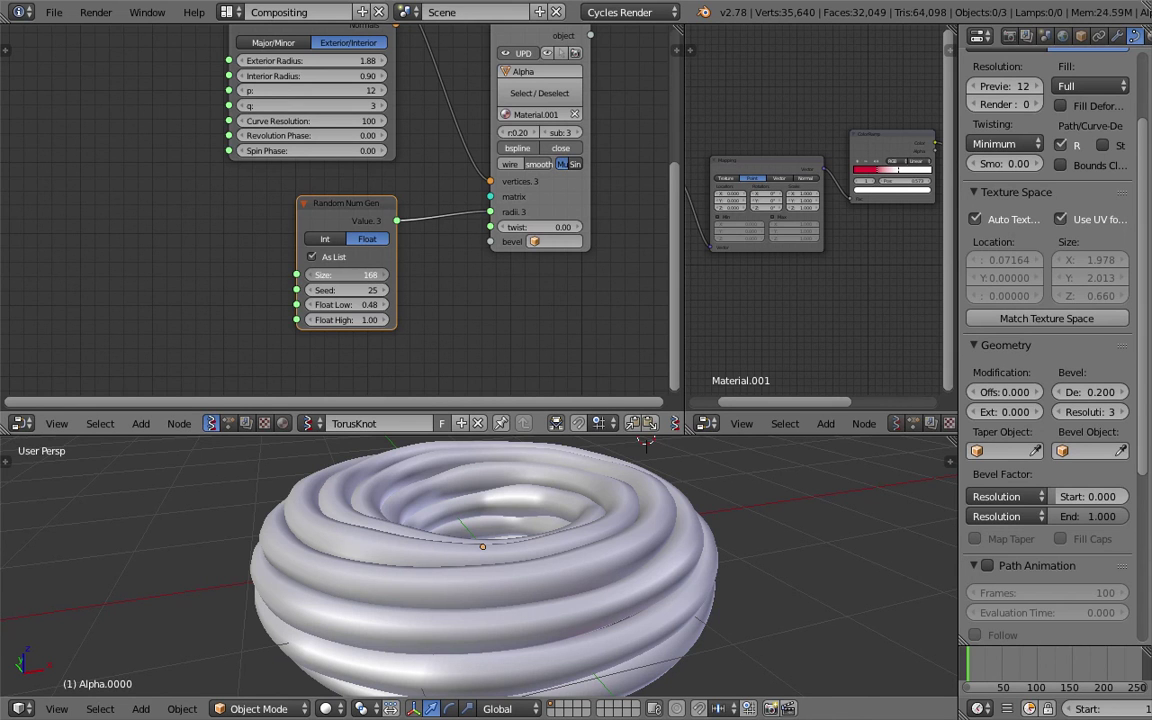
{"action": "left_click_drag", "start_coordinate": [355, 275], "coordinate": [332, 275]}
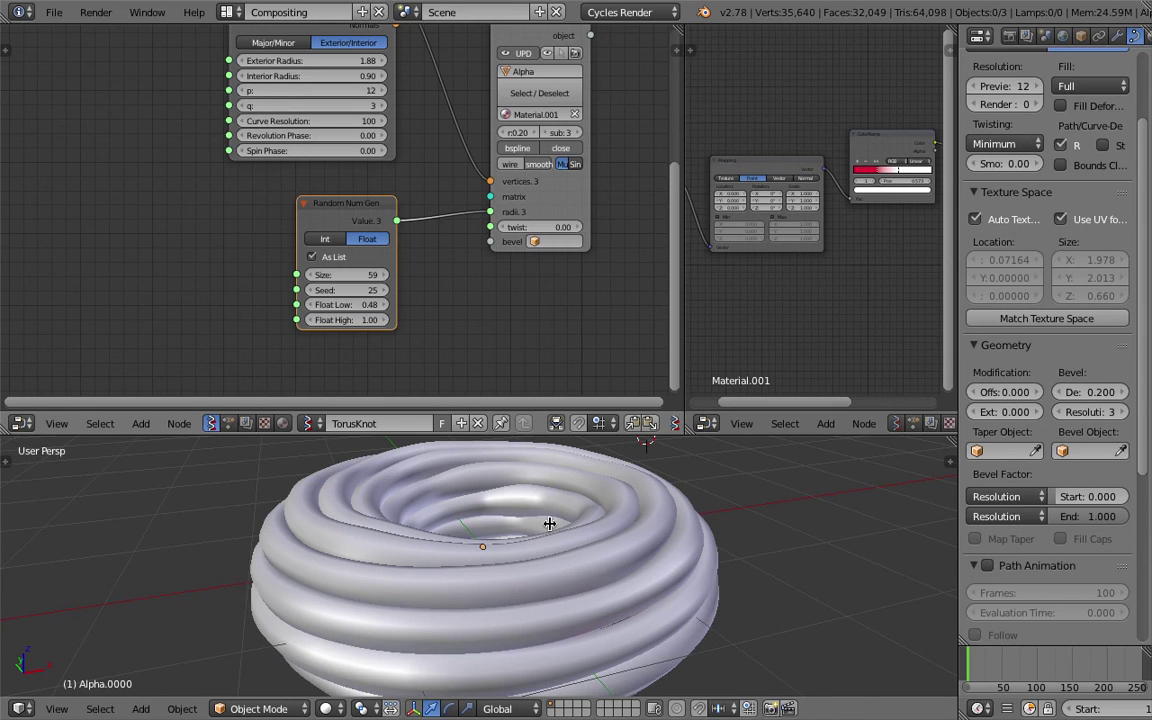
Show the torus knot in wireframe shading to examine the points along its curve
{"action": "mouse_move", "coordinate": [550, 524]}
{"action": "middle_mouse_down"}
{"action": "mouse_move", "coordinate": [542, 512]}
{"action": "mouse_move", "coordinate": [582, 559]}
{"action": "middle_mouse_up"}
{"action": "key", "text": "z"}
{"action": "key", "text": "z"}
{"action": "key", "text": "z"}
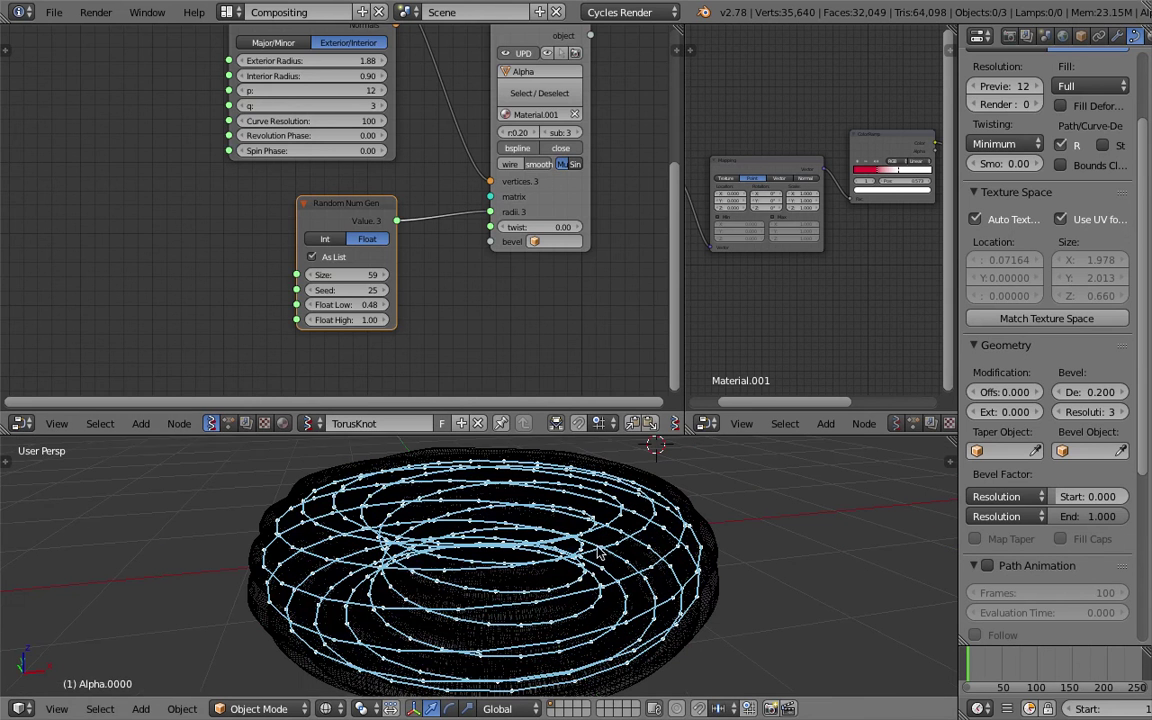
Move the Torus Knot node away from the viewers, widen the Sverchok editor and place Random Num Gen just before the Polyline Viewer
{"action": "scroll", "coordinate": [270, 134], "scroll_direction": "down", "scroll_amount": 3}
{"action": "middle_click_drag", "start_coordinate": [270, 134], "coordinate": [297, 147]}
{"action": "left_click_drag", "start_coordinate": [301, 40], "coordinate": [61, 78]}
{"action": "middle_click_drag", "start_coordinate": [172, 120], "coordinate": [275, 154]}
{"action": "scroll", "coordinate": [275, 154], "scroll_direction": "up", "scroll_amount": 2}
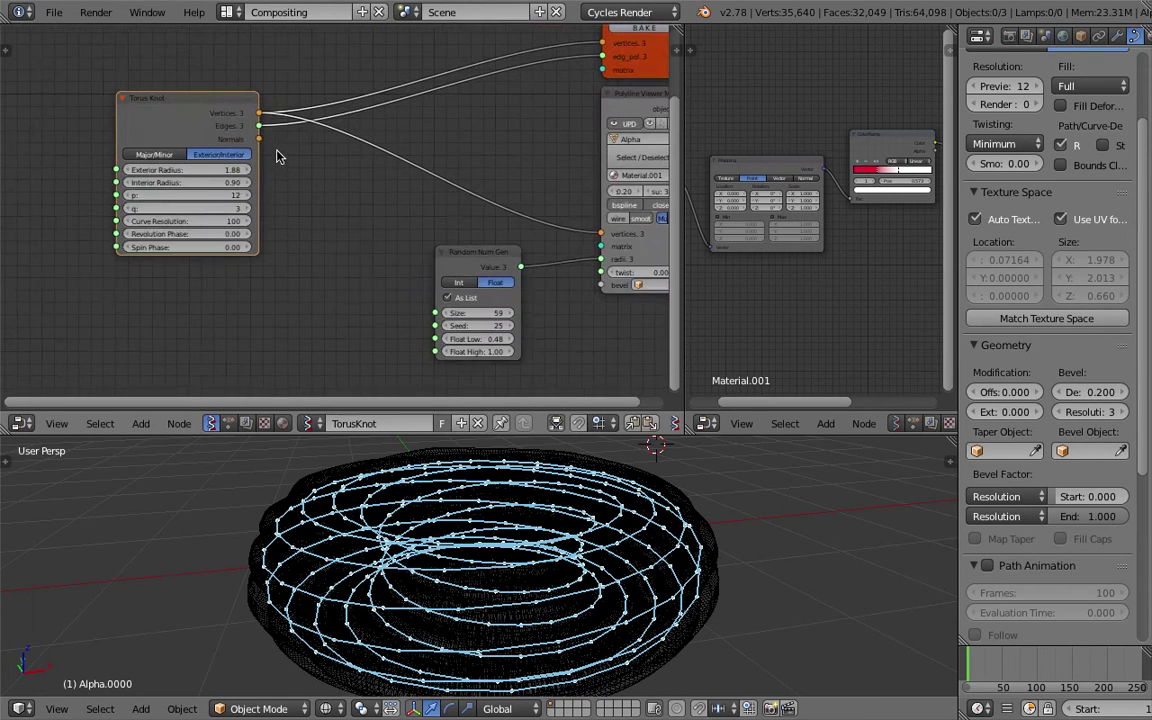
{"action": "left_click_drag", "start_coordinate": [130, 87], "coordinate": [93, 87]}
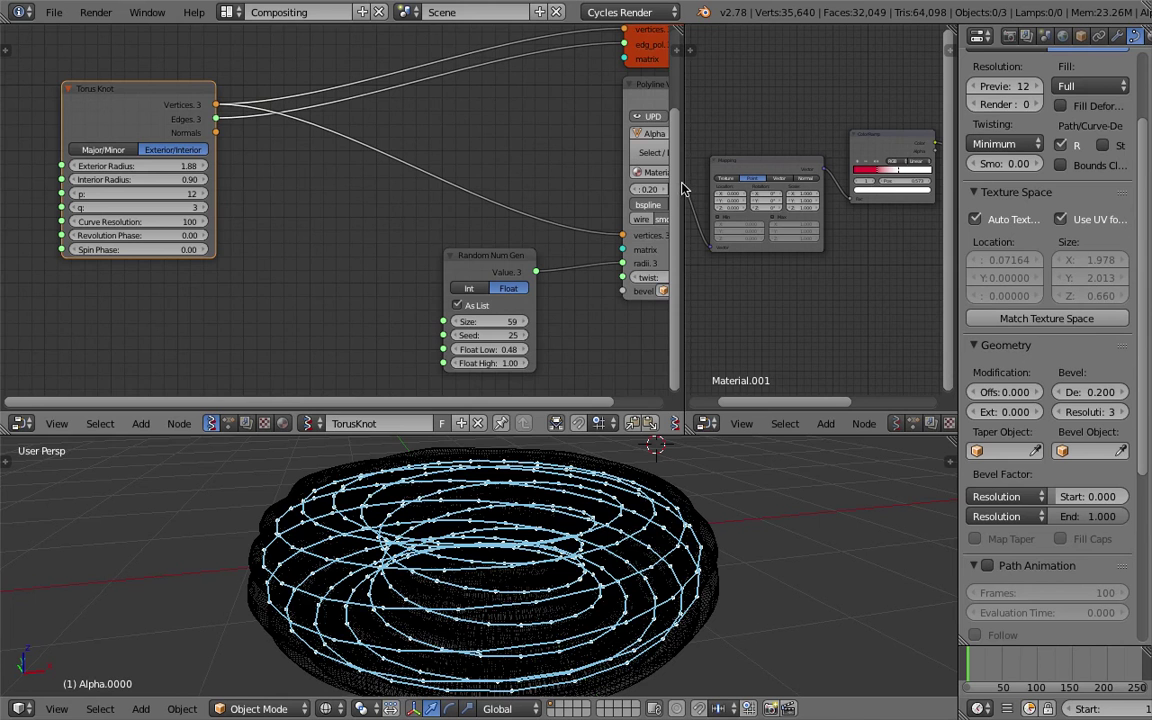
{"action": "left_click_drag", "start_coordinate": [683, 188], "coordinate": [746, 190]}
{"action": "scroll", "coordinate": [446, 148], "scroll_direction": "up", "scroll_amount": 1}
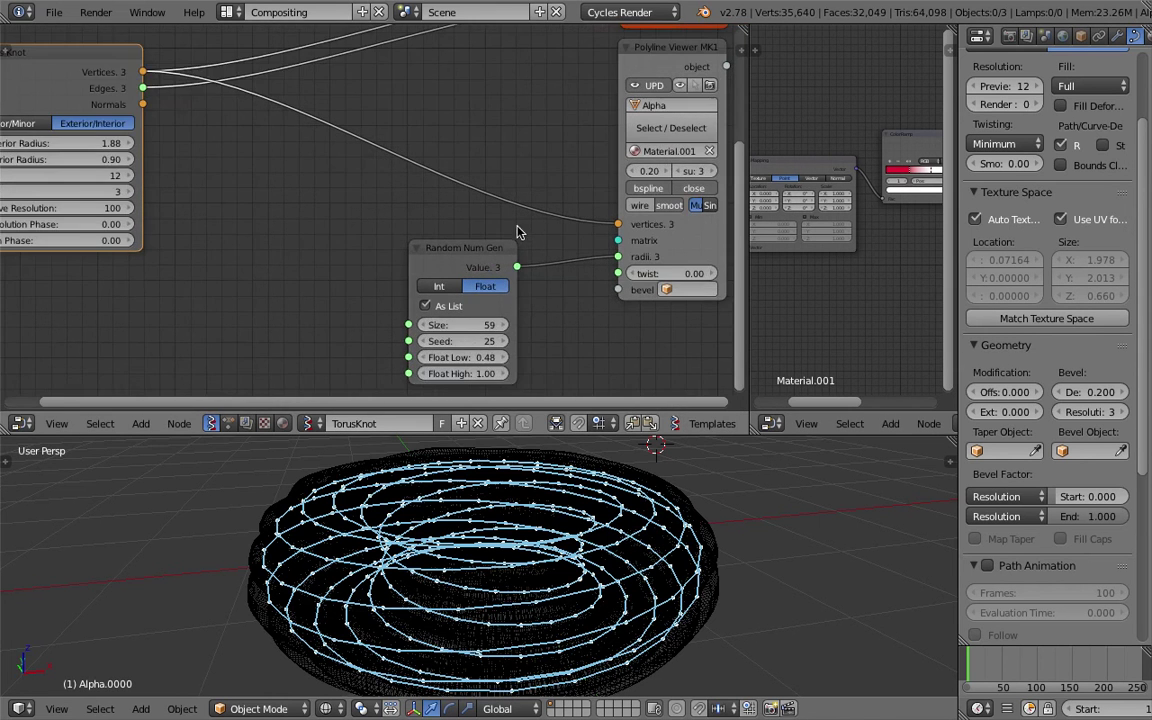
{"action": "left_click_drag", "start_coordinate": [473, 256], "coordinate": [491, 256]}
{"action": "scroll", "coordinate": [449, 250], "scroll_direction": "down", "scroll_amount": 1}
{"action": "middle_click_drag", "start_coordinate": [258, 143], "coordinate": [281, 159]}
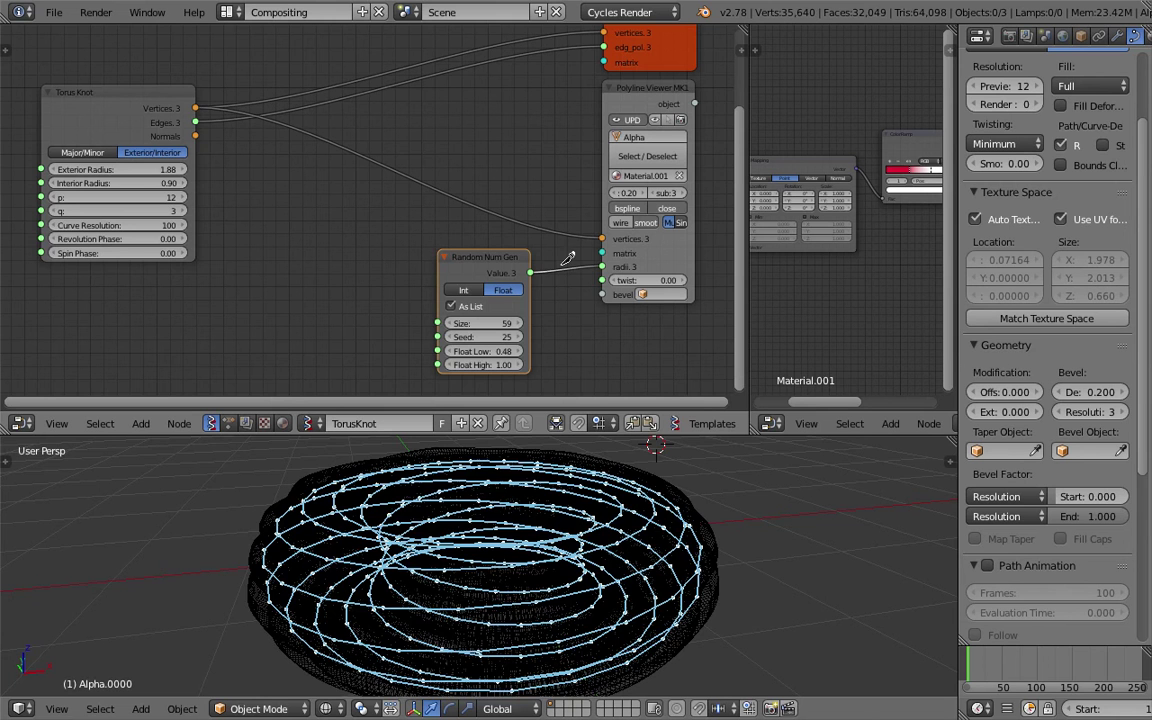
Cut the random Value link to the Polyline Viewer's radii, reconnect it and return the viewport to solid shading
{"action": "right_click_drag", "start_coordinate": [567, 258], "coordinate": [608, 243], "text": "ctrl"}
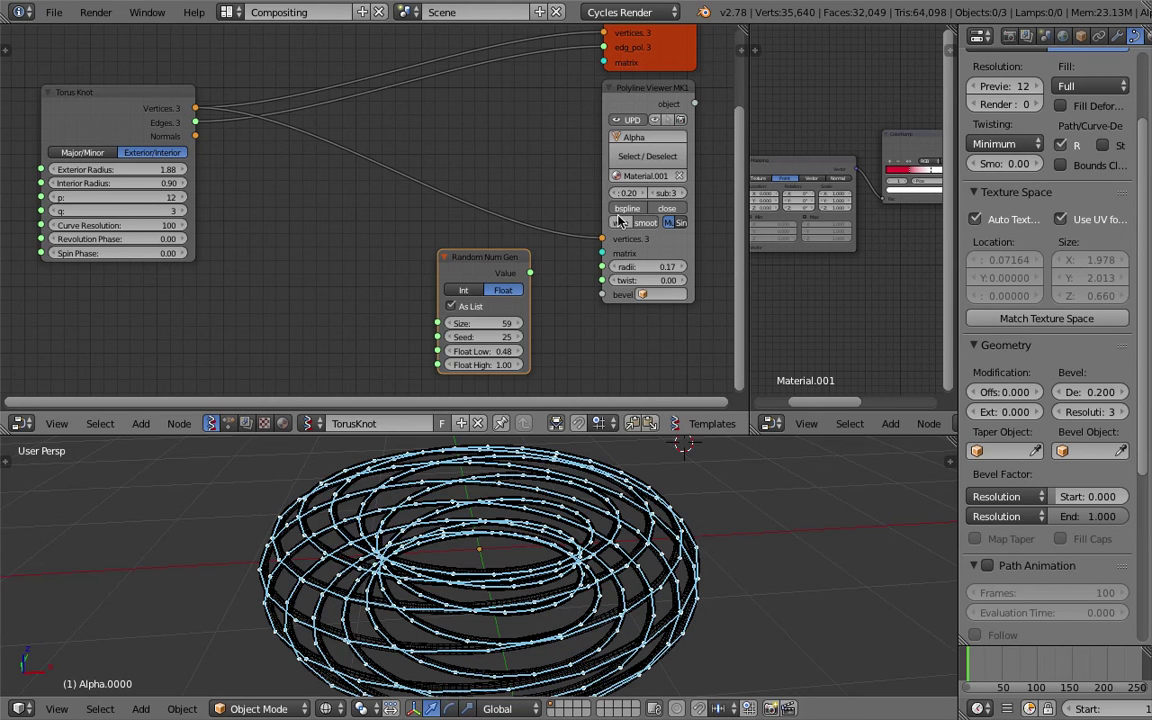
{"action": "left_click_drag", "start_coordinate": [530, 273], "coordinate": [602, 267]}
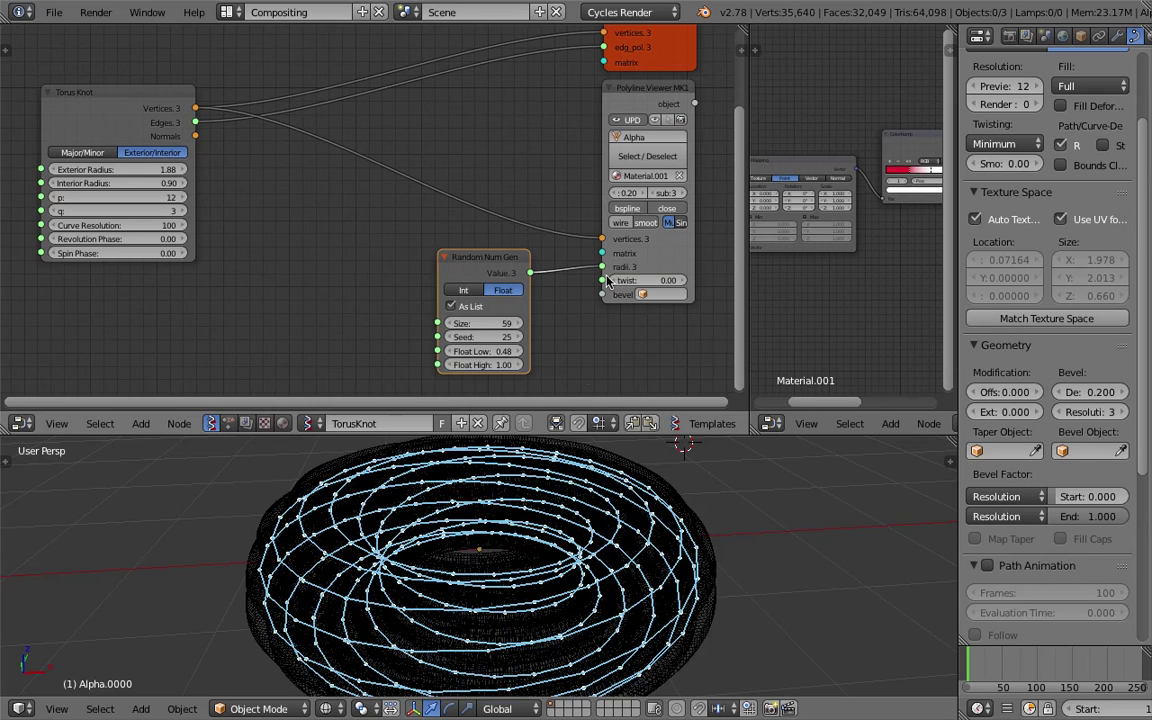
{"action": "key", "text": "z"}
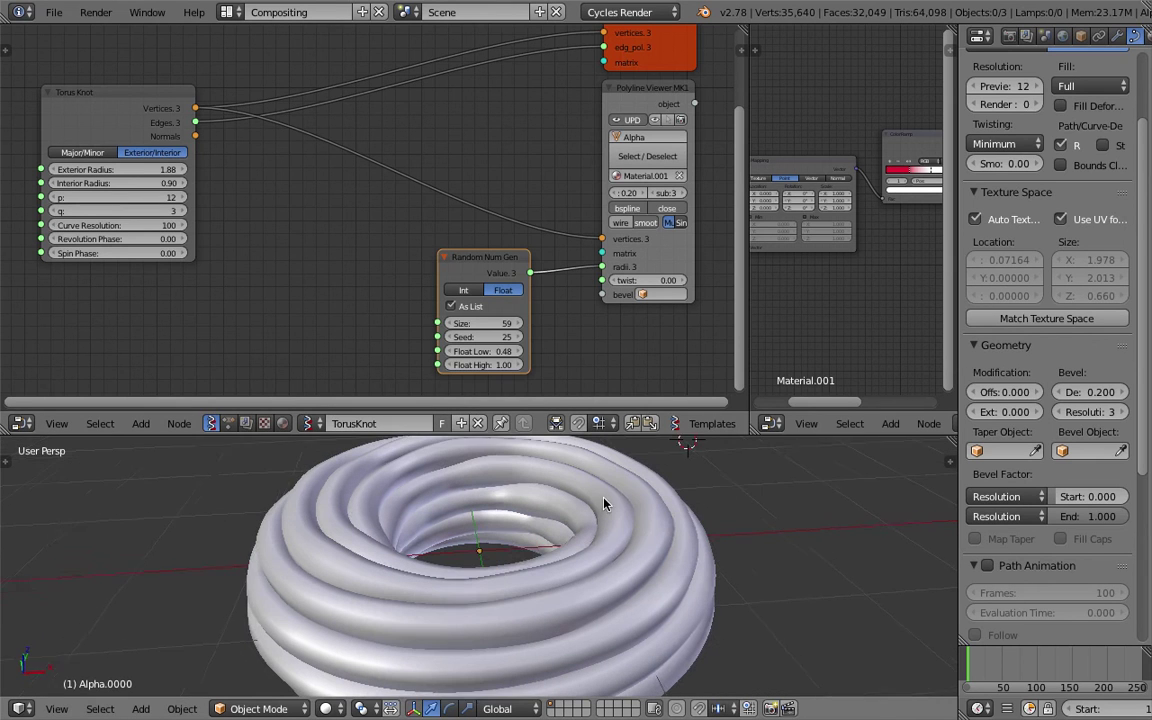
Add a List Length node, feeding Torus Knot Vertices into its Data and its Length into the Random Num Gen's Size
{"action": "key", "text": "alt+space"}
{"action": "type", "text": "get l"}
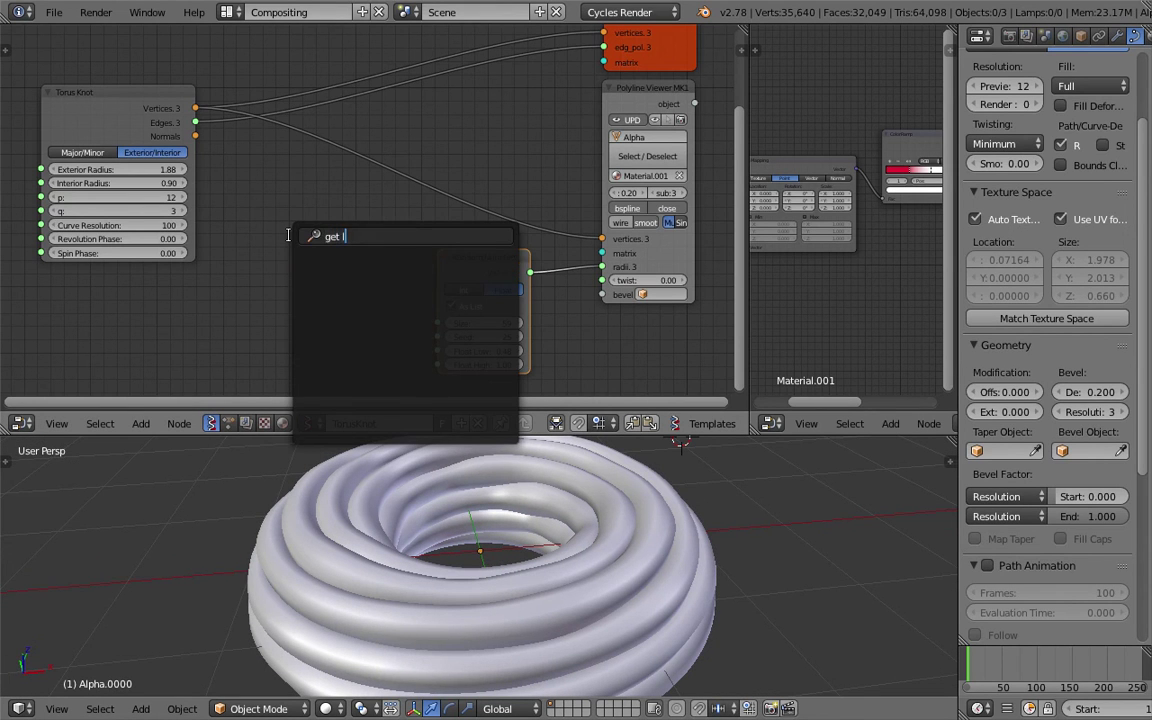
{"action": "type", "text": "list l"}
{"action": "key", "text": "Return"}
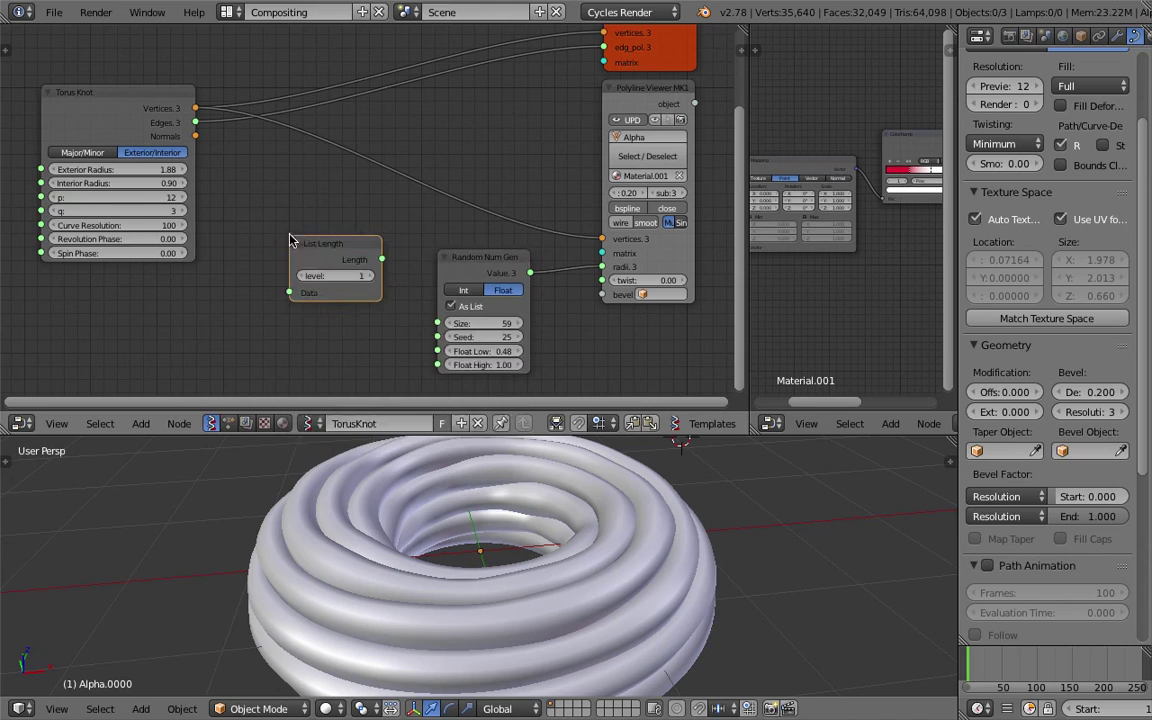
{"action": "left_click", "coordinate": [284, 198]}
{"action": "left_click_drag", "start_coordinate": [194, 108], "coordinate": [281, 253]}
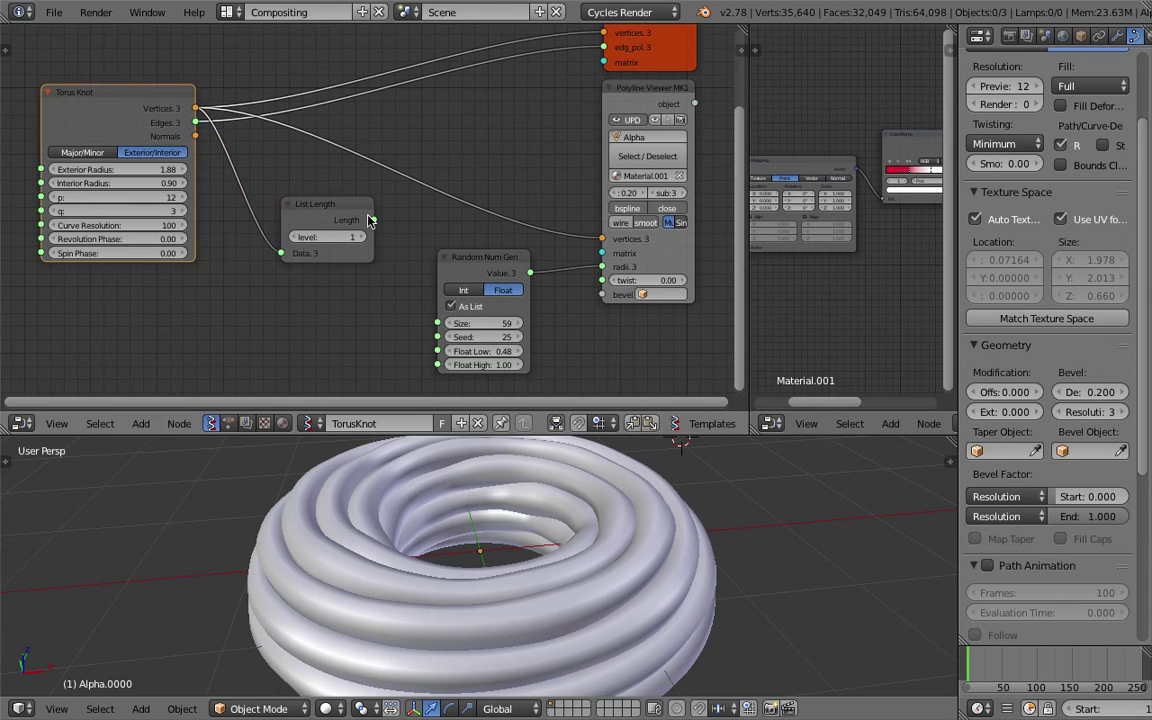
{"action": "left_click_drag", "start_coordinate": [362, 213], "coordinate": [437, 323]}
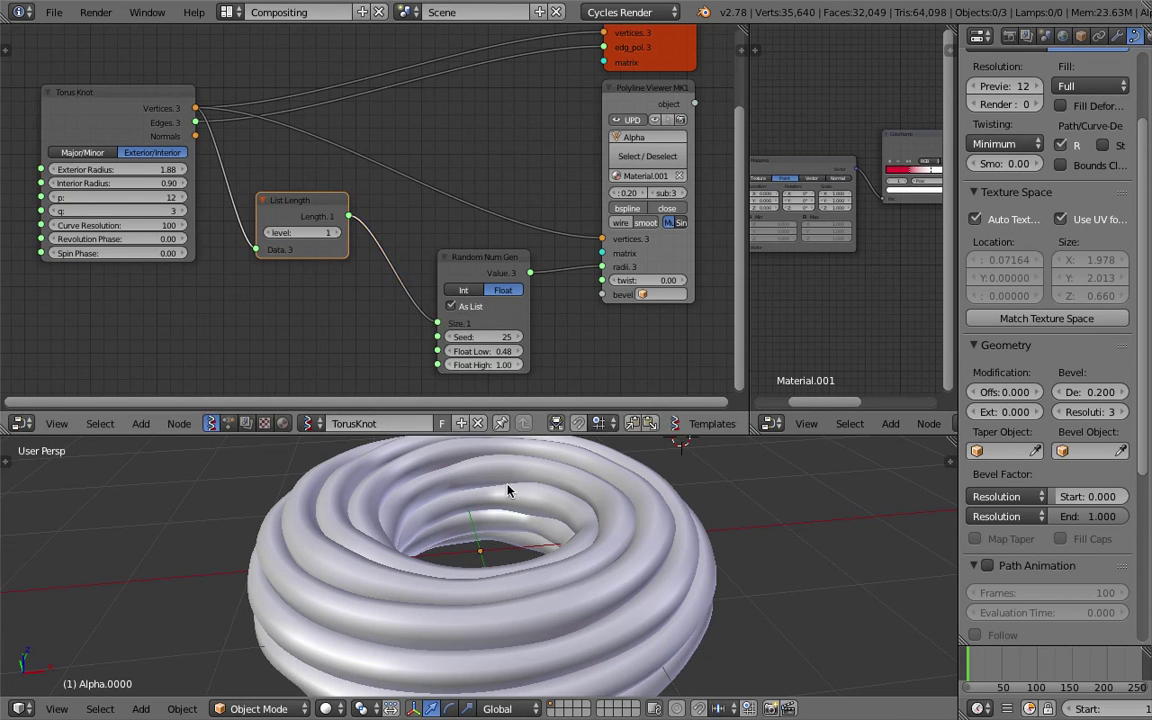
Set the Random Num Gen's Float Low to 0.00, Float High to 0.64 and Seed to 55
{"action": "middle_click_drag", "start_coordinate": [456, 480], "coordinate": [528, 356]}
{"action": "left_click_drag", "start_coordinate": [490, 351], "coordinate": [464, 364]}
{"action": "middle_click_drag", "start_coordinate": [497, 515], "coordinate": [575, 520]}
{"action": "middle_click_drag", "start_coordinate": [575, 520], "coordinate": [567, 488], "text": "shift"}
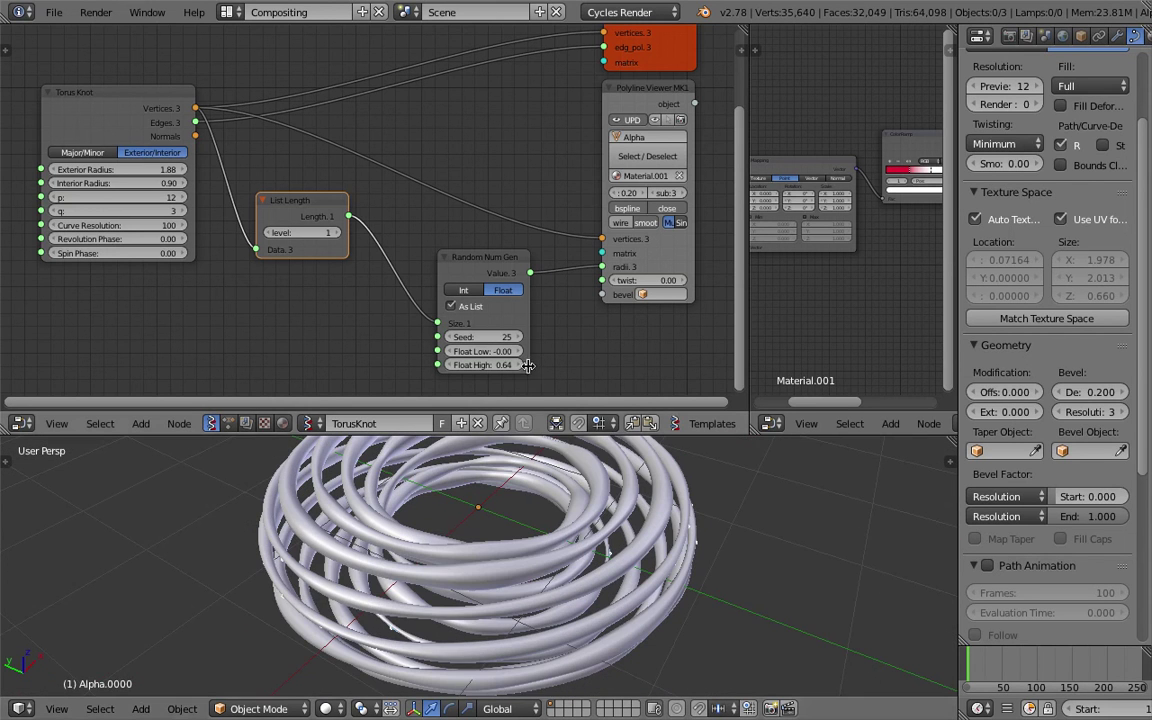
{"action": "left_click_drag", "start_coordinate": [497, 337], "coordinate": [530, 337]}
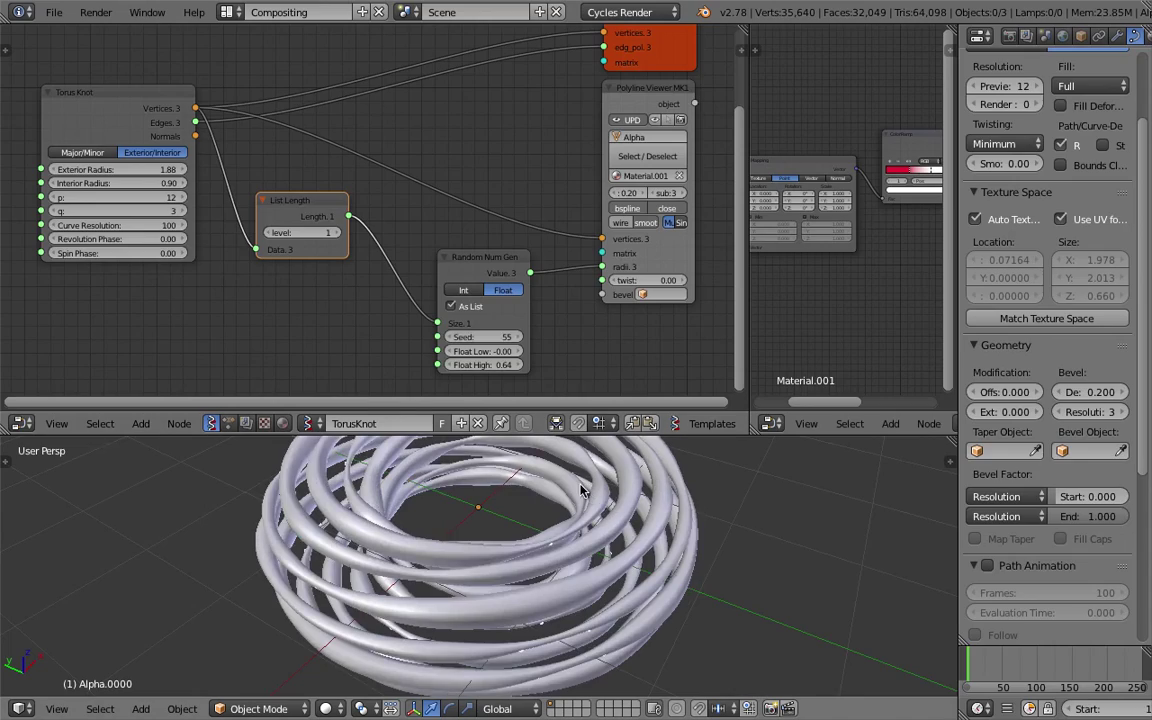
Maximize the 3D view and leave all objects deselected with the whole torus knot in sight
{"action": "key", "text": "shift+space"}
{"action": "key", "text": "a"}
{"action": "middle_click_drag", "start_coordinate": [620, 380], "coordinate": [658, 334]}
{"action": "scroll", "coordinate": [658, 334], "scroll_direction": "up", "scroll_amount": 1}
{"action": "middle_click_drag", "start_coordinate": [606, 260], "coordinate": [545, 548]}
{"action": "key", "text": "a"}
{"action": "scroll", "coordinate": [545, 548], "scroll_direction": "down", "scroll_amount": 3}
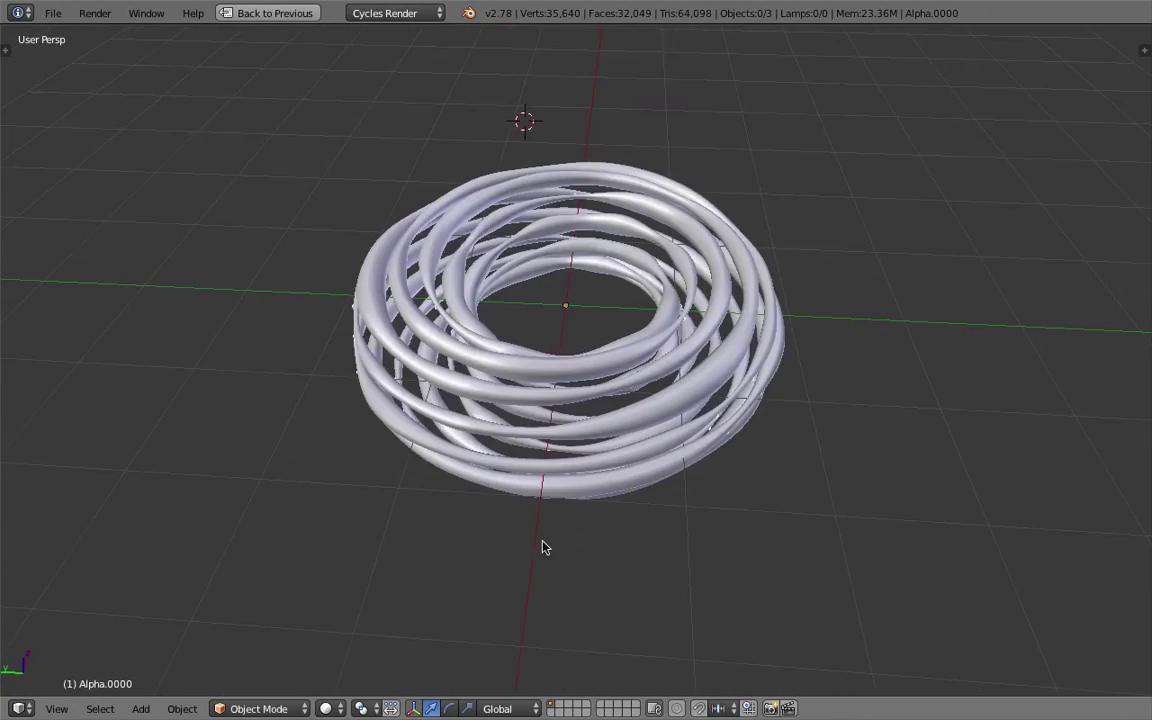
Preview the torus knot in Rendered viewport shading from several angles and return to Solid shading
{"action": "left_click", "coordinate": [326, 708]}
{"action": "left_click", "coordinate": [334, 624]}
{"action": "left_click", "coordinate": [338, 702]}
{"action": "left_click", "coordinate": [338, 589]}
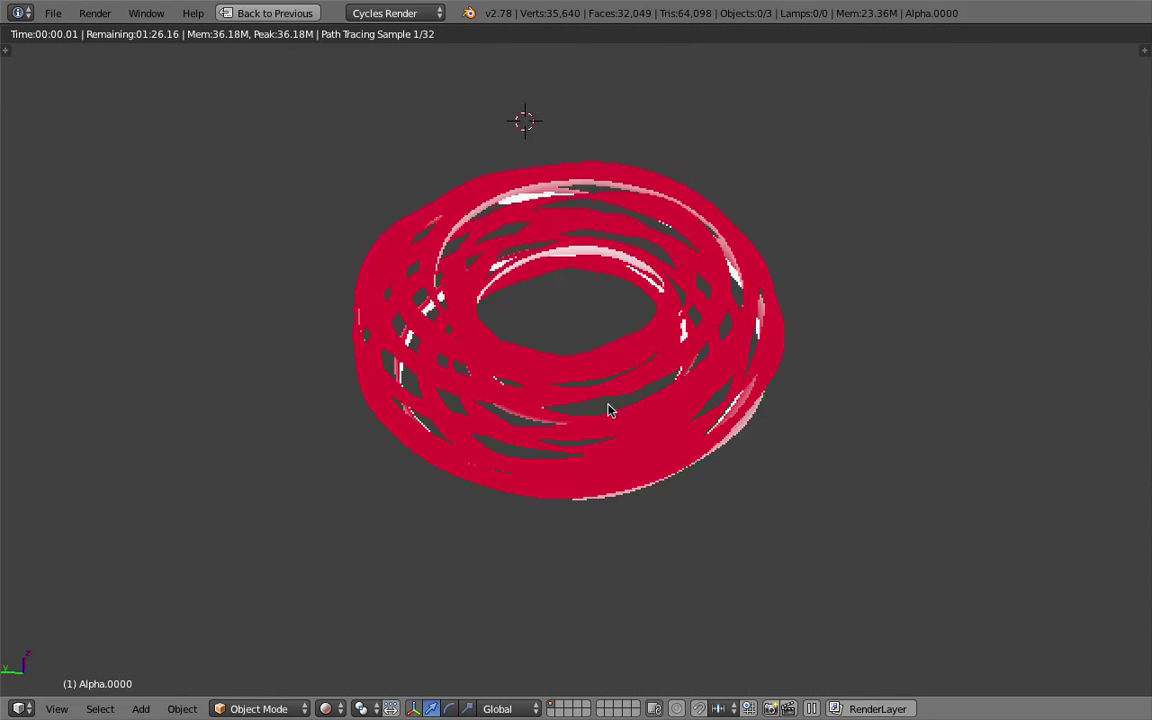
{"action": "middle_click_drag", "start_coordinate": [609, 409], "coordinate": [656, 555]}
{"action": "scroll", "coordinate": [634, 295], "scroll_direction": "up", "scroll_amount": 4}
{"action": "middle_click_drag", "start_coordinate": [759, 404], "coordinate": [762, 483]}
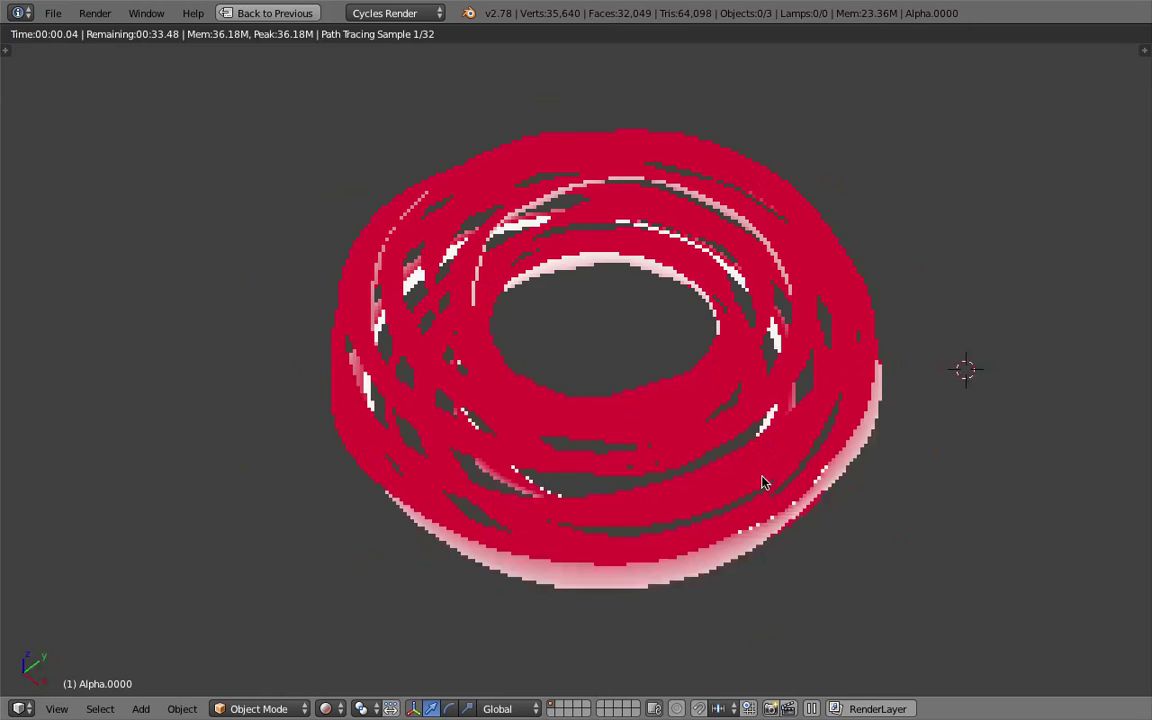
{"action": "left_click", "coordinate": [325, 708]}
{"action": "left_click", "coordinate": [368, 645]}
{"action": "middle_click_drag", "start_coordinate": [568, 468], "coordinate": [590, 478]}
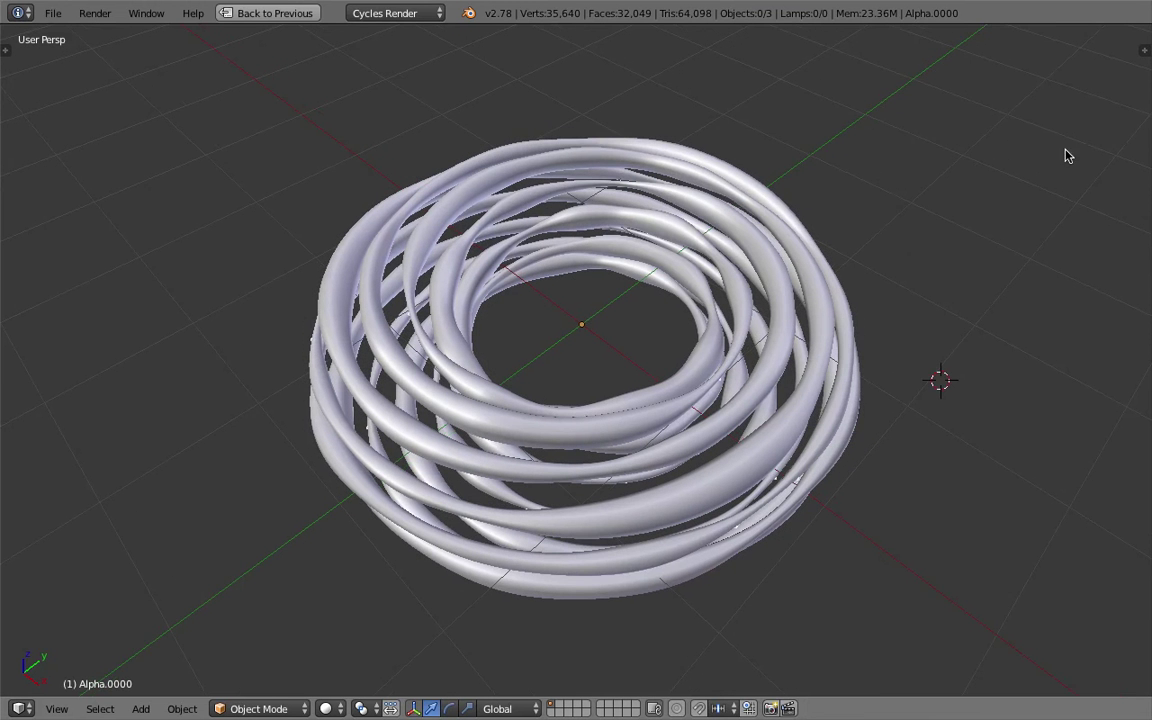
Enable Matcap shading for the 3D view and choose the multicoloured normal-style matcap
{"action": "left_click", "coordinate": [1143, 55]}
{"action": "scroll", "coordinate": [985, 360], "scroll_direction": "down", "scroll_amount": 3}
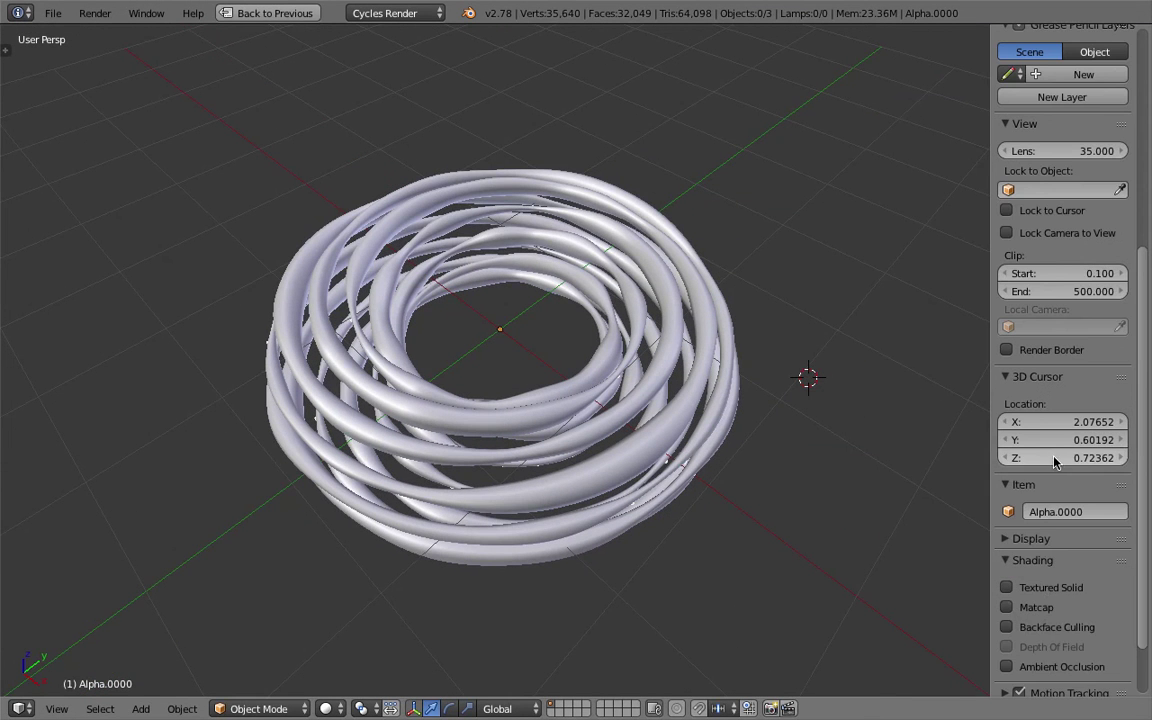
{"action": "left_click", "coordinate": [1040, 605]}
{"action": "left_click", "coordinate": [1062, 655]}
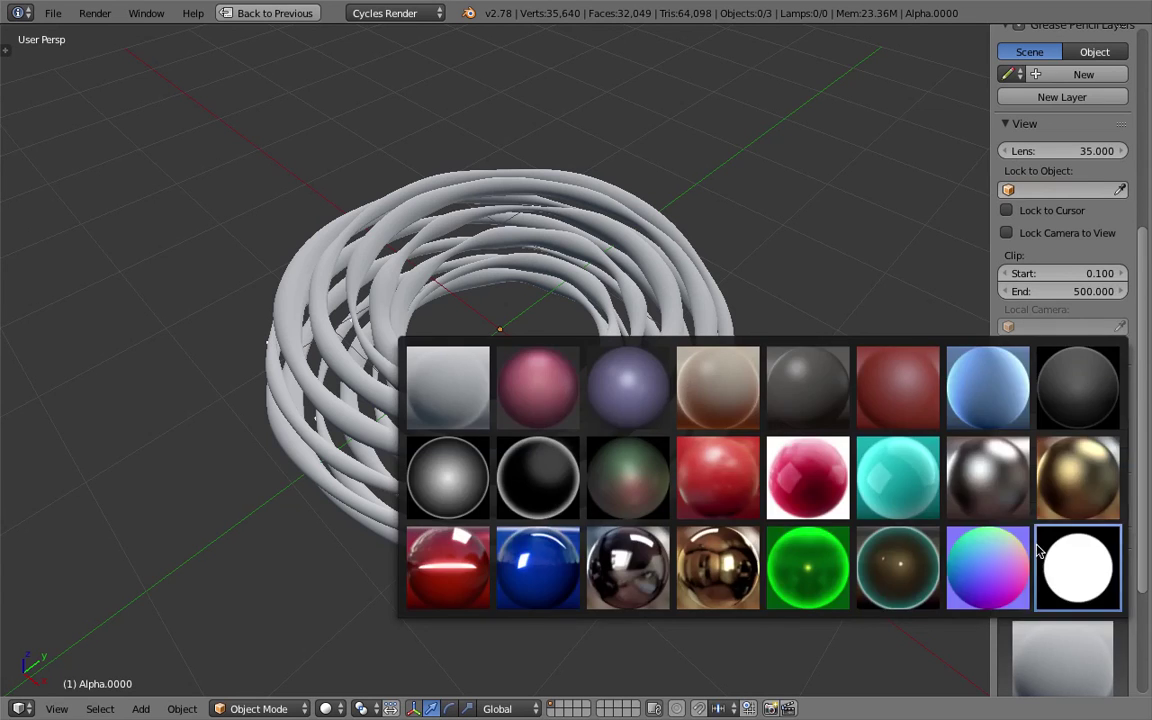
{"action": "left_click", "coordinate": [986, 556]}
Expand the 3D view's Display settings to reach the Only Render option
{"action": "left_click", "coordinate": [1025, 539]}
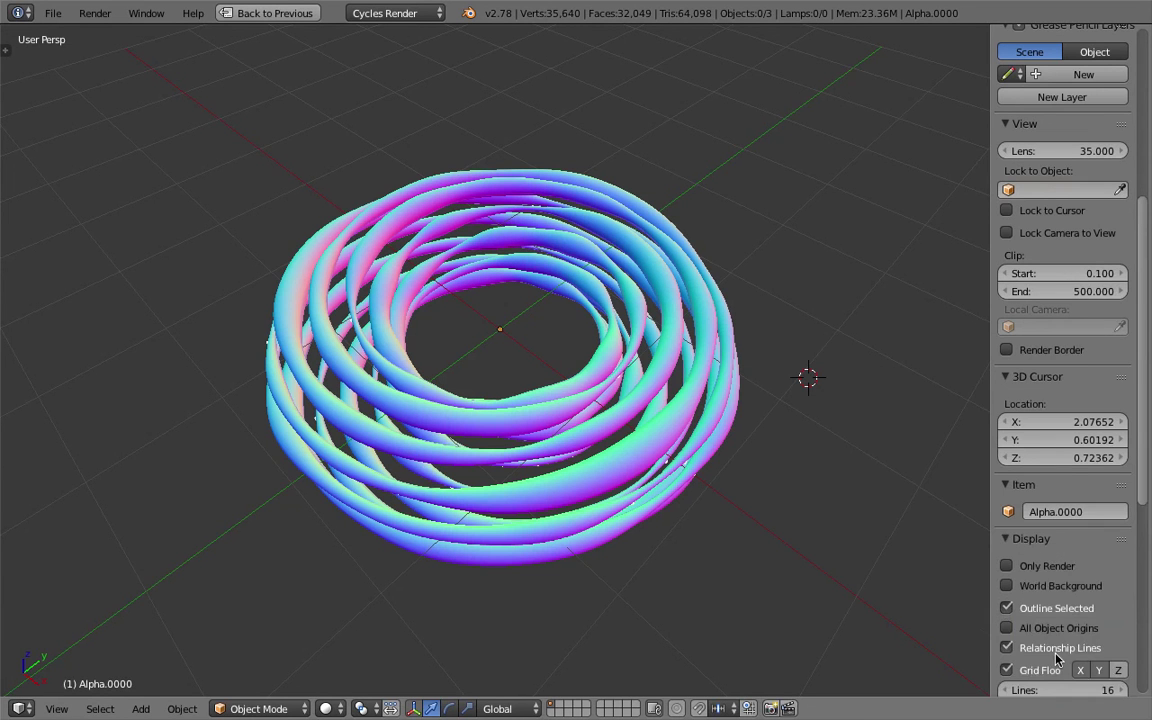
{"action": "scroll", "coordinate": [1056, 657], "scroll_direction": "down", "scroll_amount": 5}
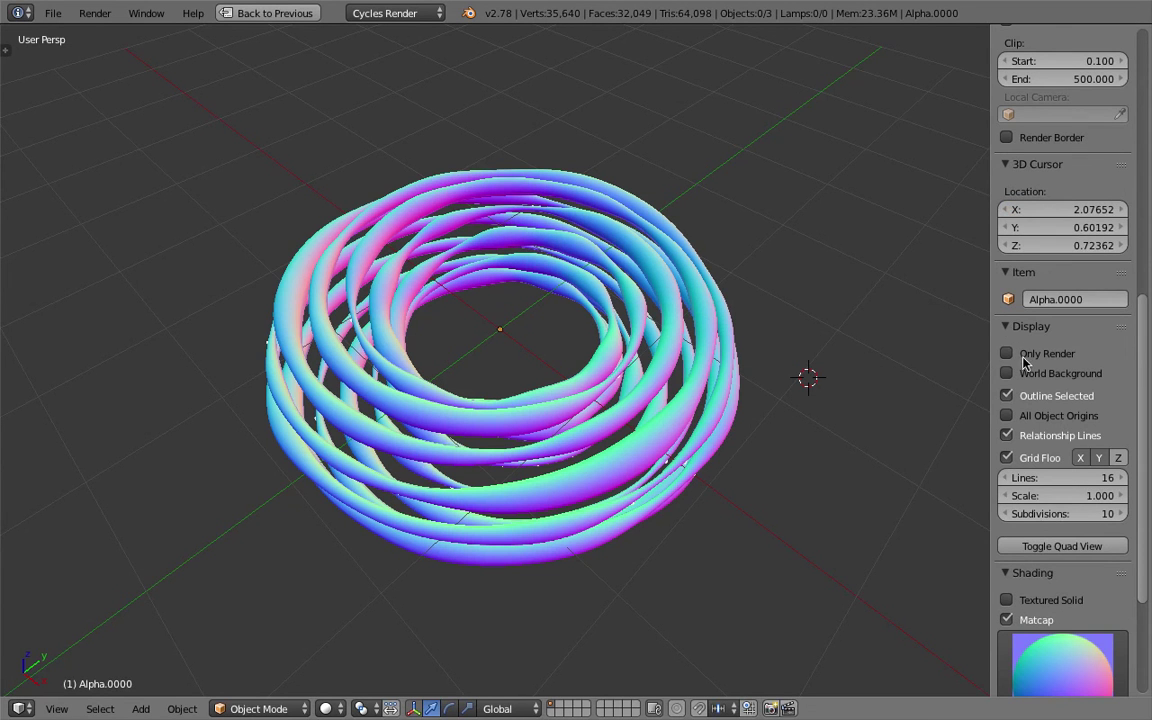